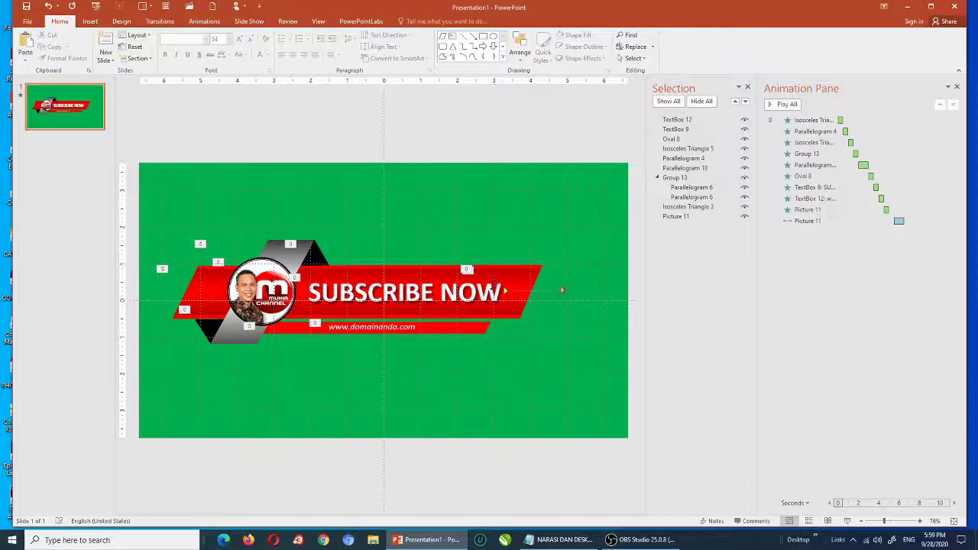
- Set the SUBSCRIBE NOW text's Wipe animation sound to [No Sound]
{"action": "left_click", "coordinate": [953, 189]}
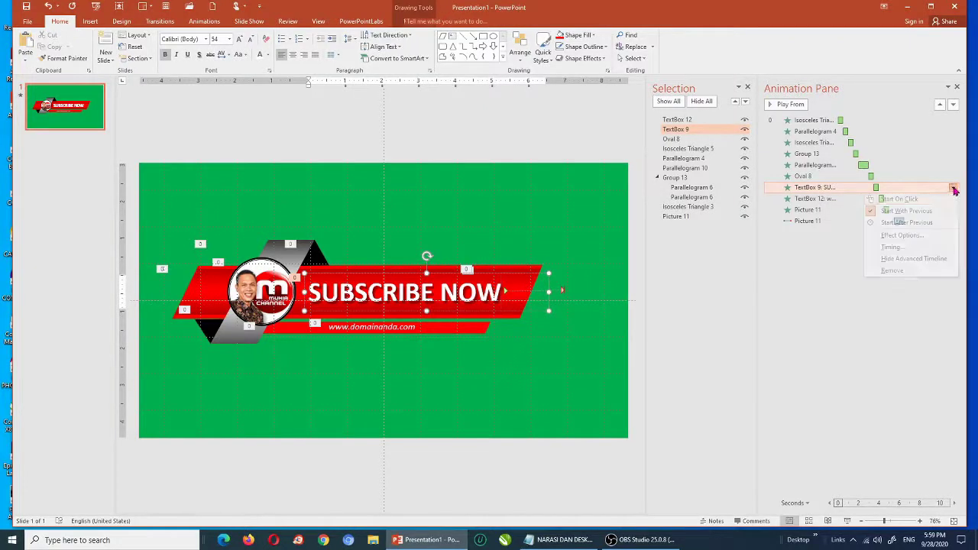
{"action": "left_click", "coordinate": [902, 234]}
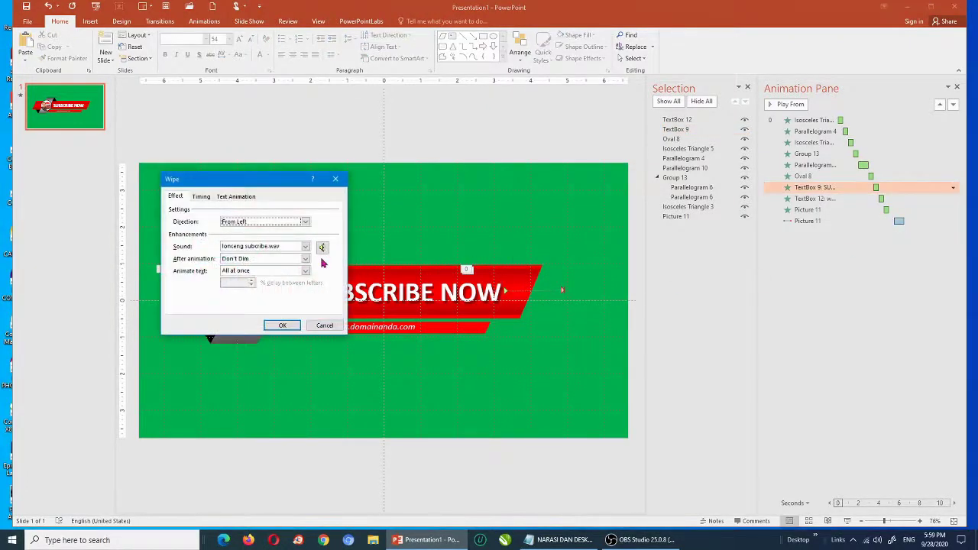
{"action": "left_click", "coordinate": [305, 246]}
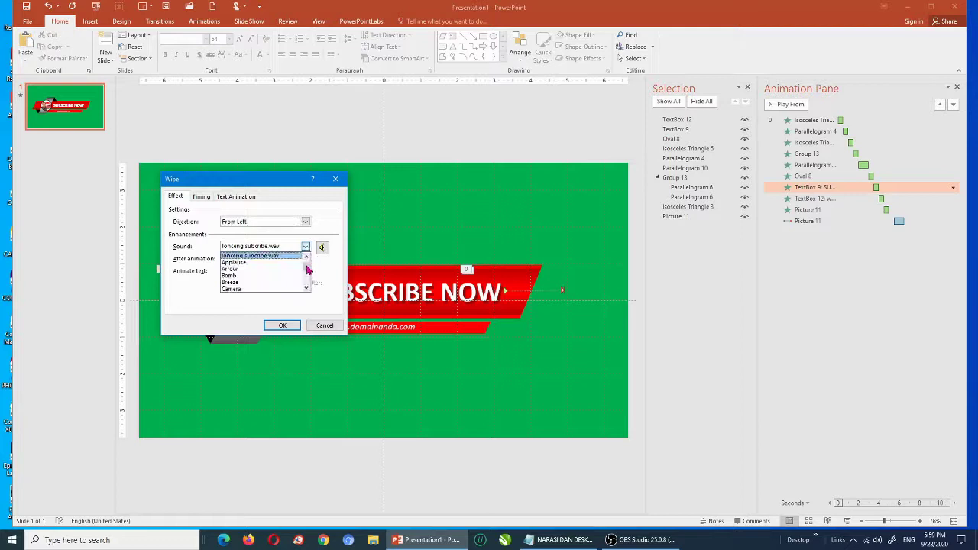
{"action": "scroll", "coordinate": [306, 267], "scroll_direction": "up", "scroll_amount": 2}
{"action": "left_click", "coordinate": [252, 256]}
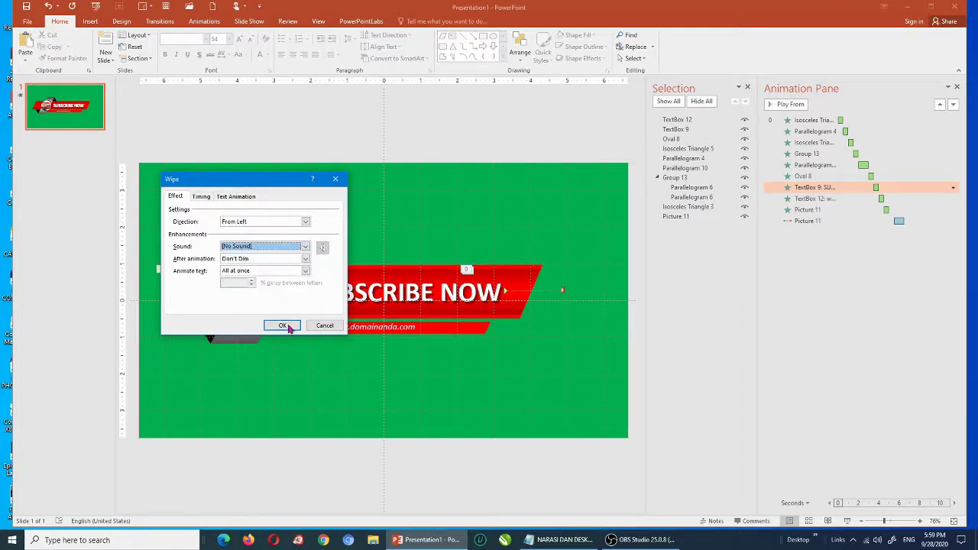
{"action": "left_click", "coordinate": [283, 325]}
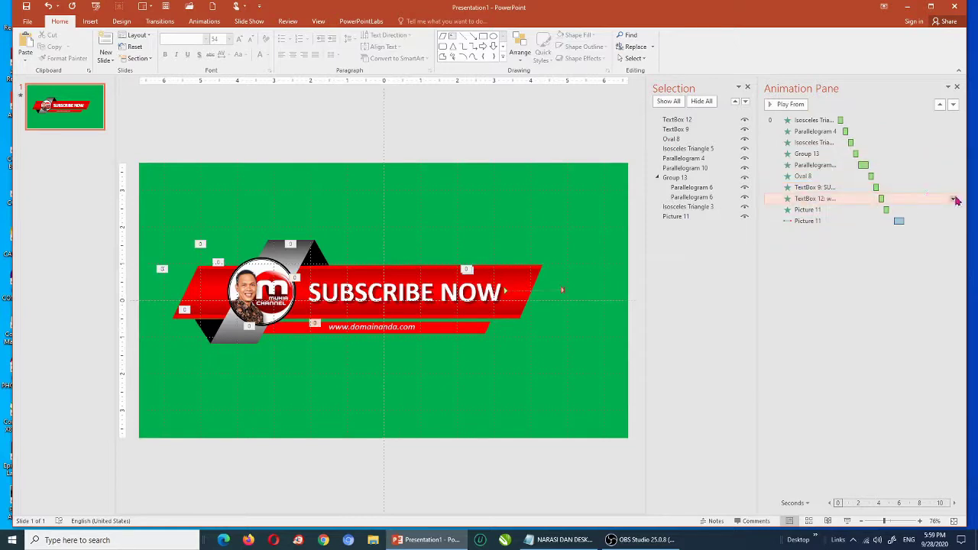
- Review the web address text's Wipe and Picture 11's Fade settings, leaving them unchanged
{"action": "left_click", "coordinate": [952, 199]}
{"action": "left_click", "coordinate": [901, 247]}
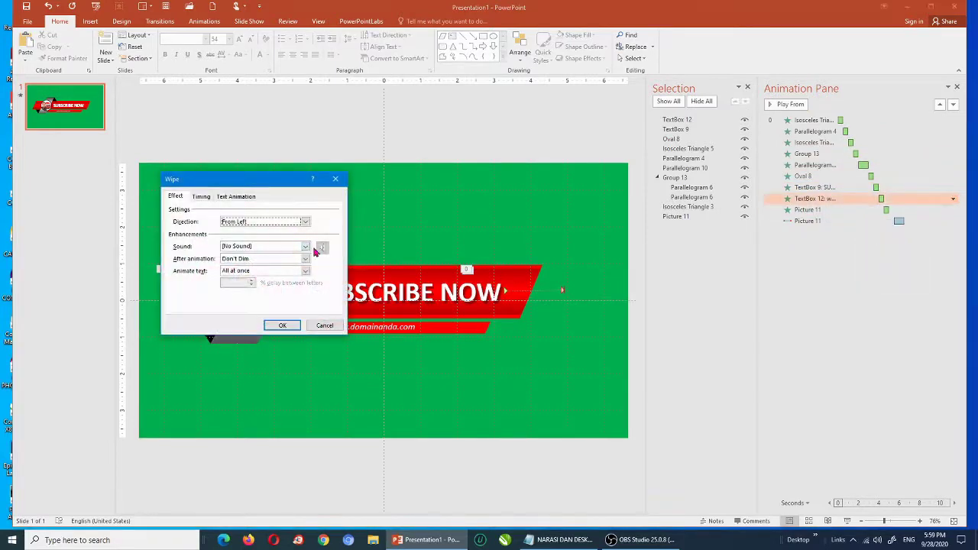
{"action": "left_click", "coordinate": [327, 327]}
{"action": "left_click", "coordinate": [876, 212]}
{"action": "left_click", "coordinate": [952, 212]}
{"action": "left_click", "coordinate": [913, 258]}
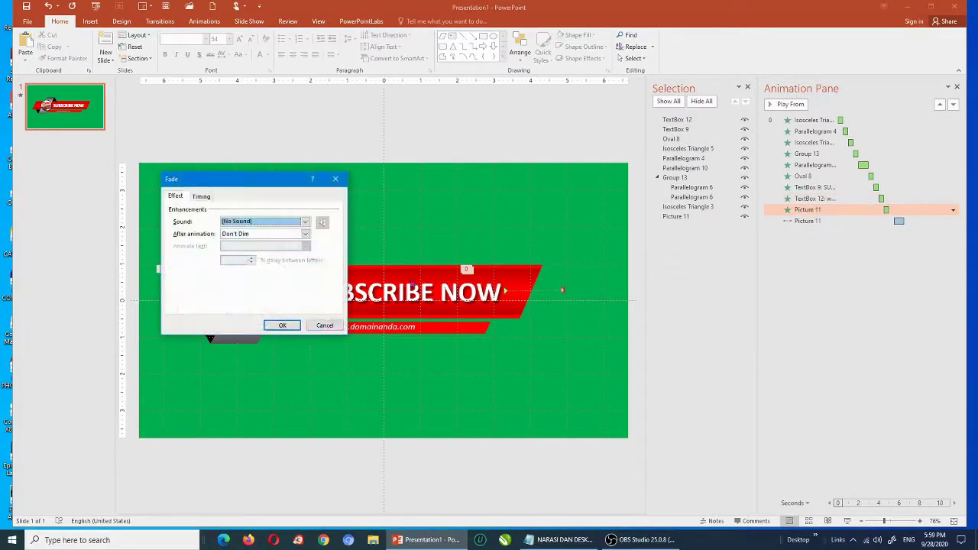
{"action": "left_click", "coordinate": [325, 325]}
- Give Picture 11's Right motion path animation the lonceng bell sound
{"action": "left_click", "coordinate": [881, 220]}
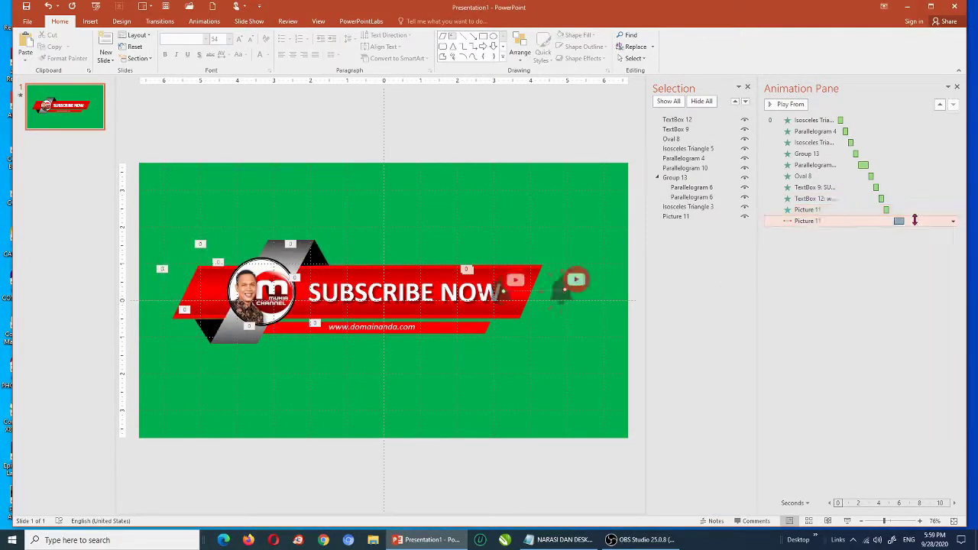
{"action": "left_click", "coordinate": [953, 221]}
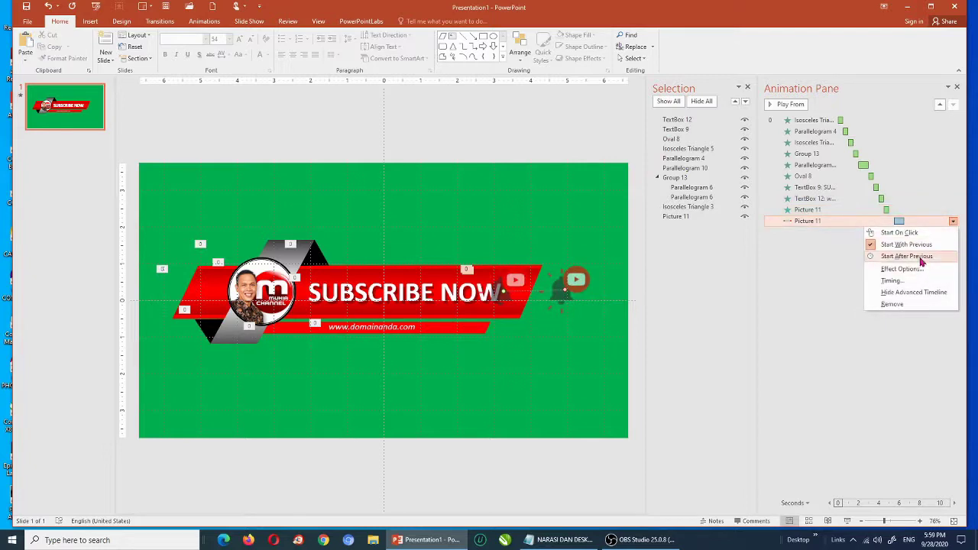
{"action": "left_click", "coordinate": [906, 268]}
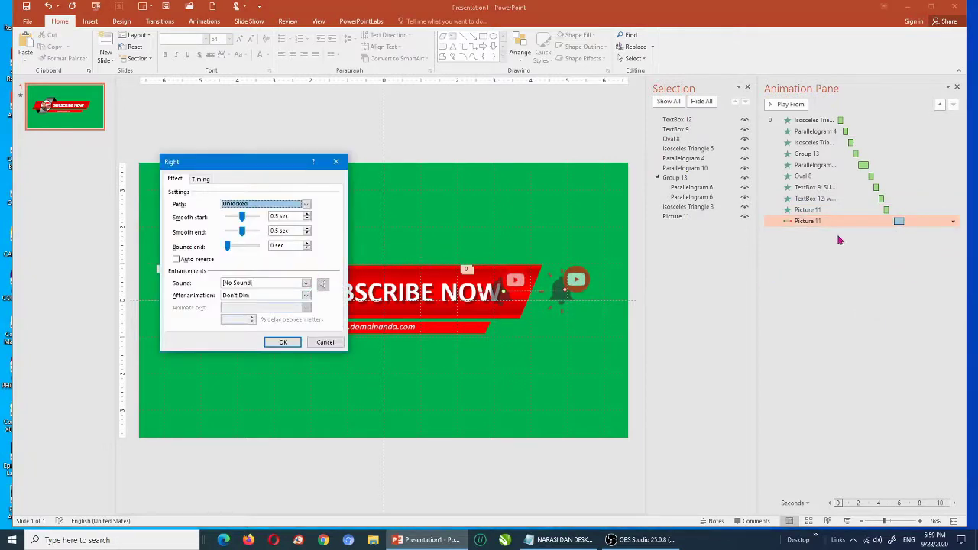
{"action": "left_click", "coordinate": [305, 283]}
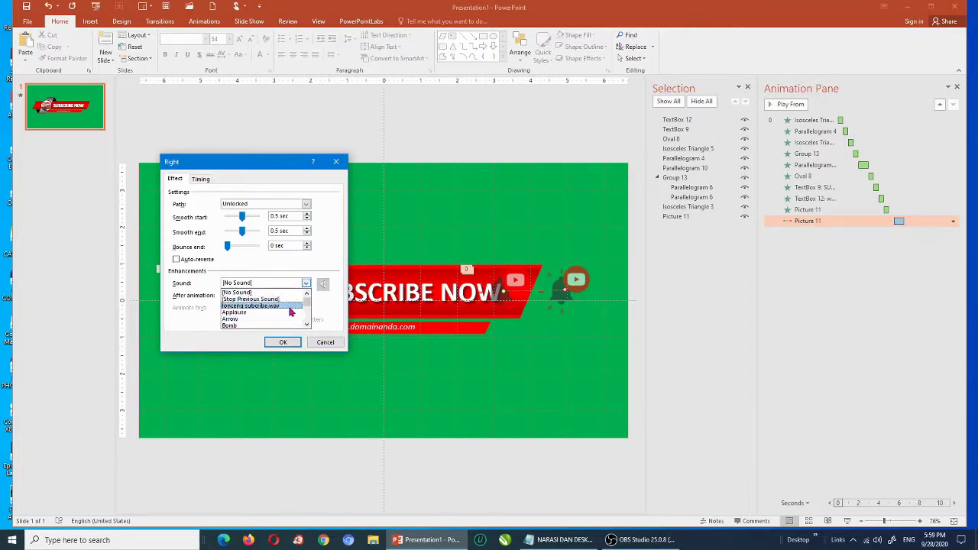
{"action": "left_click", "coordinate": [292, 306]}
{"action": "left_click", "coordinate": [292, 343]}
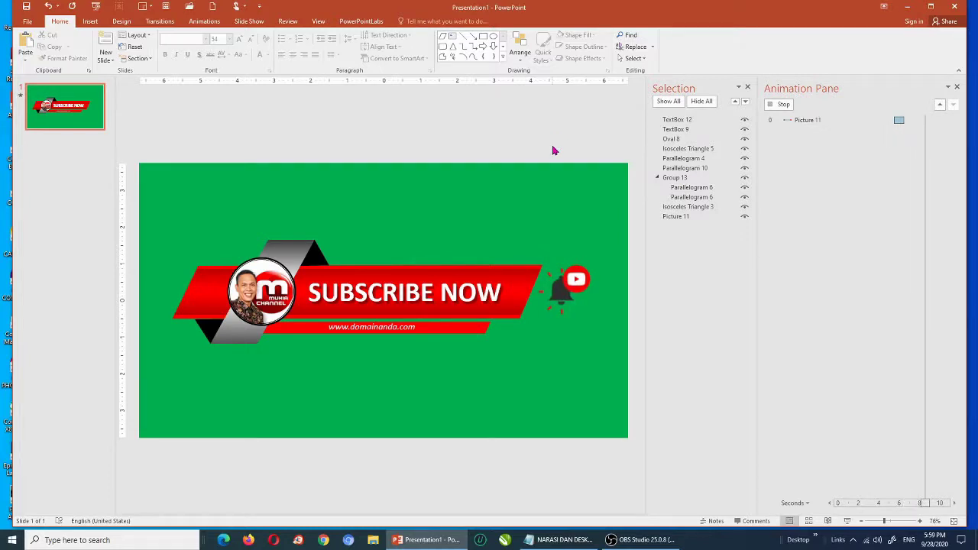
{"action": "left_click", "coordinate": [846, 520]}
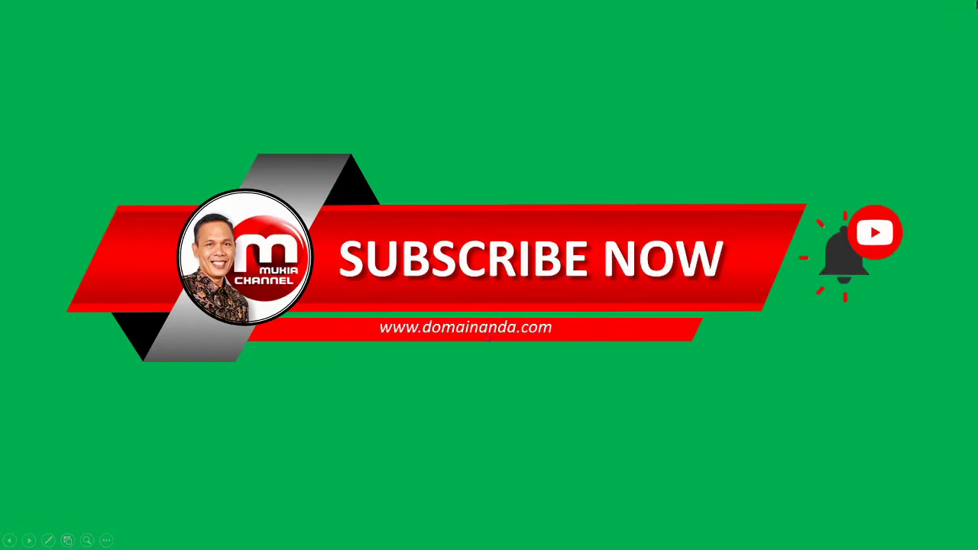
{"action": "left_click", "coordinate": [950, 17]}
{"action": "left_click", "coordinate": [972, 4]}
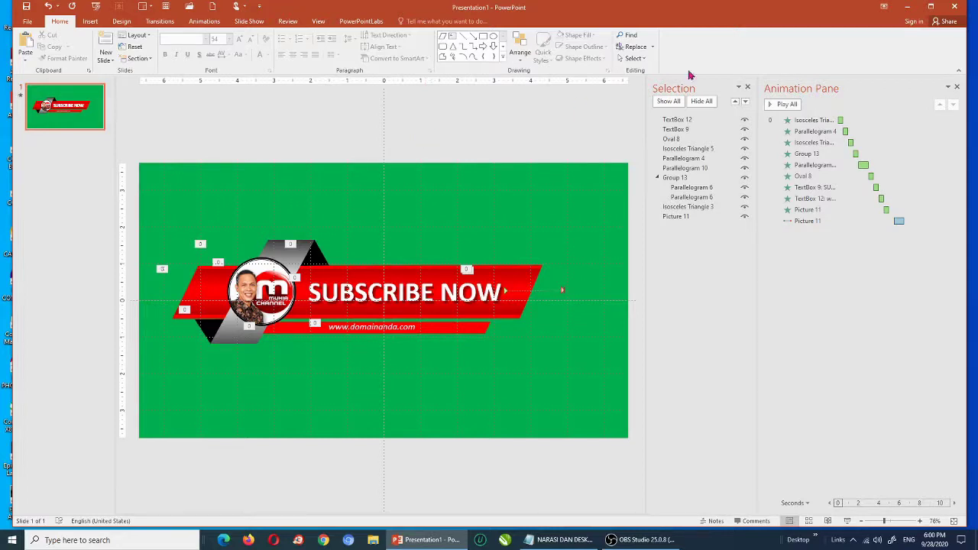
- Dock the Selection pane and close the Animation Pane
{"action": "left_click_drag", "start_coordinate": [718, 82], "coordinate": [775, 93]}
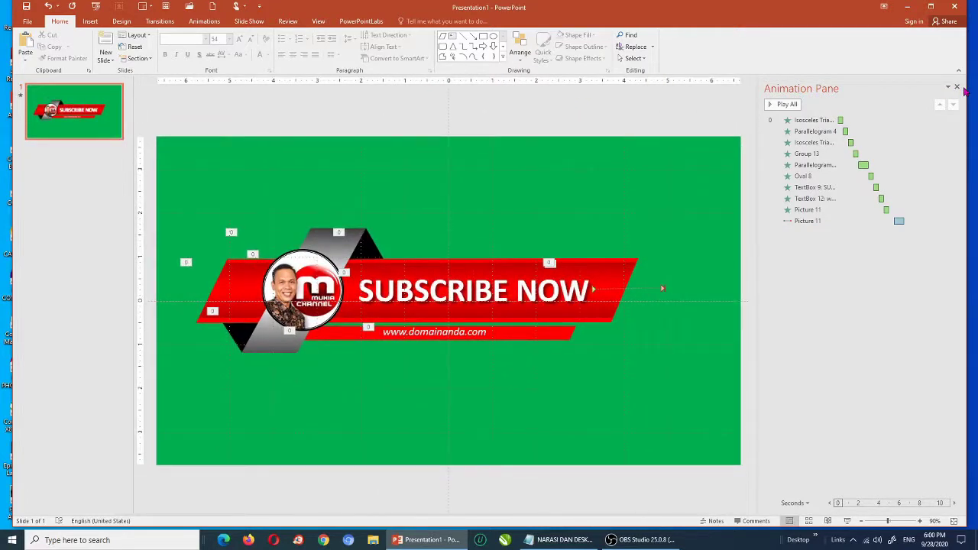
{"action": "left_click", "coordinate": [955, 87]}
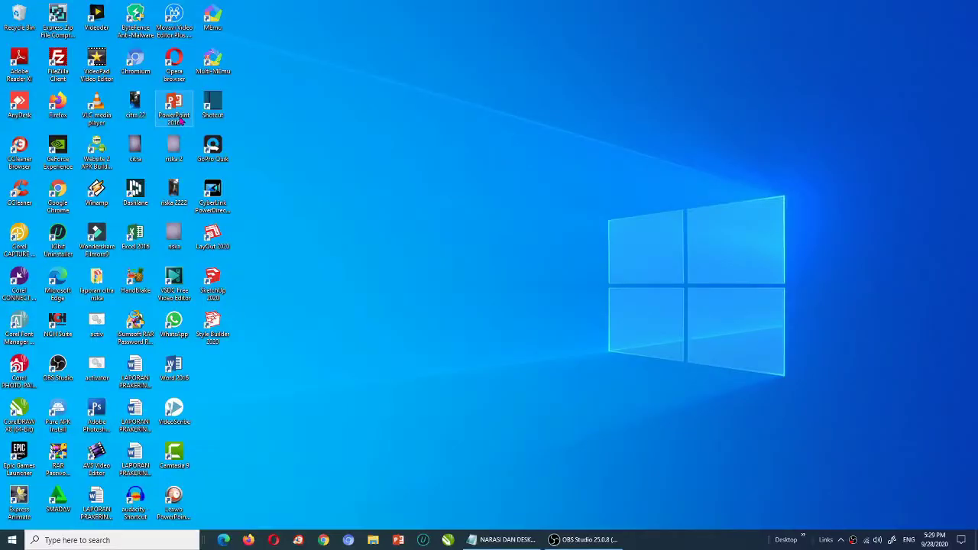
- Launch PowerPoint 2016, create a blank presentation and delete its title and subtitle placeholders
{"action": "double_click", "coordinate": [174, 111]}
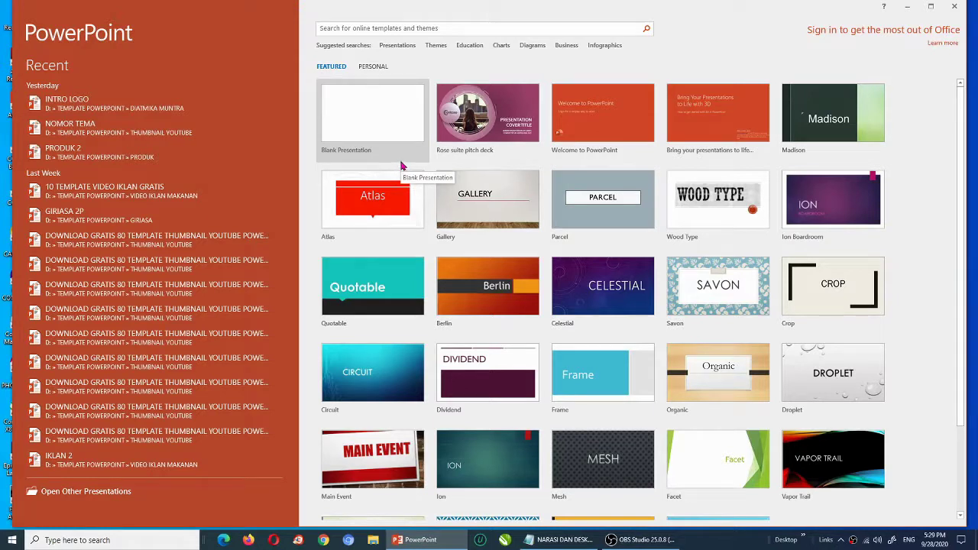
{"action": "left_click", "coordinate": [377, 120]}
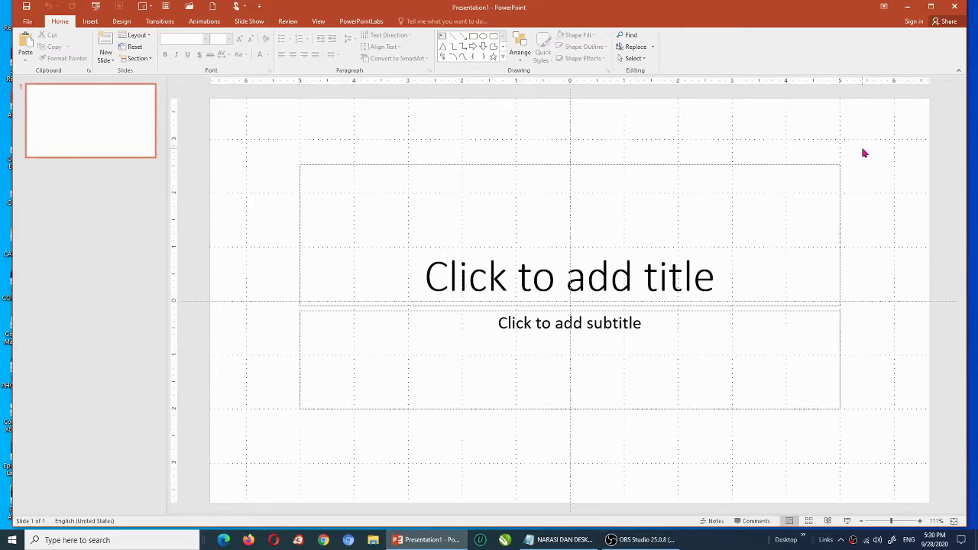
{"action": "left_click_drag", "start_coordinate": [876, 145], "coordinate": [260, 448]}
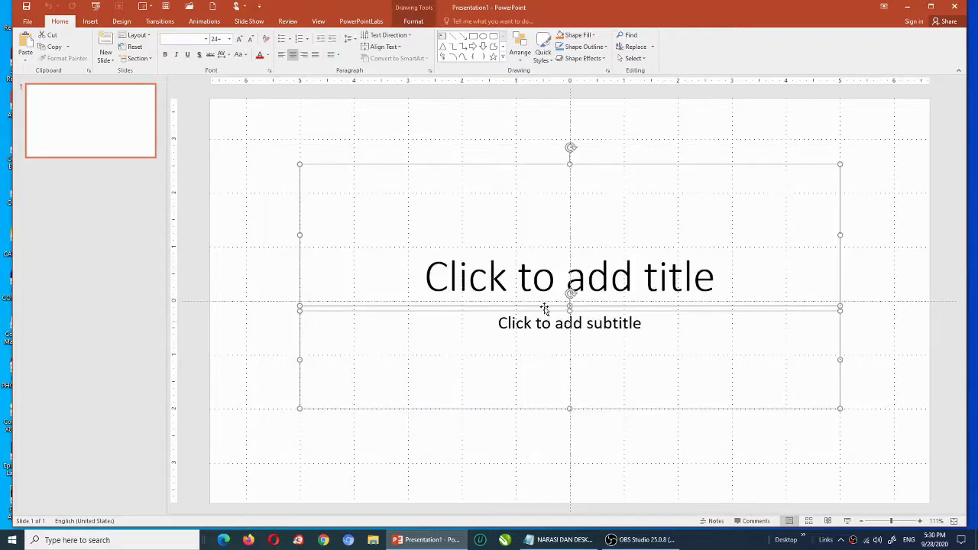
{"action": "key", "text": "Delete"}
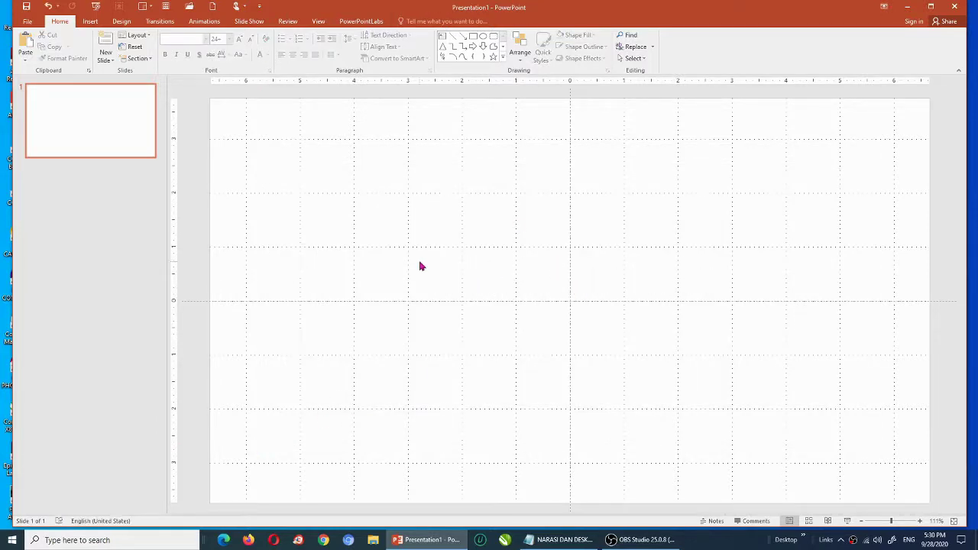
{"action": "right_click", "coordinate": [378, 270]}
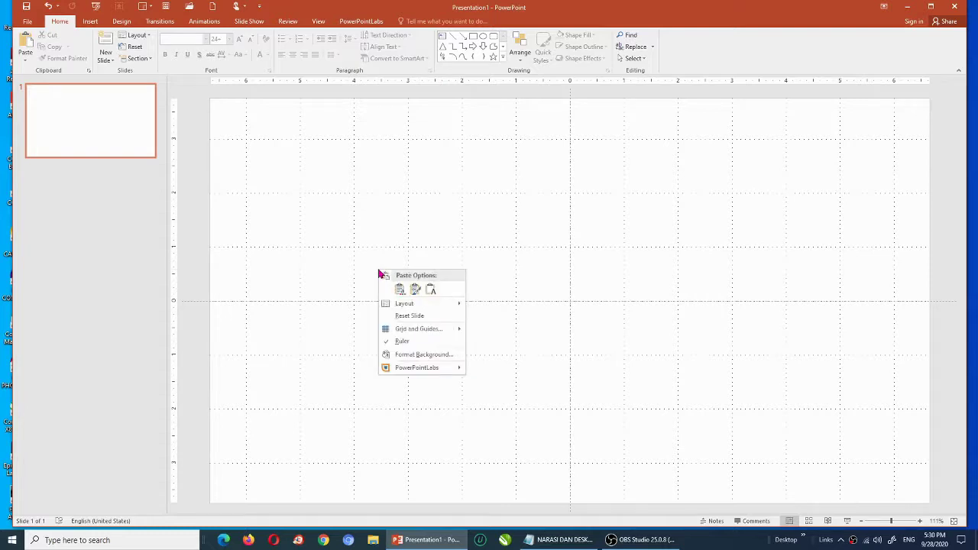
- Fill the slide background with the standard green colour as a solid fill
{"action": "left_click", "coordinate": [405, 355]}
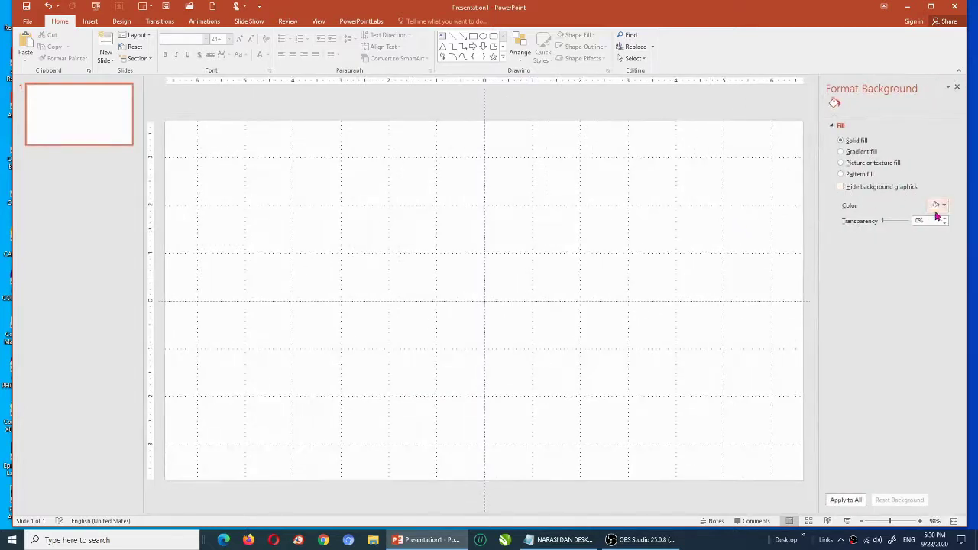
{"action": "left_click", "coordinate": [939, 209]}
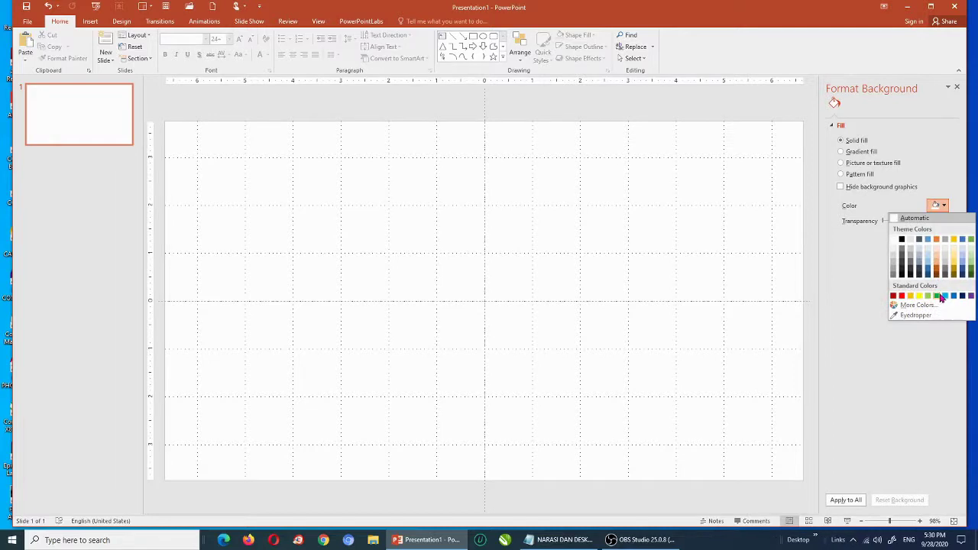
{"action": "left_click", "coordinate": [939, 298]}
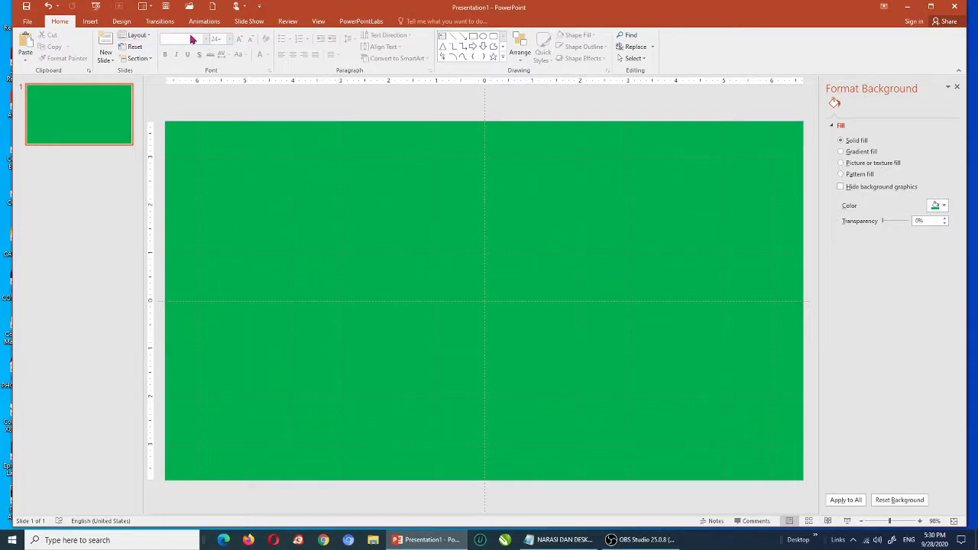
{"action": "left_click", "coordinate": [91, 22]}
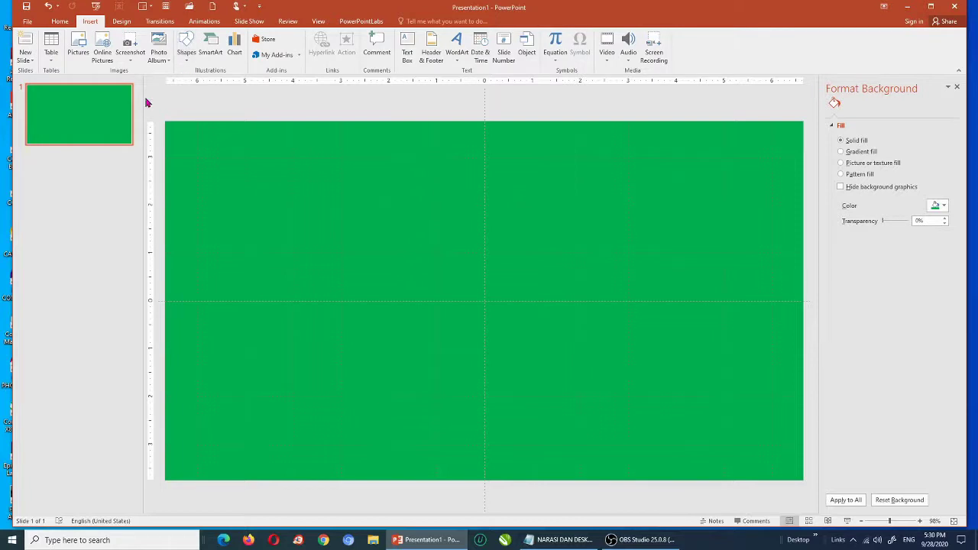
- Draw a small triangle in the slide's lower left
{"action": "left_click", "coordinate": [186, 59]}
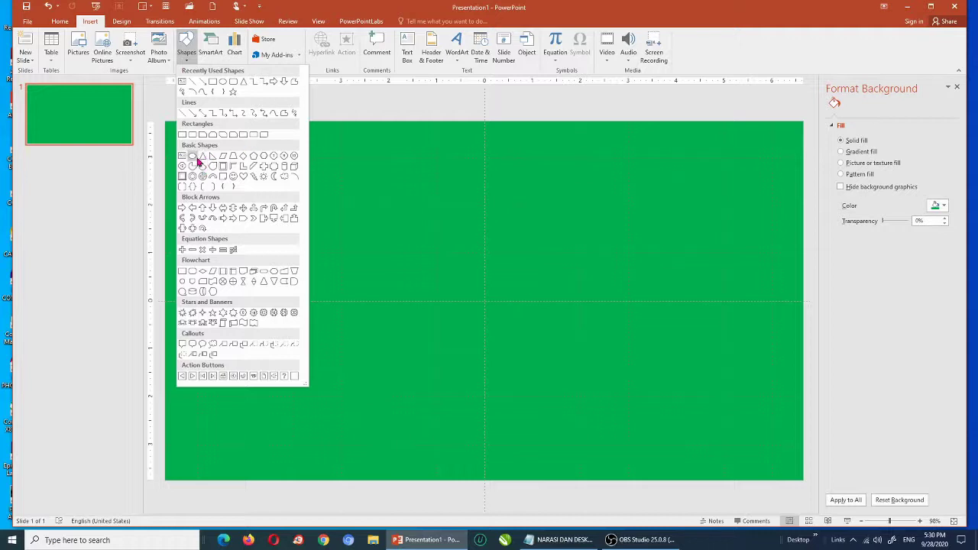
{"action": "left_click", "coordinate": [201, 157]}
{"action": "mouse_move", "coordinate": [279, 333]}
{"action": "left_mouse_down"}
{"action": "mouse_move", "coordinate": [319, 370]}
{"action": "mouse_move", "coordinate": [298, 347]}
{"action": "left_mouse_up"}
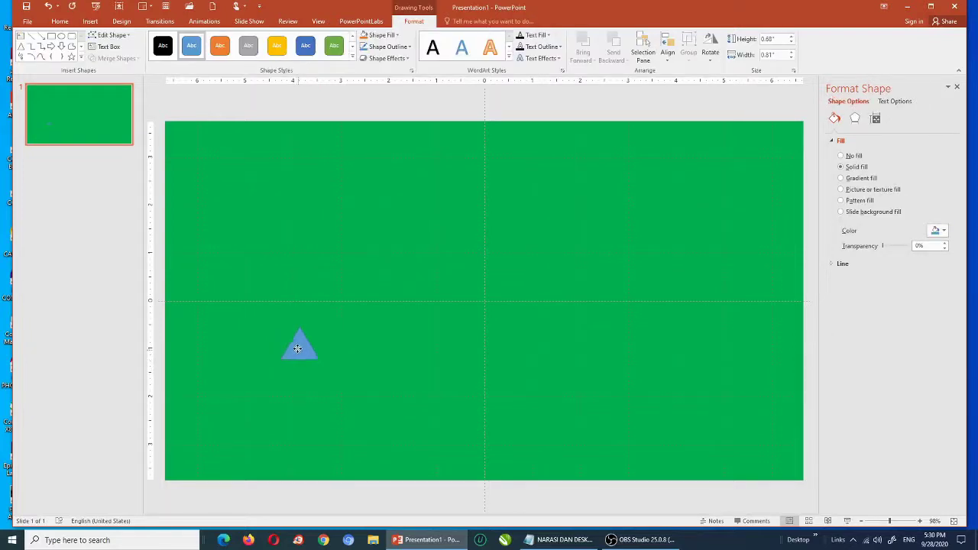
- Remove the triangle's outline and fill it solid black
{"action": "left_click", "coordinate": [410, 51]}
{"action": "mouse_move", "coordinate": [399, 174]}
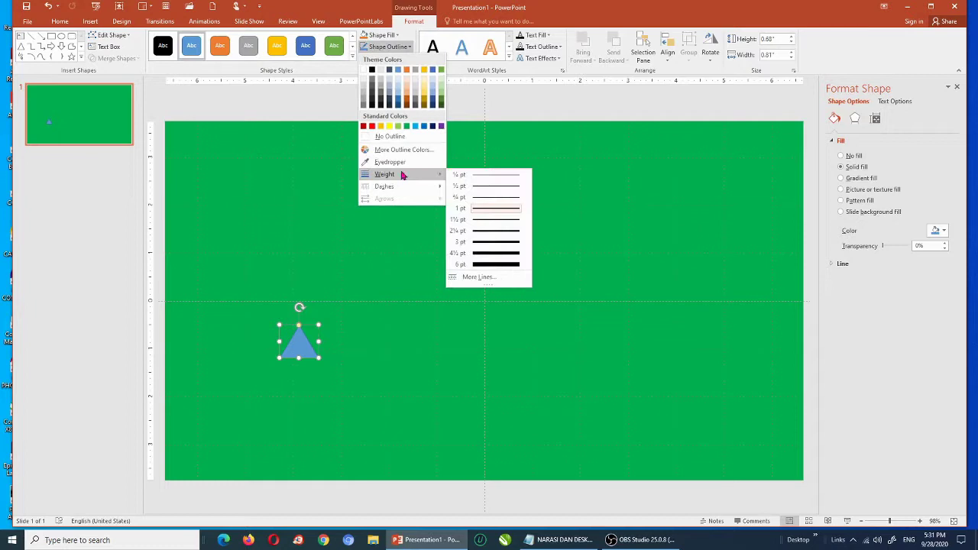
{"action": "left_click", "coordinate": [394, 139]}
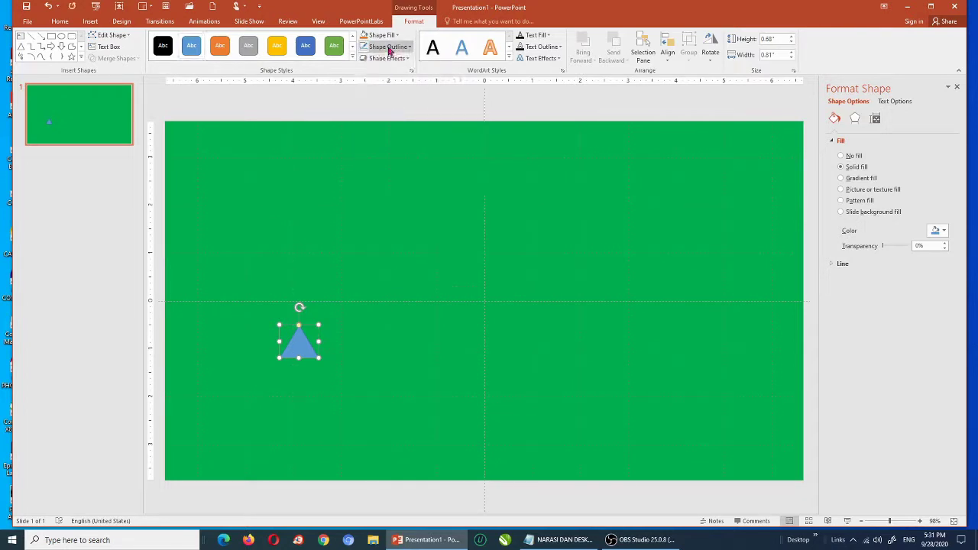
{"action": "left_click", "coordinate": [396, 38]}
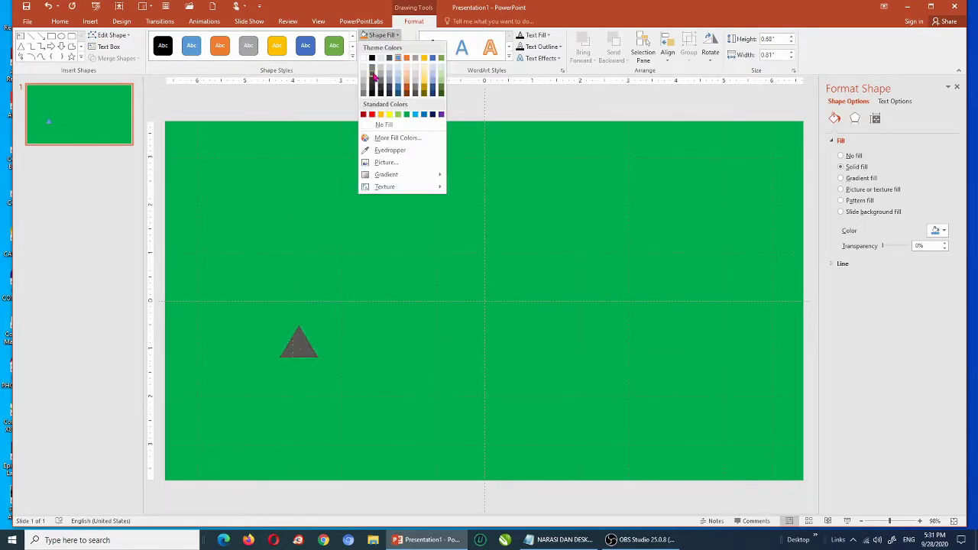
{"action": "left_click", "coordinate": [372, 59]}
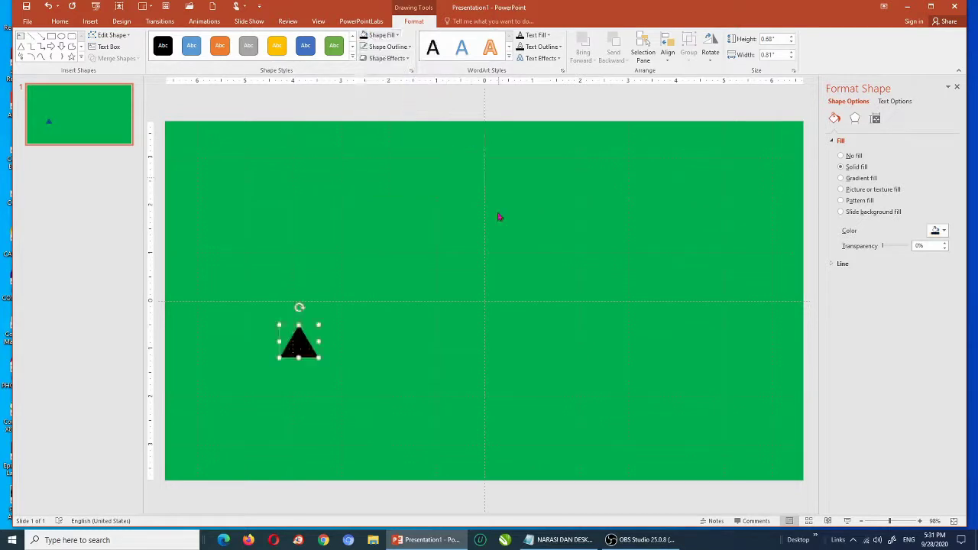
{"action": "left_click", "coordinate": [333, 298]}
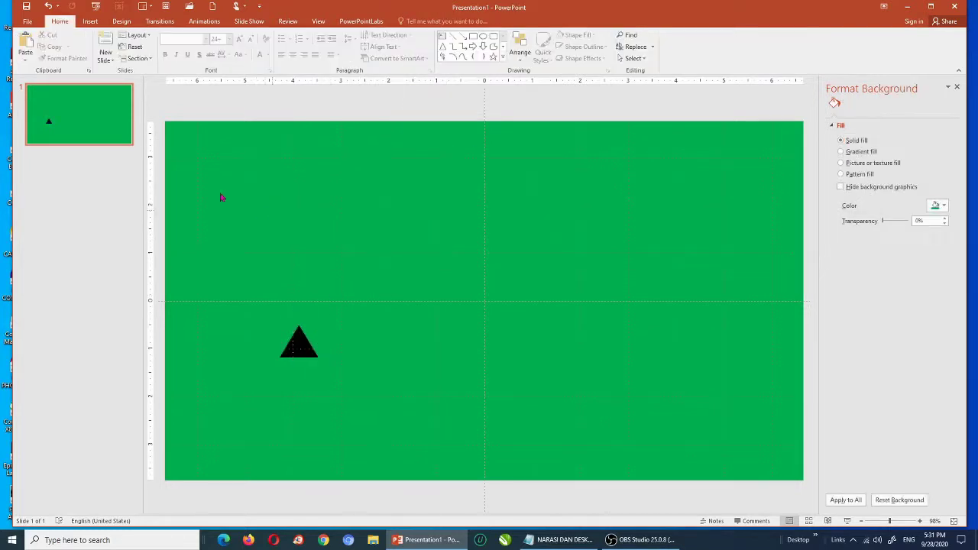
{"action": "left_click", "coordinate": [95, 23]}
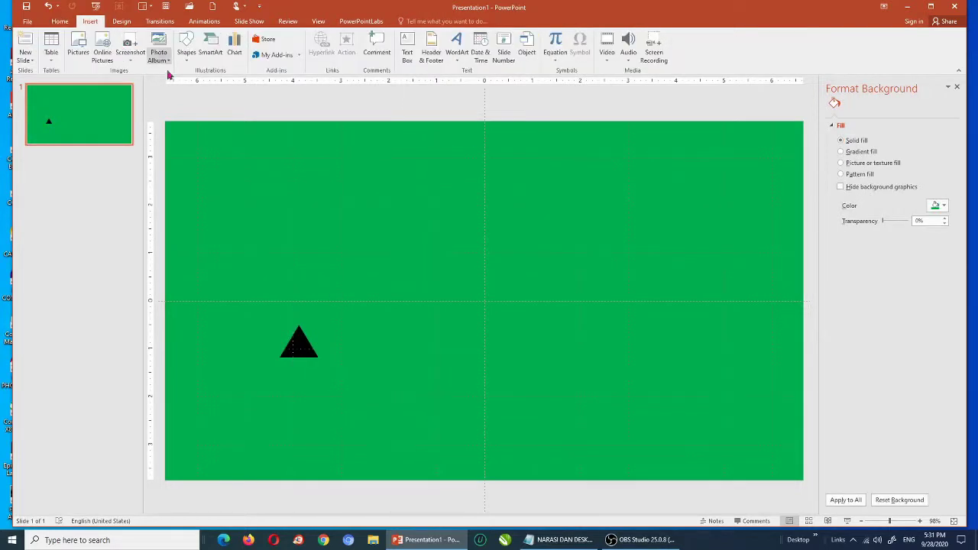
- Draw a steeply slanted parallelogram 2.36" wide and place it beside the black triangle
{"action": "left_click", "coordinate": [188, 57]}
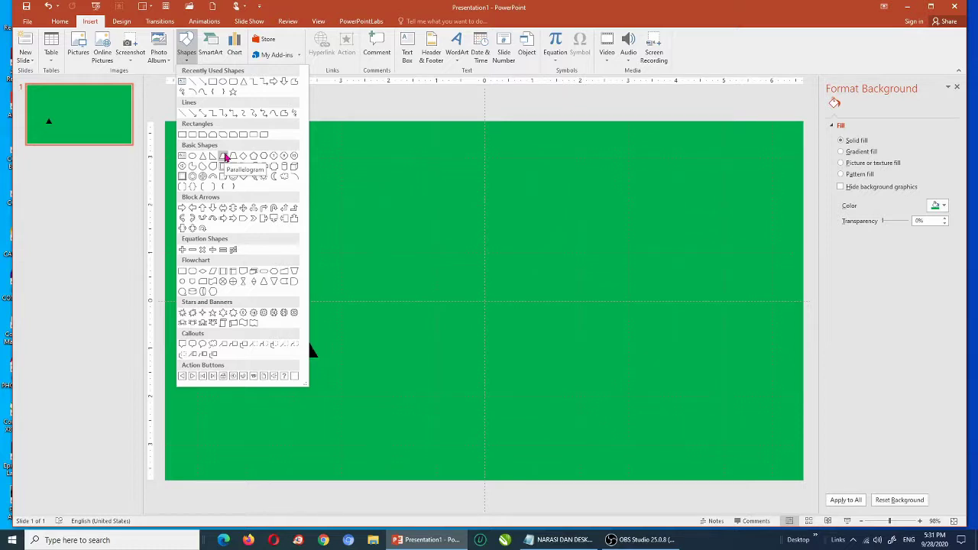
{"action": "left_click", "coordinate": [225, 157]}
{"action": "mouse_move", "coordinate": [312, 221]}
{"action": "left_mouse_down"}
{"action": "mouse_move", "coordinate": [406, 357]}
{"action": "mouse_move", "coordinate": [393, 357]}
{"action": "left_mouse_up"}
{"action": "left_click_drag", "start_coordinate": [334, 332], "coordinate": [323, 306]}
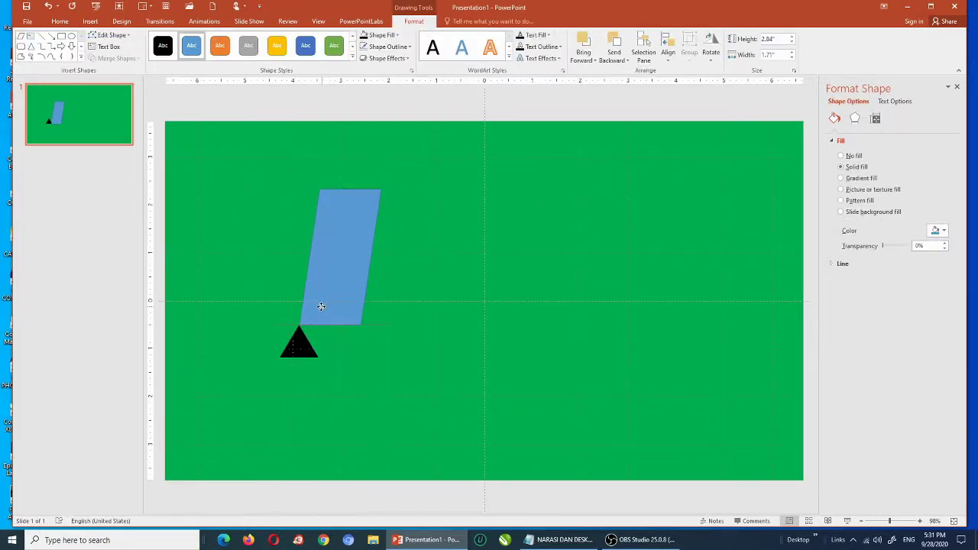
{"action": "left_click_drag", "start_coordinate": [321, 307], "coordinate": [321, 305]}
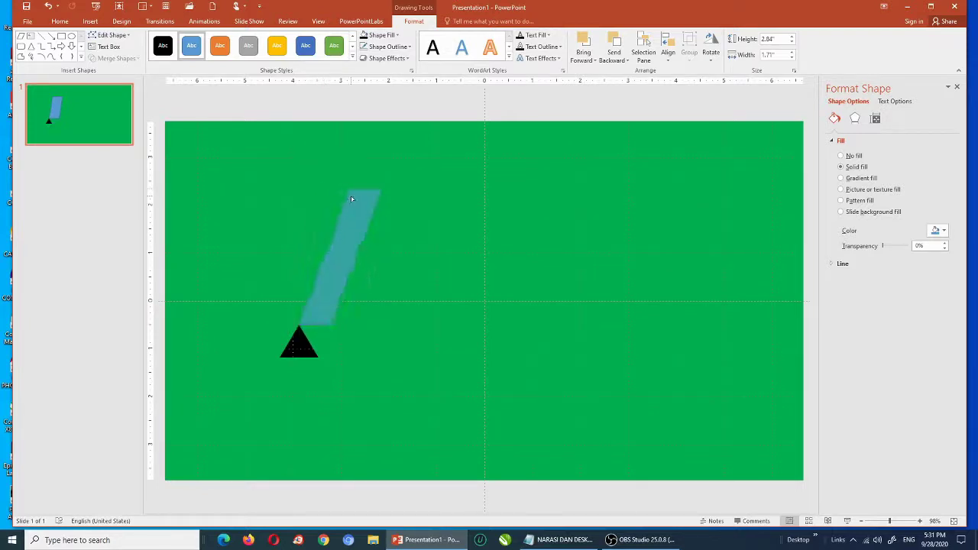
{"action": "left_click_drag", "start_coordinate": [321, 190], "coordinate": [345, 190]}
{"action": "left_click_drag", "start_coordinate": [382, 257], "coordinate": [412, 257]}
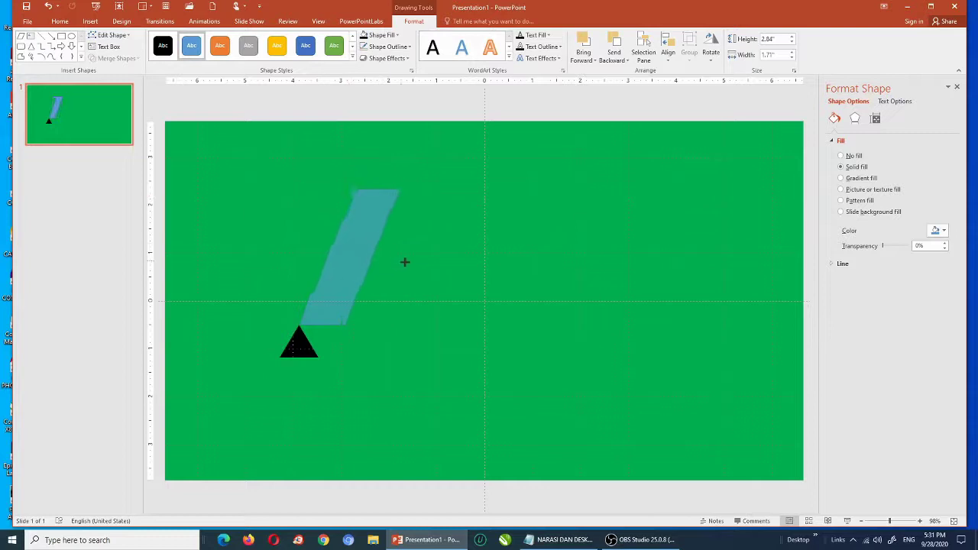
{"action": "left_click_drag", "start_coordinate": [344, 313], "coordinate": [362, 338]}
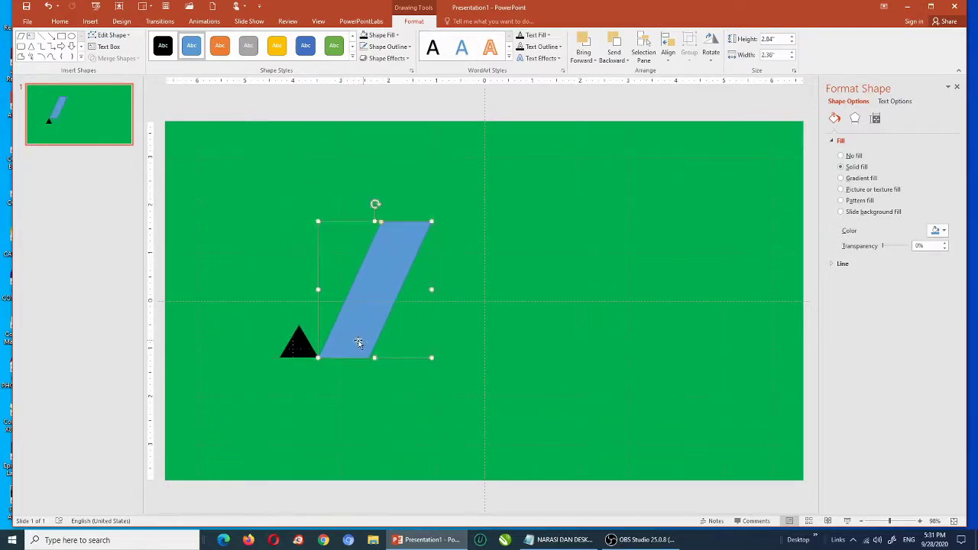
- Rotate the black triangle downward and set it at the parallelogram's lower left
{"action": "left_click", "coordinate": [303, 336]}
{"action": "left_click", "coordinate": [368, 339]}
{"action": "left_click", "coordinate": [298, 340]}
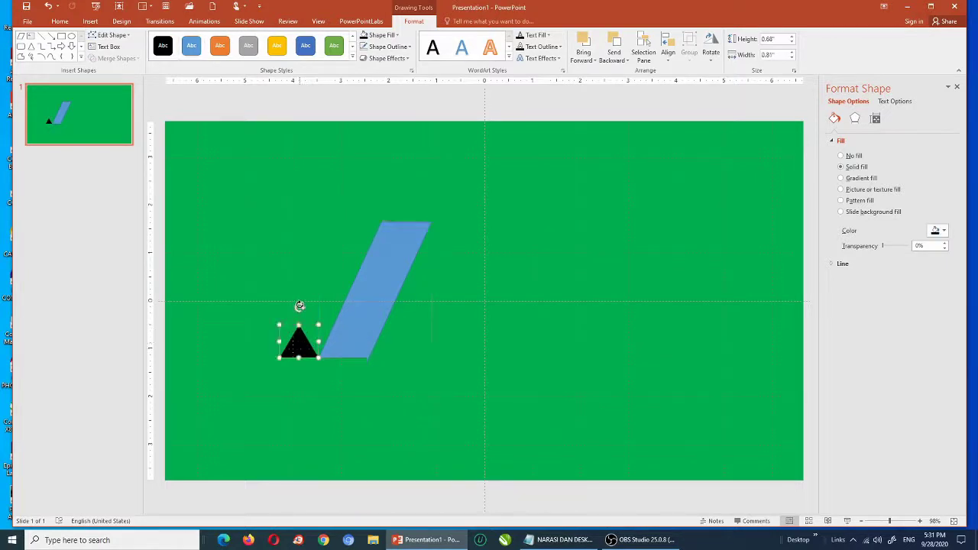
{"action": "left_click_drag", "start_coordinate": [299, 306], "coordinate": [324, 331]}
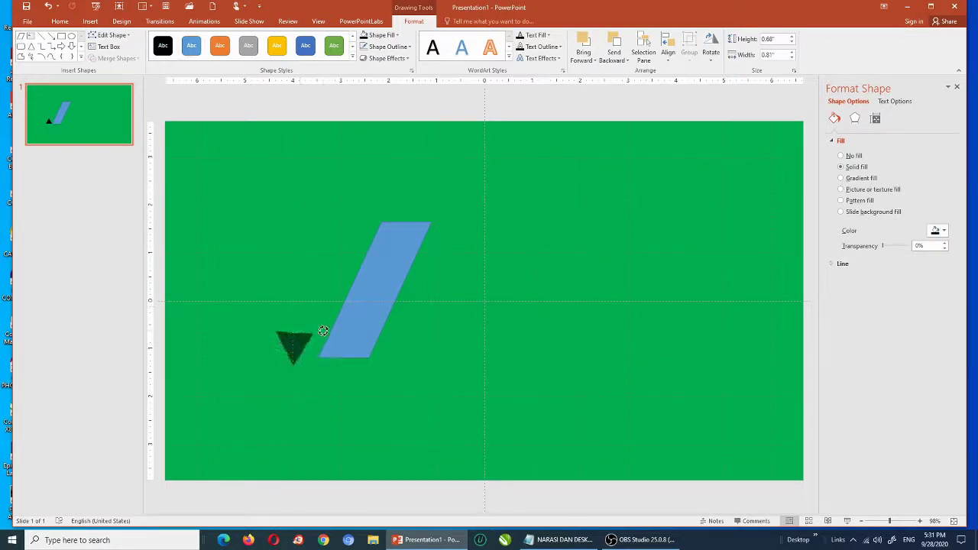
{"action": "left_click_drag", "start_coordinate": [323, 331], "coordinate": [326, 339]}
{"action": "key", "text": "ctrl+Down"}
{"action": "key", "text": "ctrl+Left"}
- Place a copy of the triangle at the parallelogram's upper-right corner
{"action": "left_click", "coordinate": [435, 286]}
{"action": "left_click", "coordinate": [379, 291]}
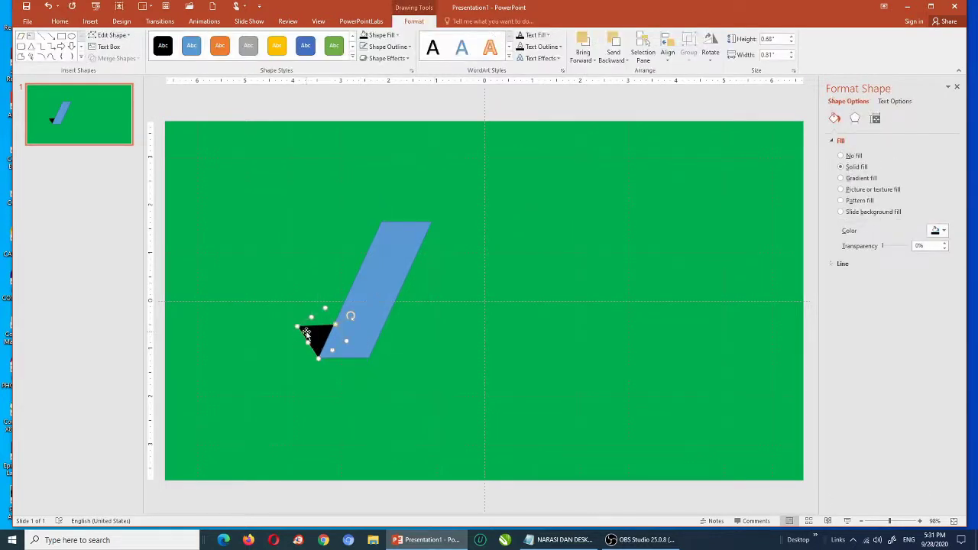
{"action": "left_click_drag", "start_coordinate": [303, 333], "coordinate": [426, 216]}
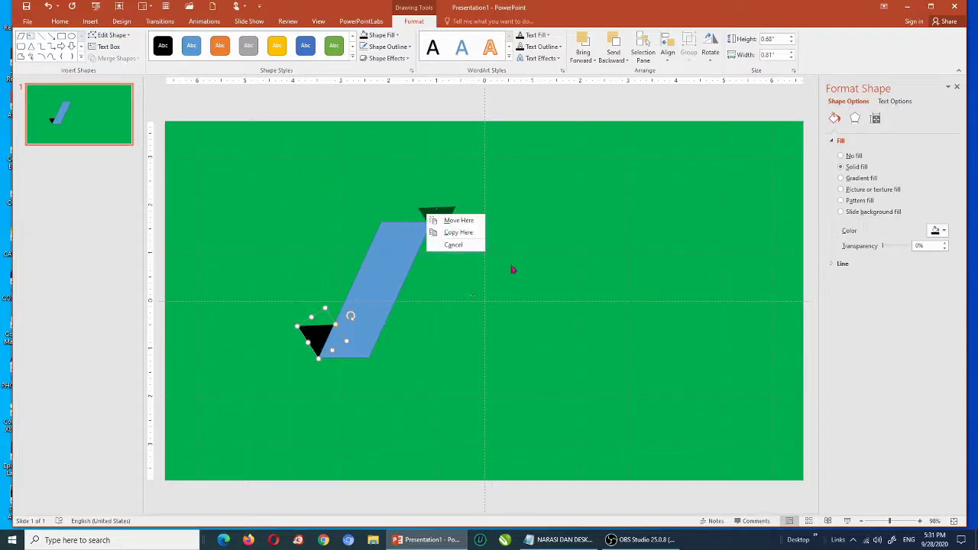
{"action": "left_click", "coordinate": [461, 232]}
{"action": "mouse_move", "coordinate": [437, 216]}
{"action": "left_mouse_down"}
{"action": "mouse_move", "coordinate": [451, 234]}
{"action": "mouse_move", "coordinate": [478, 242]}
{"action": "mouse_move", "coordinate": [439, 238]}
{"action": "left_mouse_up"}
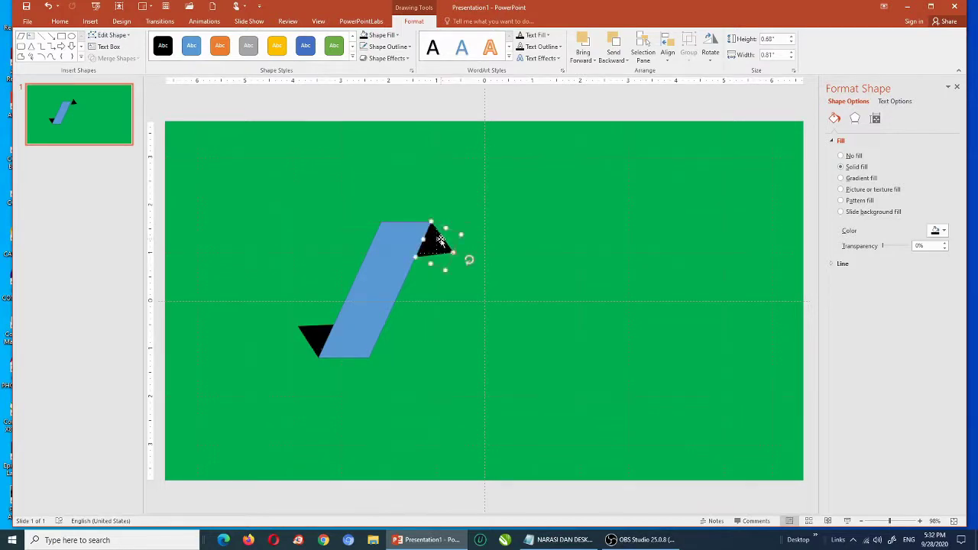
{"action": "left_click", "coordinate": [491, 158]}
- Fill the parallelogram black, then switch it to a gradient fill
{"action": "left_click", "coordinate": [372, 264]}
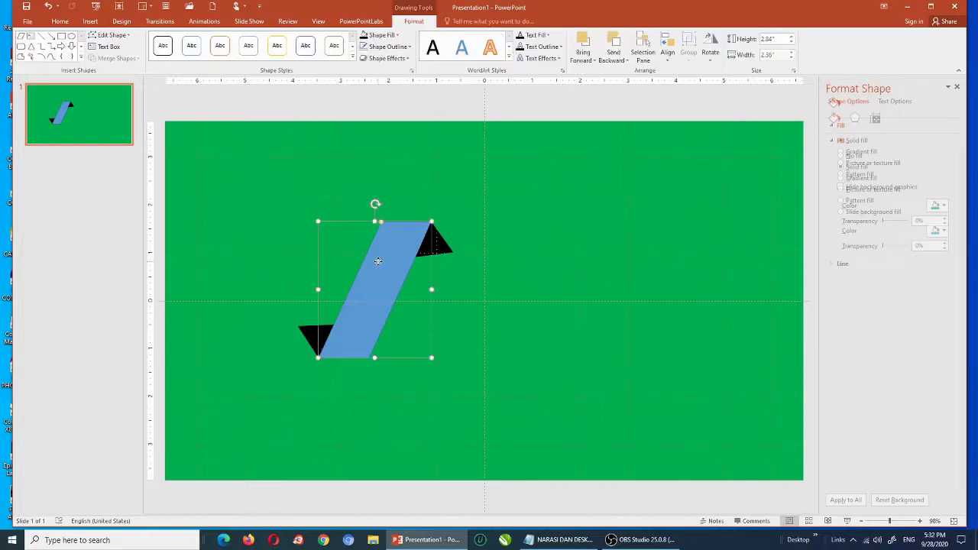
{"action": "left_click", "coordinate": [366, 37]}
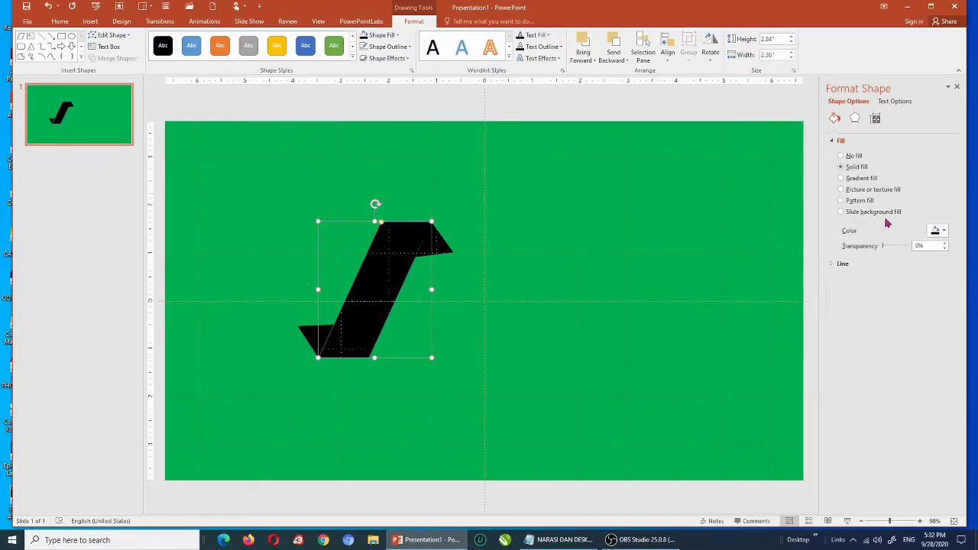
{"action": "left_click", "coordinate": [841, 179]}
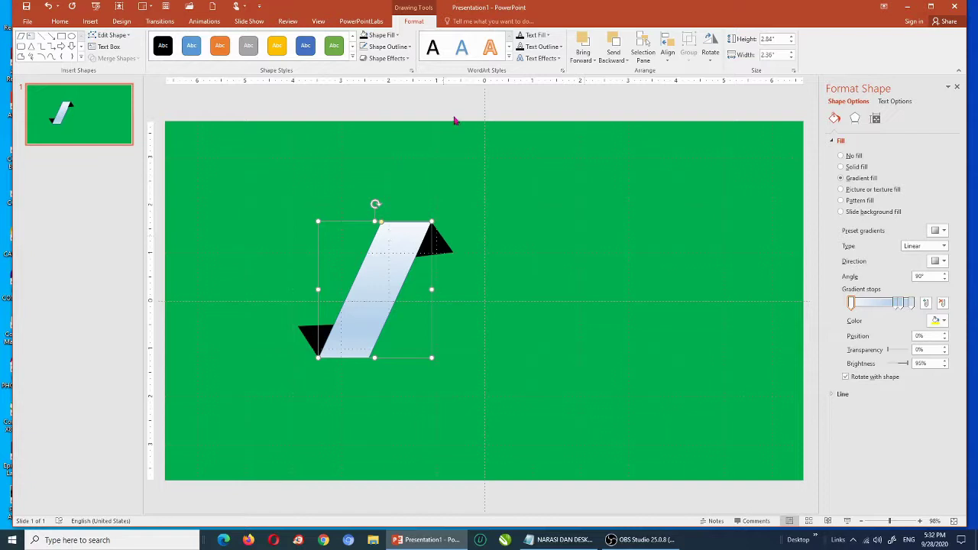
- Remove the parallelogram's outline and make the first and last gradient stops black
{"action": "left_click", "coordinate": [407, 47]}
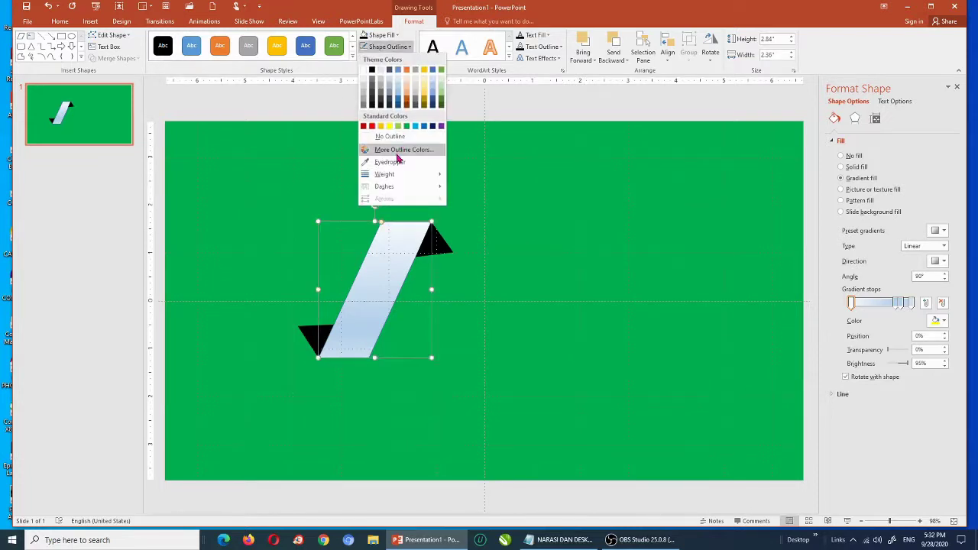
{"action": "left_click", "coordinate": [386, 136]}
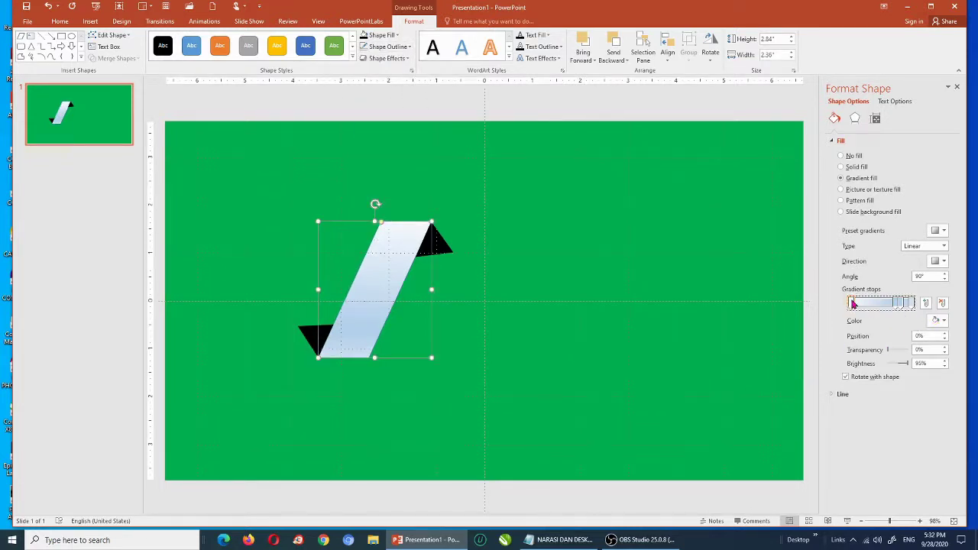
{"action": "left_click", "coordinate": [937, 320]}
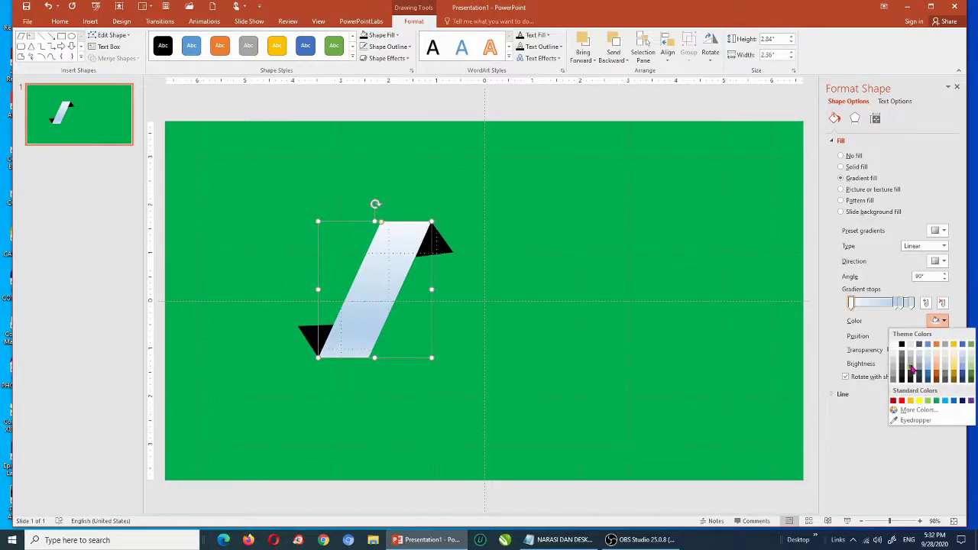
{"action": "left_click", "coordinate": [901, 344]}
{"action": "left_click", "coordinate": [910, 303]}
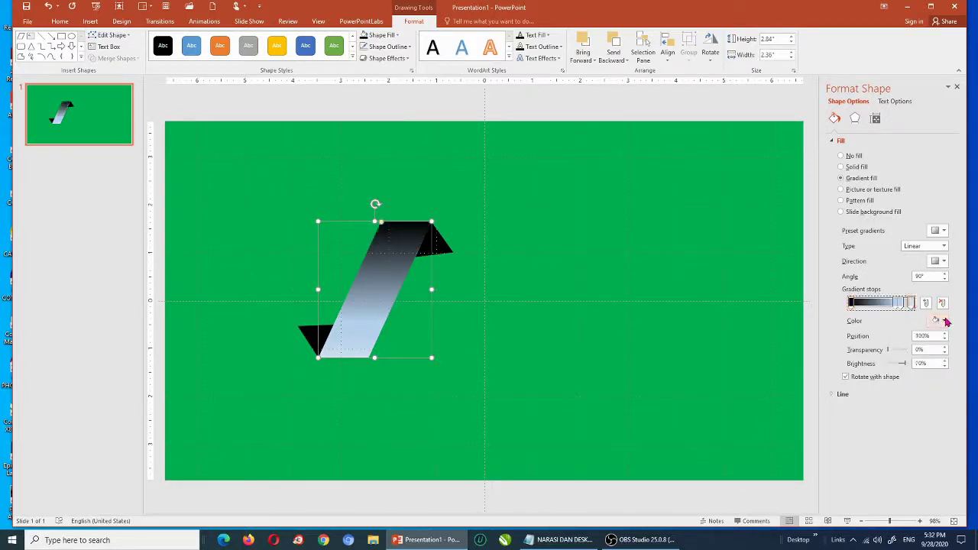
{"action": "left_click", "coordinate": [938, 320]}
{"action": "left_click", "coordinate": [901, 345]}
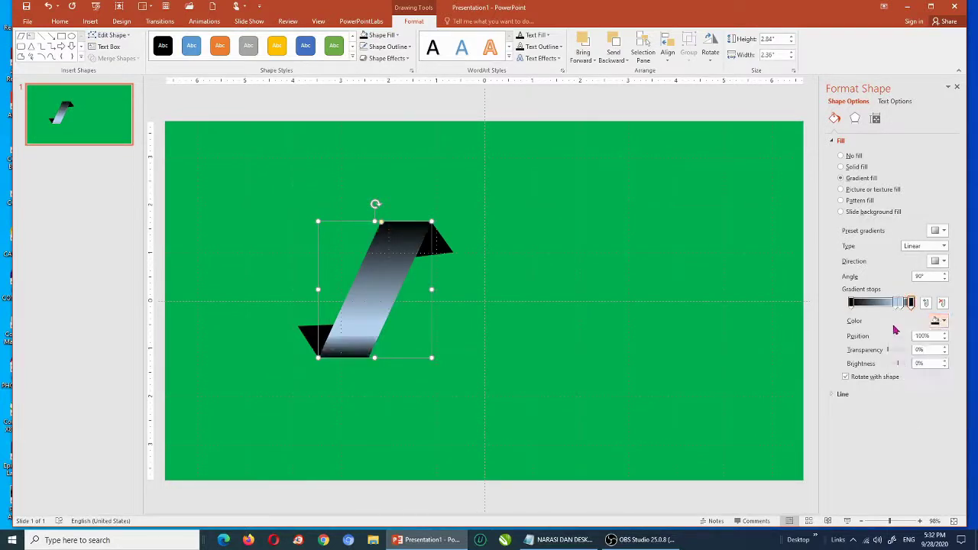
- Add two middle gradient stops and colour them white
{"action": "left_click", "coordinate": [873, 303]}
{"action": "left_click", "coordinate": [896, 303]}
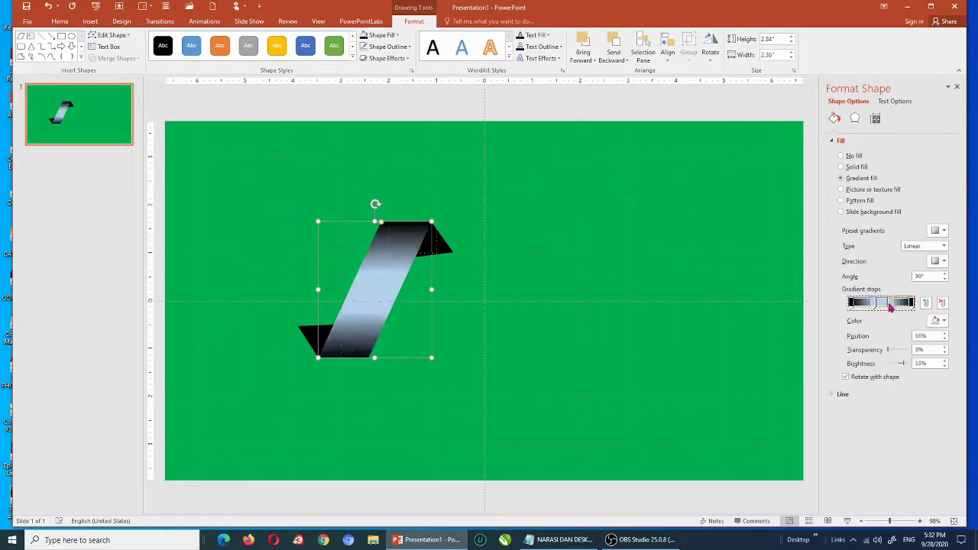
{"action": "left_click", "coordinate": [943, 320]}
{"action": "left_click", "coordinate": [898, 346]}
{"action": "left_click", "coordinate": [890, 304]}
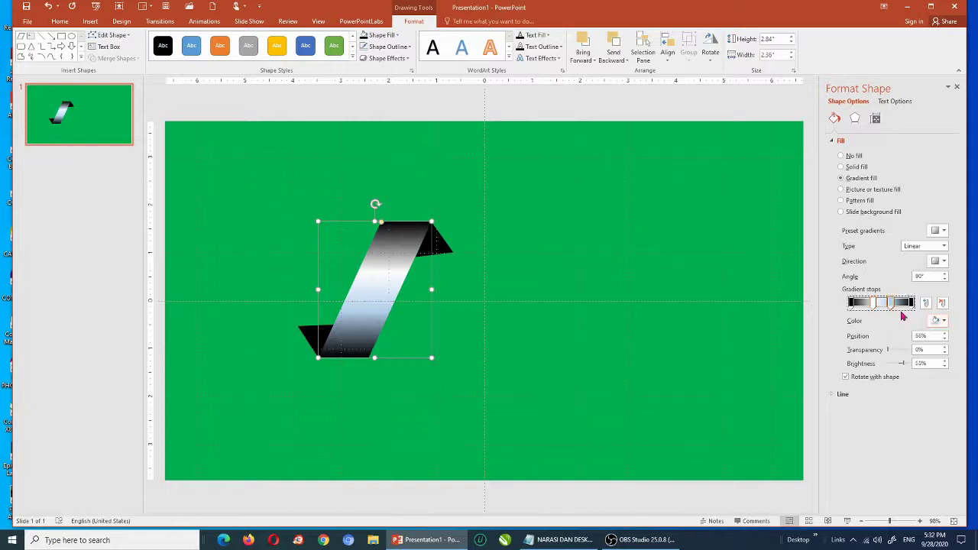
{"action": "left_click", "coordinate": [940, 321]}
{"action": "left_click", "coordinate": [900, 346]}
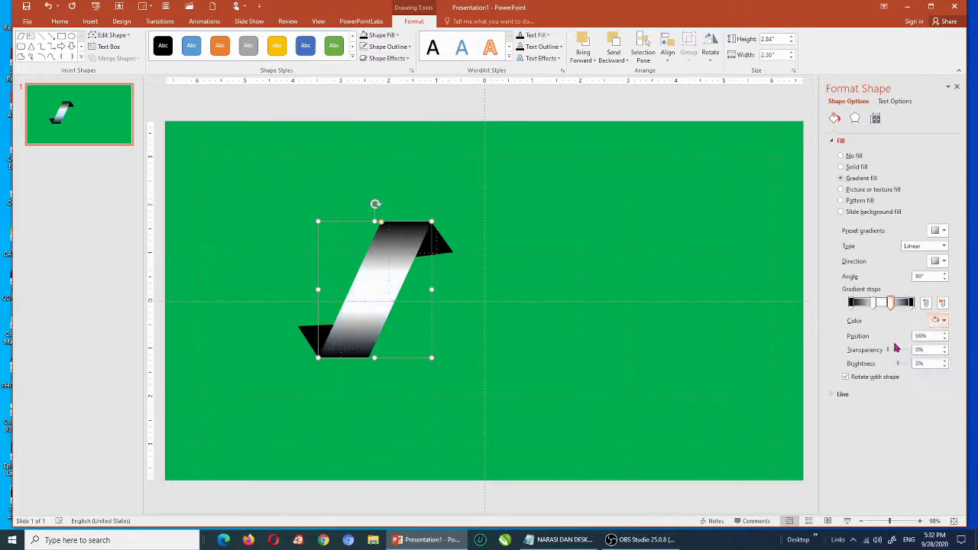
- Turn both end gradient stops grey and move the last stop to 98%
{"action": "left_click", "coordinate": [851, 302]}
{"action": "left_click", "coordinate": [941, 321]}
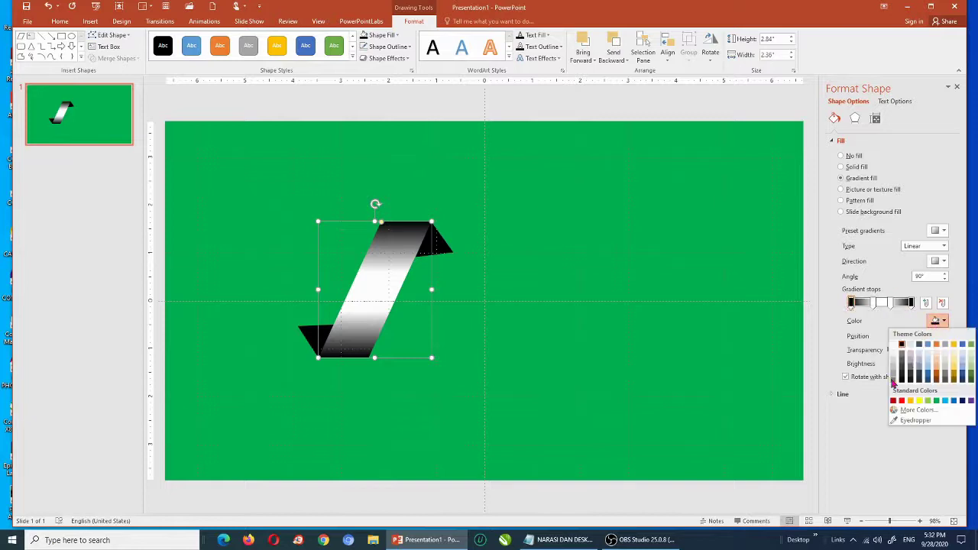
{"action": "left_click", "coordinate": [901, 369]}
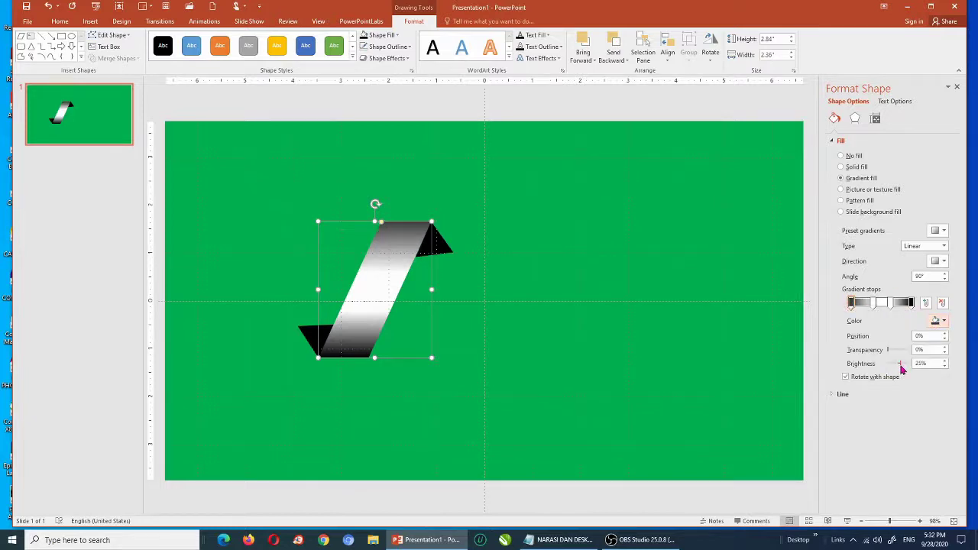
{"action": "left_click", "coordinate": [911, 303]}
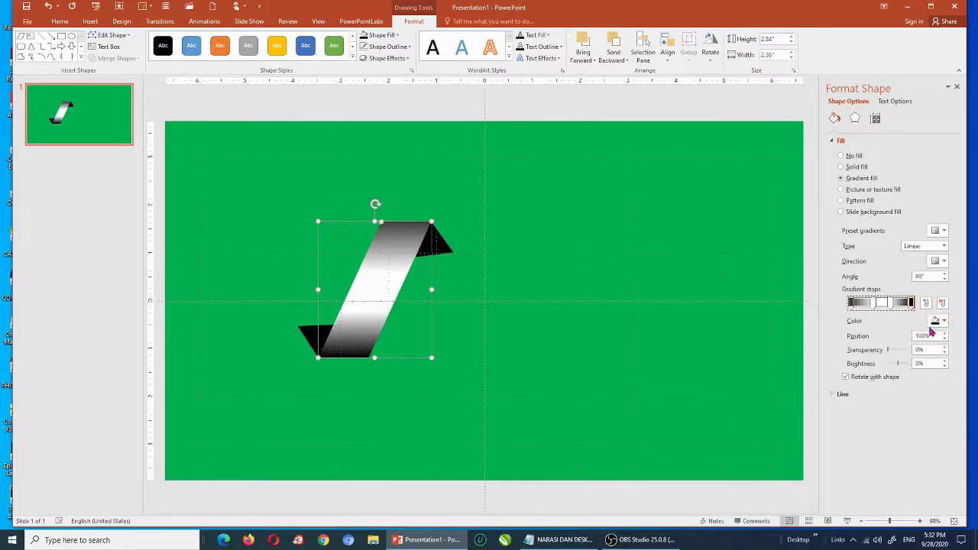
{"action": "left_click", "coordinate": [936, 322]}
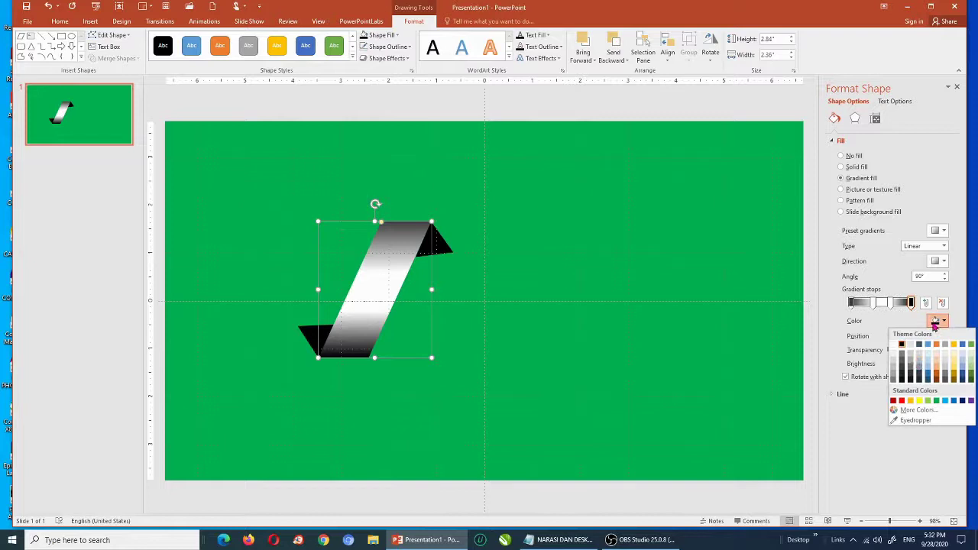
{"action": "left_click", "coordinate": [902, 367]}
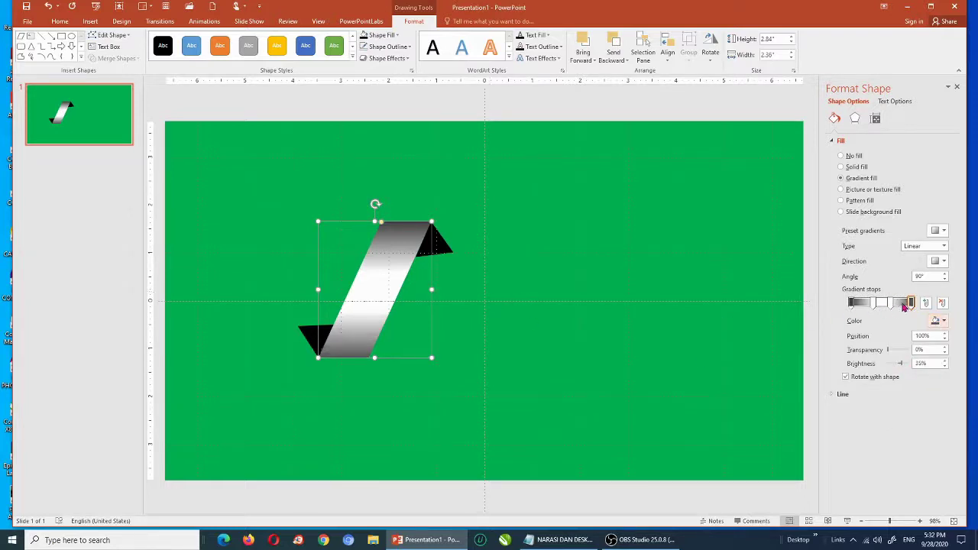
{"action": "left_click_drag", "start_coordinate": [911, 304], "coordinate": [900, 307]}
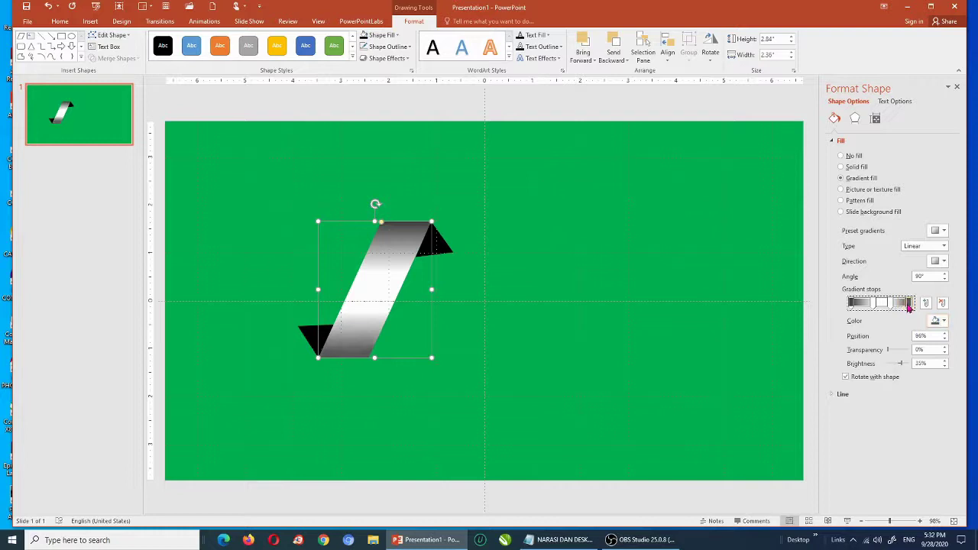
{"action": "left_click_drag", "start_coordinate": [892, 306], "coordinate": [880, 306]}
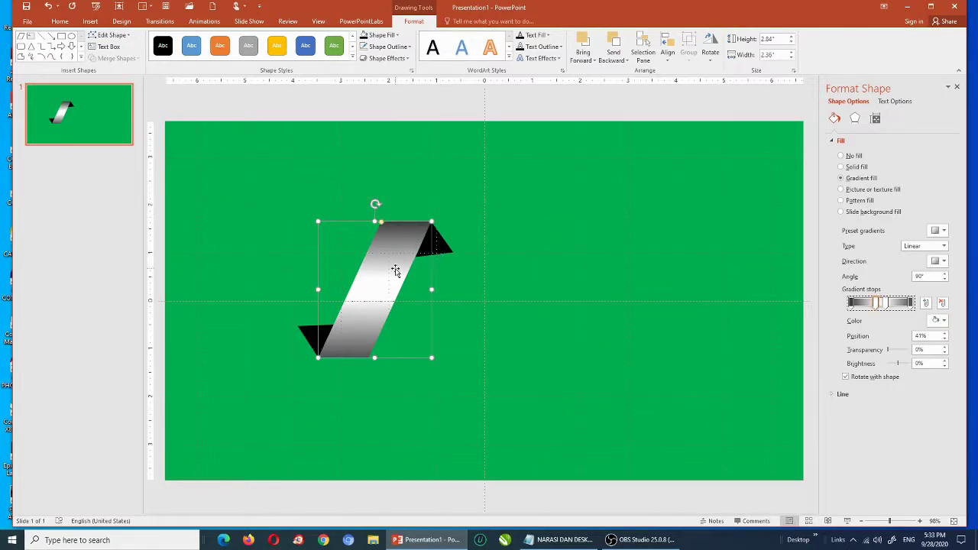
{"action": "left_click", "coordinate": [527, 307]}
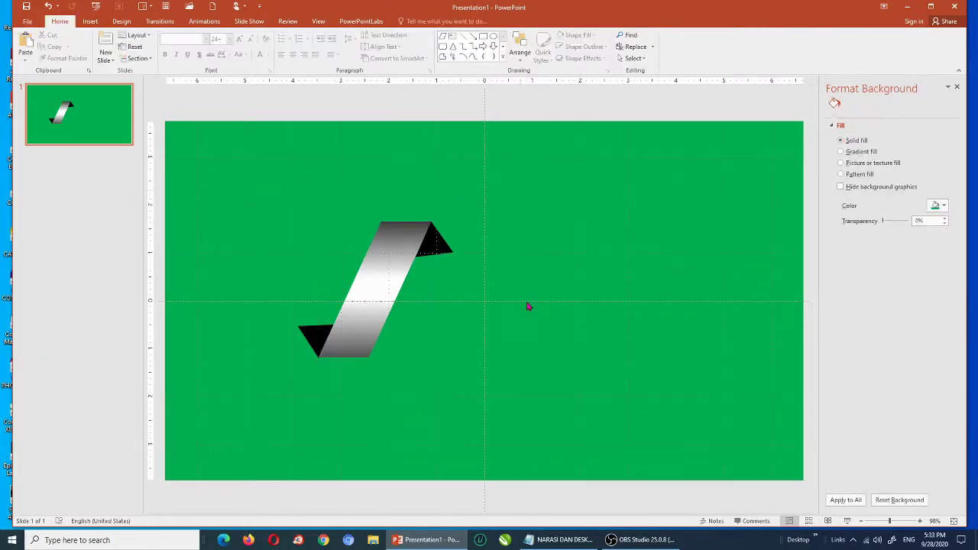
- Widen the gradient ribbon to 2.84 inches
{"action": "left_click", "coordinate": [385, 307]}
{"action": "left_click", "coordinate": [432, 291]}
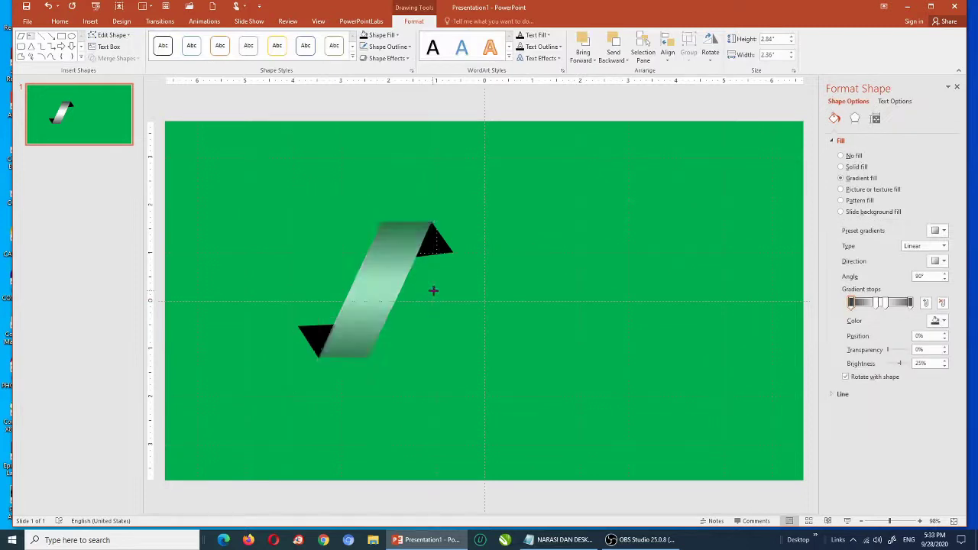
{"action": "left_click_drag", "start_coordinate": [443, 296], "coordinate": [443, 295]}
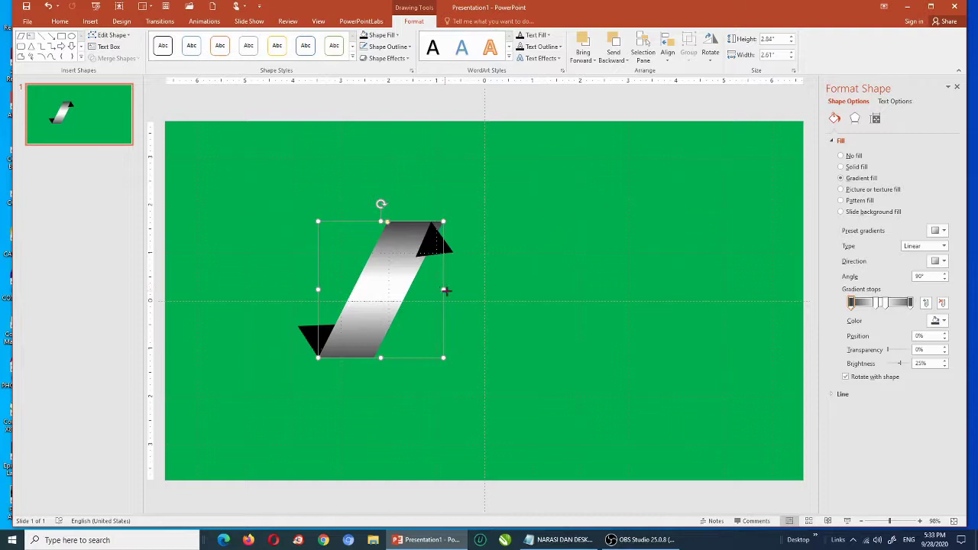
{"action": "left_click_drag", "start_coordinate": [445, 290], "coordinate": [454, 291]}
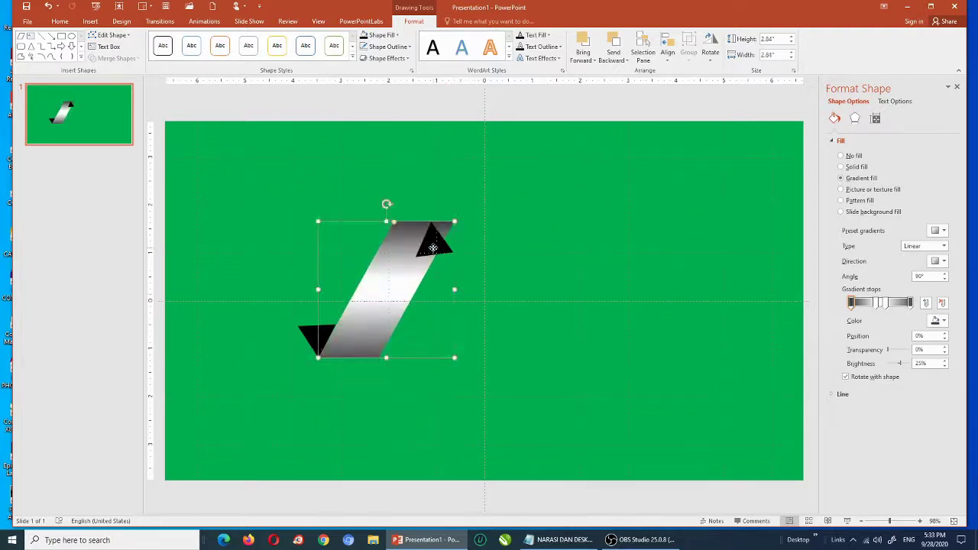
- Move the top-right black triangle onto the ribbon's upper corner
{"action": "left_click_drag", "start_coordinate": [433, 246], "coordinate": [451, 250]}
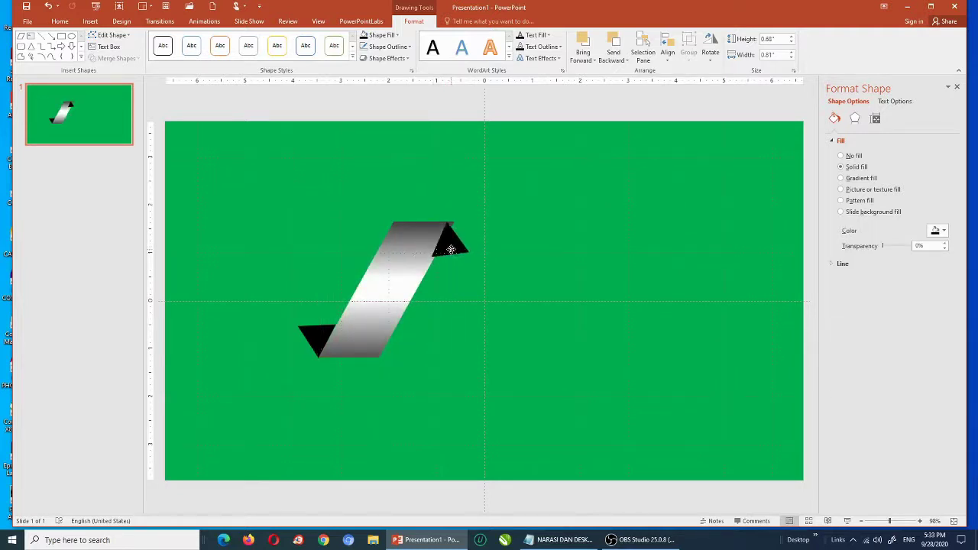
{"action": "left_click_drag", "start_coordinate": [450, 250], "coordinate": [459, 251]}
{"action": "left_click", "coordinate": [495, 261]}
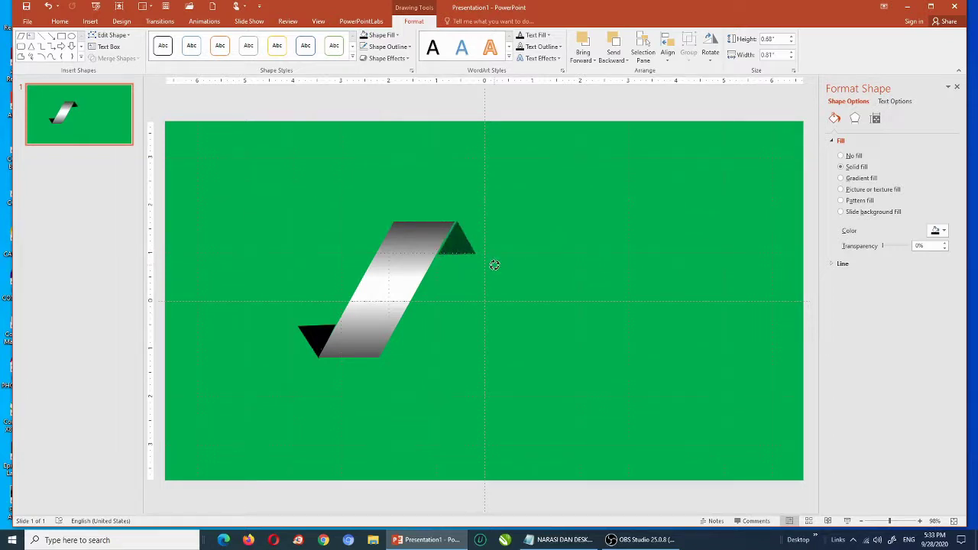
{"action": "left_click", "coordinate": [495, 265]}
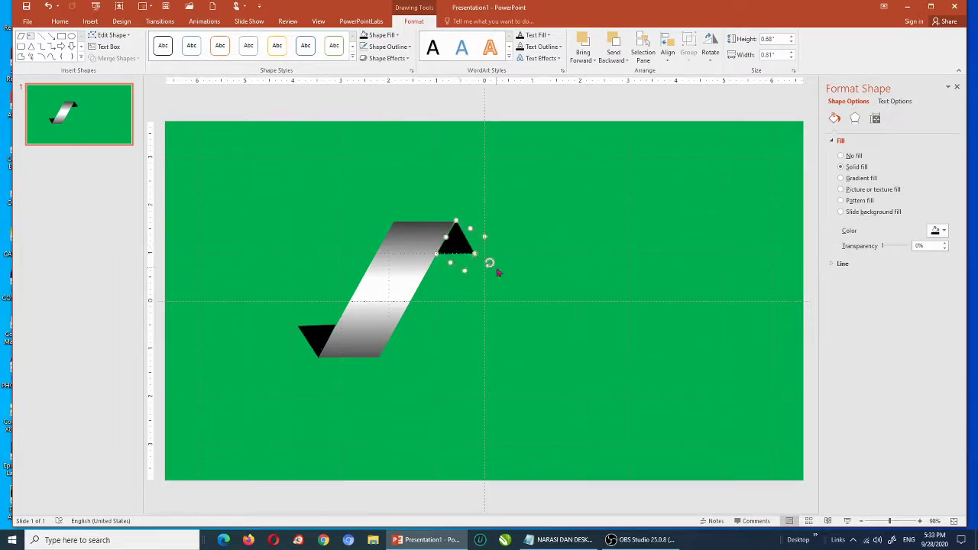
{"action": "left_click_drag", "start_coordinate": [491, 264], "coordinate": [493, 263]}
- Nudge and rotate the top-right triangle to match the ribbon edge, then check the lower-left triangle
{"action": "scroll", "coordinate": [493, 263], "scroll_direction": "up", "scroll_amount": 5, "text": "ctrl"}
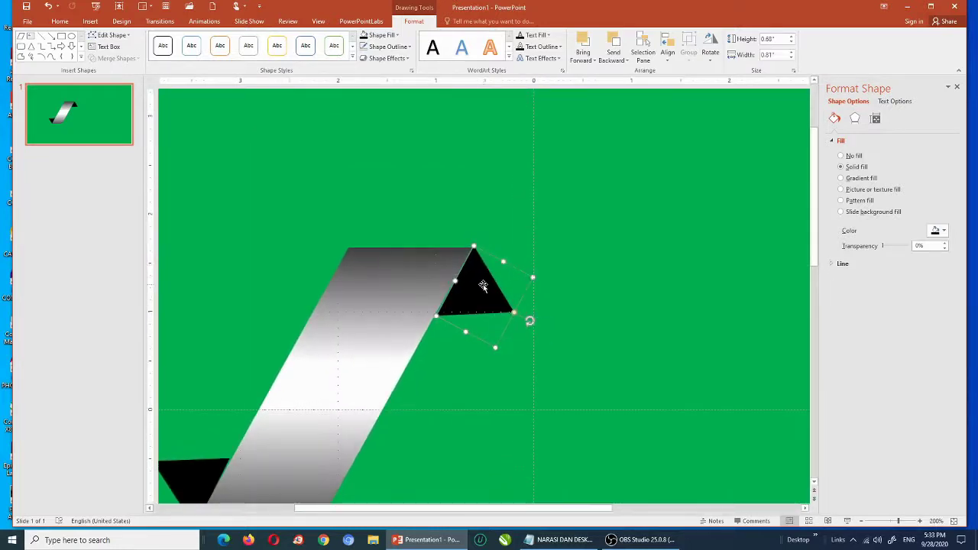
{"action": "scroll", "coordinate": [493, 303], "scroll_direction": "up", "scroll_amount": 5, "text": "ctrl"}
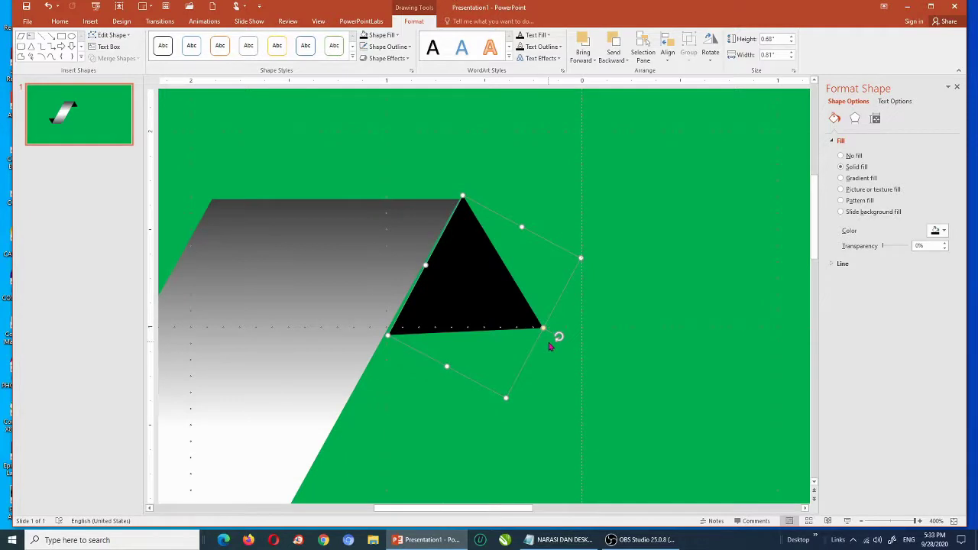
{"action": "left_click_drag", "start_coordinate": [492, 302], "coordinate": [488, 305]}
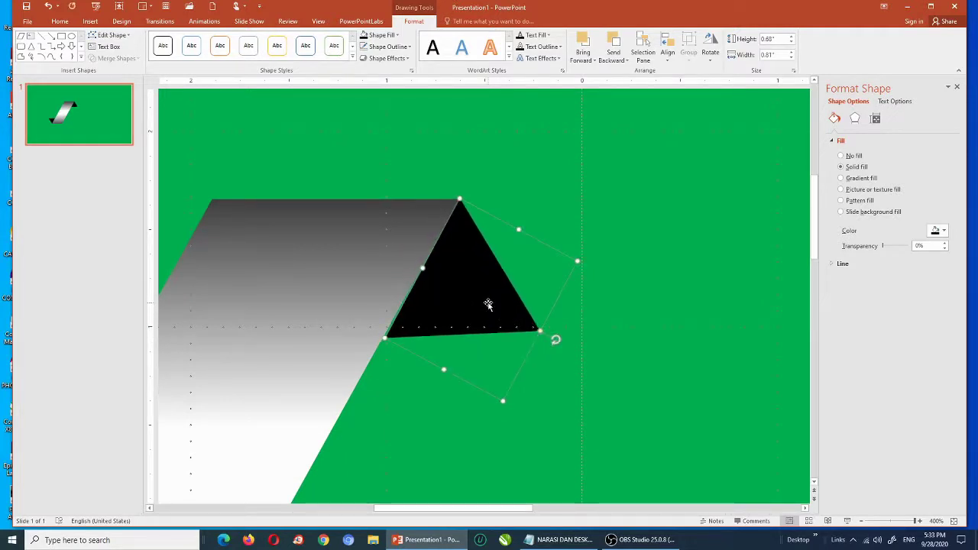
{"action": "left_click_drag", "start_coordinate": [556, 339], "coordinate": [559, 339]}
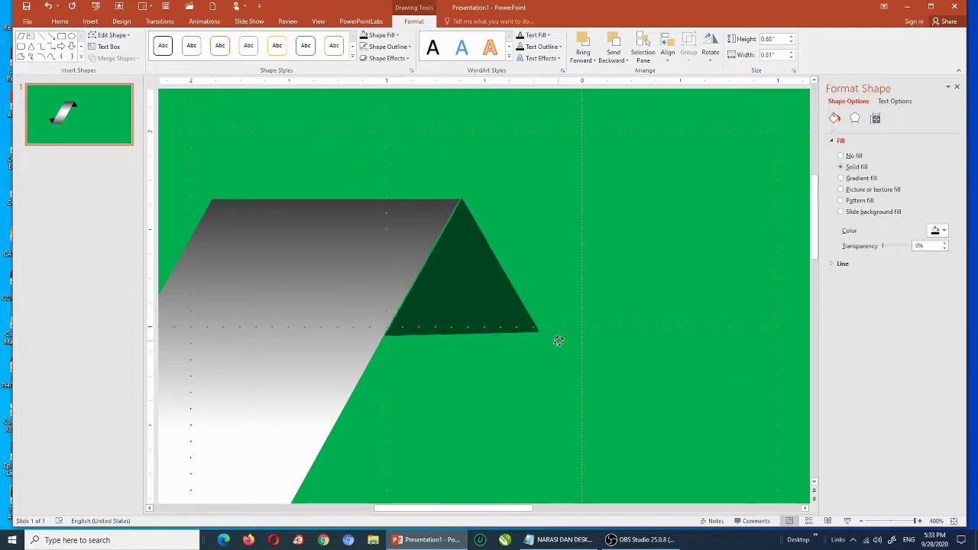
{"action": "left_click_drag", "start_coordinate": [559, 339], "coordinate": [560, 339]}
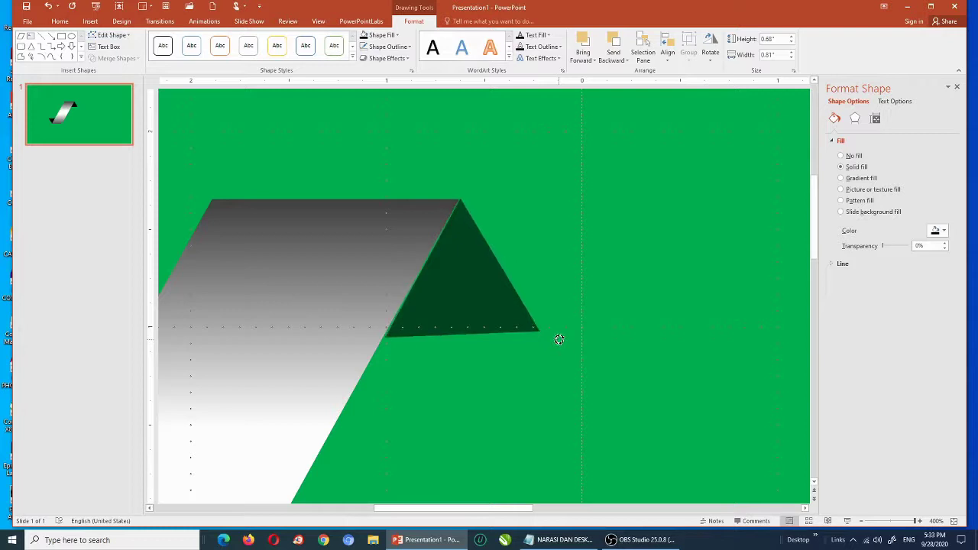
{"action": "left_click_drag", "start_coordinate": [559, 339], "coordinate": [557, 340]}
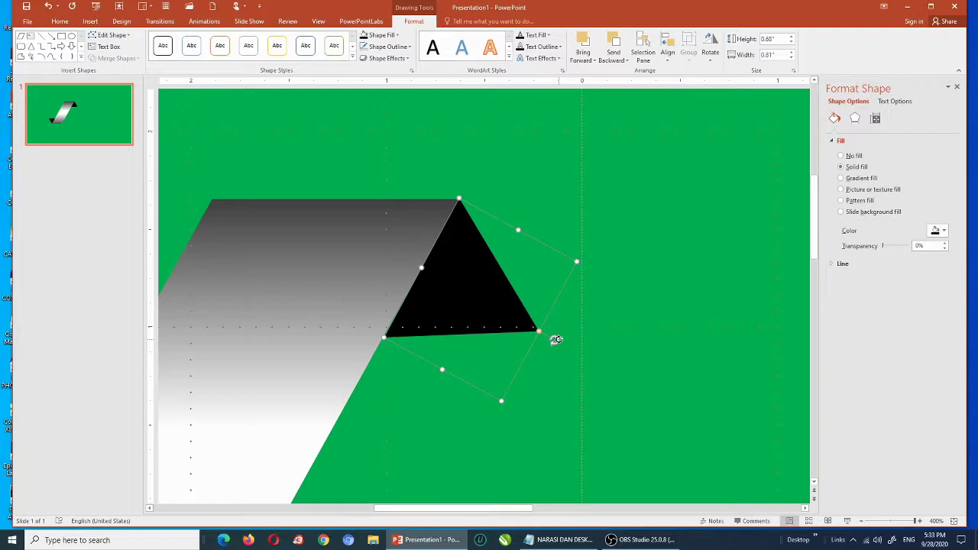
{"action": "scroll", "coordinate": [553, 338], "scroll_direction": "down", "scroll_amount": 5}
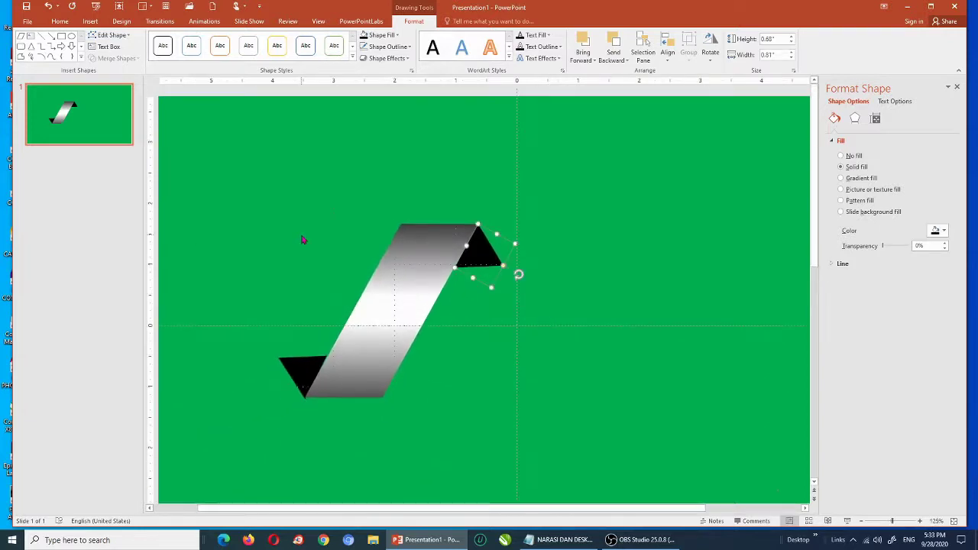
{"action": "left_click", "coordinate": [298, 366]}
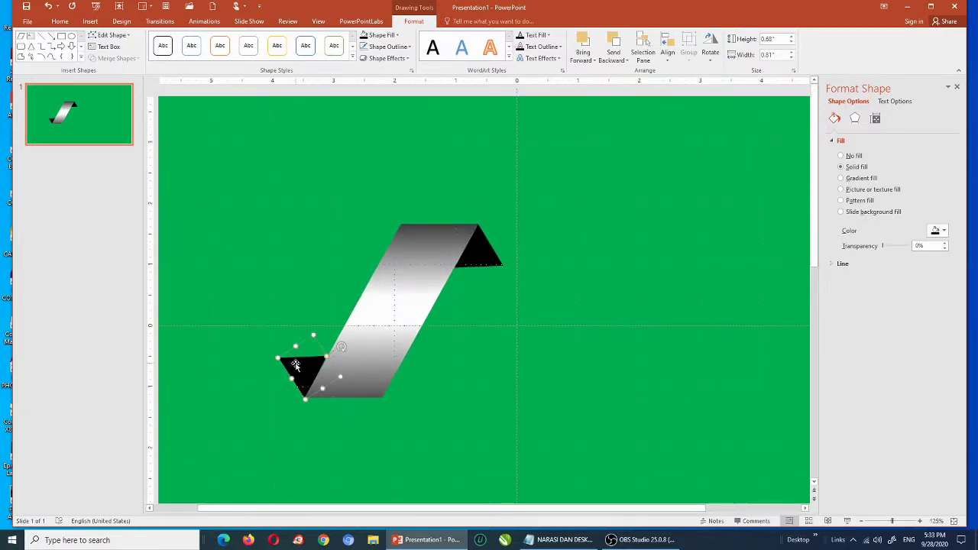
{"action": "left_click", "coordinate": [367, 404]}
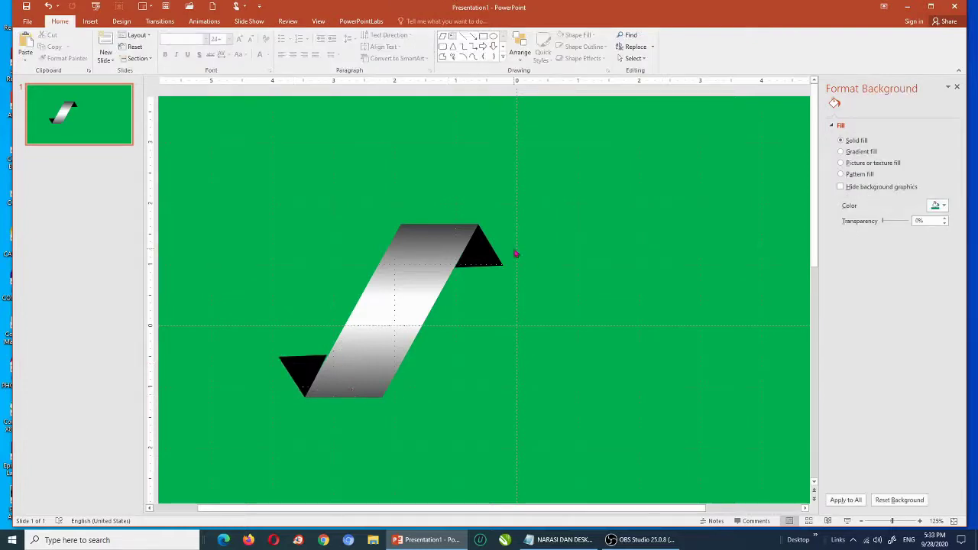
{"action": "scroll", "coordinate": [443, 268], "scroll_direction": "down", "scroll_amount": 3}
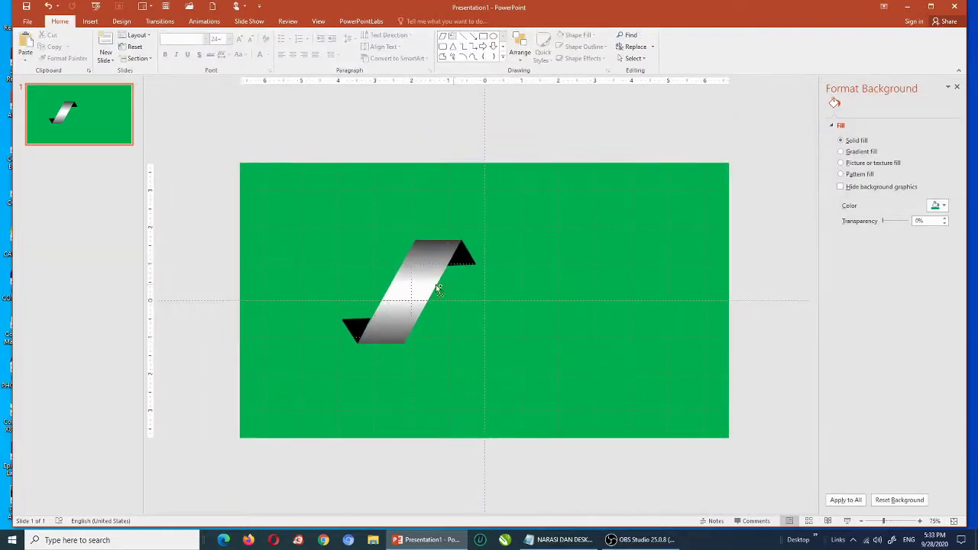
{"action": "scroll", "coordinate": [491, 268], "scroll_direction": "up", "scroll_amount": 2}
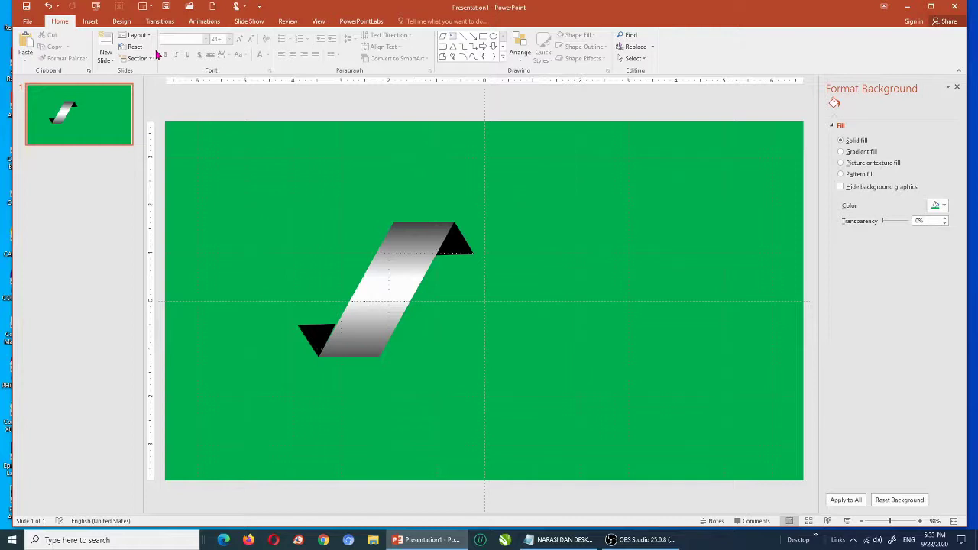
{"action": "left_click", "coordinate": [91, 21]}
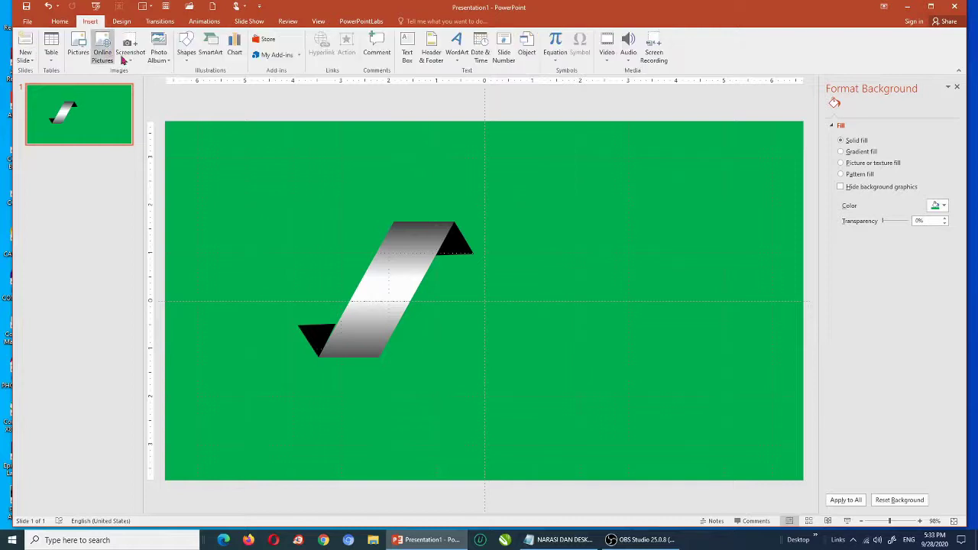
- Draw a blue parallelogram band 1.48" tall across the slide's middle
{"action": "left_click", "coordinate": [191, 66]}
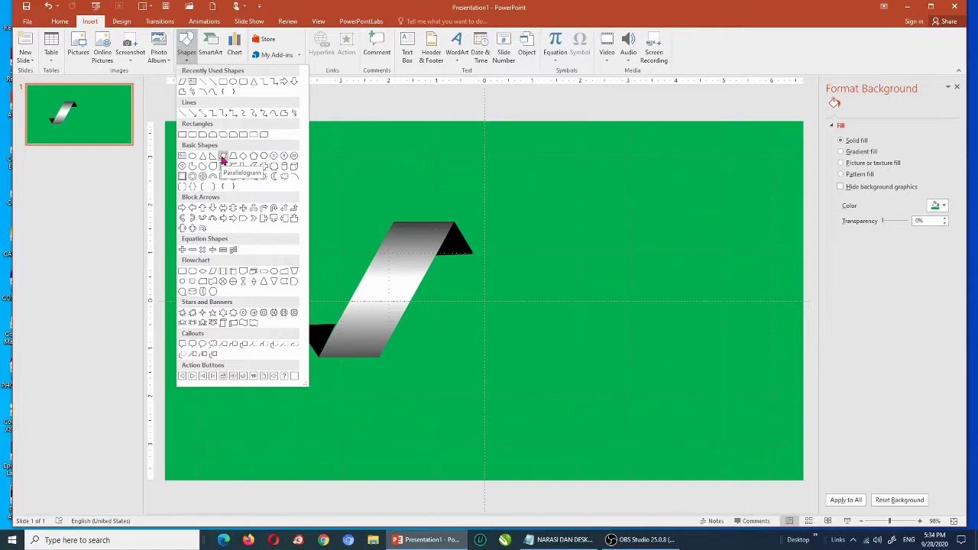
{"action": "left_click", "coordinate": [223, 159]}
{"action": "mouse_move", "coordinate": [247, 246]}
{"action": "left_mouse_down"}
{"action": "mouse_move", "coordinate": [735, 326]}
{"action": "mouse_move", "coordinate": [677, 321]}
{"action": "left_mouse_up"}
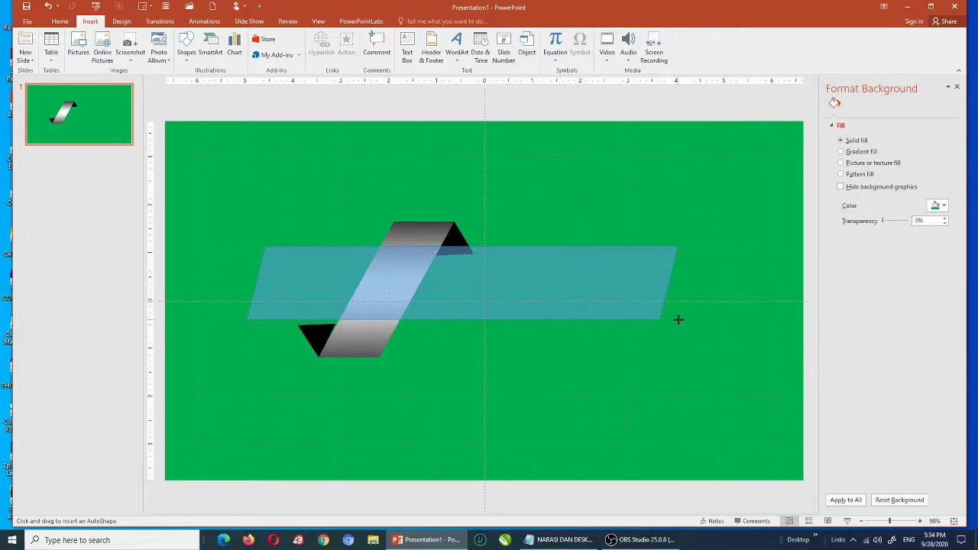
{"action": "left_click_drag", "start_coordinate": [678, 320], "coordinate": [673, 320]}
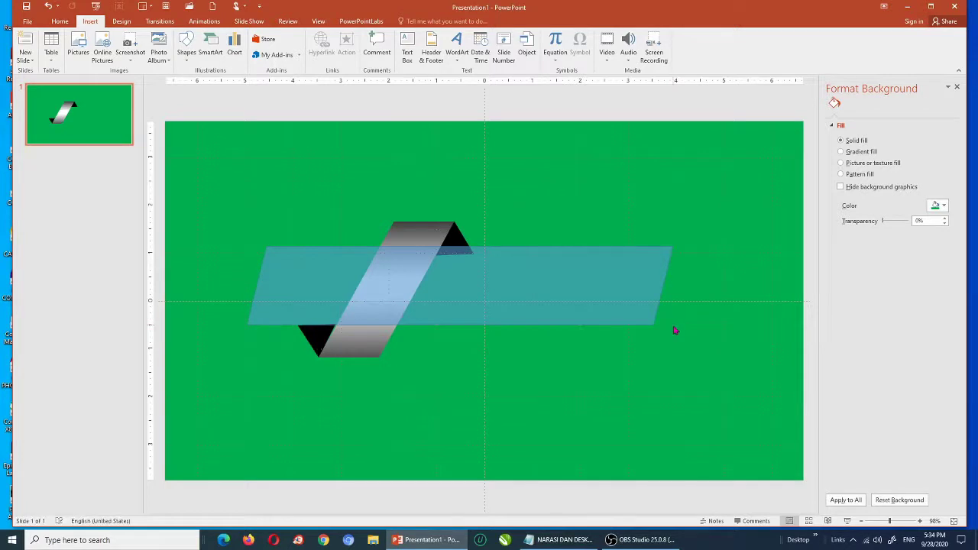
{"action": "left_click_drag", "start_coordinate": [673, 320], "coordinate": [672, 325]}
{"action": "left_click_drag", "start_coordinate": [461, 247], "coordinate": [460, 254]}
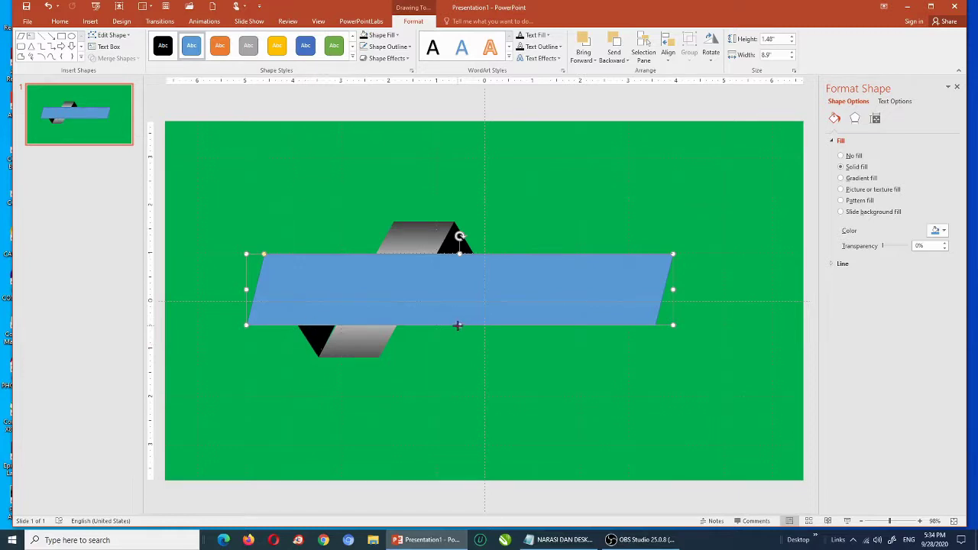
{"action": "left_click_drag", "start_coordinate": [457, 326], "coordinate": [457, 325]}
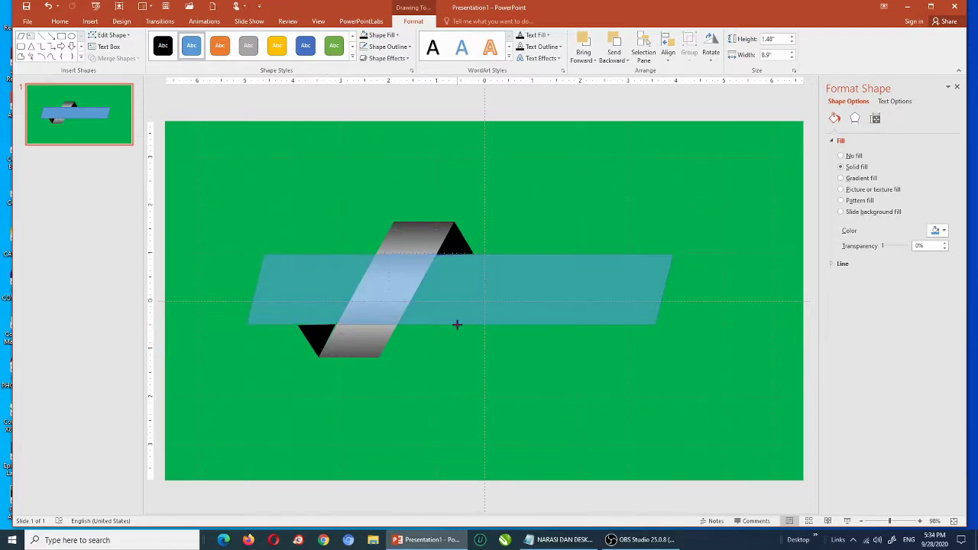
{"action": "left_click_drag", "start_coordinate": [457, 325], "coordinate": [457, 325]}
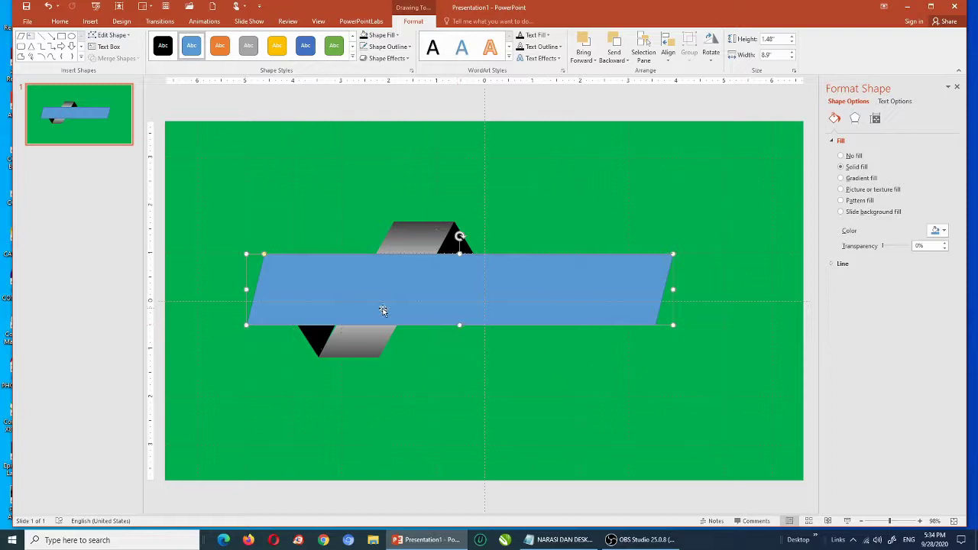
- Stretch the blue band to 10.1 inches wide
{"action": "left_click_drag", "start_coordinate": [673, 290], "coordinate": [697, 293]}
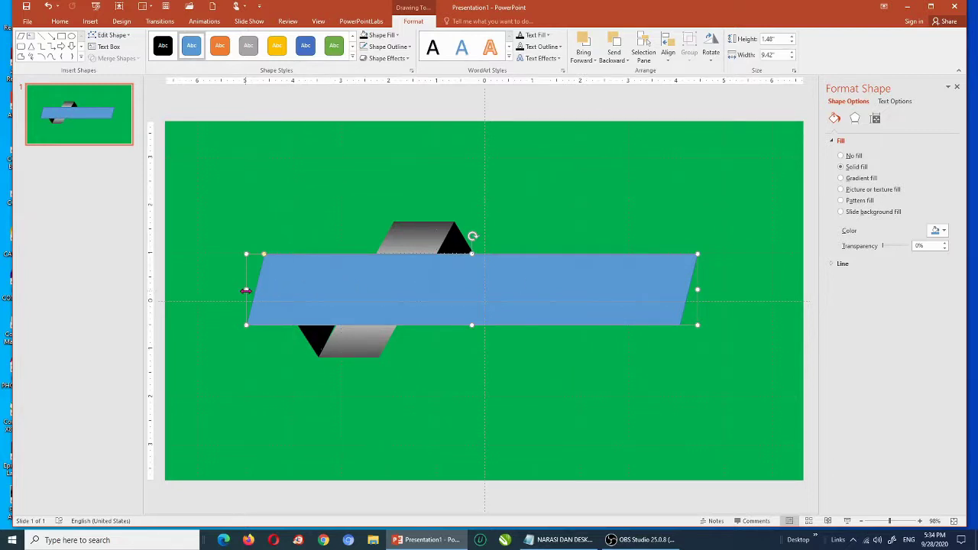
{"action": "left_click_drag", "start_coordinate": [245, 289], "coordinate": [218, 290]}
{"action": "left_click_drag", "start_coordinate": [696, 289], "coordinate": [691, 290]}
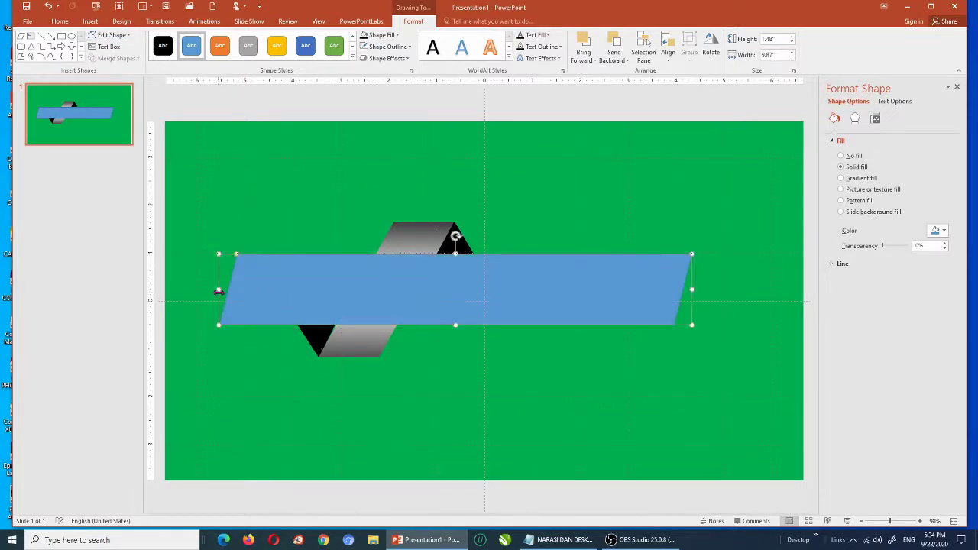
{"action": "left_click_drag", "start_coordinate": [218, 291], "coordinate": [209, 291]}
- Shift the grey ribbon and its black triangles left, then reselect the blue band
{"action": "left_click_drag", "start_coordinate": [571, 109], "coordinate": [265, 397]}
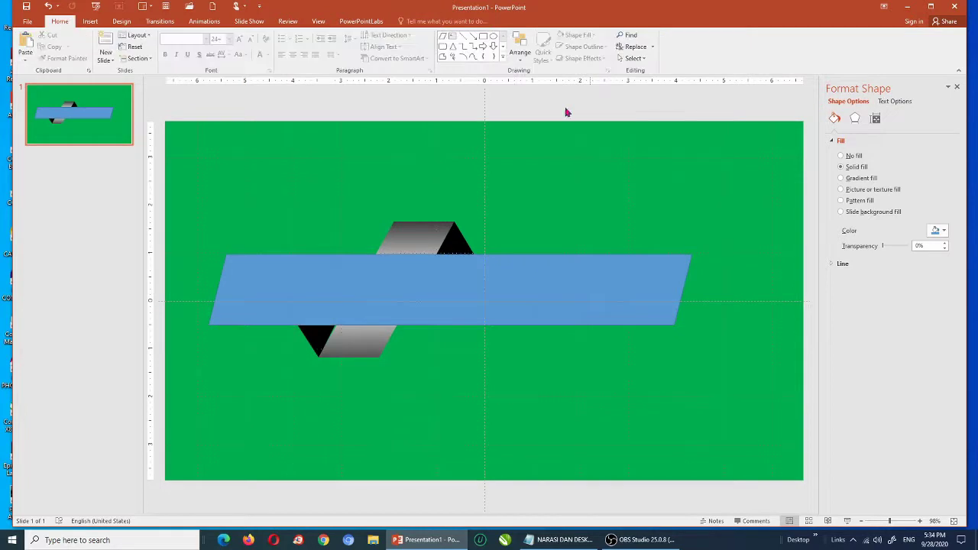
{"action": "key", "text": "Left"}
{"action": "key", "text": "Left"}
{"action": "key", "text": "Left"}
{"action": "key", "text": "Left"}
{"action": "key", "text": "Left"}
{"action": "key", "text": "Left"}
{"action": "key", "text": "Left"}
{"action": "key", "text": "Left"}
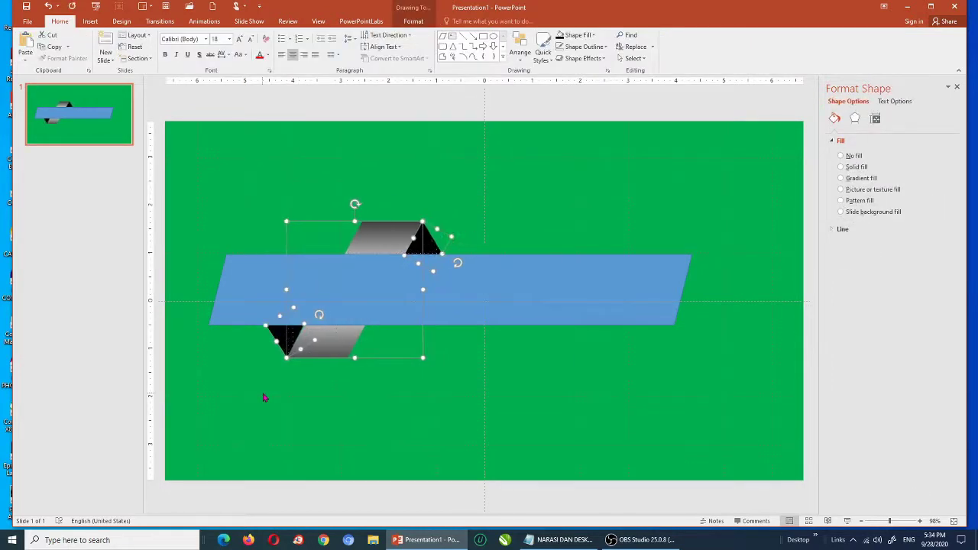
{"action": "key", "text": "Left"}
{"action": "key", "text": "Left"}
{"action": "key", "text": "Right"}
{"action": "key", "text": "Right"}
{"action": "key", "text": "Right"}
{"action": "left_click", "coordinate": [545, 112]}
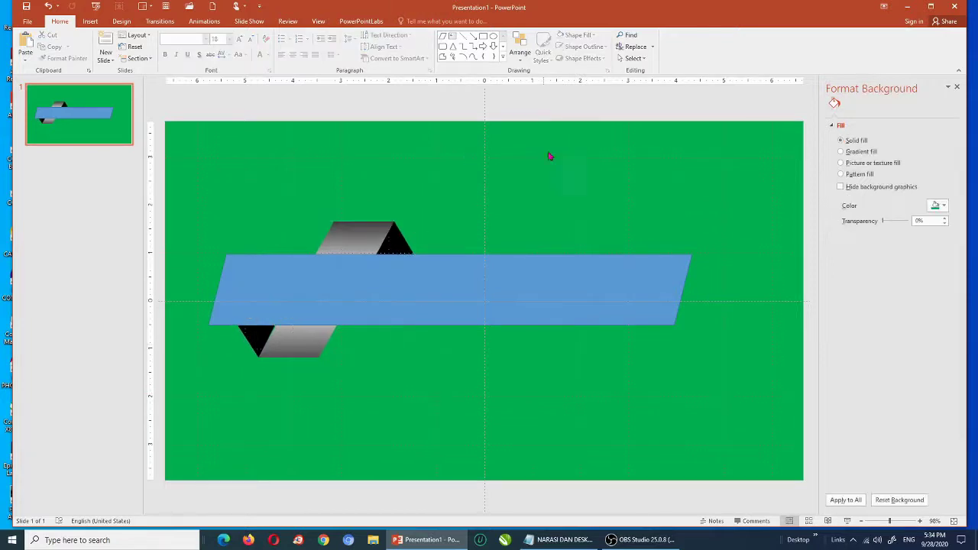
{"action": "left_click", "coordinate": [502, 266]}
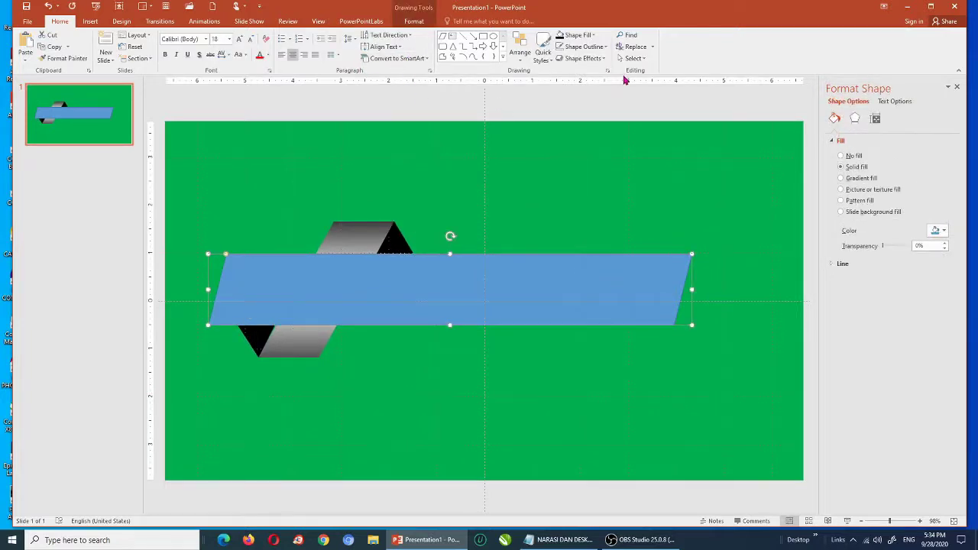
- Make the long bar solid red with no outline
{"action": "left_click", "coordinate": [604, 46]}
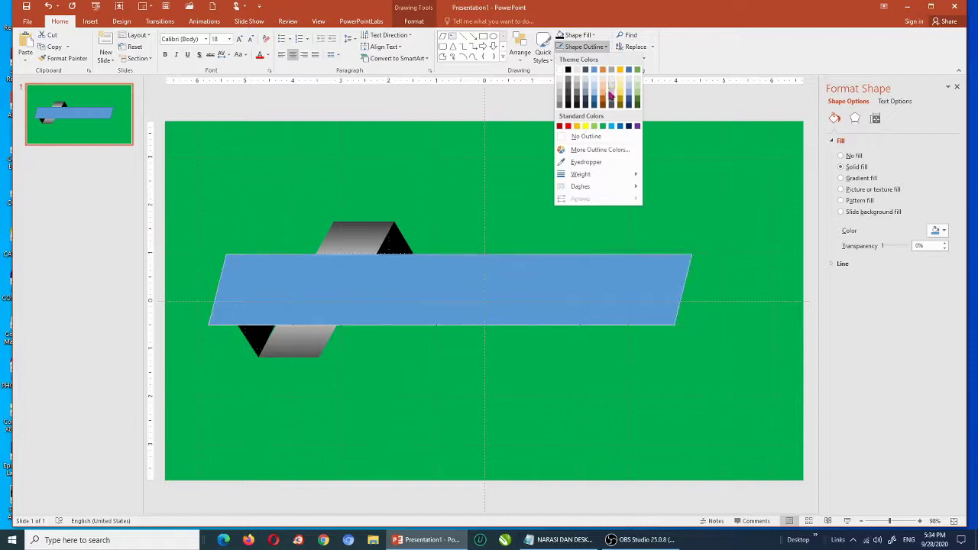
{"action": "left_click", "coordinate": [585, 136]}
{"action": "left_click", "coordinate": [592, 35]}
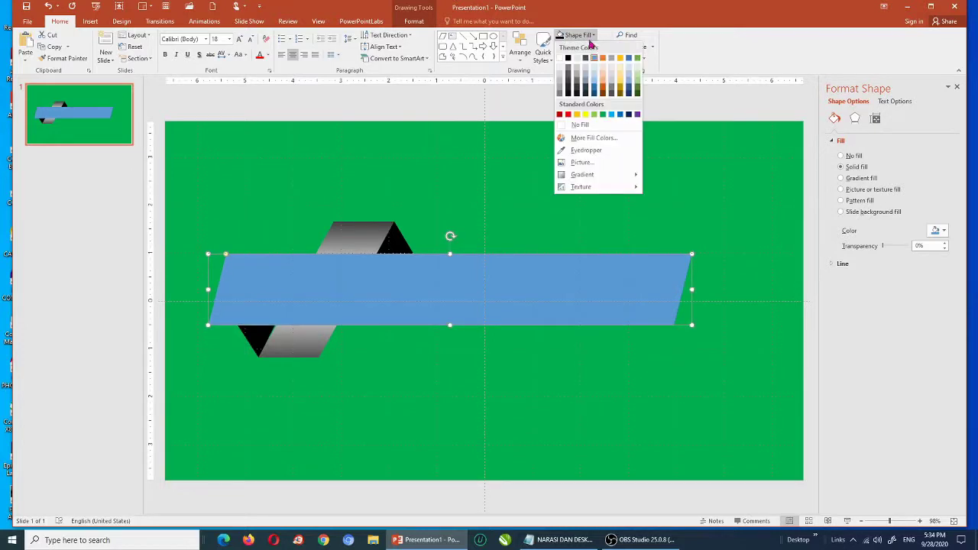
{"action": "left_click", "coordinate": [570, 107]}
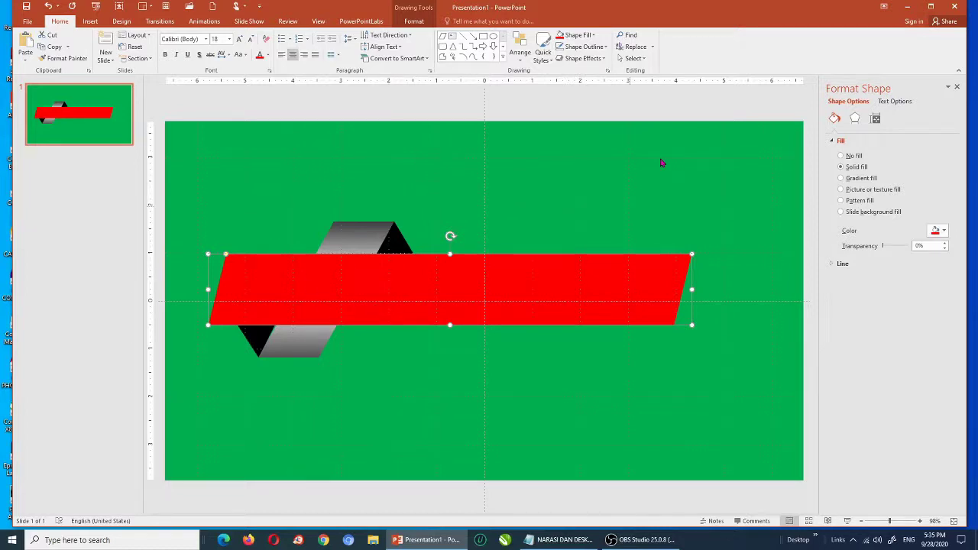
- In the Selection Pane, send the red bar back two places behind the grey strip
{"action": "left_click", "coordinate": [633, 58]}
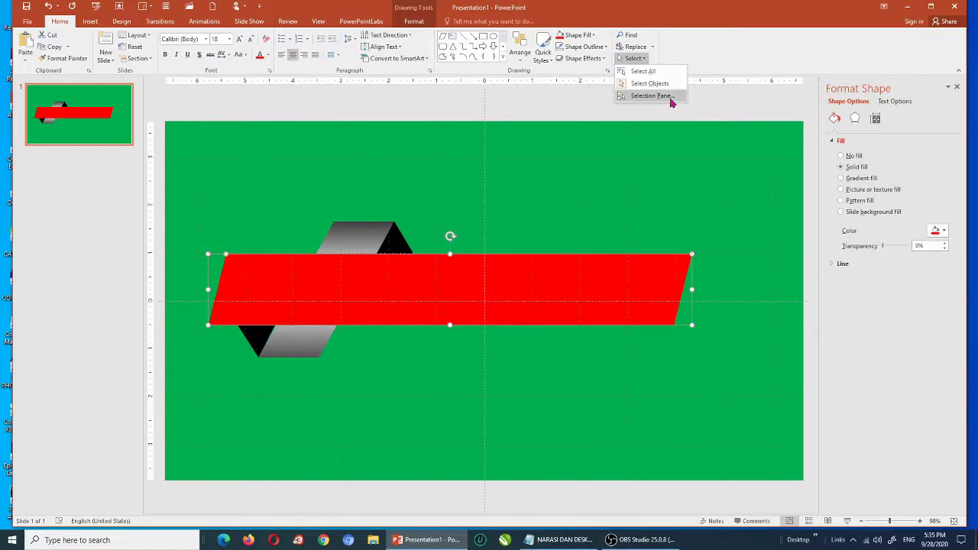
{"action": "left_click", "coordinate": [670, 97]}
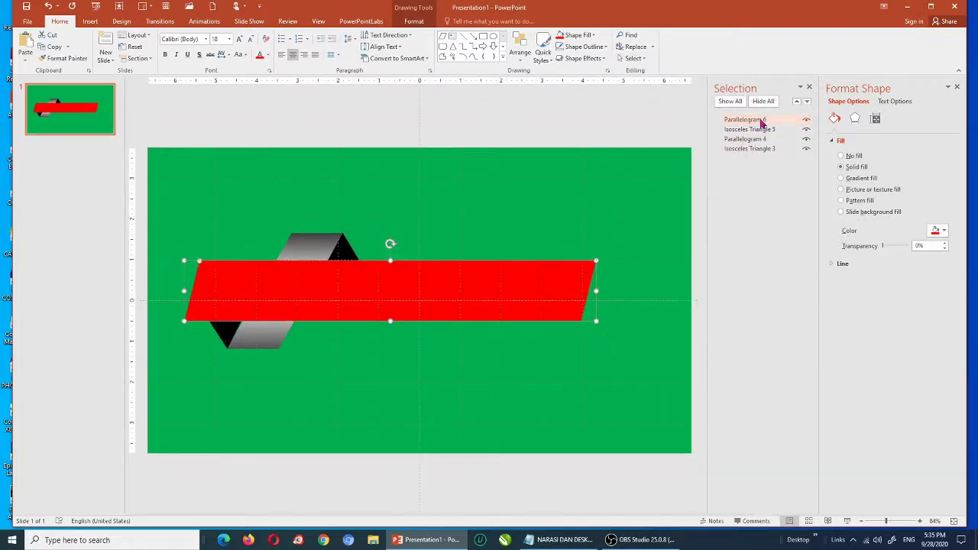
{"action": "left_click", "coordinate": [807, 102]}
{"action": "left_click", "coordinate": [808, 101]}
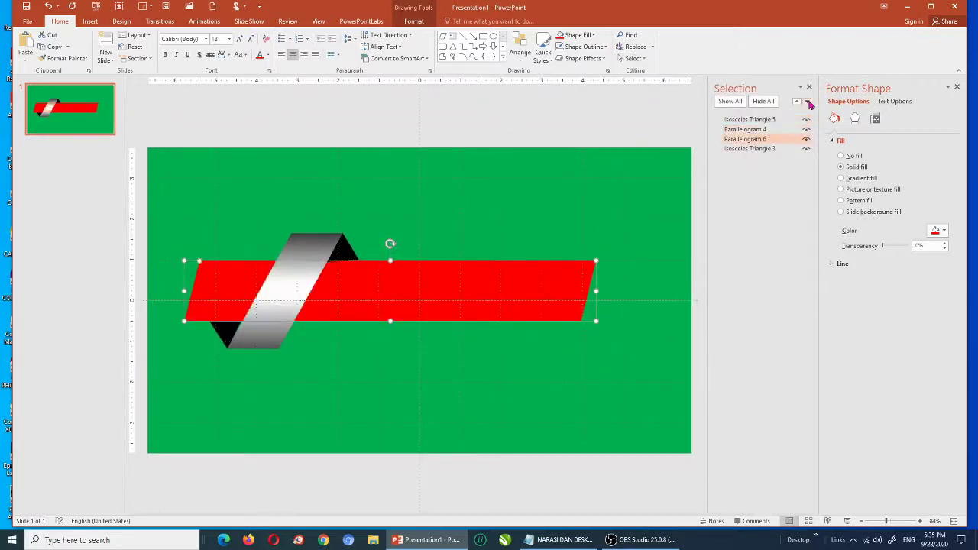
{"action": "left_click", "coordinate": [449, 142]}
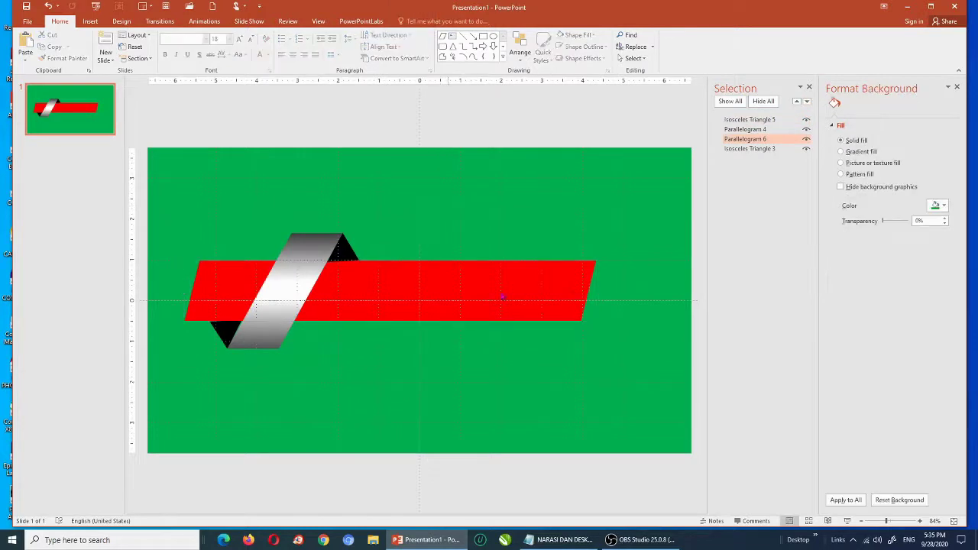
{"action": "left_click", "coordinate": [425, 289]}
{"action": "key", "text": "Escape"}
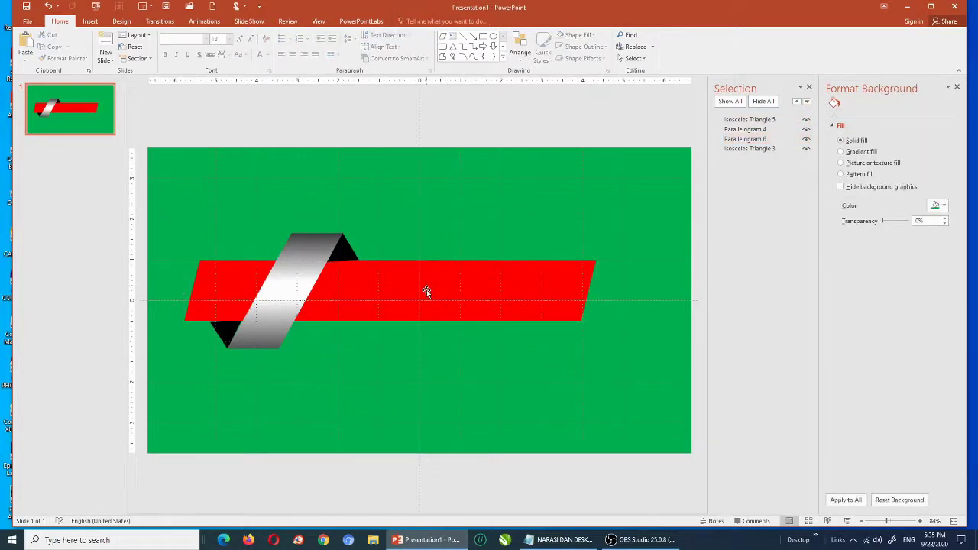
{"action": "left_click", "coordinate": [425, 291]}
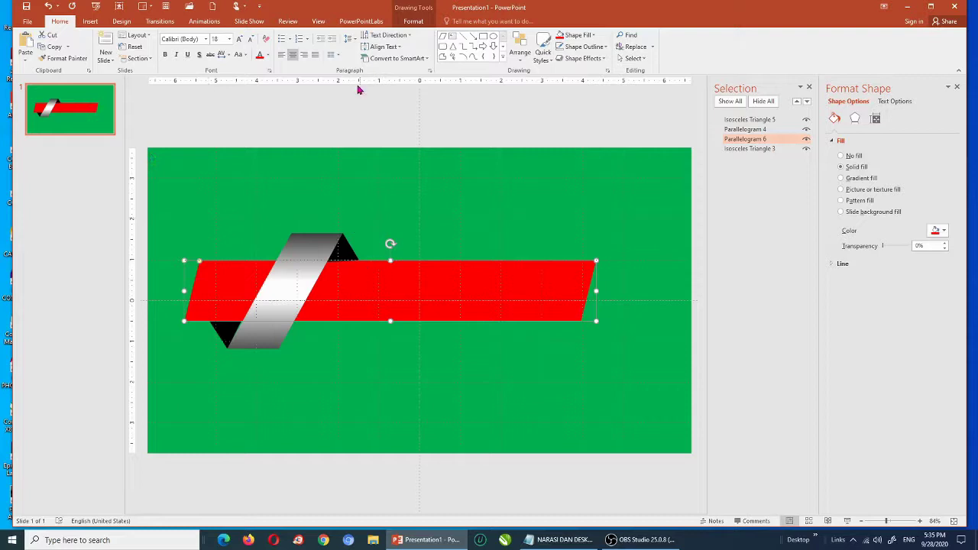
{"action": "left_click", "coordinate": [413, 21]}
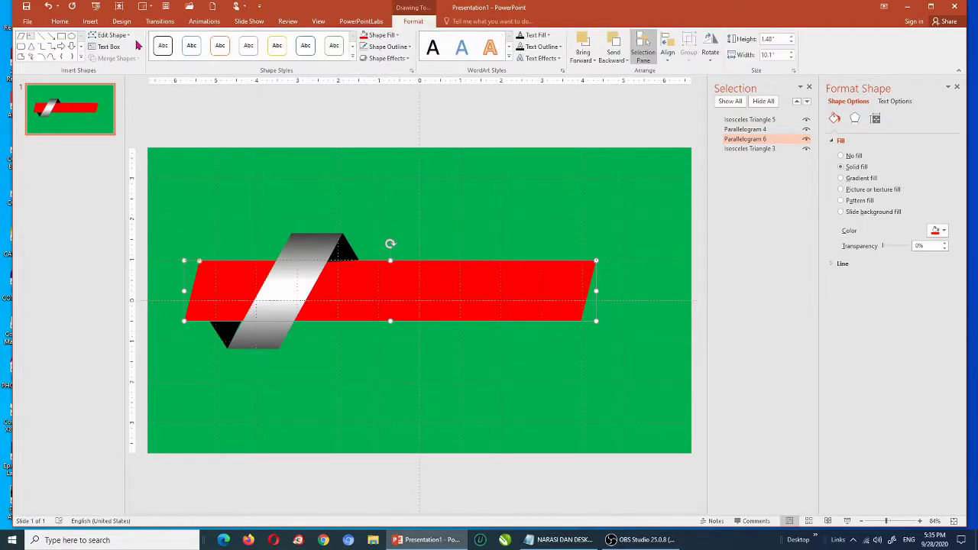
- Nudge the red bar's top-left vertex slightly right using Edit Points
{"action": "left_click", "coordinate": [111, 35]}
{"action": "left_click", "coordinate": [124, 59]}
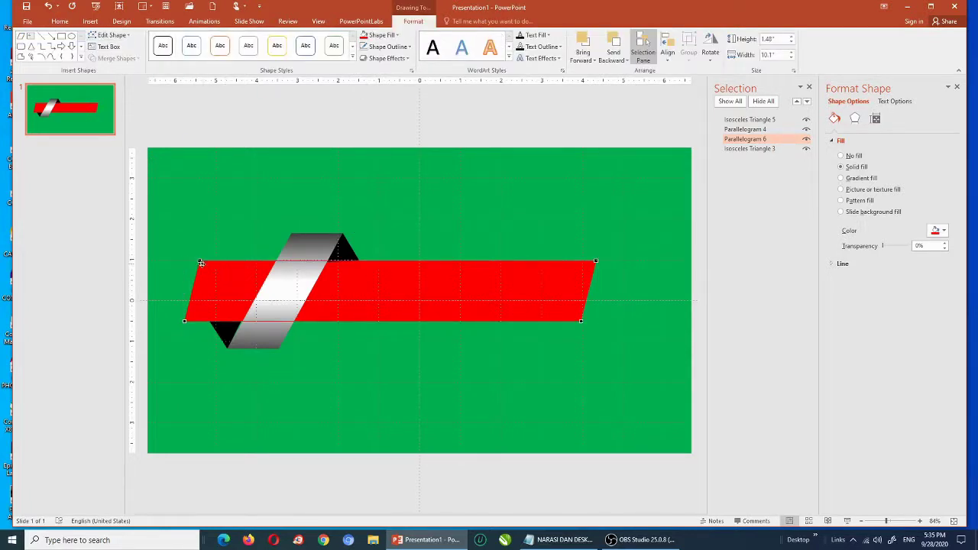
{"action": "left_click", "coordinate": [199, 261]}
{"action": "left_click_drag", "start_coordinate": [208, 261], "coordinate": [210, 260]}
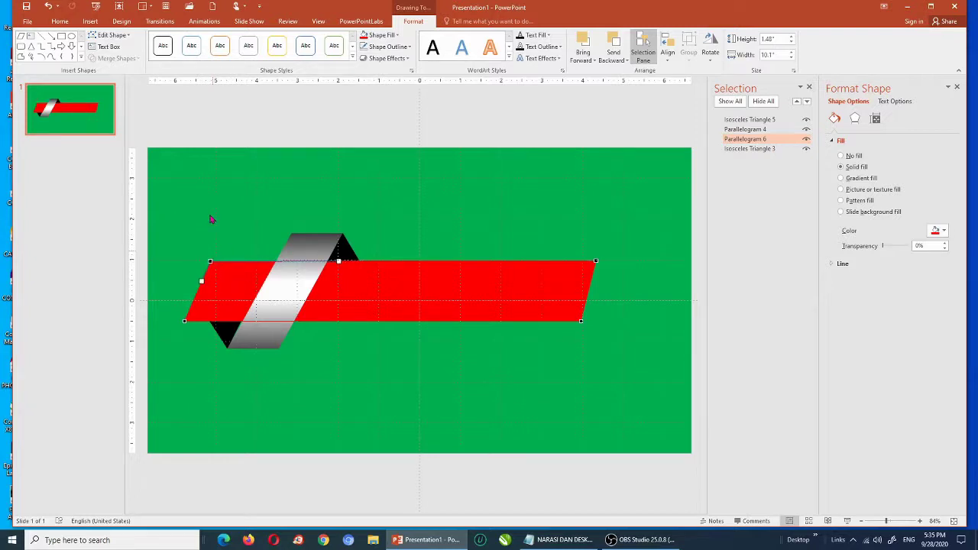
{"action": "left_click", "coordinate": [245, 156]}
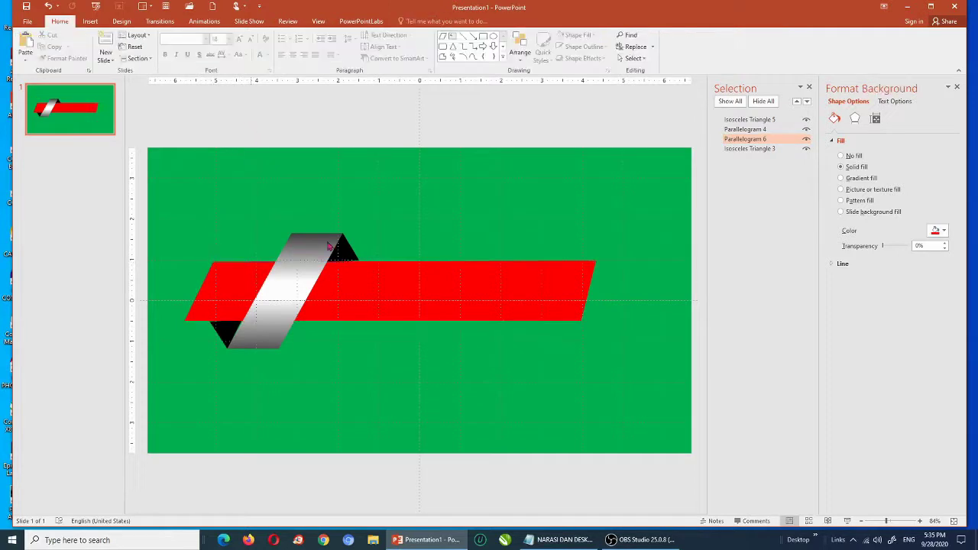
{"action": "left_click", "coordinate": [551, 298]}
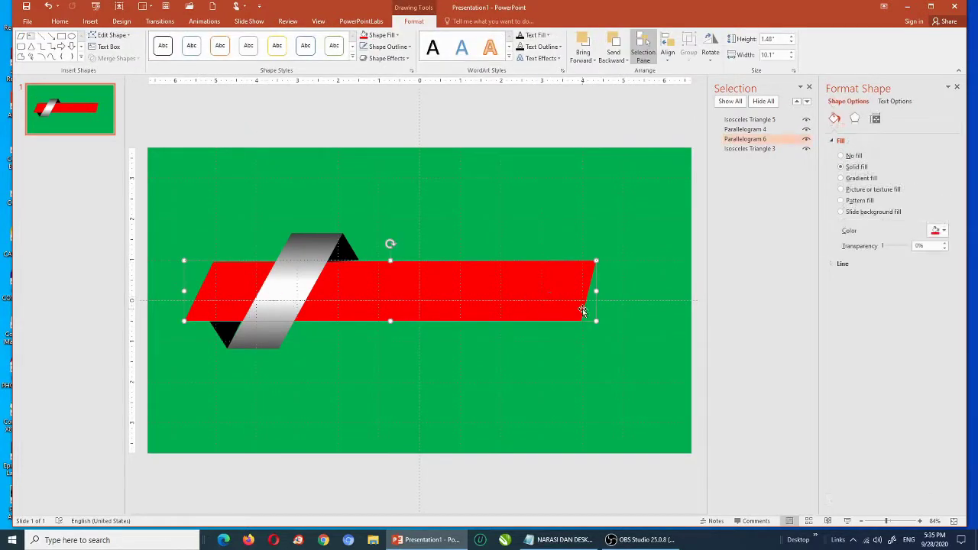
{"action": "left_click", "coordinate": [197, 114]}
{"action": "left_click", "coordinate": [537, 271]}
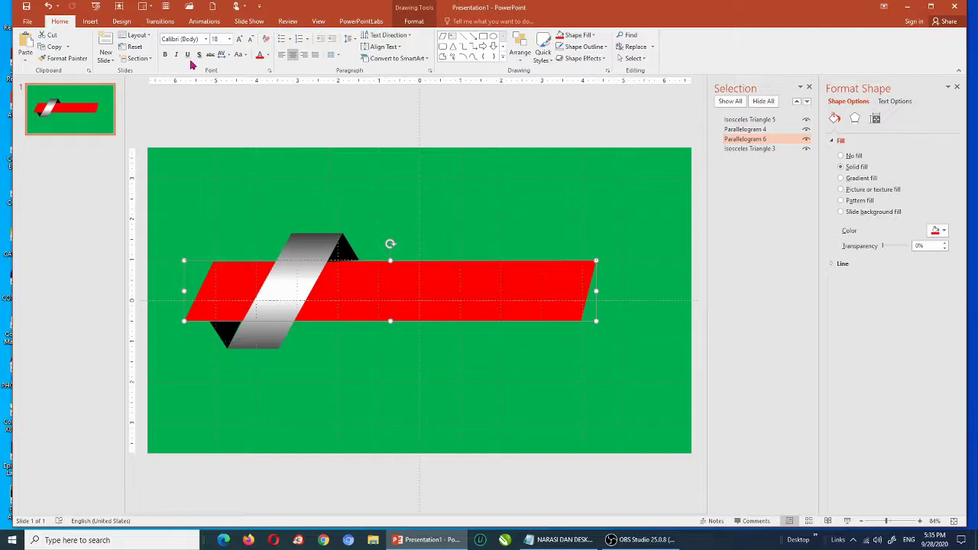
- Adjust the red bar's bottom-right vertex using Edit Points
{"action": "left_click", "coordinate": [415, 21]}
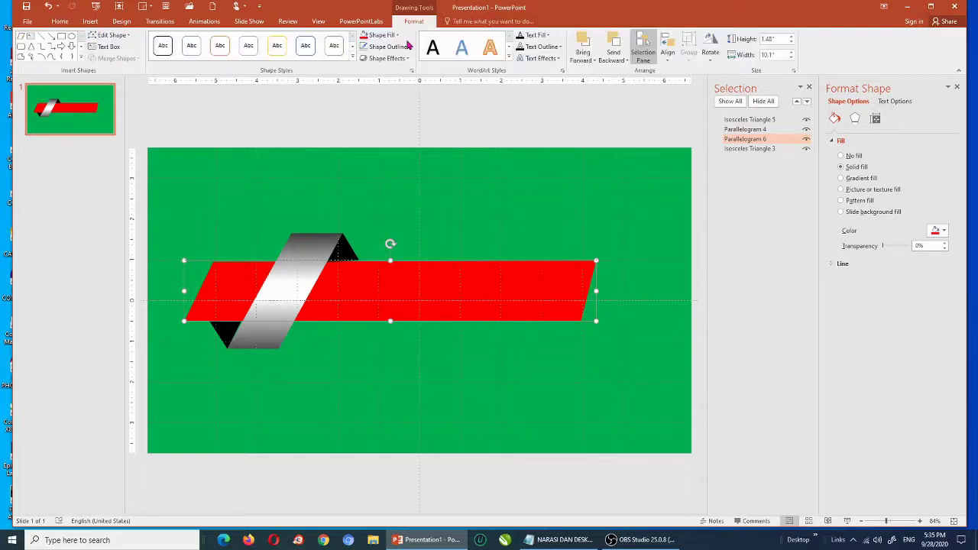
{"action": "left_click", "coordinate": [112, 35]}
{"action": "left_click", "coordinate": [111, 60]}
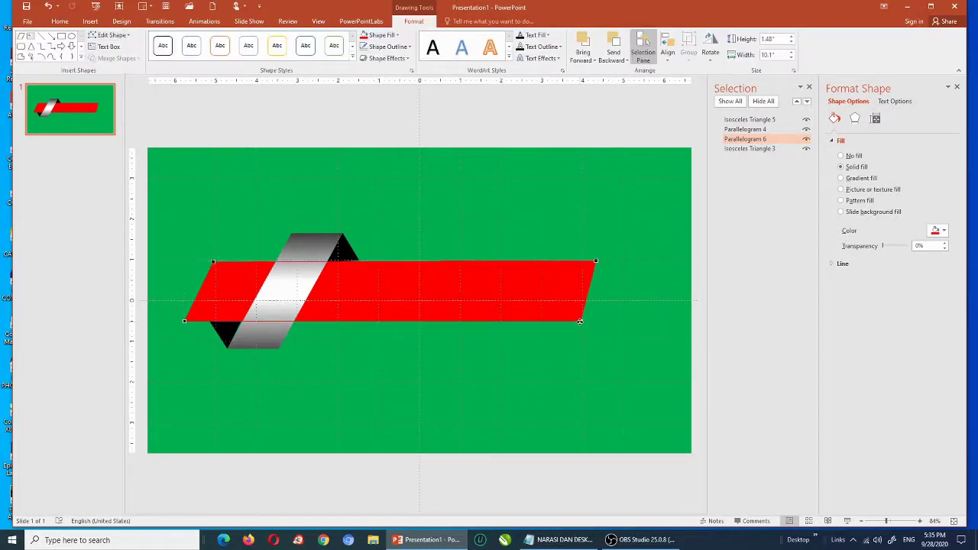
{"action": "left_click", "coordinate": [580, 321]}
{"action": "left_click", "coordinate": [621, 127]}
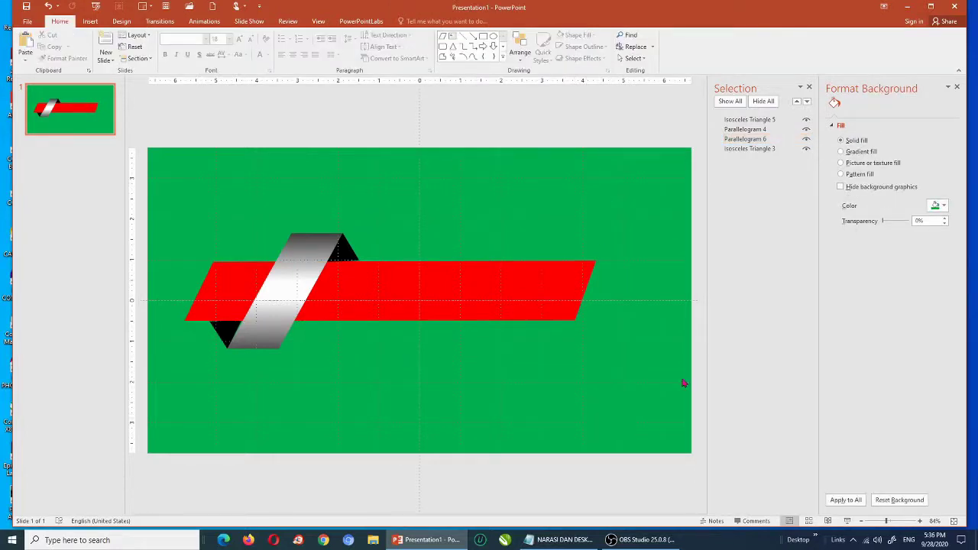
{"action": "left_click", "coordinate": [558, 307]}
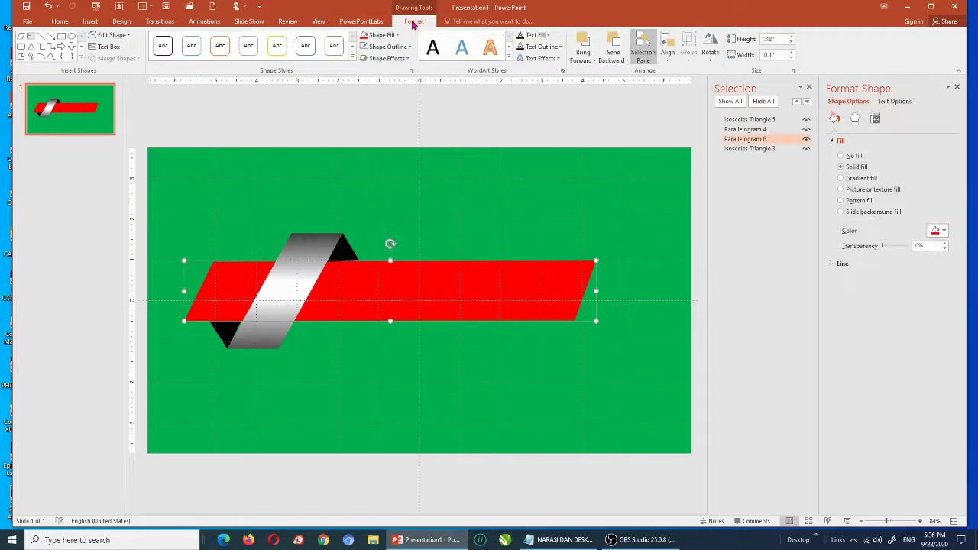
{"action": "left_click", "coordinate": [115, 36]}
{"action": "left_click", "coordinate": [124, 61]}
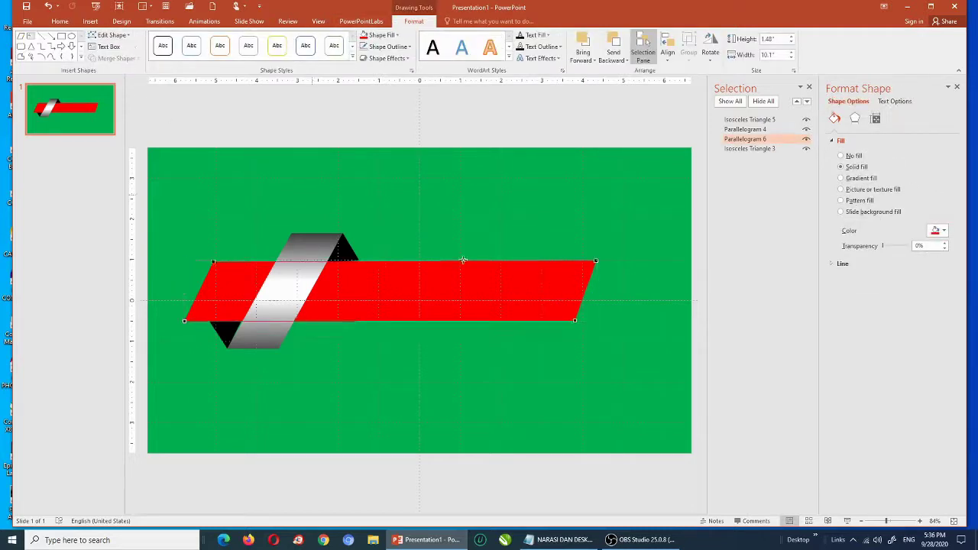
{"action": "left_click", "coordinate": [575, 321]}
{"action": "left_click", "coordinate": [634, 132]}
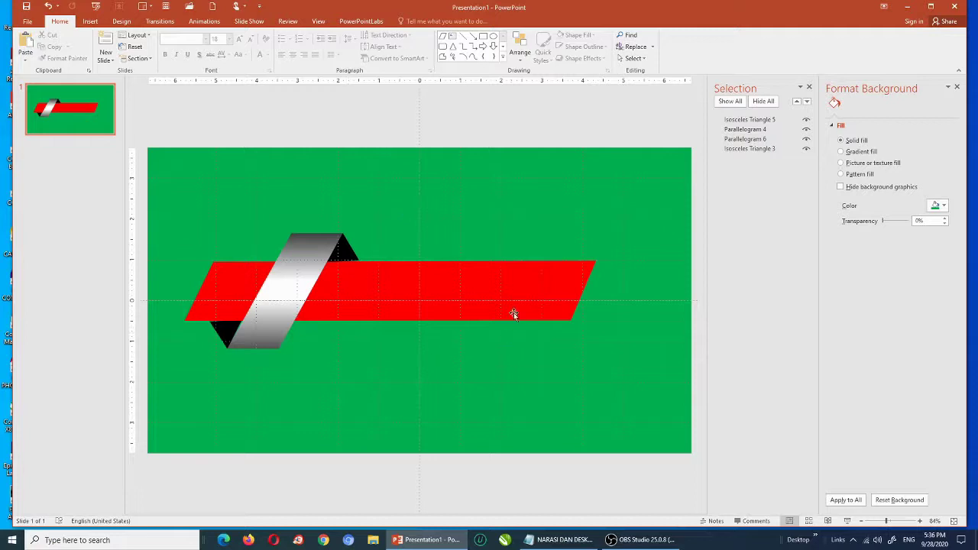
{"action": "left_click", "coordinate": [529, 293]}
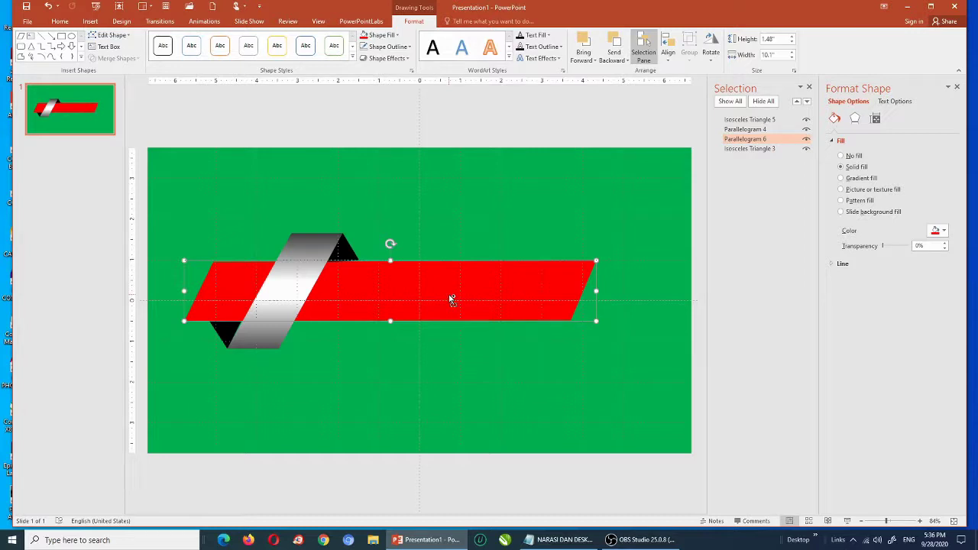
- Duplicate the red bar, shrink the copy to 1.28" by 8.73", and give it a gradient fill
{"action": "key", "text": "ctrl+d"}
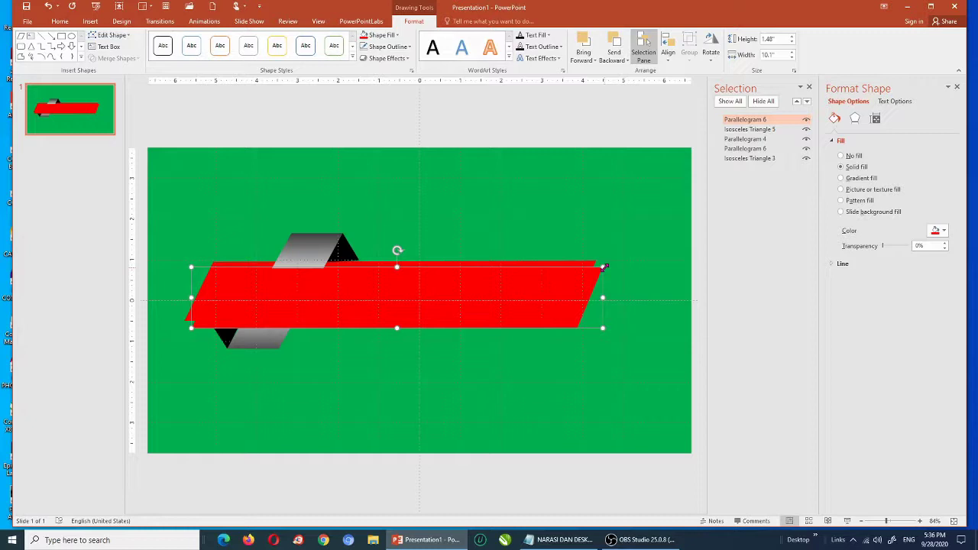
{"action": "left_click_drag", "start_coordinate": [603, 268], "coordinate": [597, 275]}
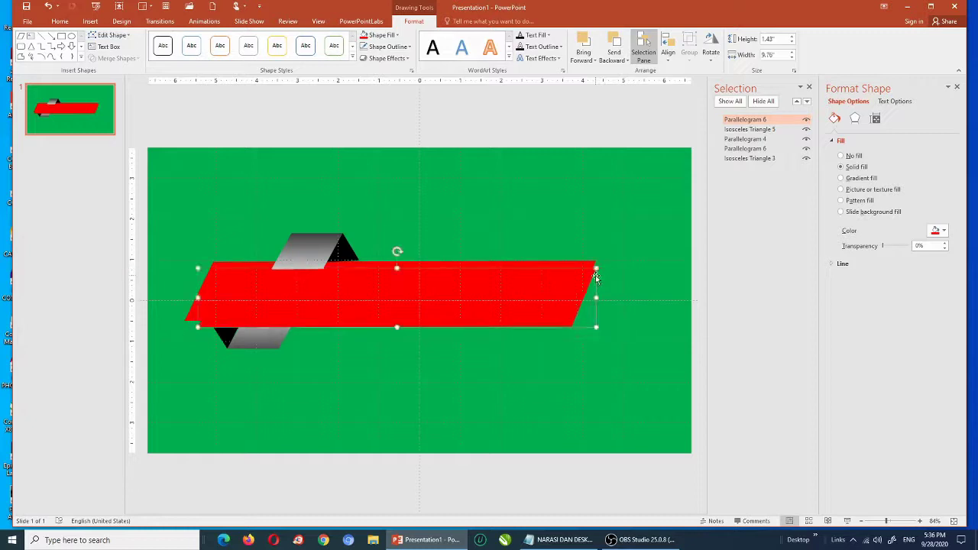
{"action": "left_click", "coordinate": [578, 280]}
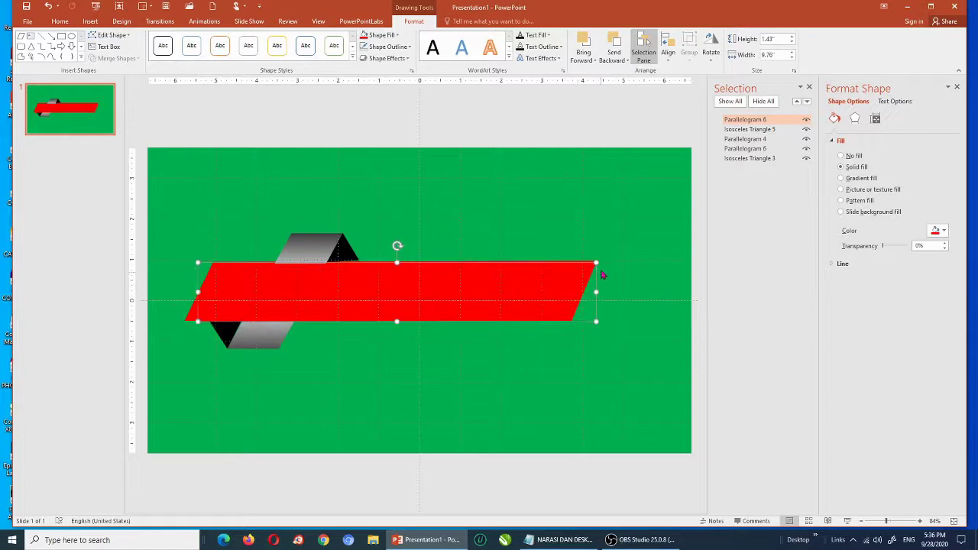
{"action": "left_click_drag", "start_coordinate": [597, 263], "coordinate": [570, 277]}
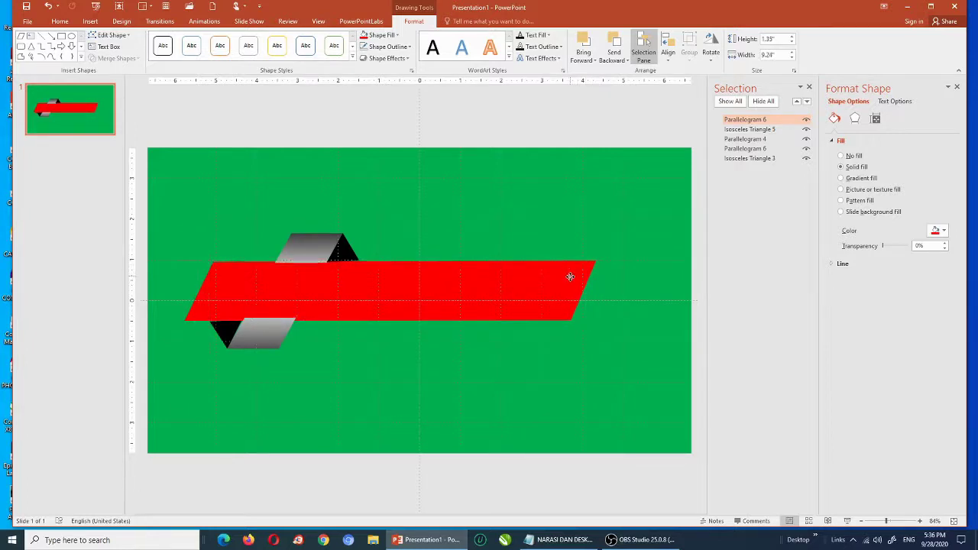
{"action": "mouse_move", "coordinate": [569, 276]}
{"action": "left_mouse_down"}
{"action": "mouse_move", "coordinate": [582, 269]}
{"action": "mouse_move", "coordinate": [568, 275]}
{"action": "left_mouse_up"}
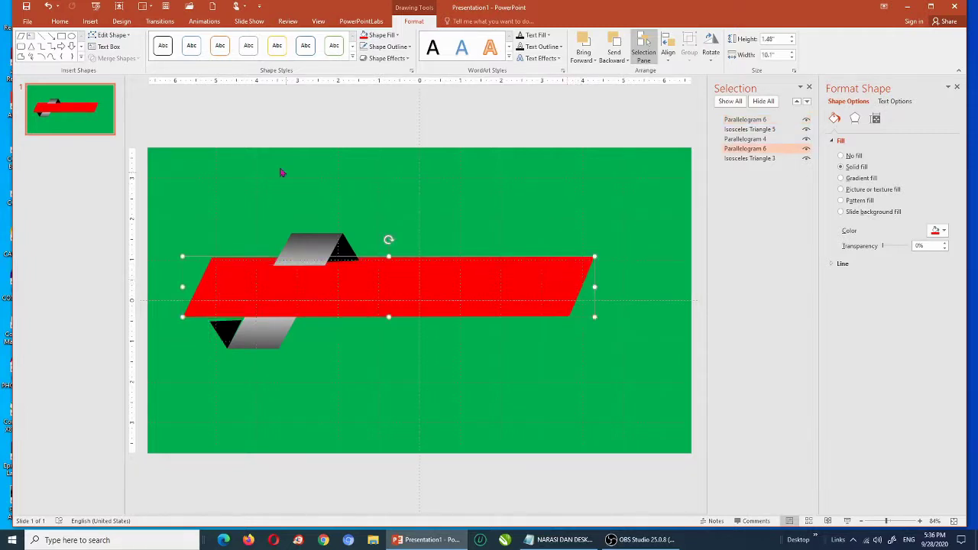
{"action": "left_click", "coordinate": [49, 6]}
{"action": "left_click", "coordinate": [545, 300]}
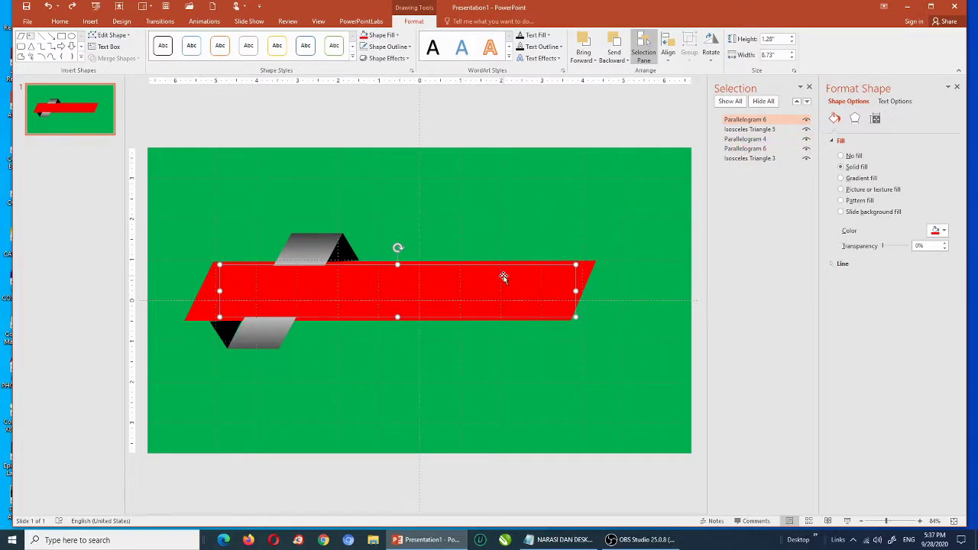
{"action": "left_click", "coordinate": [849, 180]}
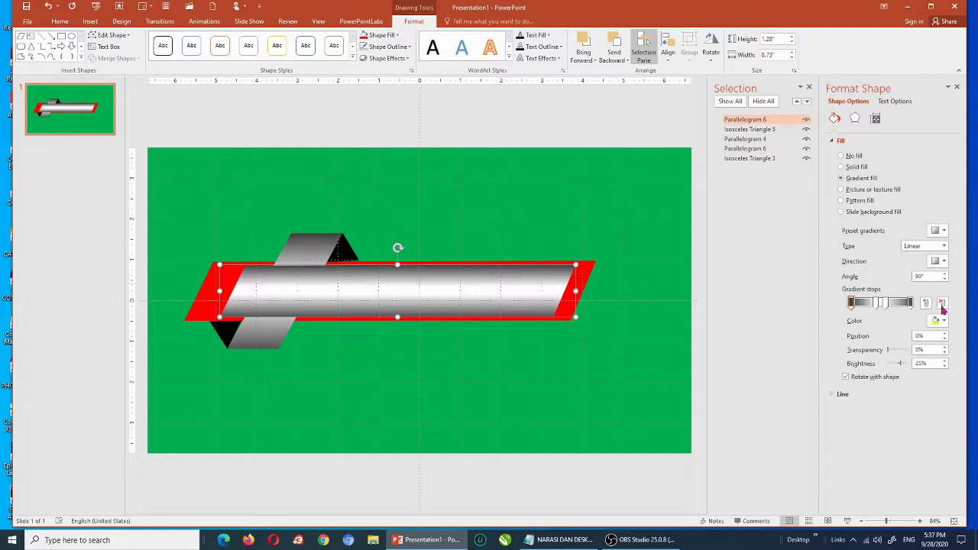
- Recolour the inner bar's gradient stops: dark red at both ends, red in the middle
{"action": "left_click", "coordinate": [851, 303]}
{"action": "left_click", "coordinate": [935, 320]}
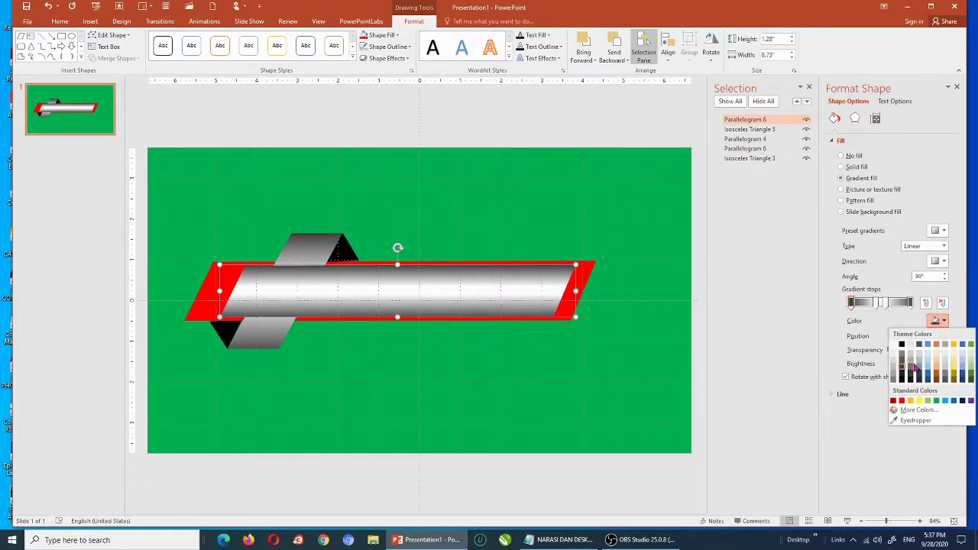
{"action": "left_click", "coordinate": [893, 401]}
{"action": "left_click", "coordinate": [912, 303]}
{"action": "left_click", "coordinate": [935, 321]}
{"action": "left_click", "coordinate": [893, 402]}
{"action": "left_click", "coordinate": [877, 302]}
{"action": "left_click", "coordinate": [935, 321]}
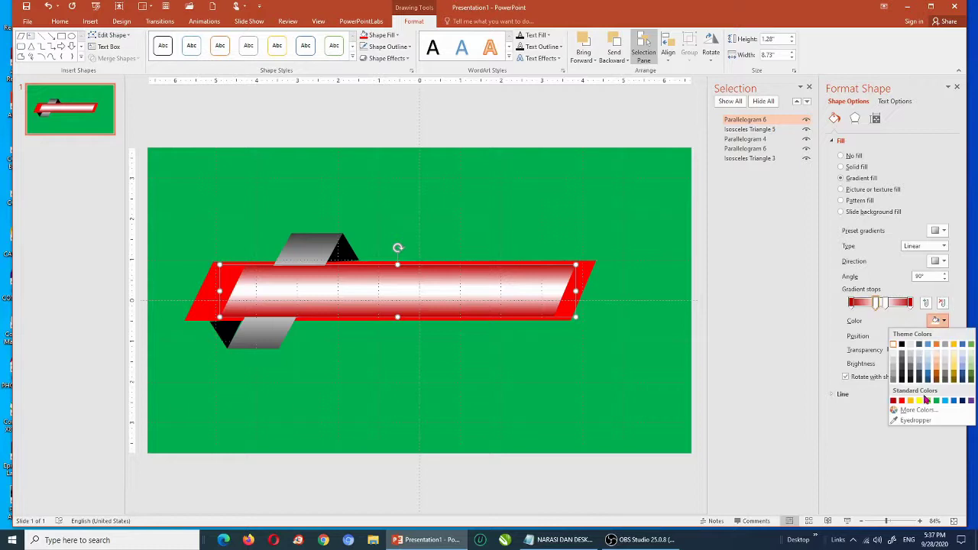
{"action": "left_click", "coordinate": [901, 401]}
{"action": "left_click", "coordinate": [885, 302]}
{"action": "left_click", "coordinate": [937, 321]}
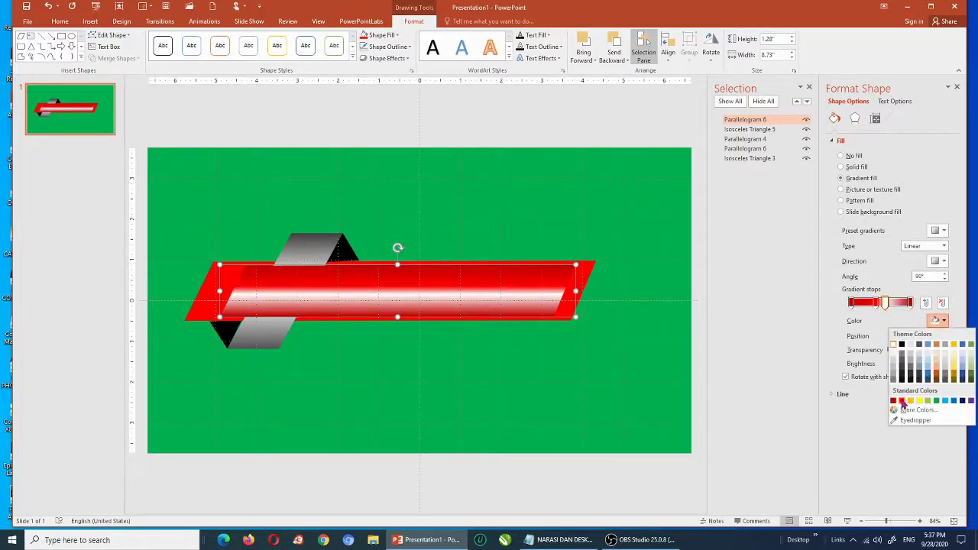
{"action": "left_click", "coordinate": [902, 400]}
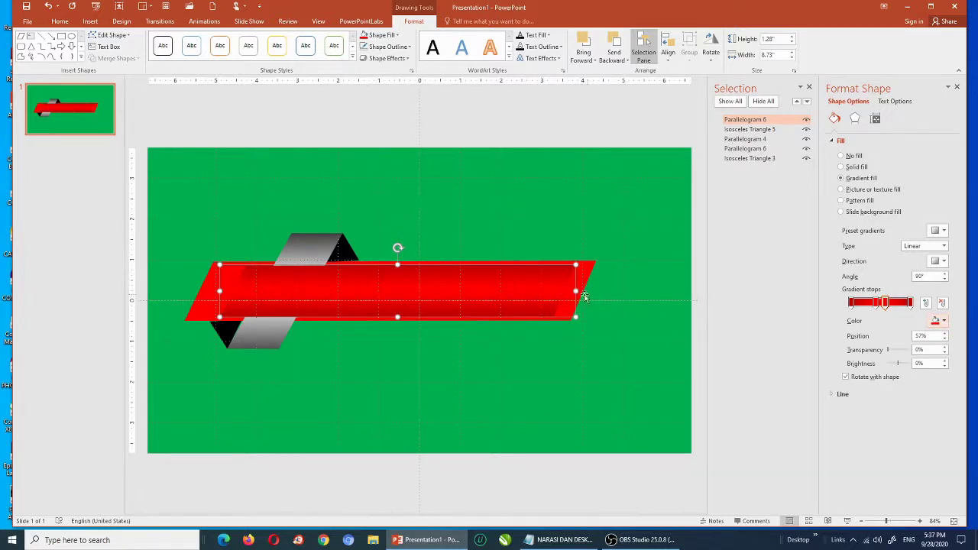
- Stretch the gradient bar to 10" wide so its ends line up with the solid red bar
{"action": "left_click_drag", "start_coordinate": [577, 291], "coordinate": [579, 293]}
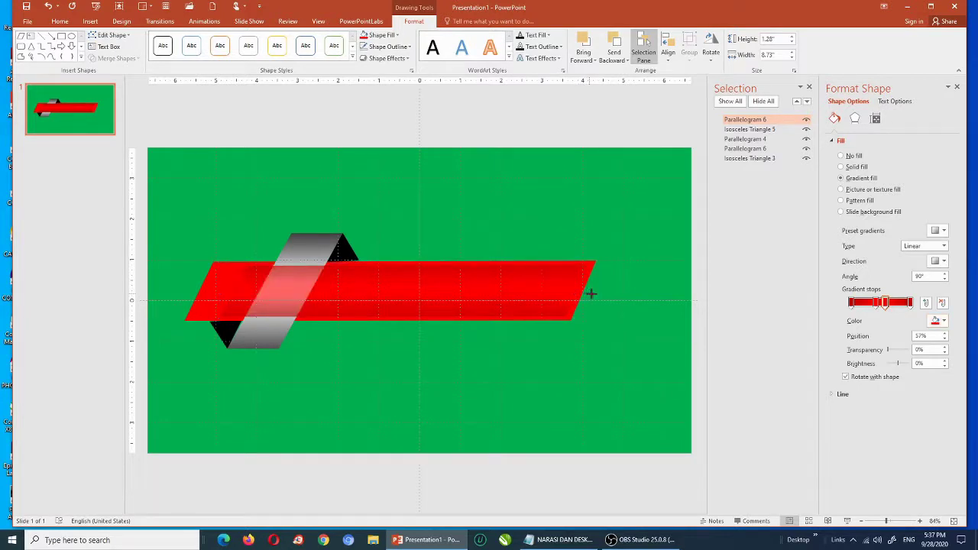
{"action": "left_click_drag", "start_coordinate": [589, 293], "coordinate": [590, 293]}
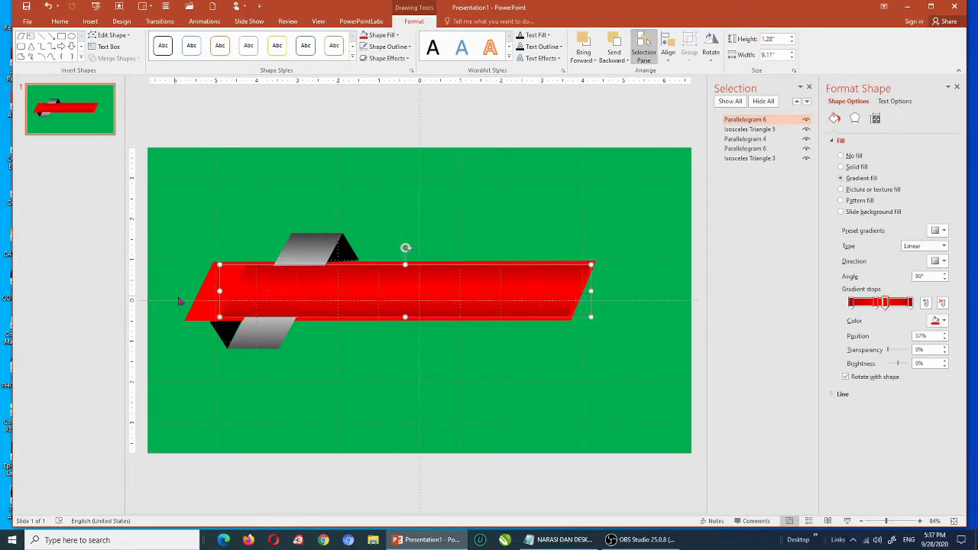
{"action": "left_click", "coordinate": [220, 290]}
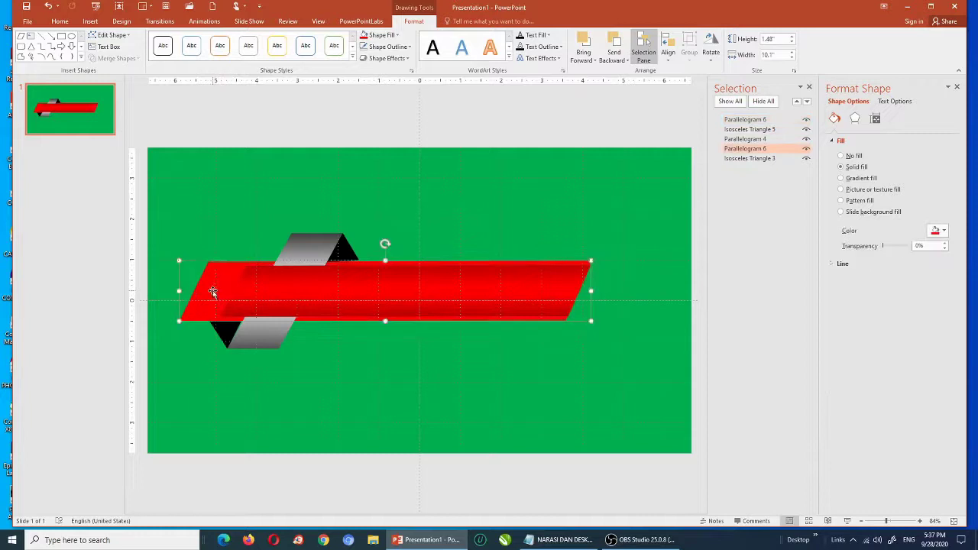
{"action": "left_click", "coordinate": [219, 294]}
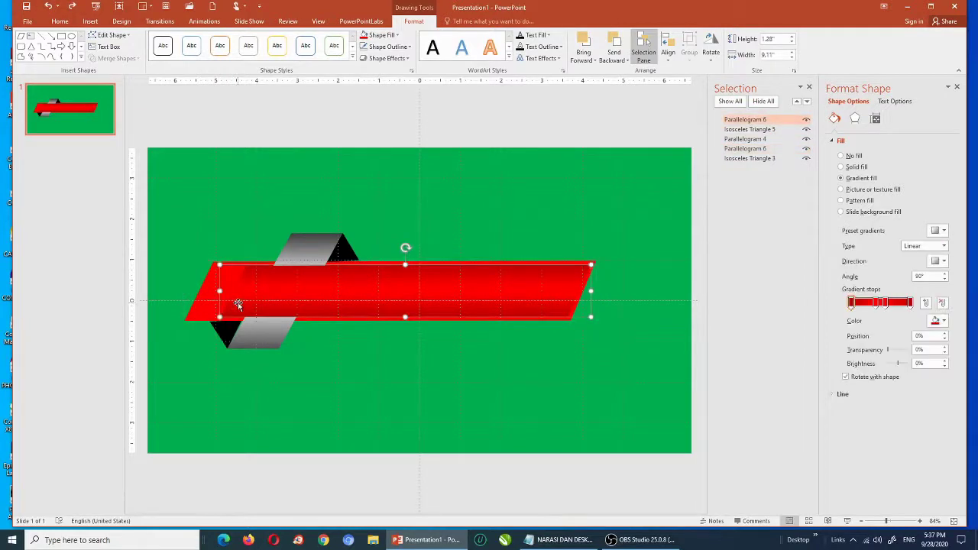
{"action": "left_click_drag", "start_coordinate": [219, 291], "coordinate": [188, 291]}
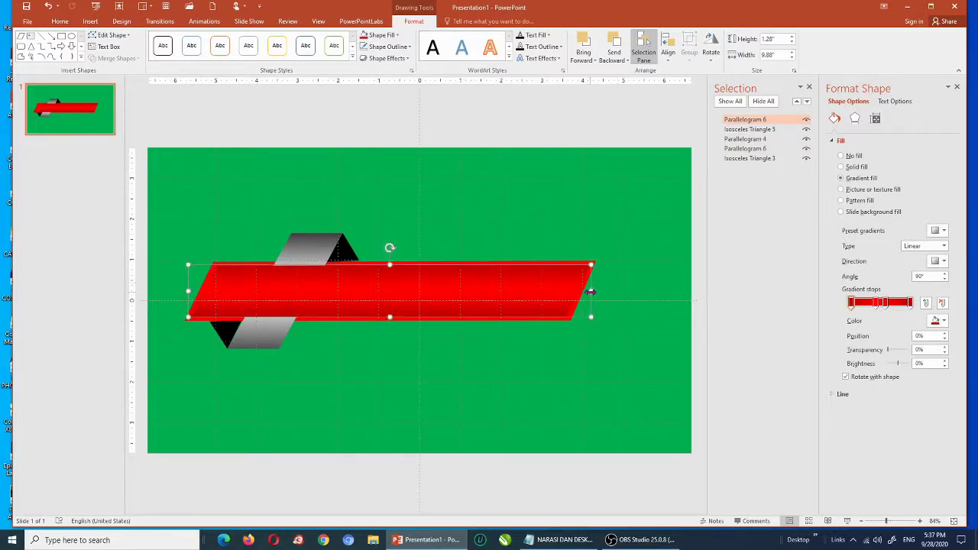
{"action": "left_click_drag", "start_coordinate": [590, 291], "coordinate": [596, 291]}
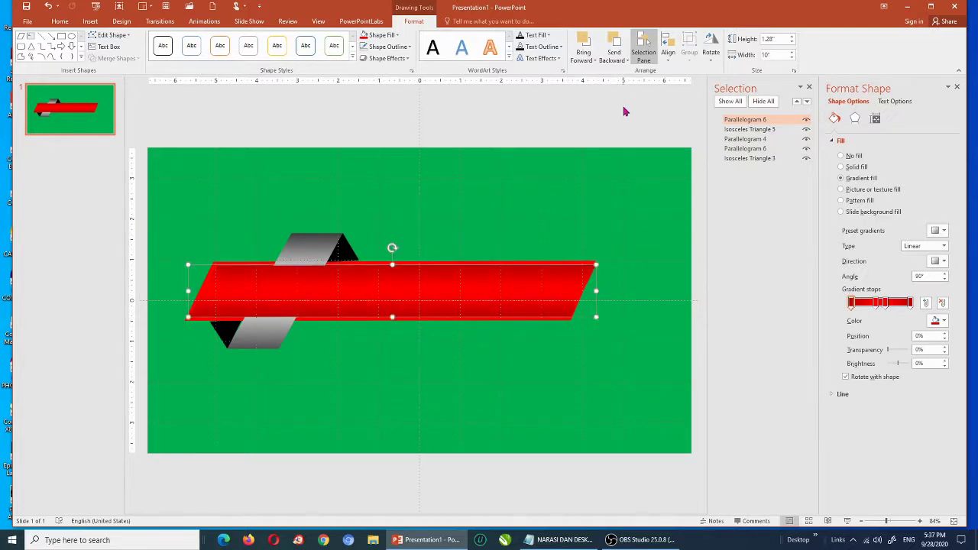
{"action": "left_click", "coordinate": [584, 302]}
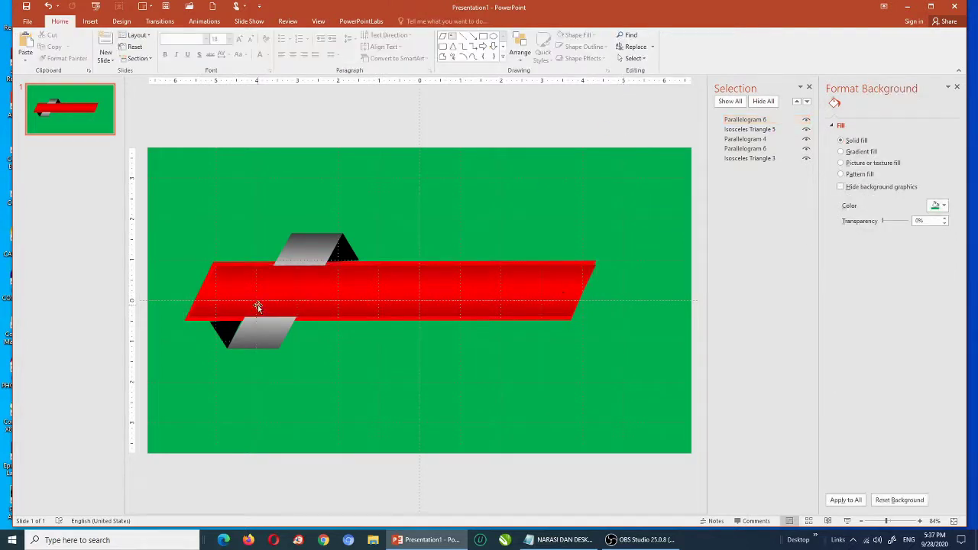
- Nudge the gradient bar's top-right vertex slightly left using Edit Points
{"action": "scroll", "coordinate": [679, 295], "scroll_direction": "up", "scroll_amount": 2, "text": "ctrl"}
{"action": "scroll", "coordinate": [646, 295], "scroll_direction": "up", "scroll_amount": 4, "text": "ctrl"}
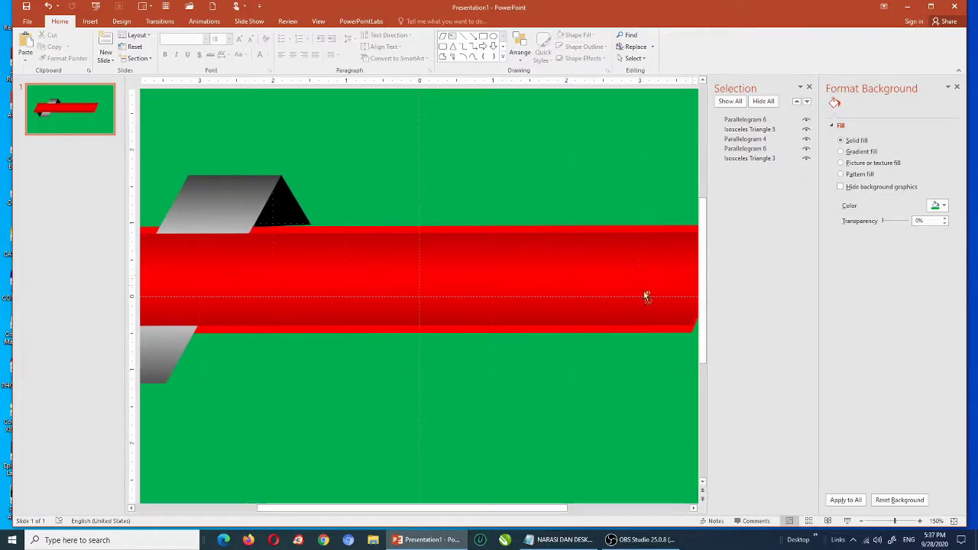
{"action": "left_click_drag", "start_coordinate": [557, 508], "coordinate": [643, 508]}
{"action": "left_click", "coordinate": [544, 246]}
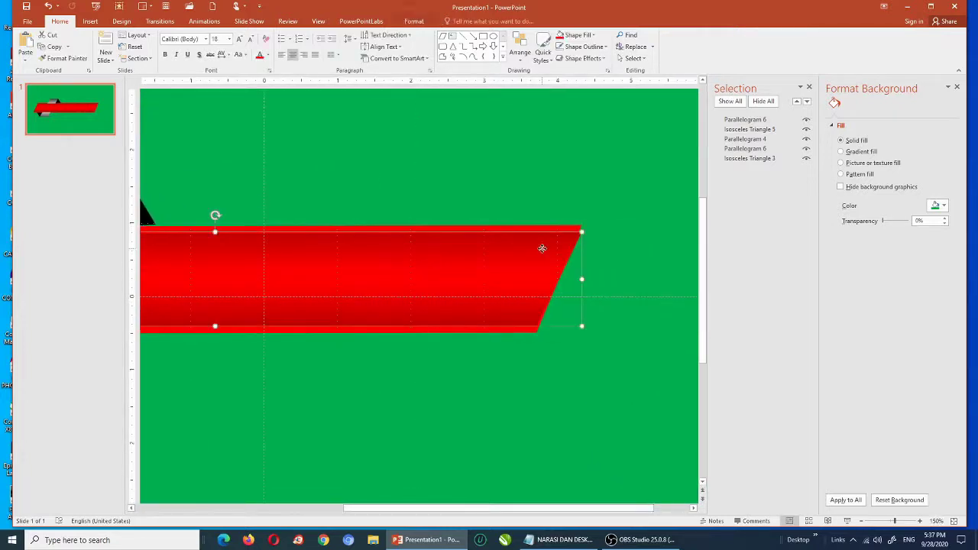
{"action": "left_click", "coordinate": [413, 21]}
{"action": "left_click", "coordinate": [111, 35]}
{"action": "left_click", "coordinate": [120, 59]}
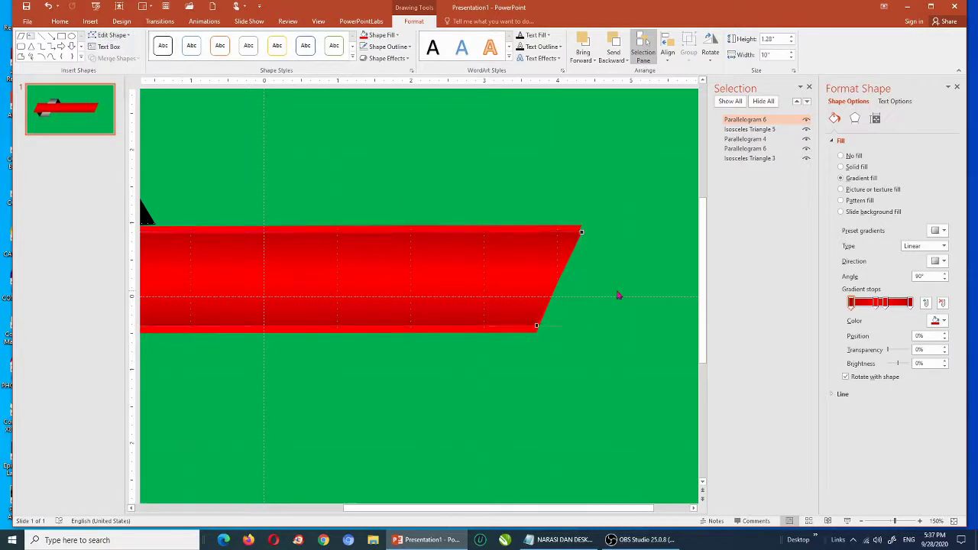
{"action": "left_click", "coordinate": [581, 233]}
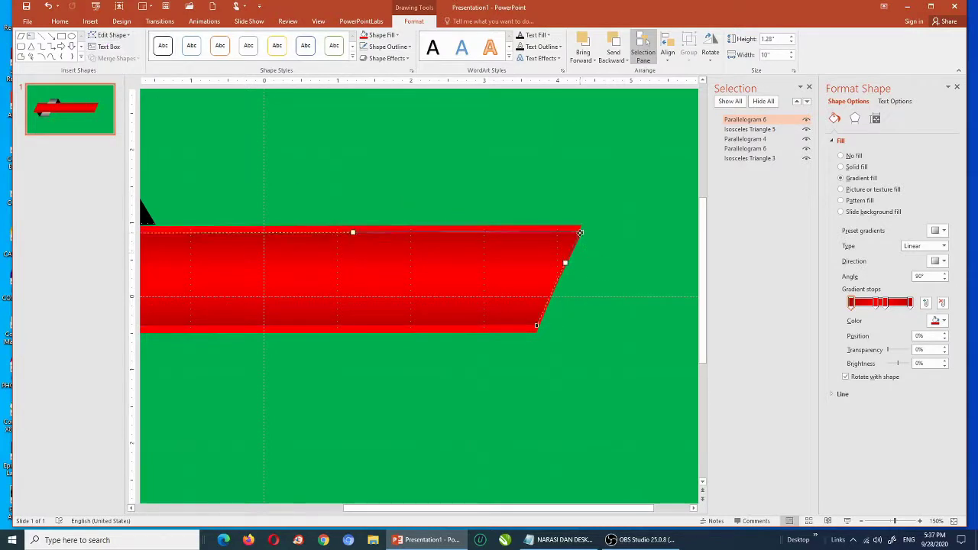
{"action": "left_click_drag", "start_coordinate": [580, 233], "coordinate": [578, 234]}
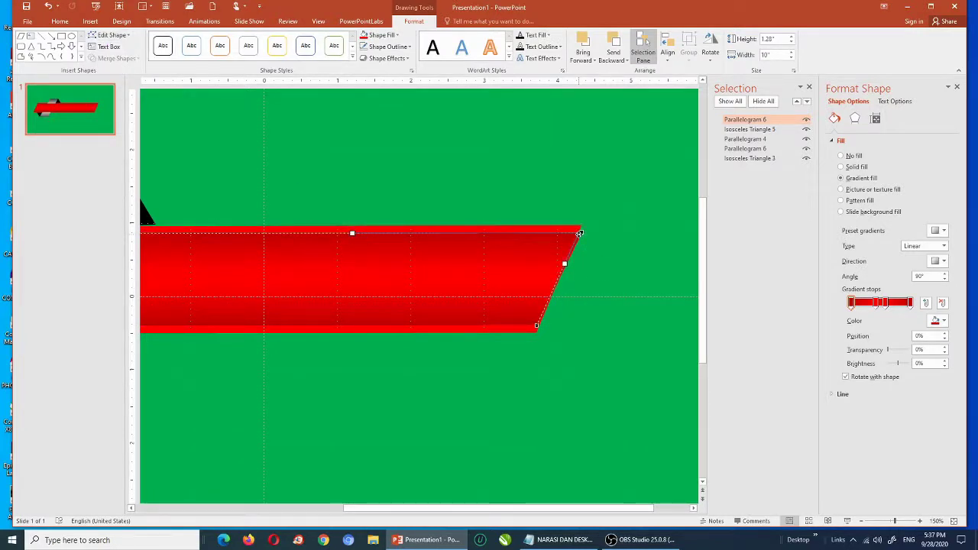
{"action": "left_click", "coordinate": [537, 326]}
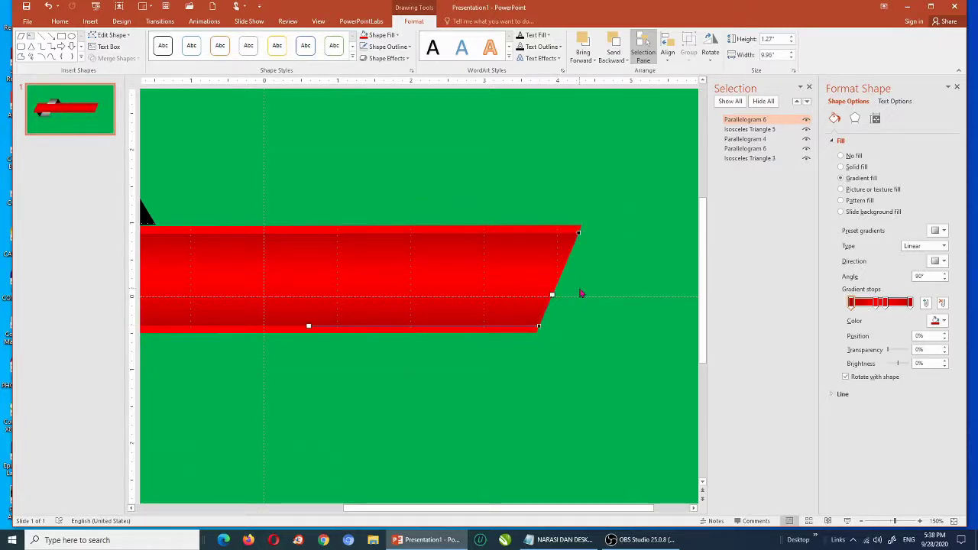
- Check the left-end alignment of the overlapping red bars, then reselect the gradient bar
{"action": "scroll", "coordinate": [584, 293], "scroll_direction": "down", "scroll_amount": 6}
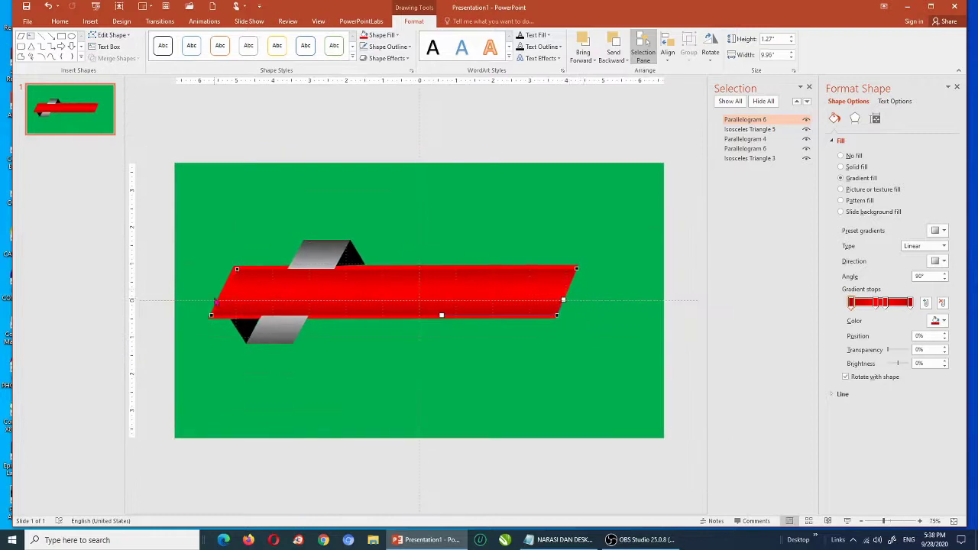
{"action": "scroll", "coordinate": [220, 281], "scroll_direction": "up", "scroll_amount": 4}
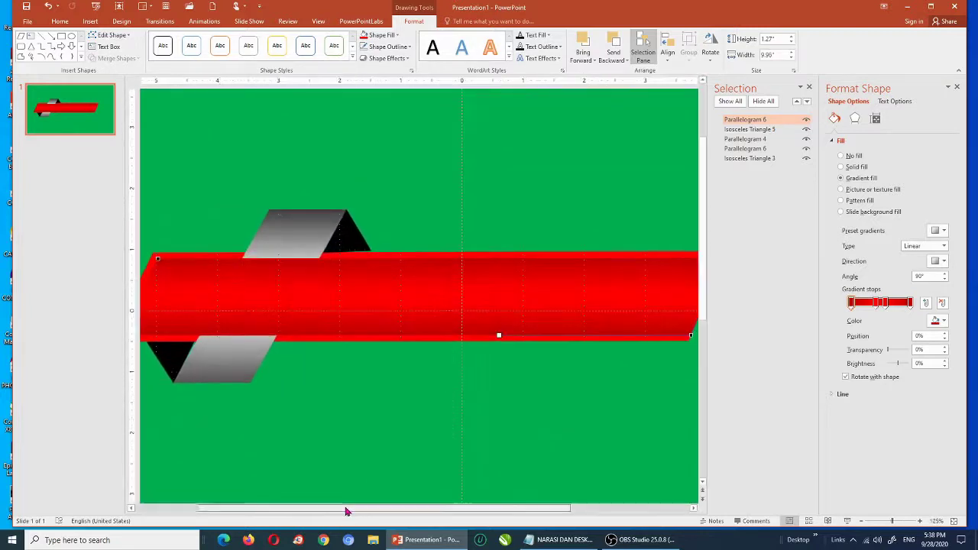
{"action": "left_click_drag", "start_coordinate": [344, 509], "coordinate": [279, 509]}
{"action": "left_click", "coordinate": [246, 260]}
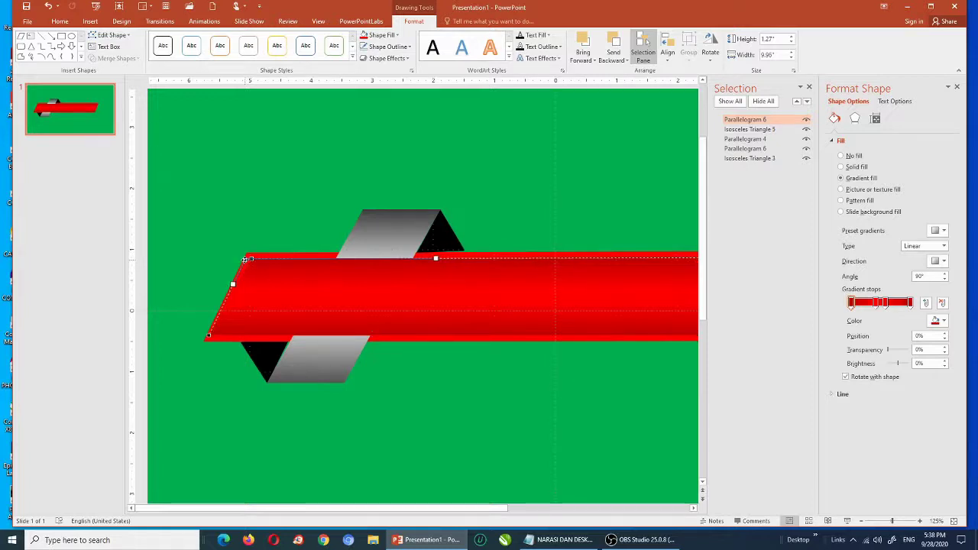
{"action": "left_click", "coordinate": [207, 334]}
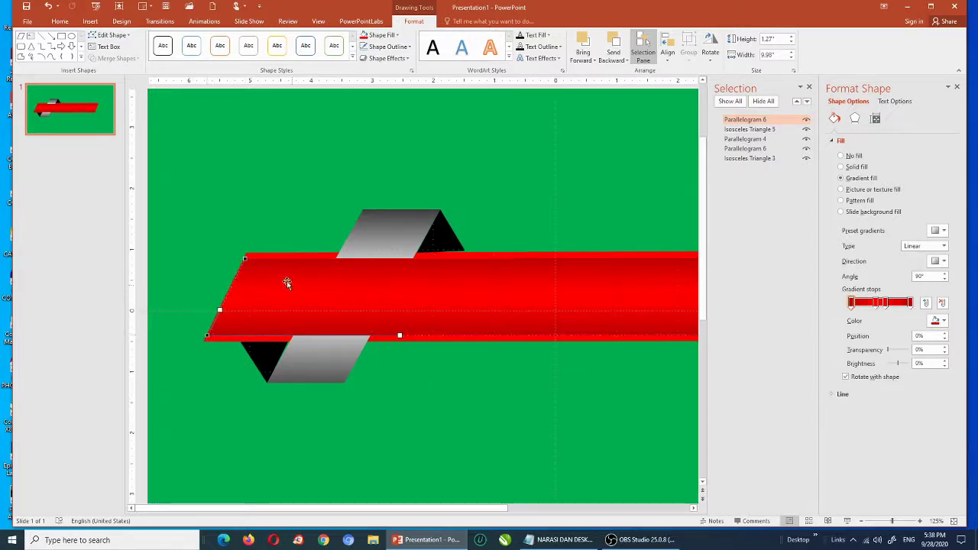
{"action": "scroll", "coordinate": [342, 175], "scroll_direction": "down", "scroll_amount": 4, "text": "ctrl"}
{"action": "scroll", "coordinate": [341, 174], "scroll_direction": "down", "scroll_amount": 1, "text": "ctrl"}
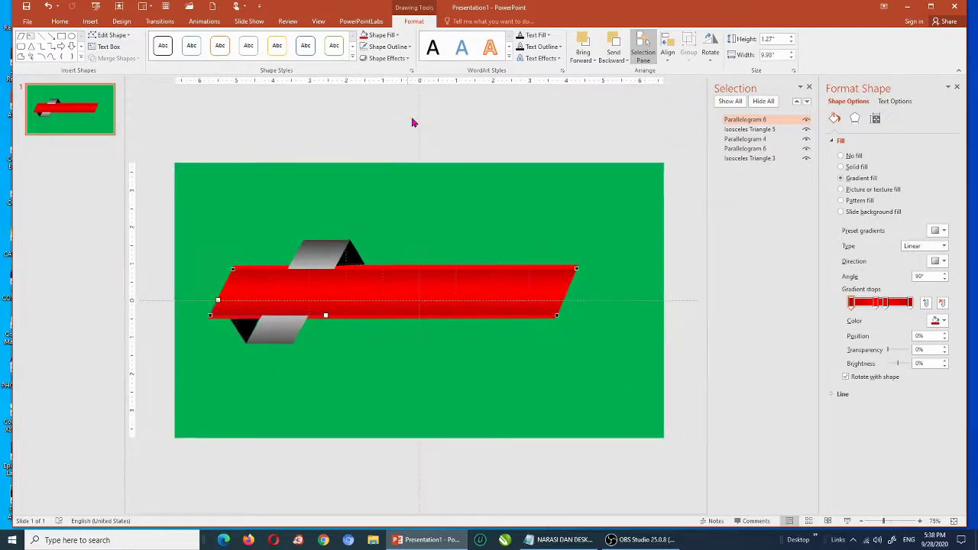
{"action": "left_click", "coordinate": [629, 252]}
{"action": "left_click", "coordinate": [495, 295]}
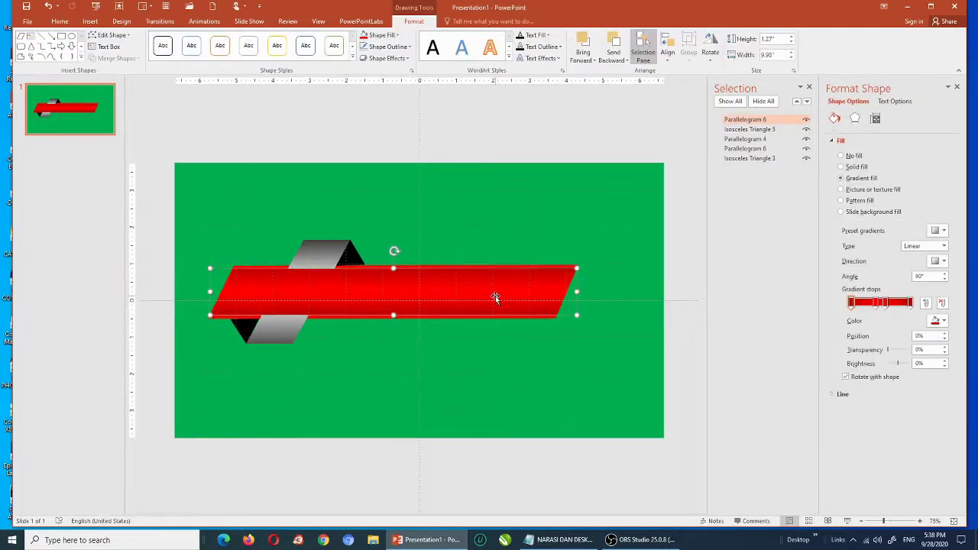
- Send the red gradient bar back two levels so the grey band crosses over it
{"action": "left_click", "coordinate": [594, 145]}
{"action": "left_click", "coordinate": [506, 301]}
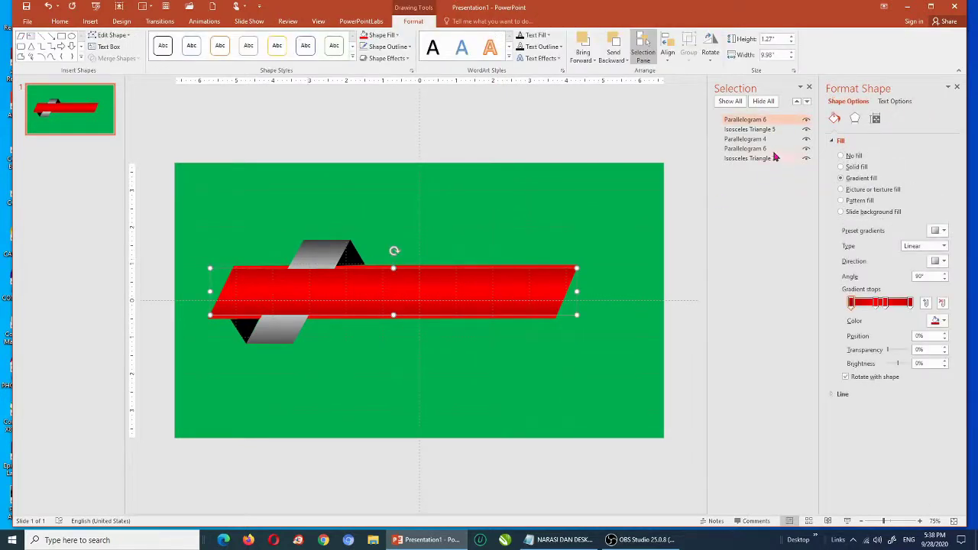
{"action": "left_click", "coordinate": [806, 101]}
{"action": "left_click", "coordinate": [806, 101]}
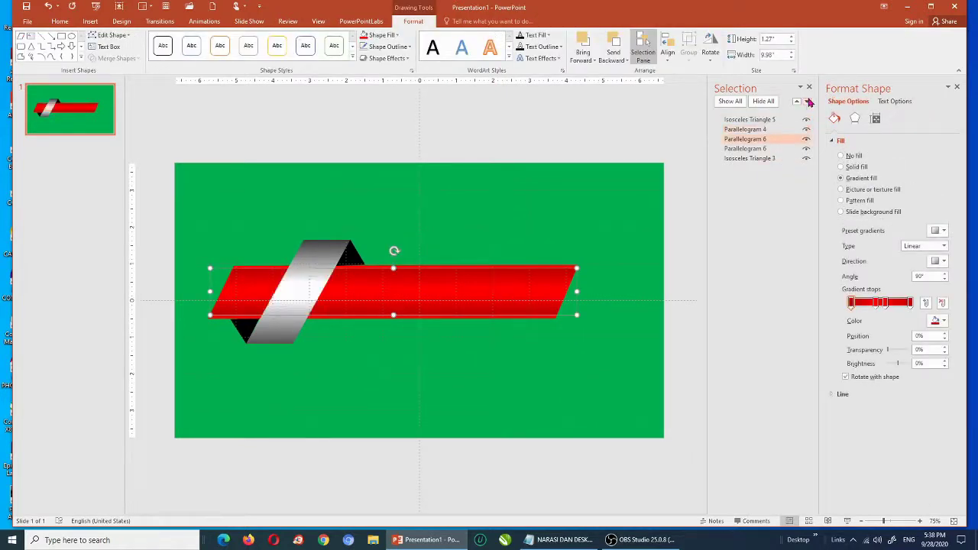
{"action": "left_click", "coordinate": [495, 145]}
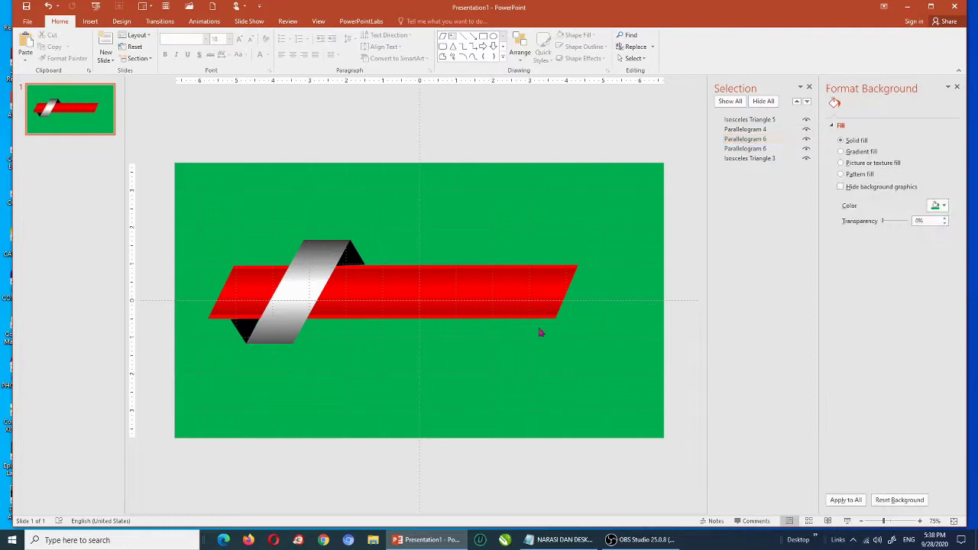
{"action": "scroll", "coordinate": [419, 267], "scroll_direction": "up", "scroll_amount": 3}
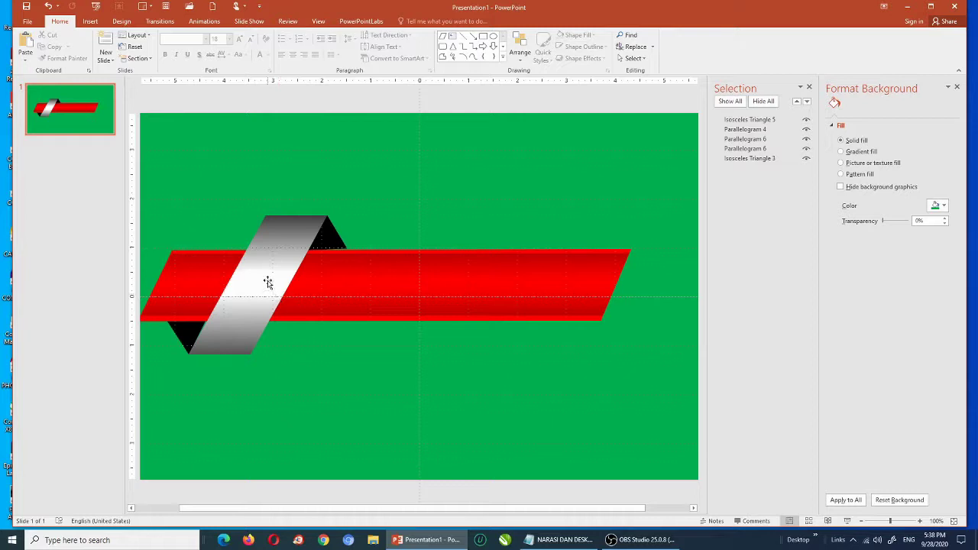
- Nudge the black triangle above the grey band slightly into place
{"action": "left_click", "coordinate": [334, 240]}
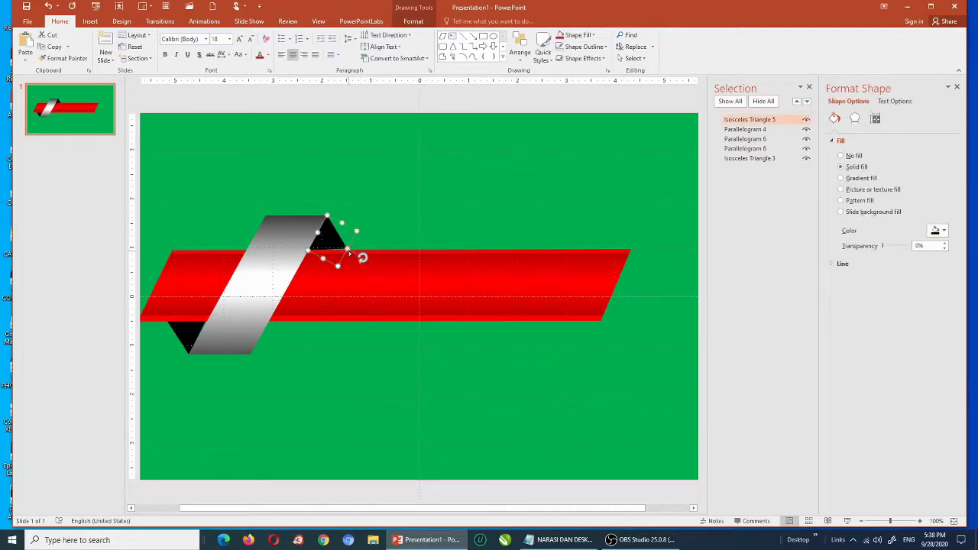
{"action": "left_click_drag", "start_coordinate": [350, 253], "coordinate": [349, 251]}
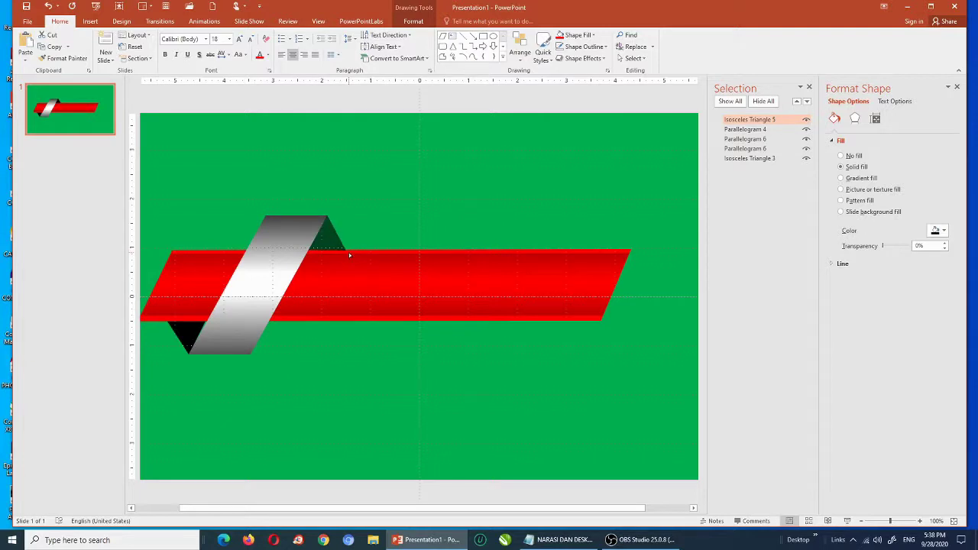
{"action": "left_click_drag", "start_coordinate": [349, 253], "coordinate": [349, 252]}
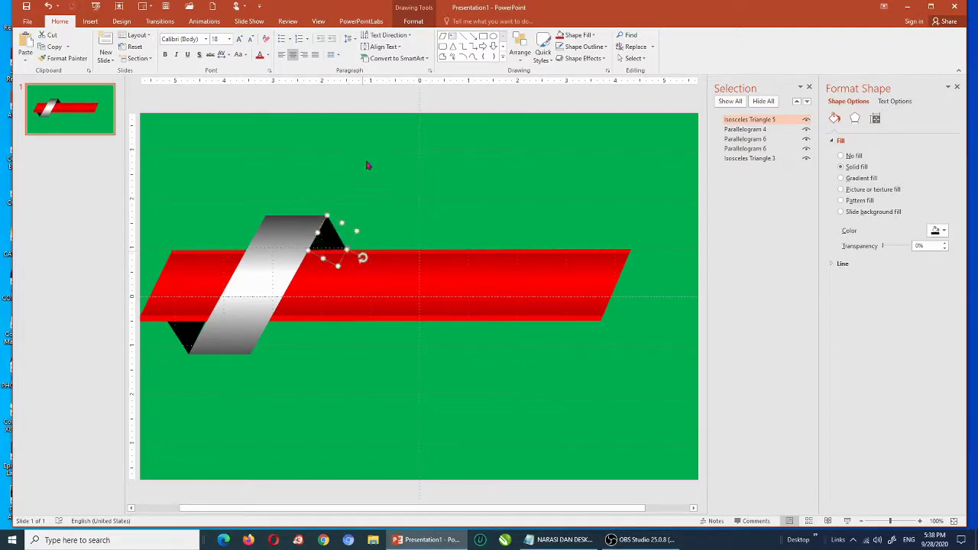
{"action": "left_click", "coordinate": [377, 107]}
{"action": "left_click", "coordinate": [92, 21]}
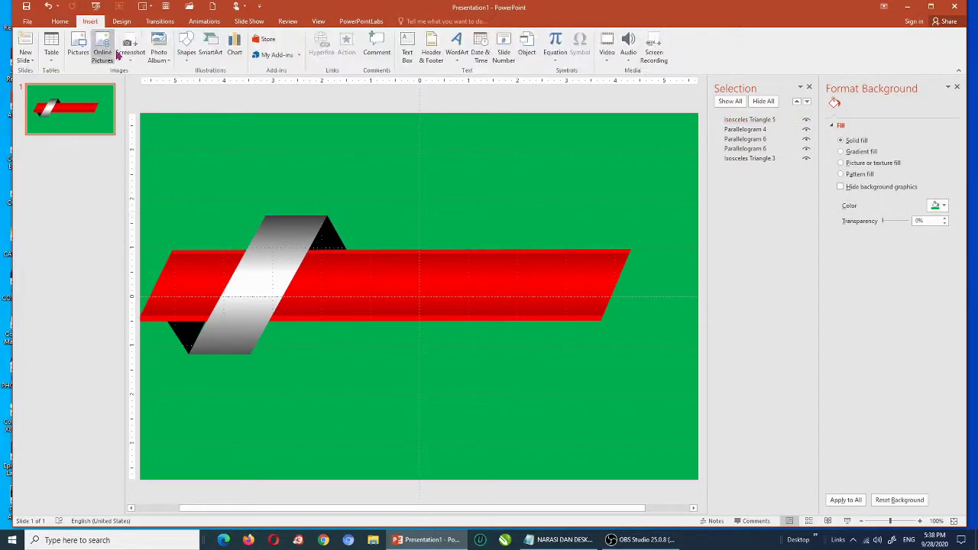
- Draw a blue circle over the left part of the red bar
{"action": "left_click", "coordinate": [187, 46]}
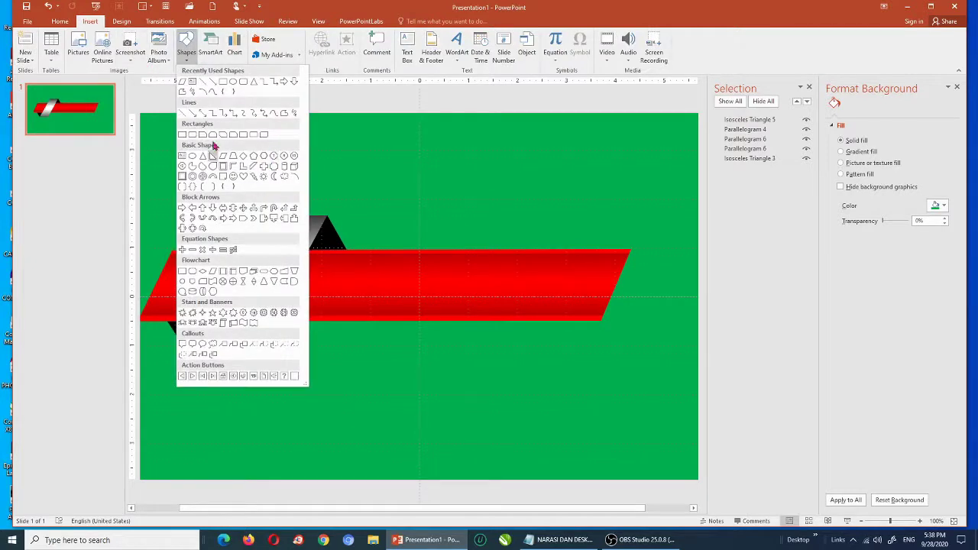
{"action": "left_click", "coordinate": [233, 81]}
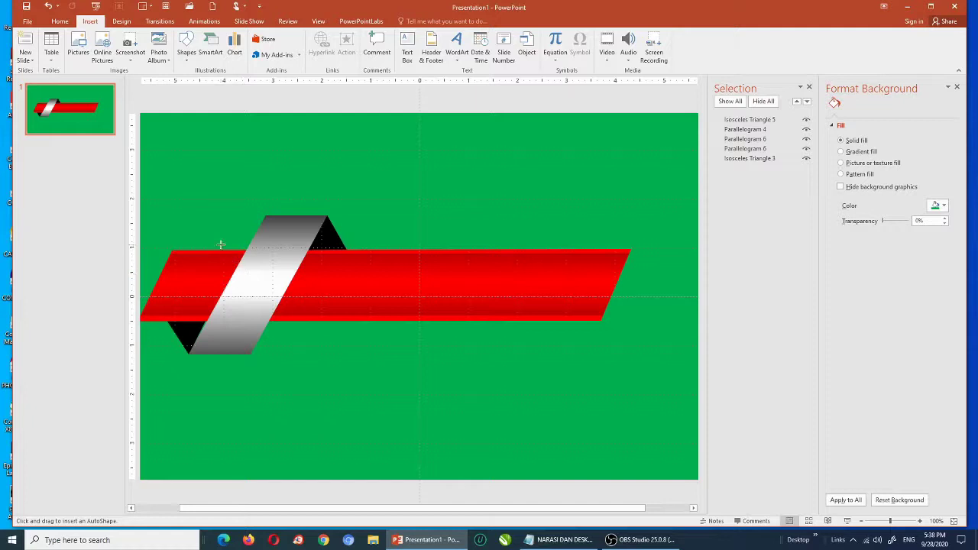
{"action": "left_click_drag", "start_coordinate": [220, 244], "coordinate": [283, 325]}
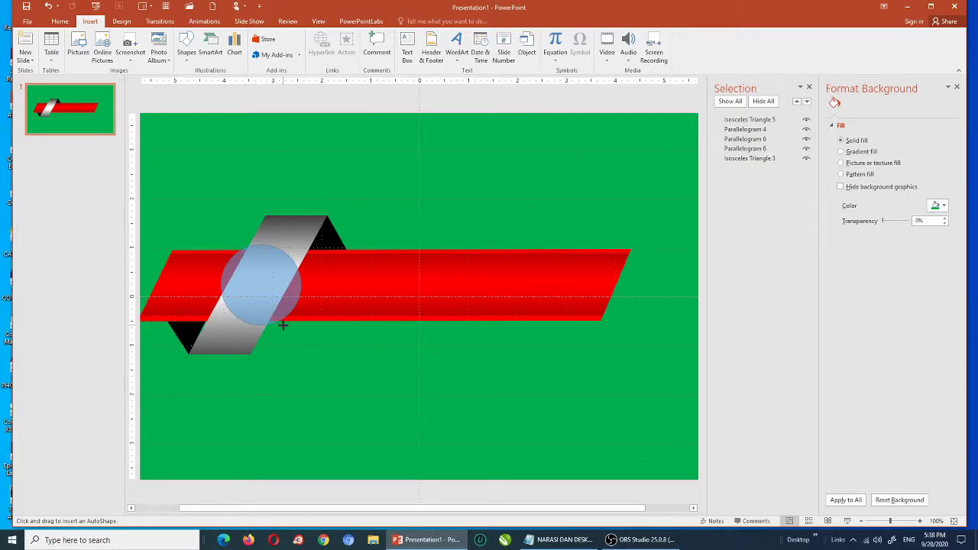
{"action": "left_click_drag", "start_coordinate": [282, 325], "coordinate": [283, 325]}
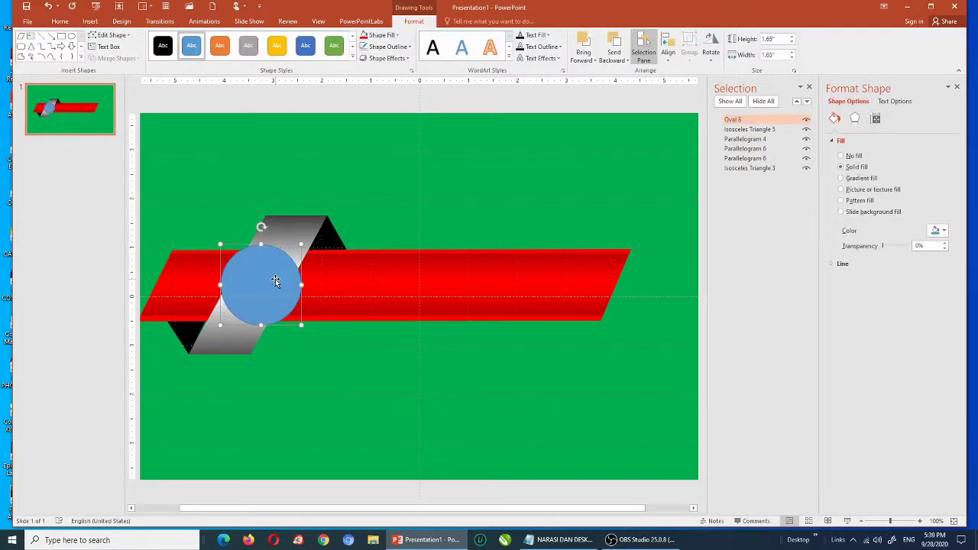
- Enlarge the circle to 1.81" by 1.81" and nudge it left into position
{"action": "key", "text": "Up"}
{"action": "key", "text": "Down"}
{"action": "key", "text": "Left"}
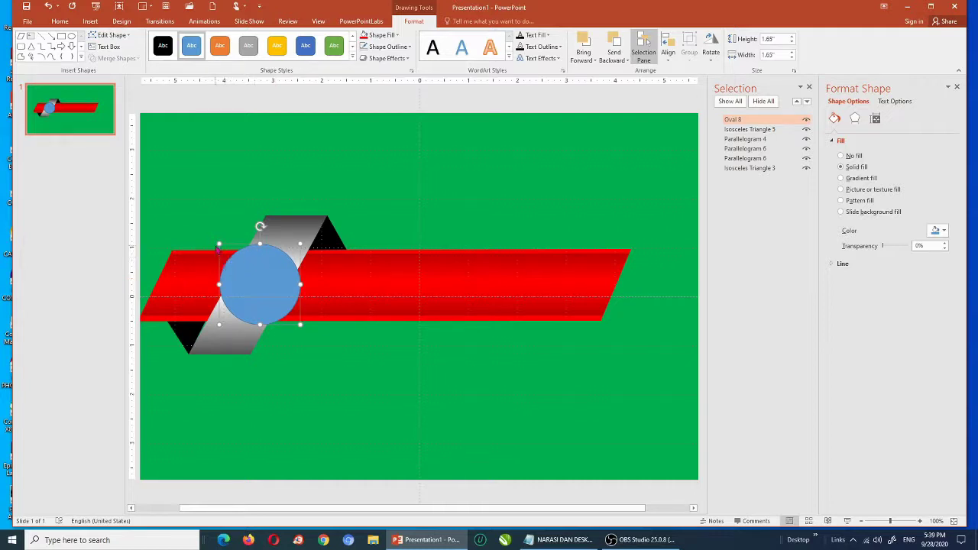
{"action": "left_click_drag", "start_coordinate": [219, 243], "coordinate": [215, 240]}
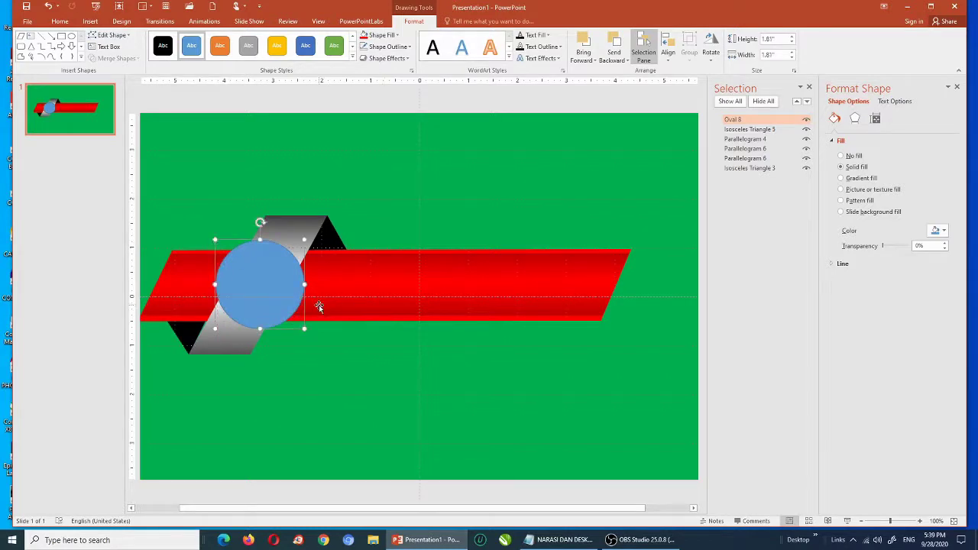
{"action": "key", "text": "ctrl+Left"}
{"action": "key", "text": "ctrl+Left"}
{"action": "key", "text": "ctrl+Left"}
{"action": "key", "text": "ctrl+Left"}
{"action": "key", "text": "ctrl+Left"}
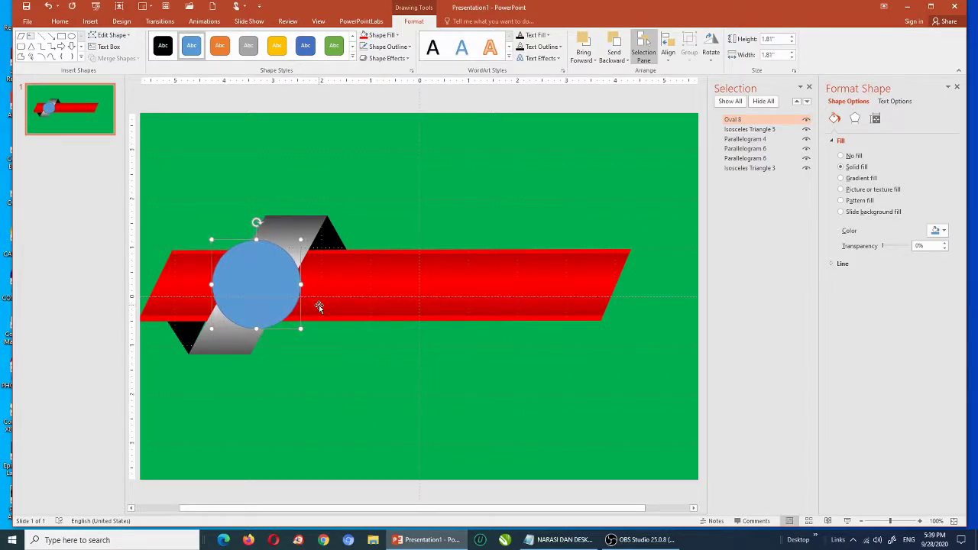
{"action": "left_click", "coordinate": [380, 103]}
{"action": "left_click", "coordinate": [244, 309]}
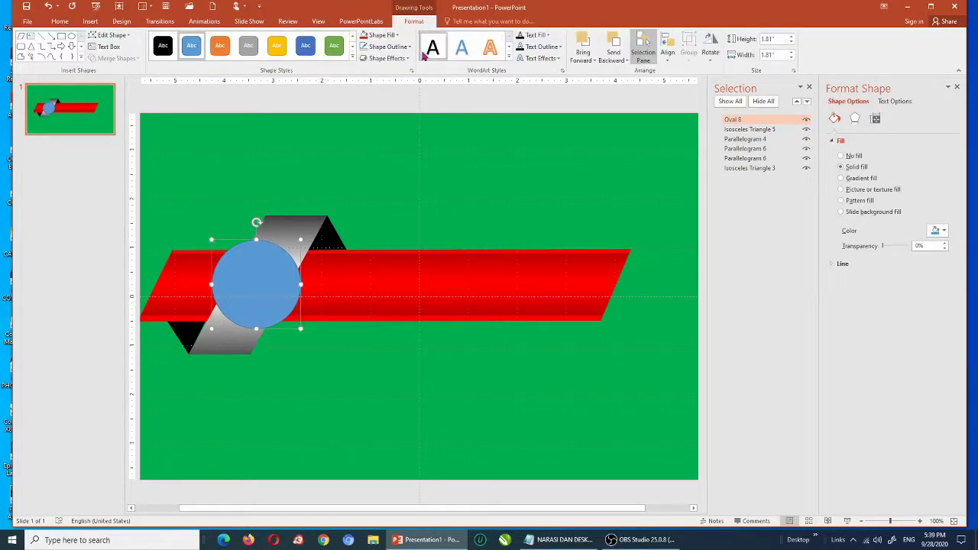
- Give the circle's outline a compound line style in the Format Shape line settings
{"action": "left_click", "coordinate": [397, 47]}
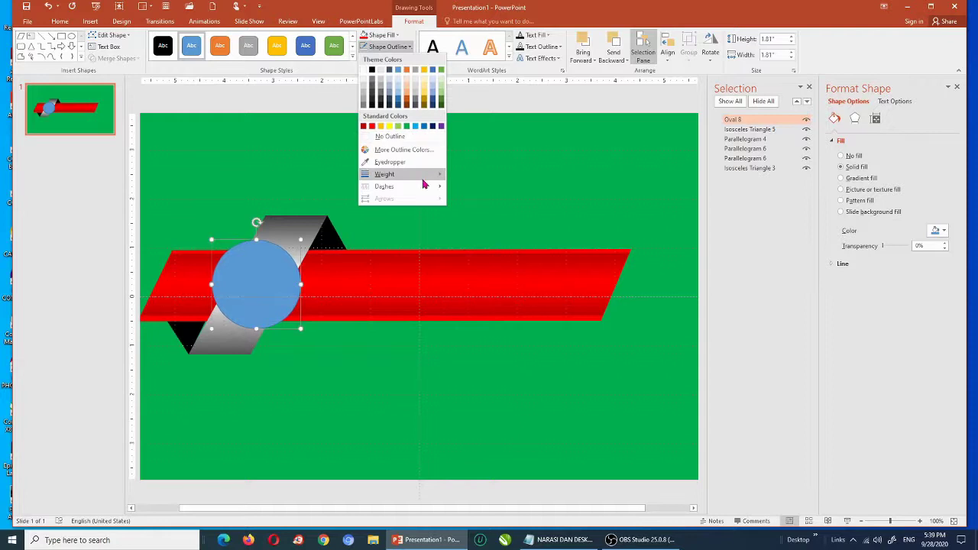
{"action": "mouse_move", "coordinate": [425, 181]}
{"action": "key", "text": "Escape"}
{"action": "key", "text": "Escape"}
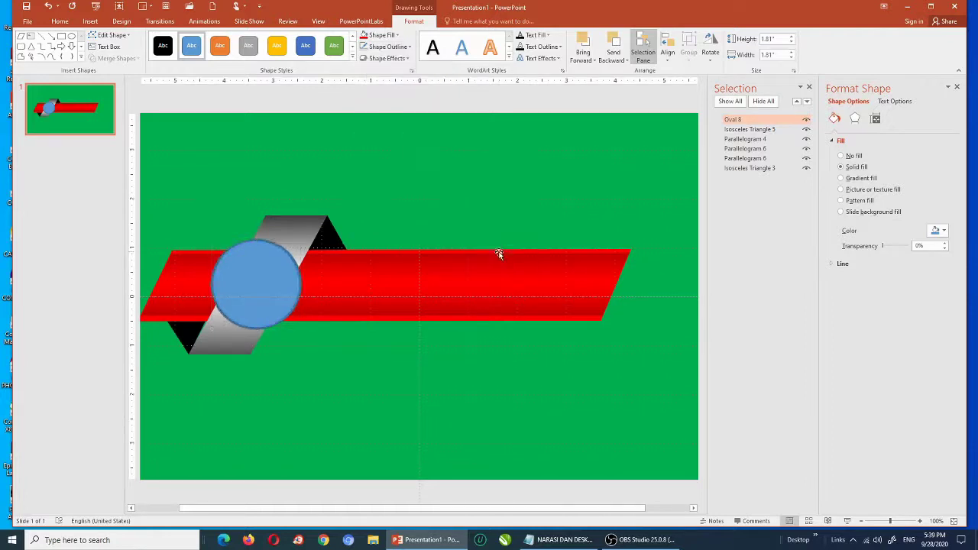
{"action": "left_click", "coordinate": [410, 49]}
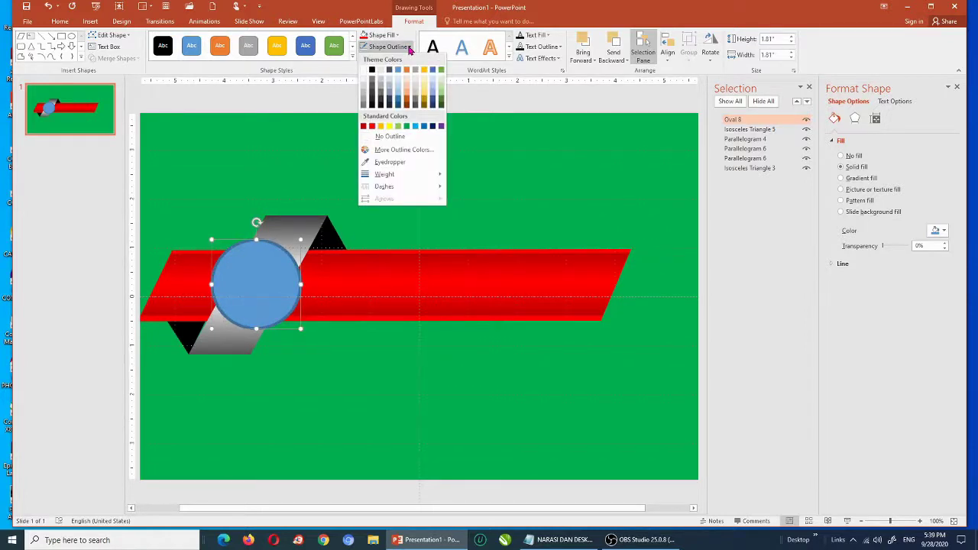
{"action": "left_click", "coordinate": [413, 61]}
{"action": "left_click", "coordinate": [411, 59]}
{"action": "left_click", "coordinate": [410, 48]}
{"action": "mouse_move", "coordinate": [438, 175]}
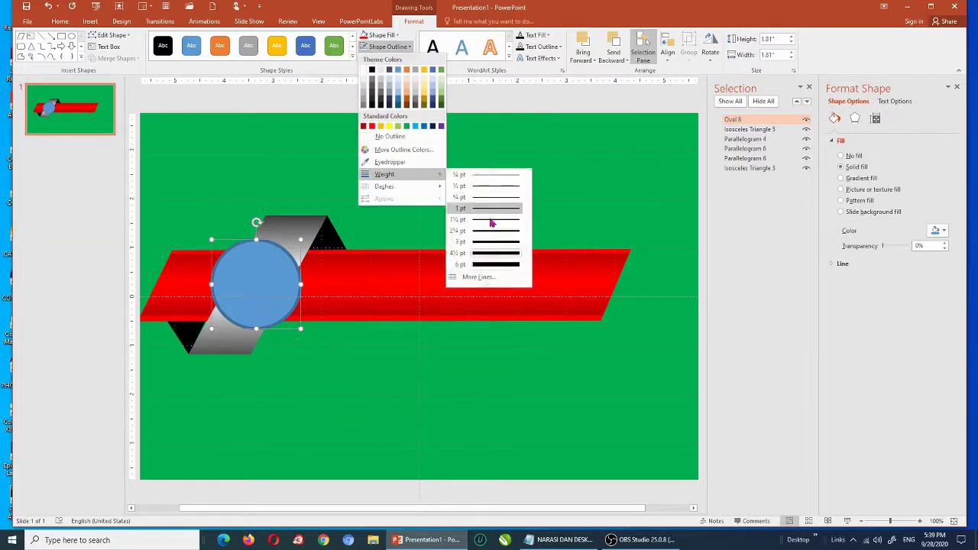
{"action": "left_click", "coordinate": [482, 276]}
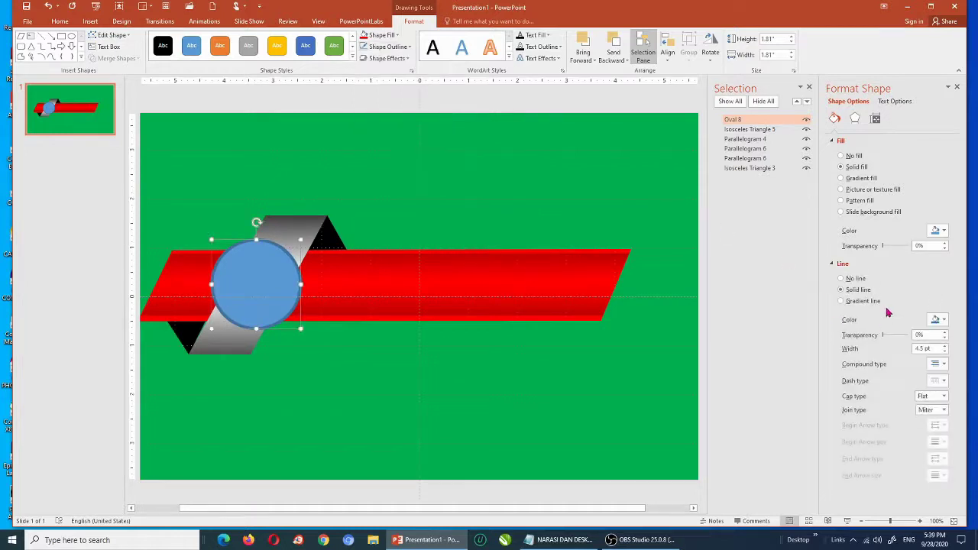
{"action": "left_click", "coordinate": [946, 368]}
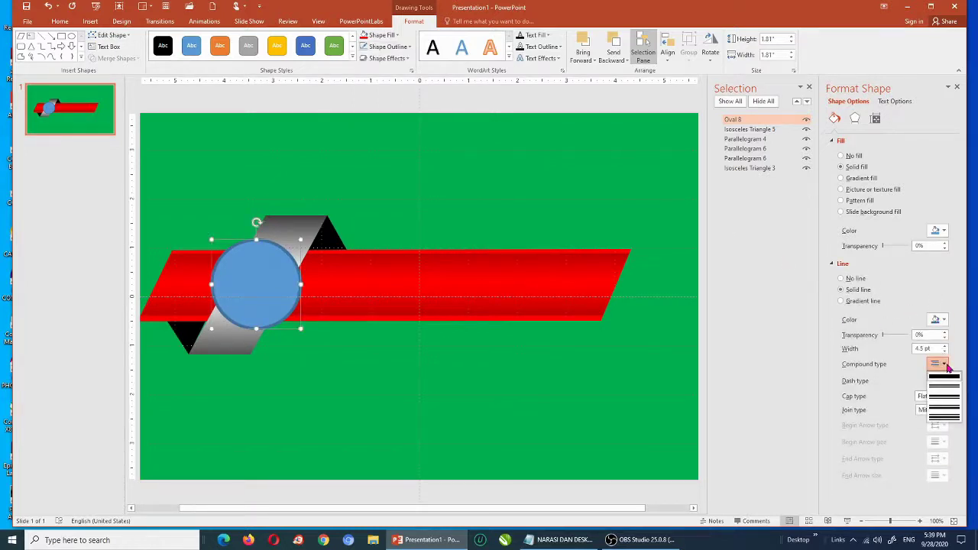
{"action": "left_click", "coordinate": [946, 399]}
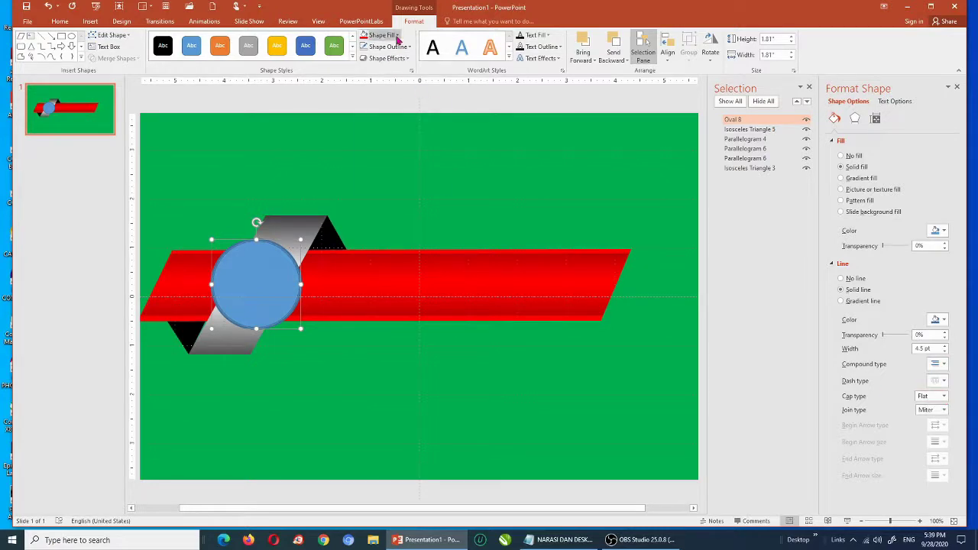
- Make the circle's 4.5 pt outline black, forming a ringed medallion
{"action": "left_click", "coordinate": [944, 320]}
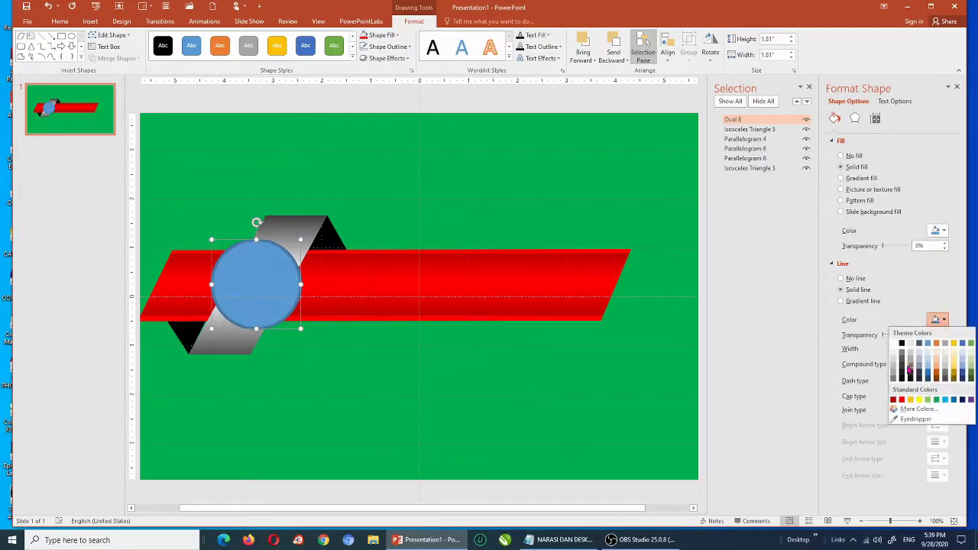
{"action": "left_click", "coordinate": [902, 344]}
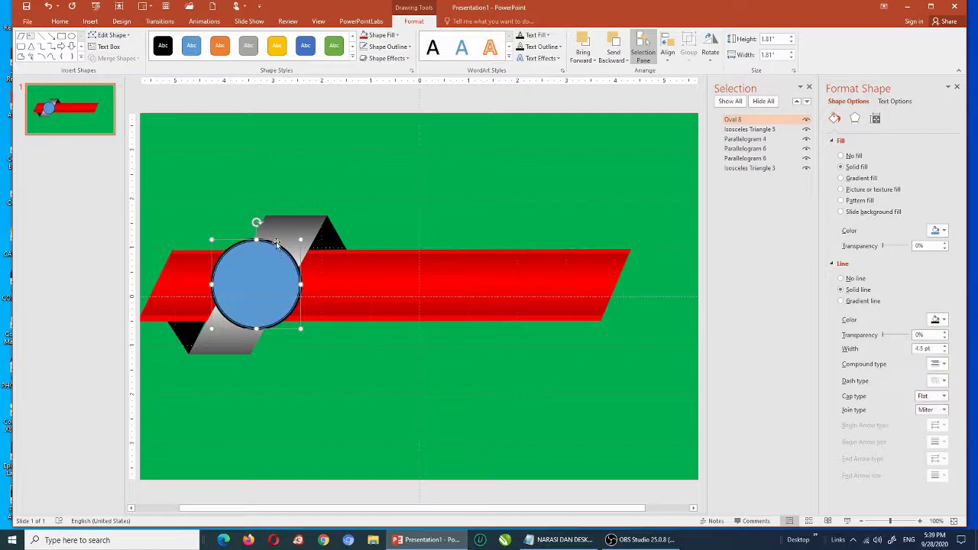
{"action": "left_click", "coordinate": [340, 99]}
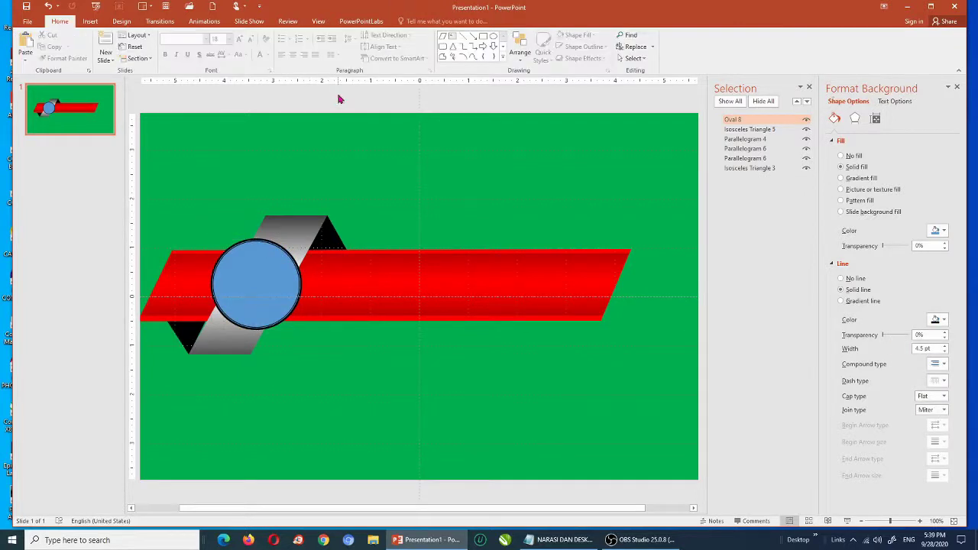
{"action": "left_click", "coordinate": [273, 298]}
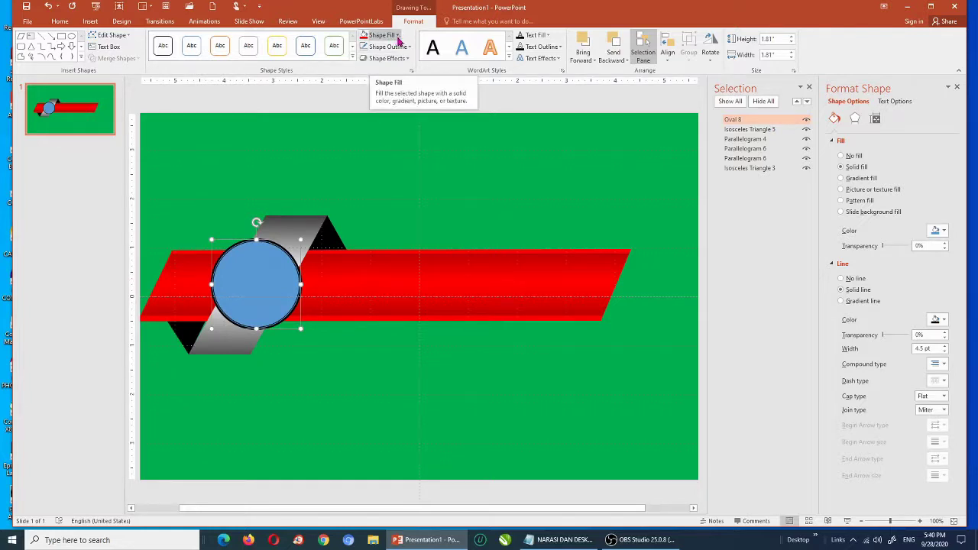
- Fill the circle with the LOGO MUKIA NEW 1 image from the MUKIA CHANNEL folder
{"action": "left_click", "coordinate": [396, 35]}
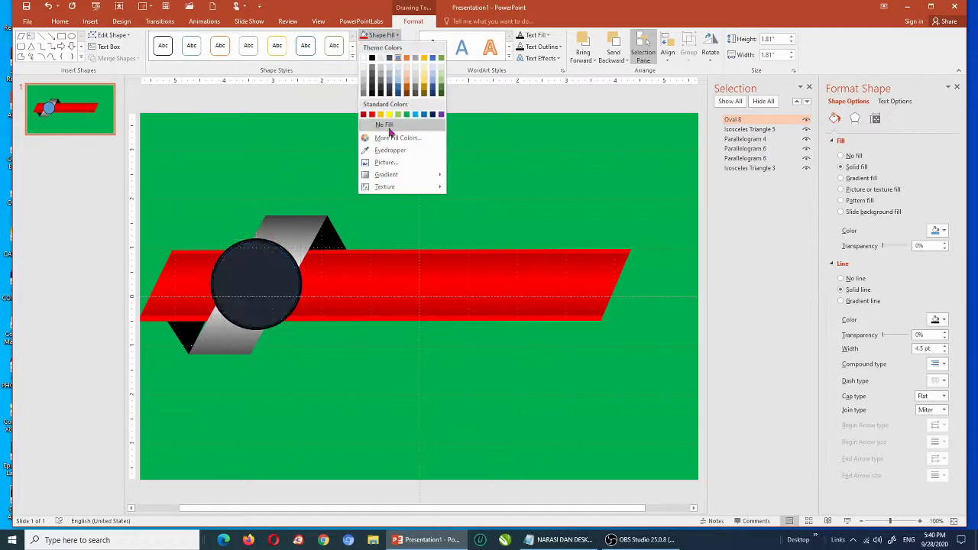
{"action": "left_click", "coordinate": [388, 163]}
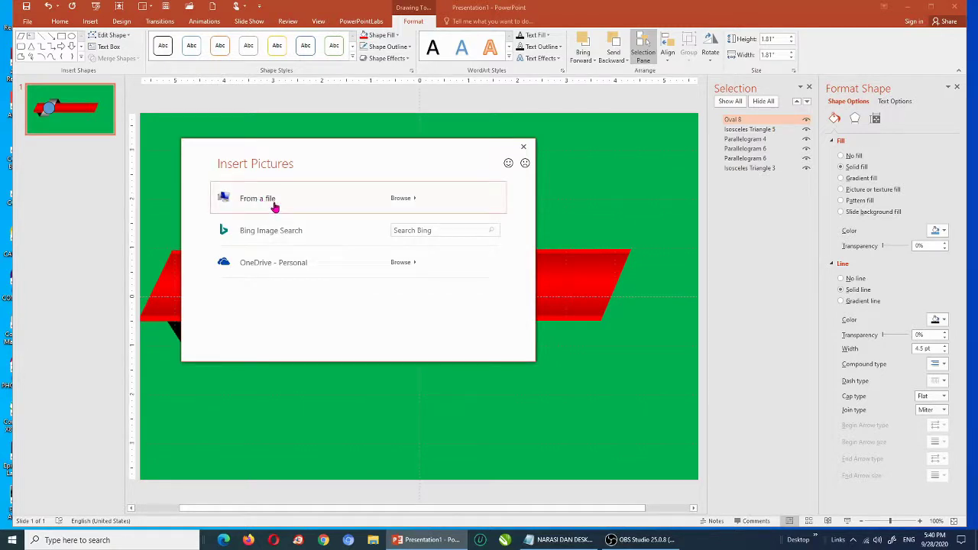
{"action": "left_click", "coordinate": [274, 208]}
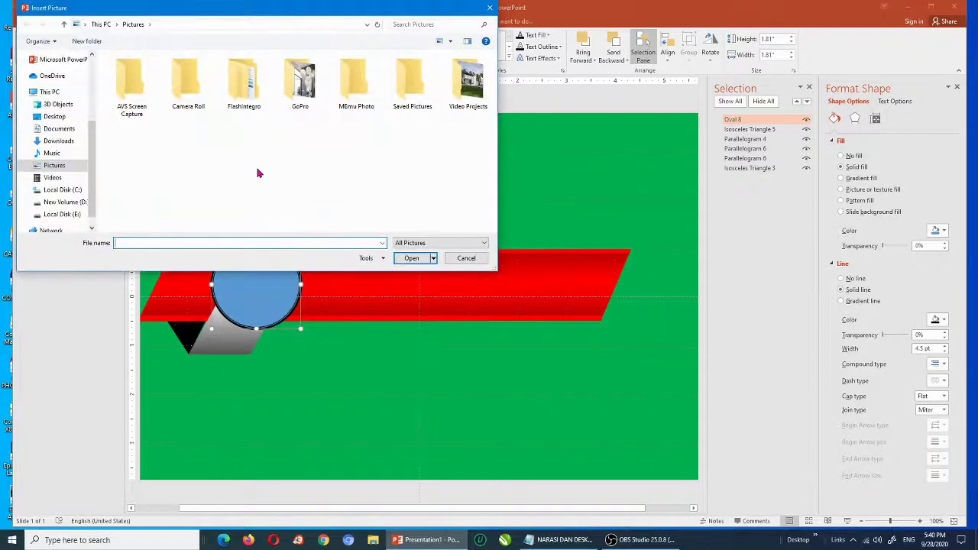
{"action": "left_click", "coordinate": [73, 203]}
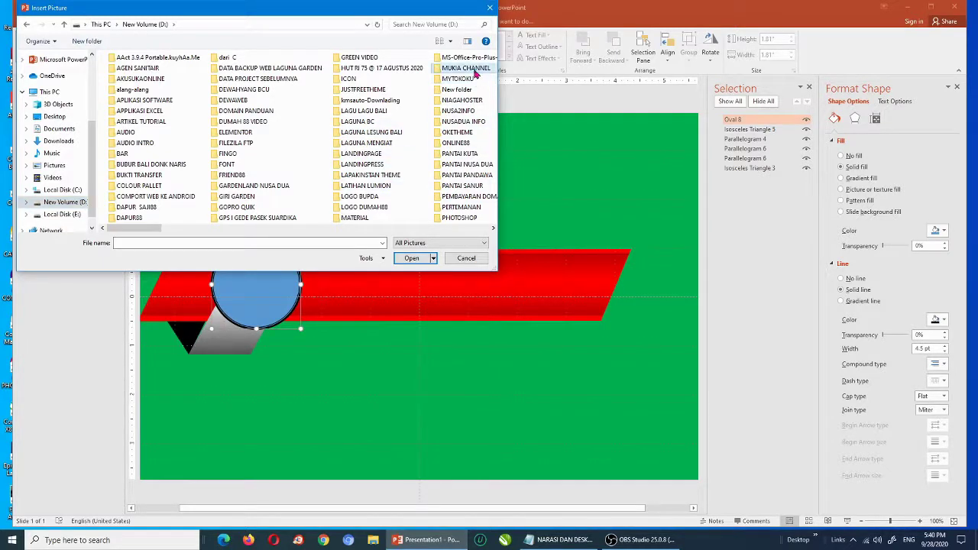
{"action": "scroll", "coordinate": [475, 70], "scroll_direction": "down", "scroll_amount": 2}
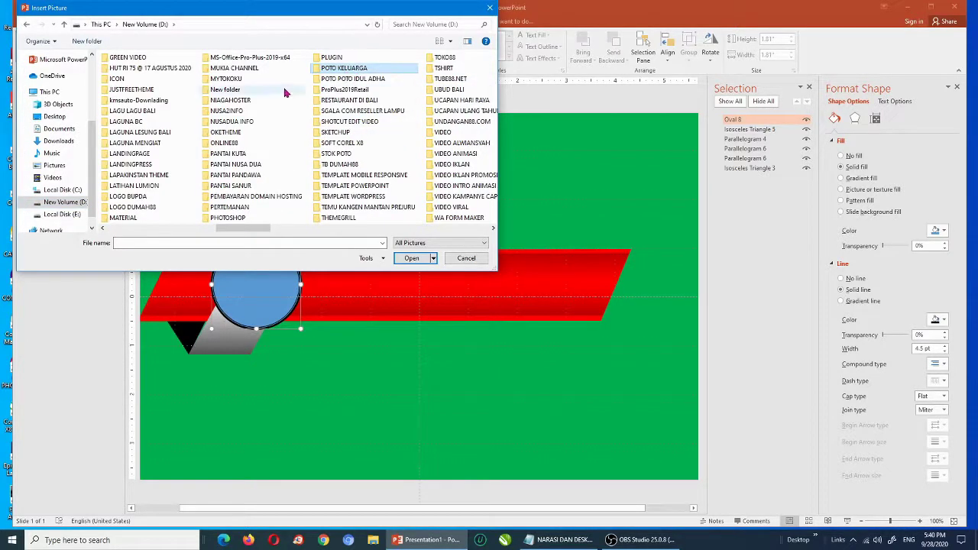
{"action": "double_click", "coordinate": [236, 71]}
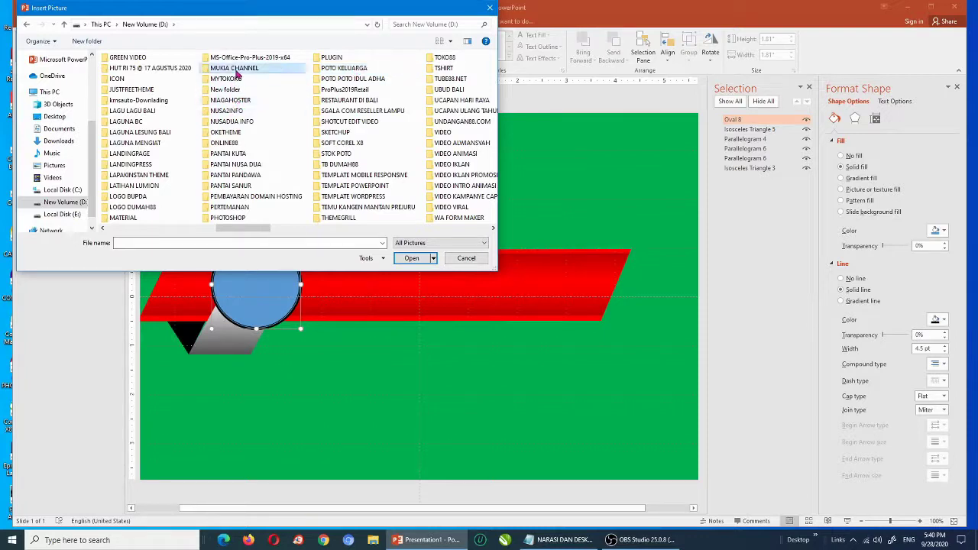
{"action": "scroll", "coordinate": [493, 122], "scroll_direction": "down", "scroll_amount": 3}
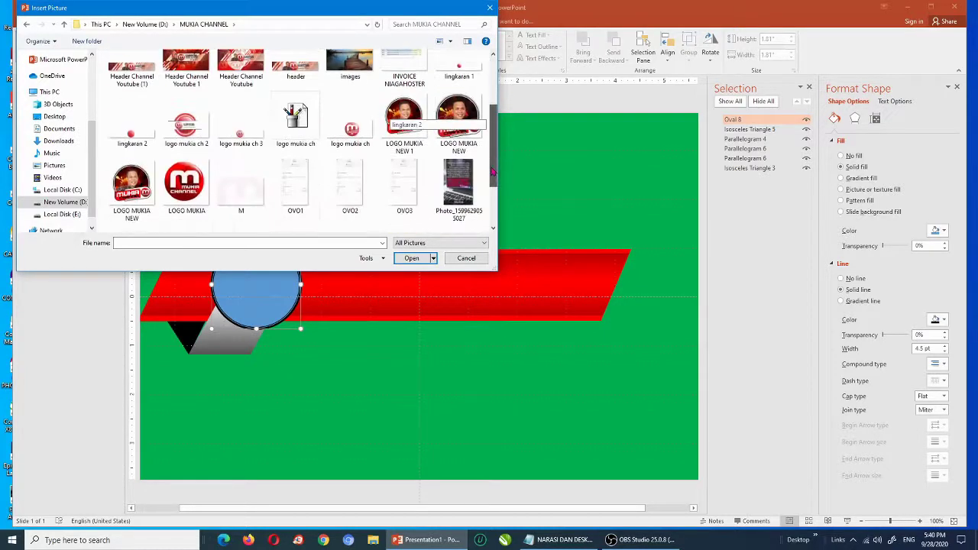
{"action": "left_click", "coordinate": [404, 119]}
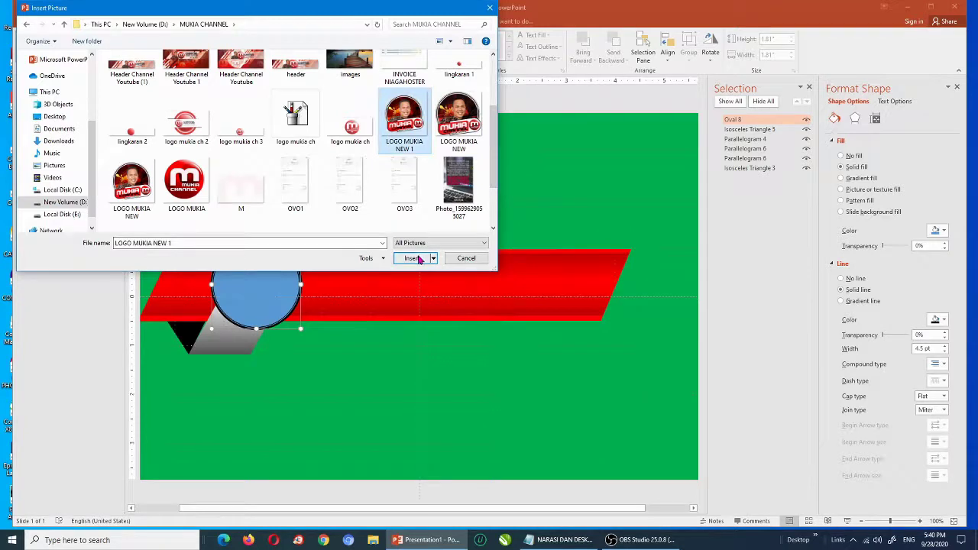
{"action": "left_click", "coordinate": [405, 258]}
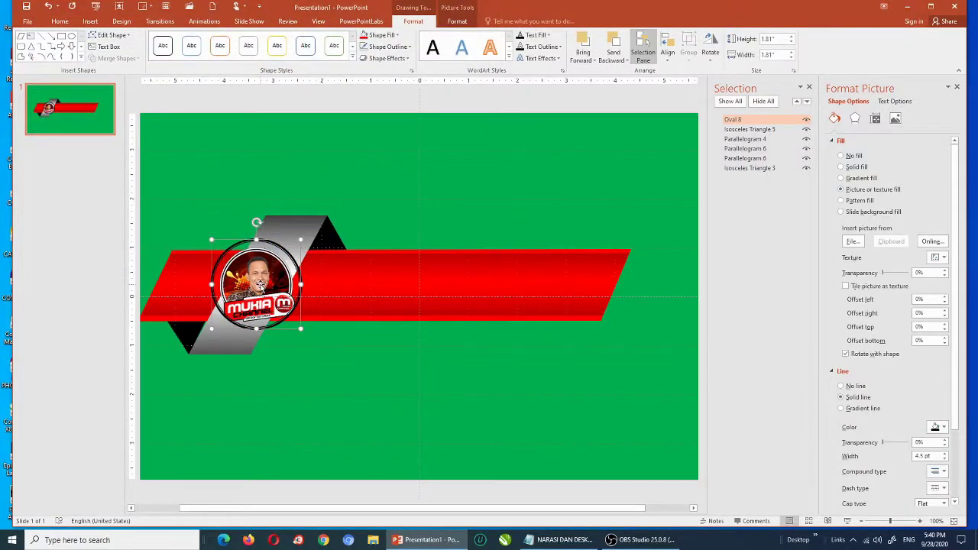
- Reopen the circle's picture fill and look through the IMAGE, REKAMAN LAYAR and DESKRIPSI folders
{"action": "left_click", "coordinate": [382, 35]}
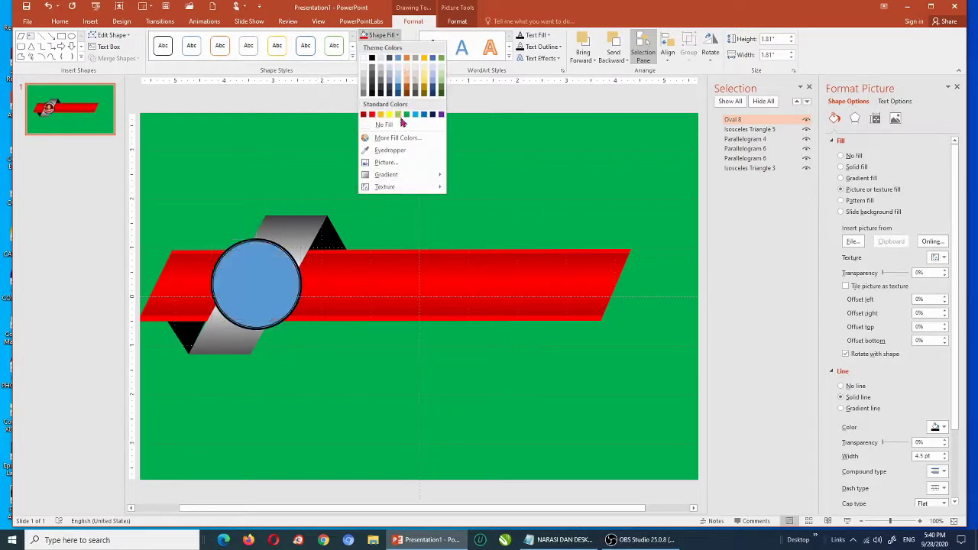
{"action": "left_click", "coordinate": [385, 162]}
{"action": "left_click", "coordinate": [290, 200]}
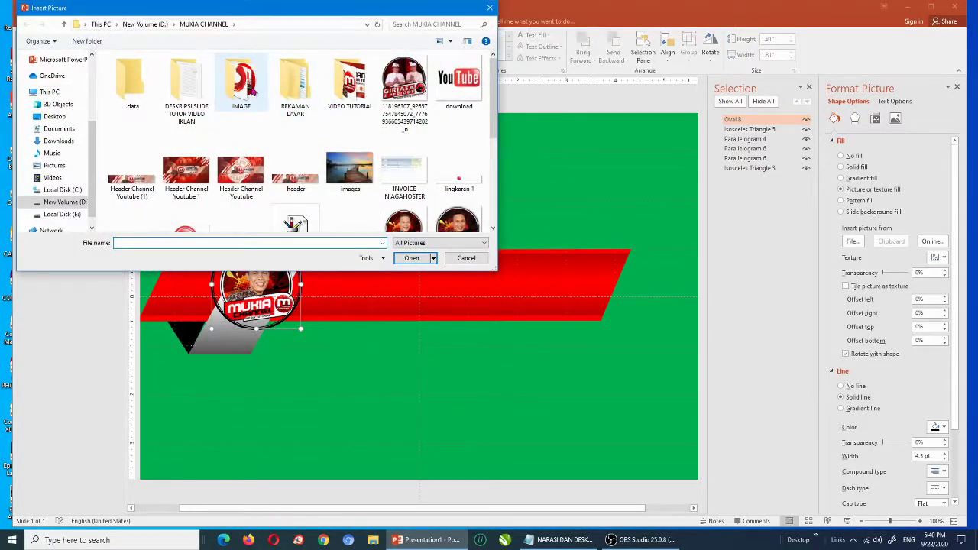
{"action": "double_click", "coordinate": [252, 90]}
{"action": "left_click_drag", "start_coordinate": [498, 148], "coordinate": [496, 148]}
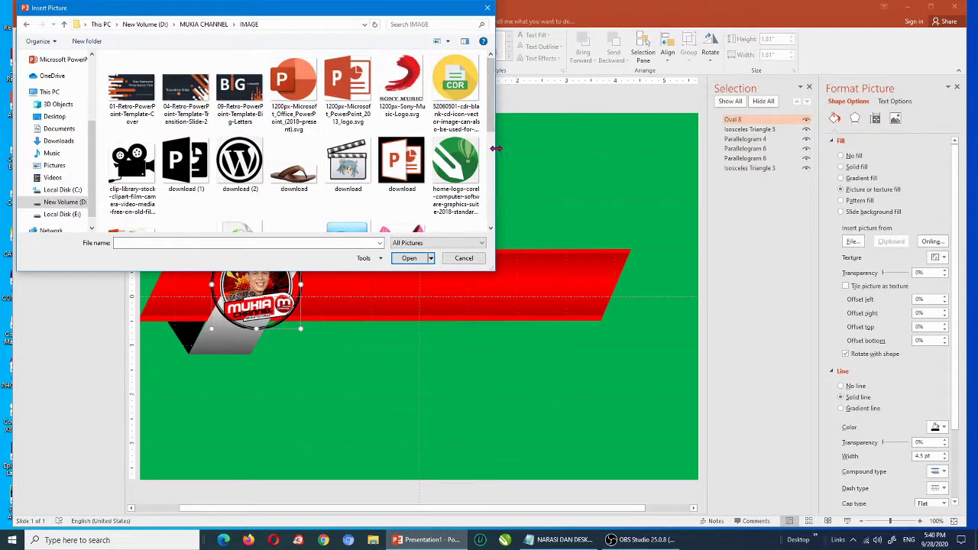
{"action": "scroll", "coordinate": [490, 114], "scroll_direction": "down", "scroll_amount": 3}
{"action": "scroll", "coordinate": [490, 115], "scroll_direction": "up", "scroll_amount": 3}
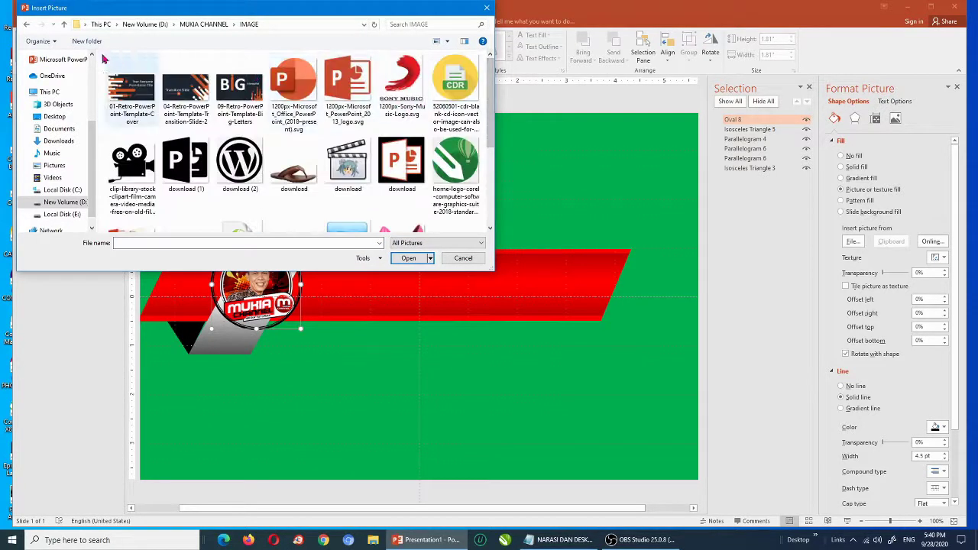
{"action": "left_click", "coordinate": [27, 24]}
{"action": "double_click", "coordinate": [281, 81]}
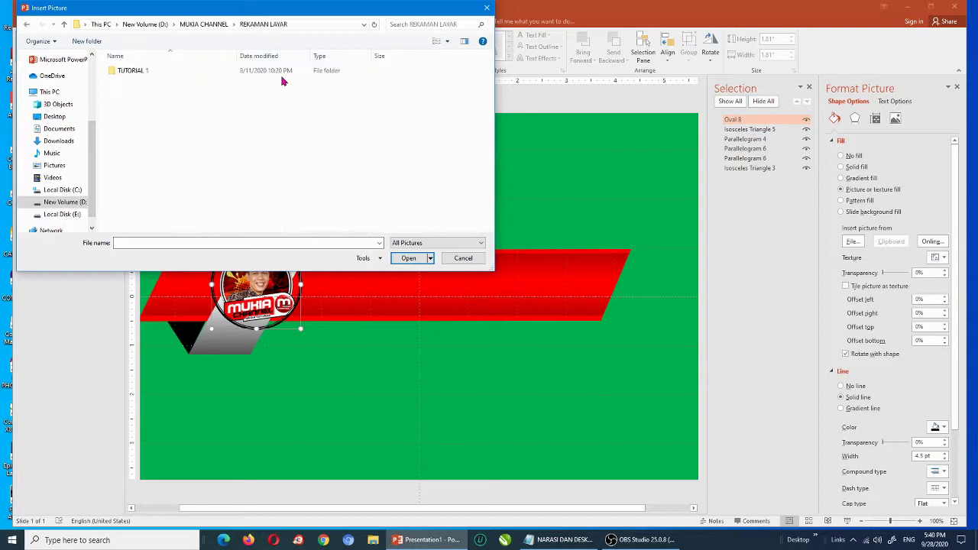
{"action": "left_click", "coordinate": [27, 24]}
{"action": "double_click", "coordinate": [185, 88]}
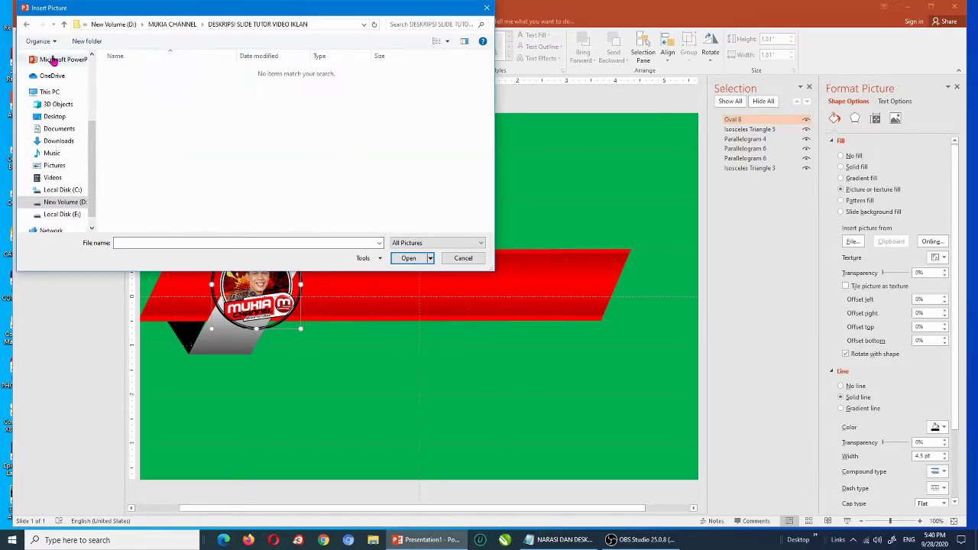
{"action": "left_click", "coordinate": [27, 24]}
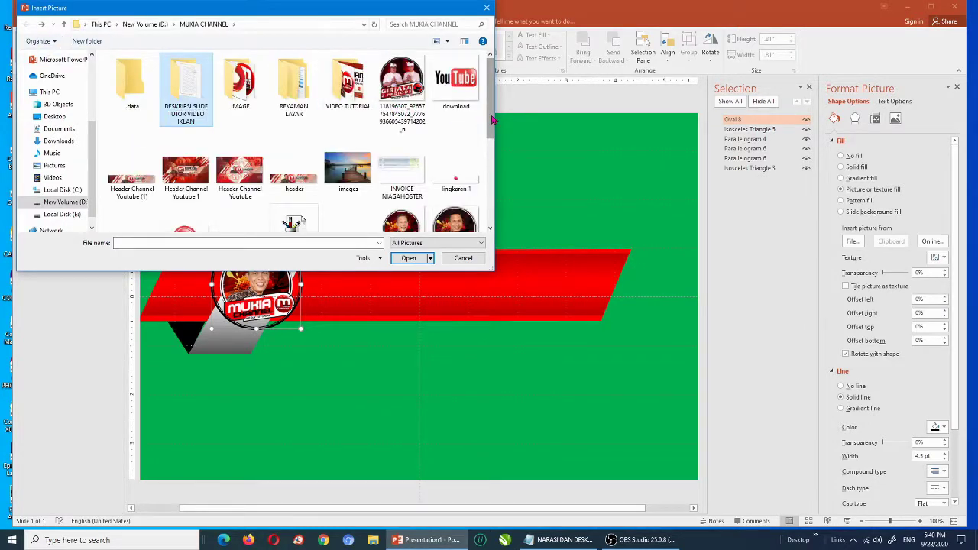
- Replace the circle's fill with PROFIL FB (1) from the VIDEO TUTORIAL folder
{"action": "scroll", "coordinate": [490, 120], "scroll_direction": "down", "scroll_amount": 1}
{"action": "scroll", "coordinate": [489, 120], "scroll_direction": "down", "scroll_amount": 1}
{"action": "scroll", "coordinate": [490, 120], "scroll_direction": "down", "scroll_amount": 1}
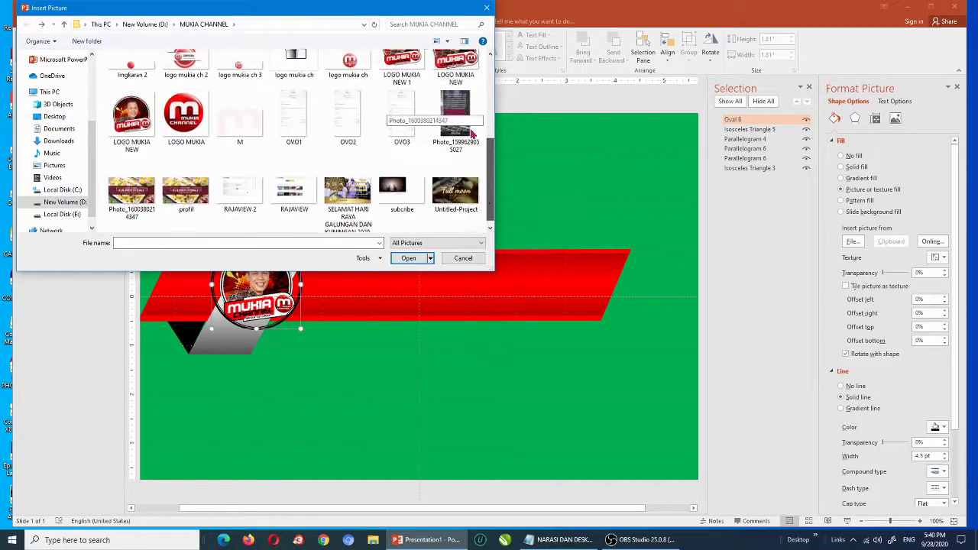
{"action": "scroll", "coordinate": [469, 92], "scroll_direction": "up", "scroll_amount": 3}
{"action": "double_click", "coordinate": [348, 85]}
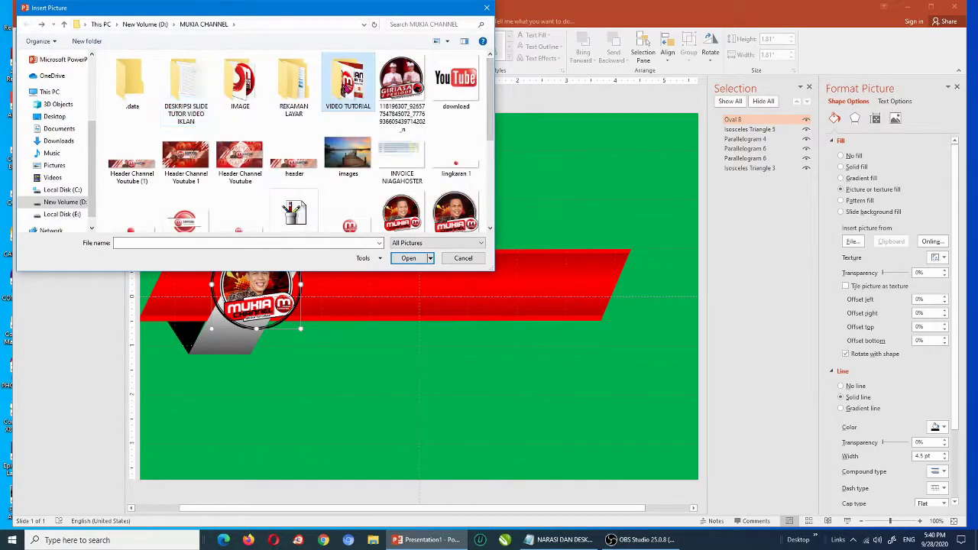
{"action": "left_click", "coordinate": [138, 84]}
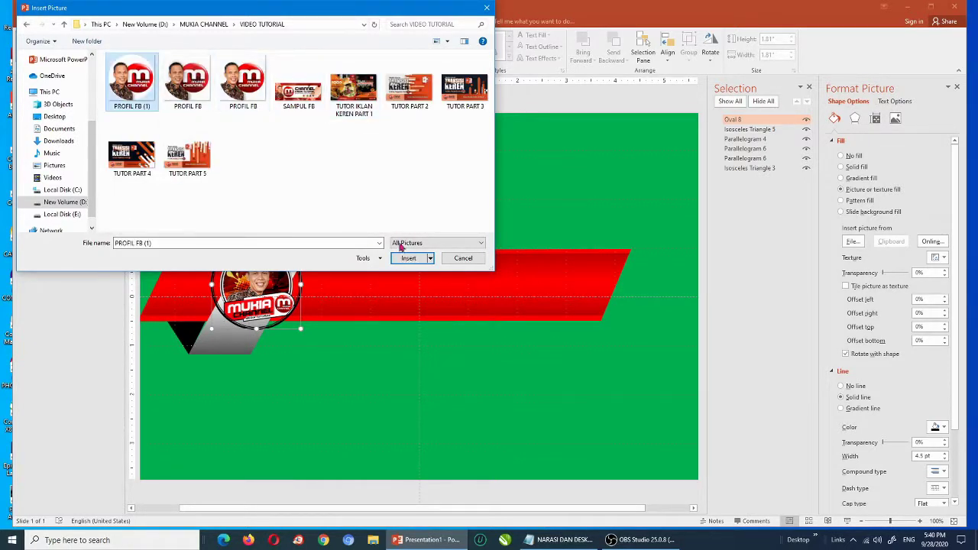
{"action": "left_click", "coordinate": [420, 258]}
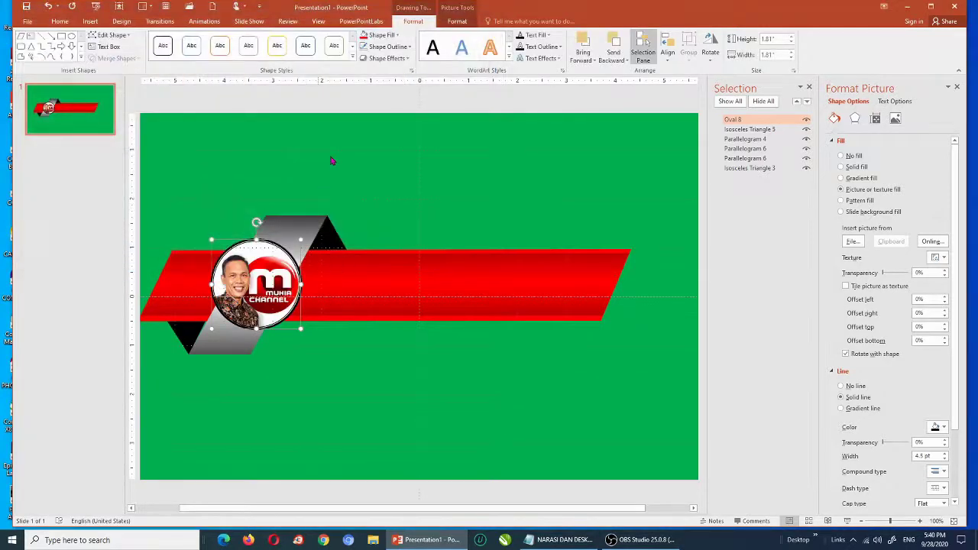
{"action": "left_click", "coordinate": [332, 103]}
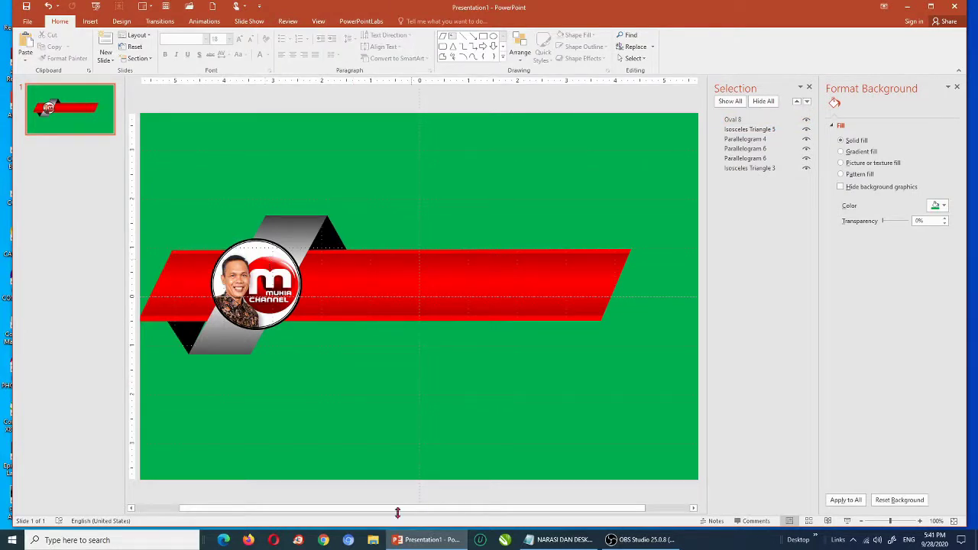
{"action": "left_click_drag", "start_coordinate": [371, 513], "coordinate": [342, 513]}
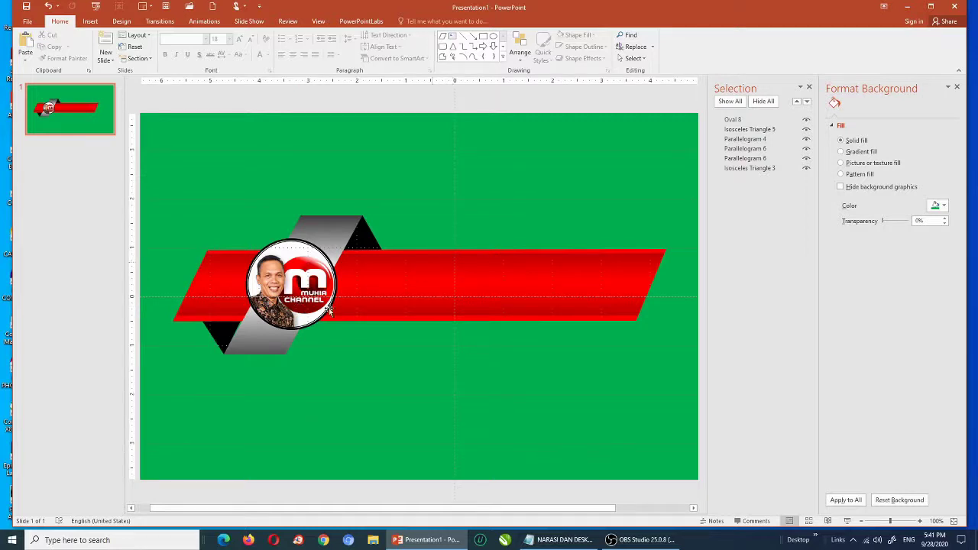
{"action": "left_click", "coordinate": [234, 330]}
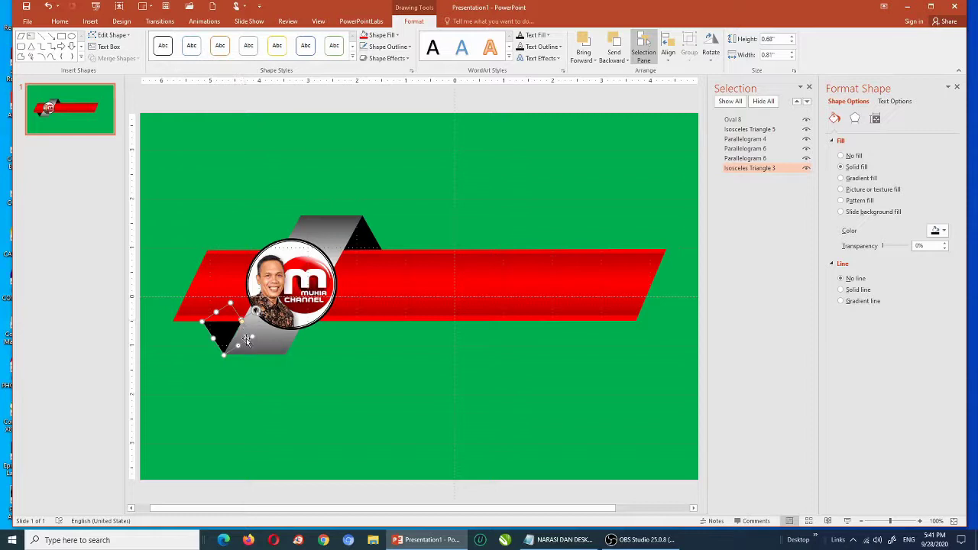
{"action": "left_click", "coordinate": [285, 389]}
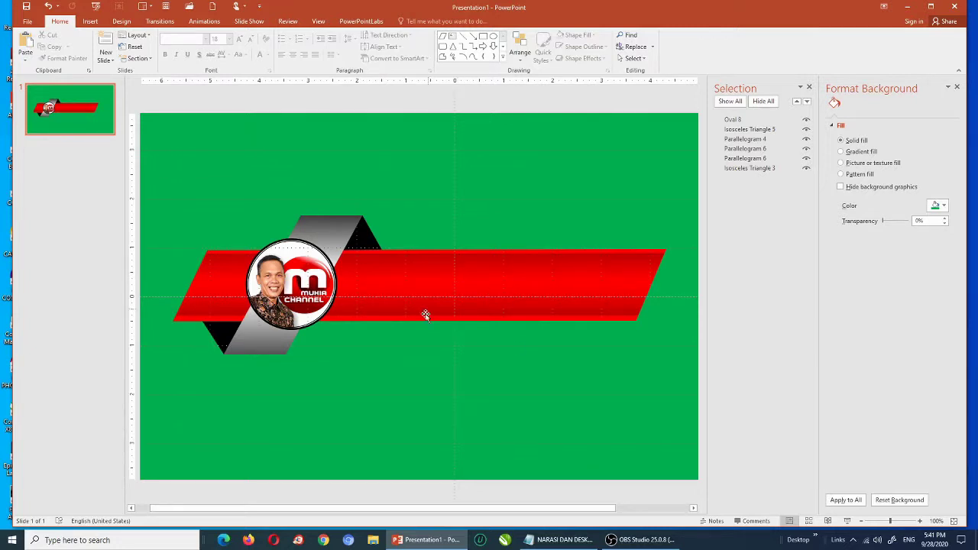
{"action": "left_click", "coordinate": [89, 23]}
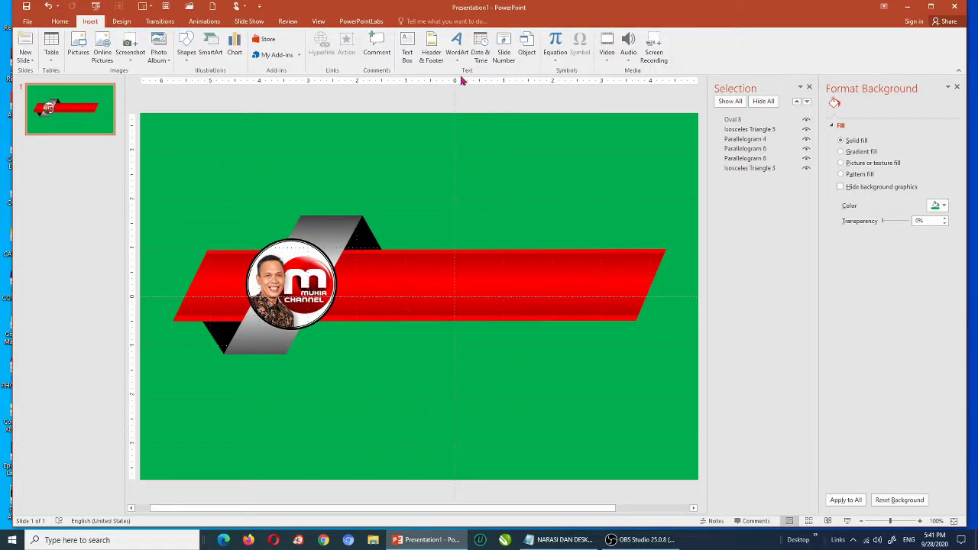
- Draw a text box across the red banner and type SUBSCRIBE NOW
{"action": "left_click", "coordinate": [406, 48]}
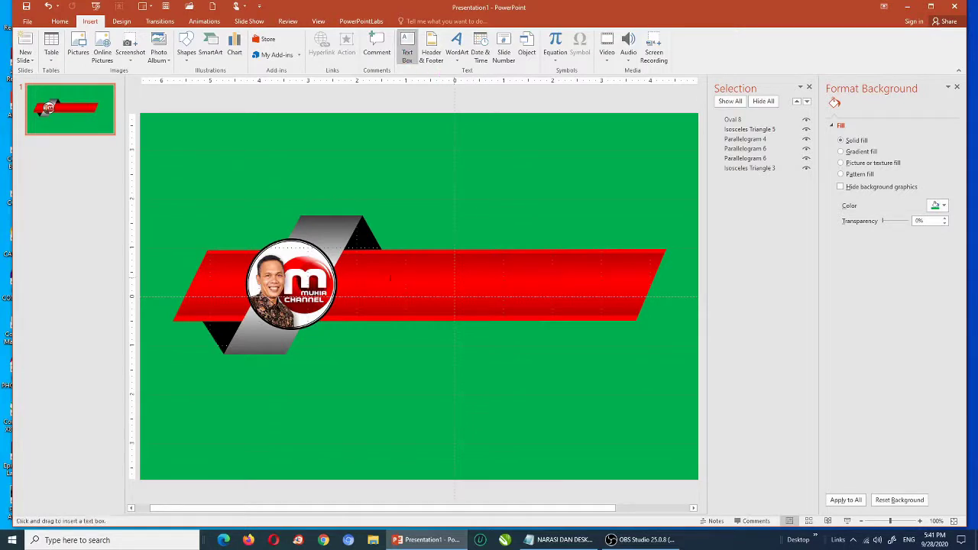
{"action": "left_click_drag", "start_coordinate": [349, 267], "coordinate": [633, 304]}
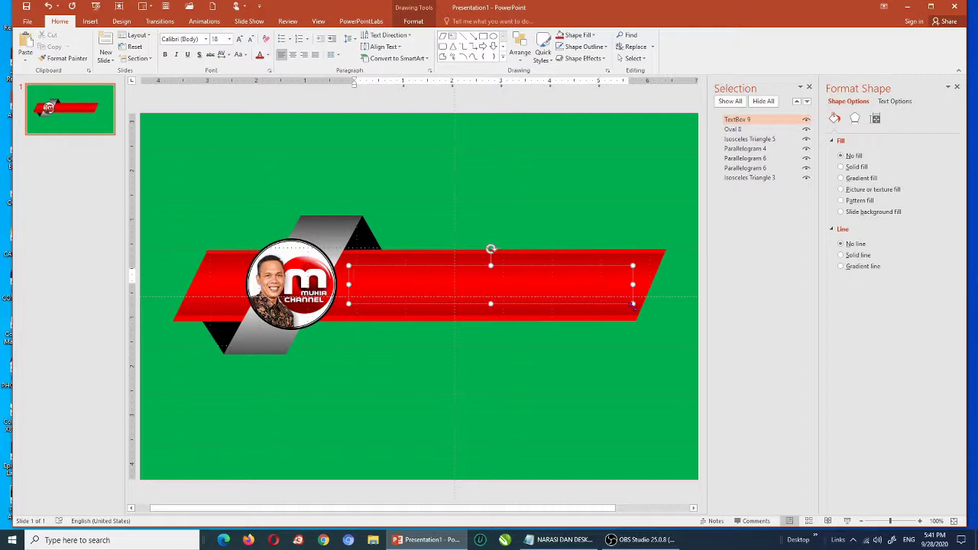
{"action": "type", "text": "Su"}
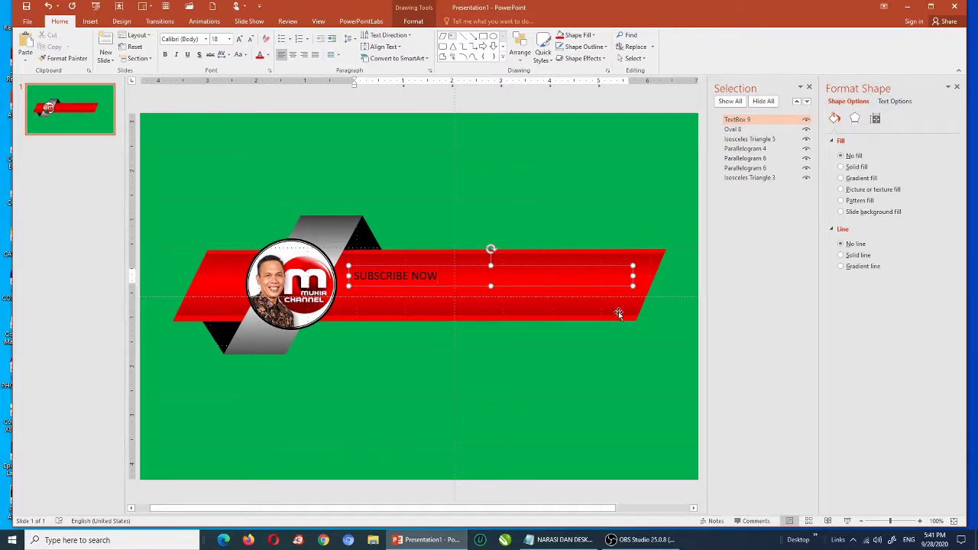
- Enlarge the SUBSCRIBE NOW text to 60 pt and widen the box so it fits on one line
{"action": "left_click", "coordinate": [449, 267]}
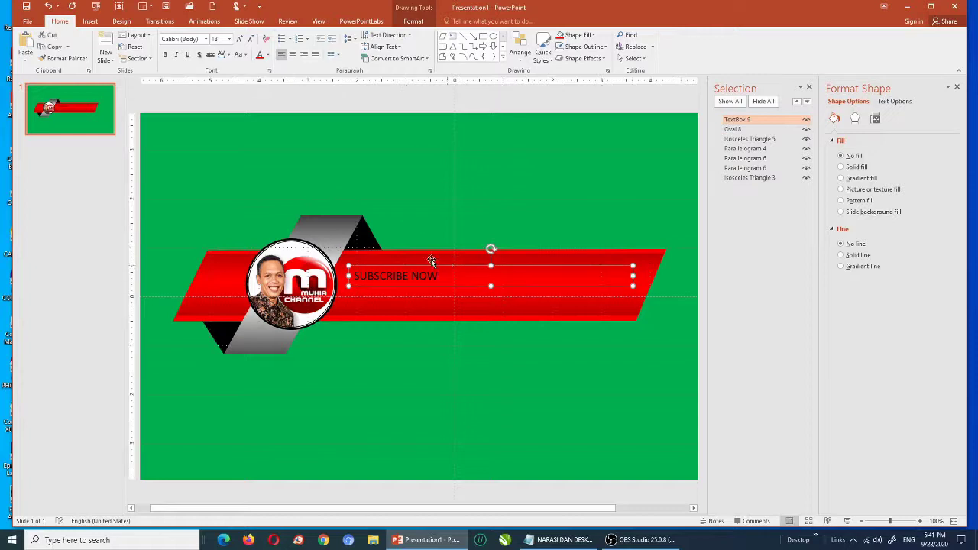
{"action": "left_click", "coordinate": [240, 43]}
{"action": "left_click", "coordinate": [240, 43]}
{"action": "left_click", "coordinate": [240, 42]}
{"action": "left_click", "coordinate": [240, 43]}
{"action": "left_click", "coordinate": [240, 43]}
{"action": "left_click", "coordinate": [240, 42]}
{"action": "left_click", "coordinate": [239, 43]}
{"action": "left_click", "coordinate": [239, 43]}
{"action": "left_click", "coordinate": [240, 43]}
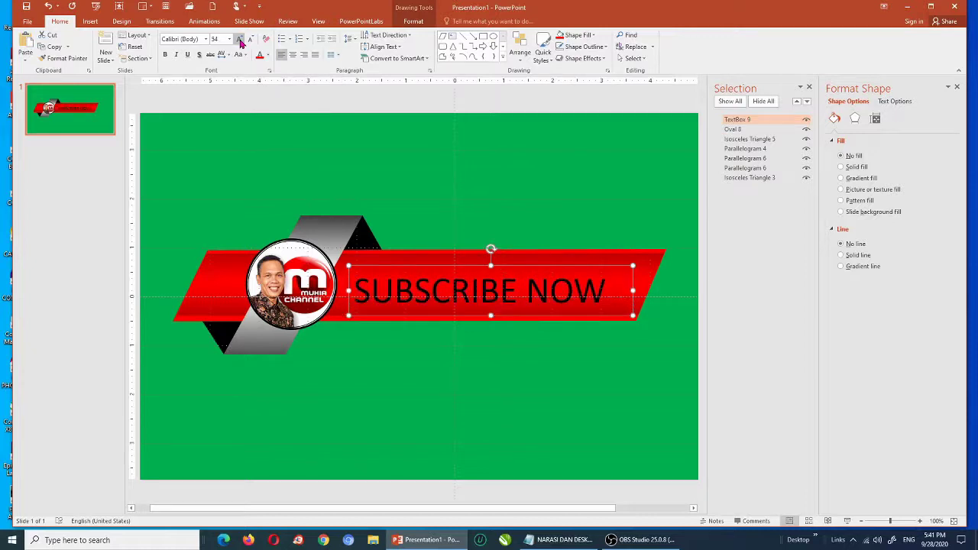
{"action": "left_click", "coordinate": [240, 42]}
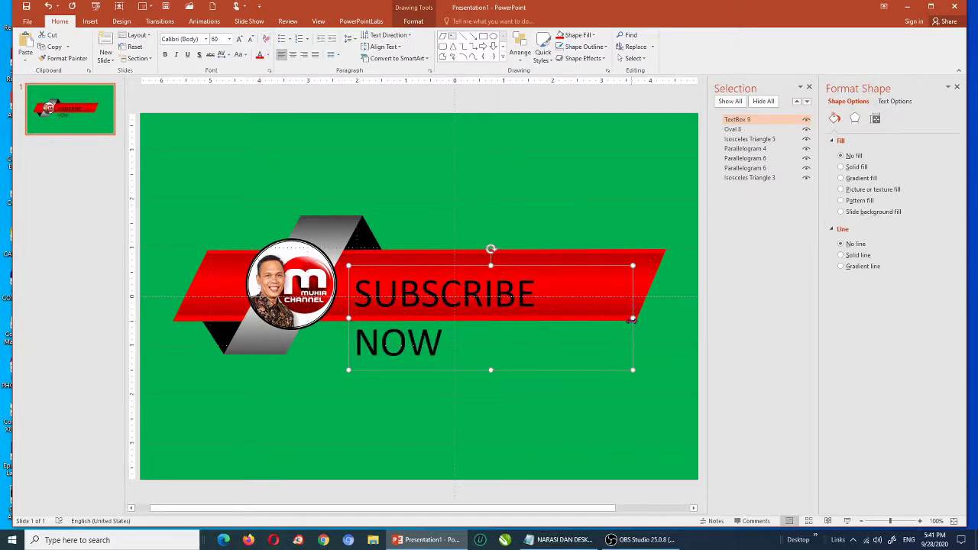
{"action": "left_click_drag", "start_coordinate": [632, 317], "coordinate": [675, 308]}
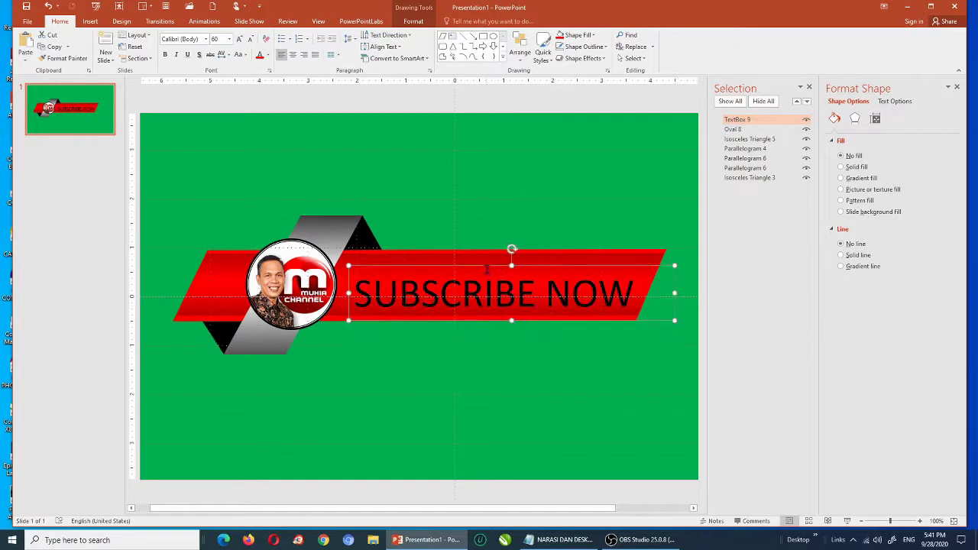
{"action": "left_click_drag", "start_coordinate": [487, 267], "coordinate": [480, 259]}
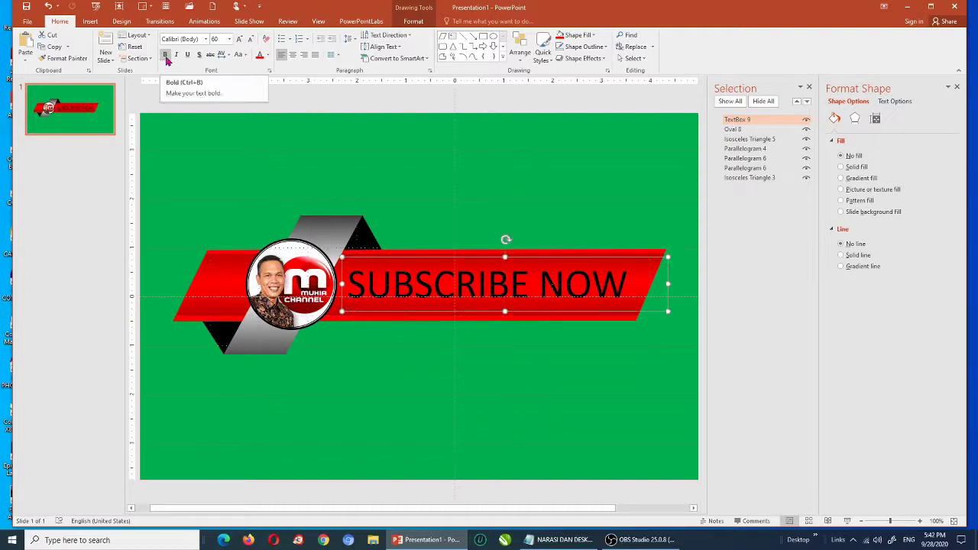
- Make the text bold, 54 pt and white, nudged into place on the banner
{"action": "left_click", "coordinate": [166, 56]}
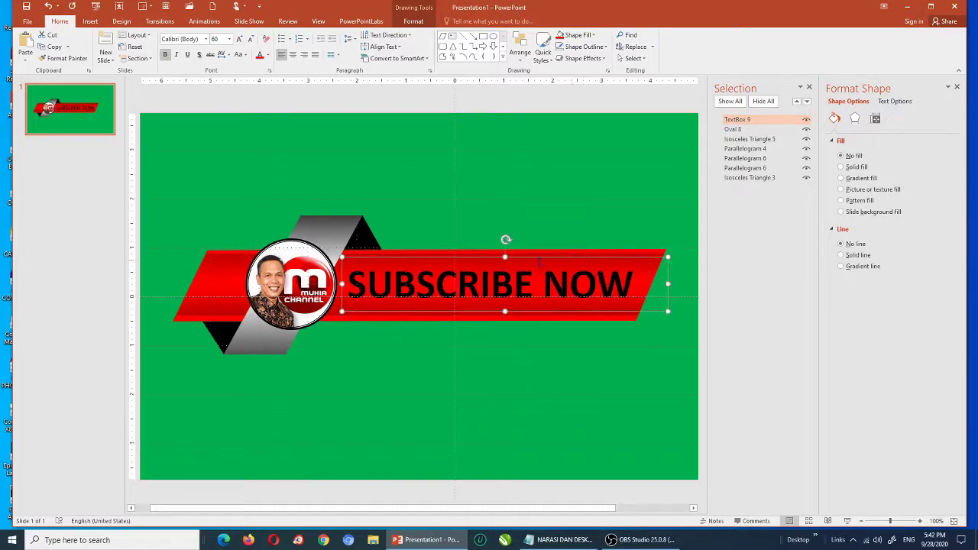
{"action": "left_click", "coordinate": [250, 38]}
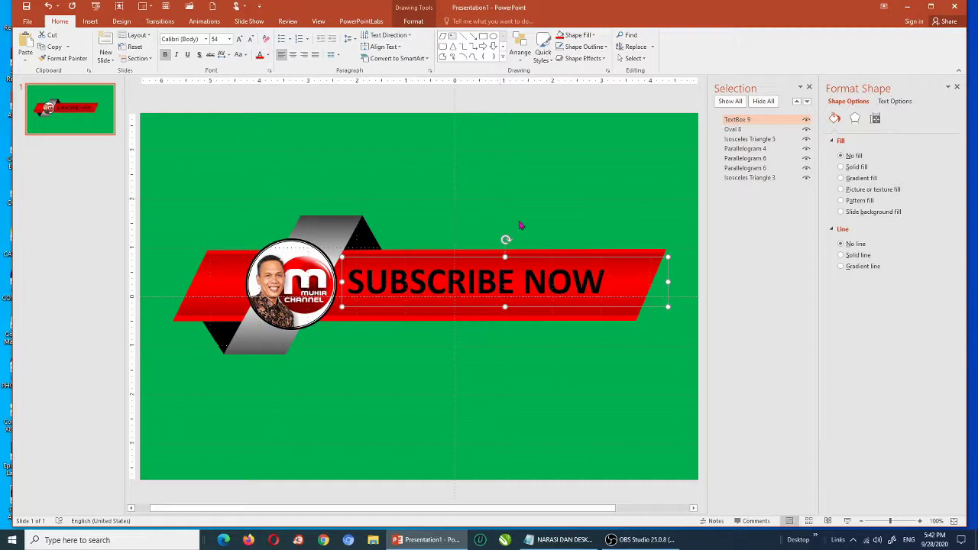
{"action": "left_click_drag", "start_coordinate": [489, 257], "coordinate": [496, 260]}
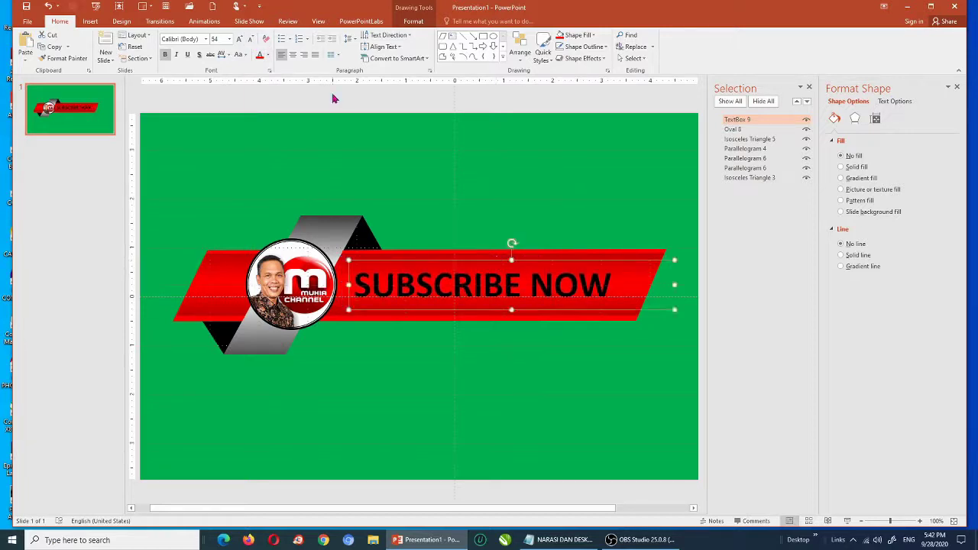
{"action": "left_click", "coordinate": [267, 55]}
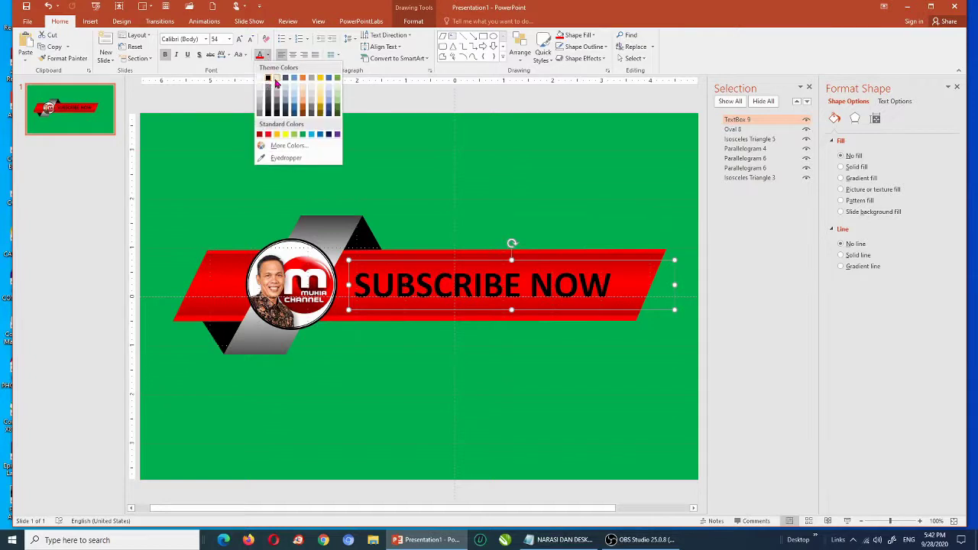
{"action": "left_click", "coordinate": [259, 77]}
{"action": "left_click", "coordinate": [557, 204]}
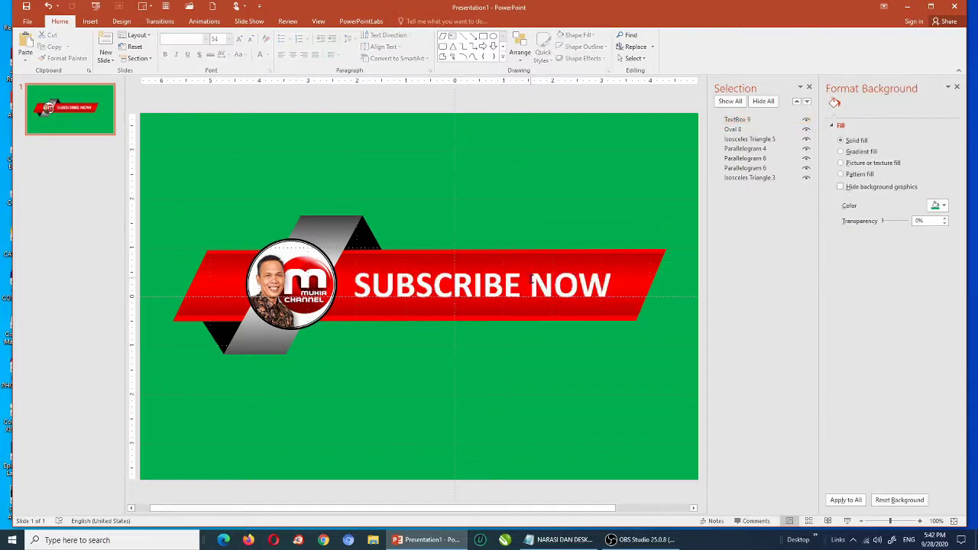
{"action": "left_click", "coordinate": [599, 287]}
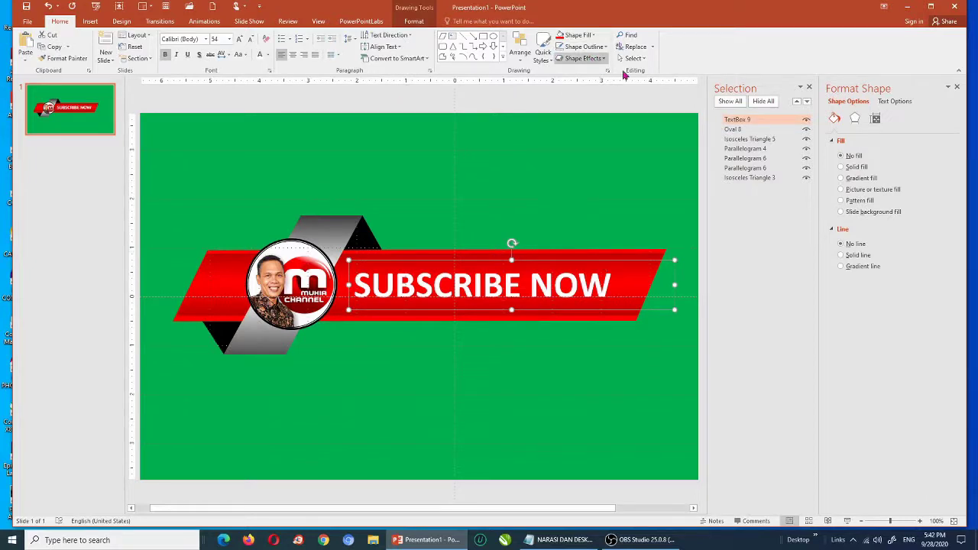
- Give the SUBSCRIBE NOW text box an outer shadow and expand its shadow settings
{"action": "left_click", "coordinate": [585, 58]}
{"action": "mouse_move", "coordinate": [603, 78]}
{"action": "mouse_move", "coordinate": [600, 100]}
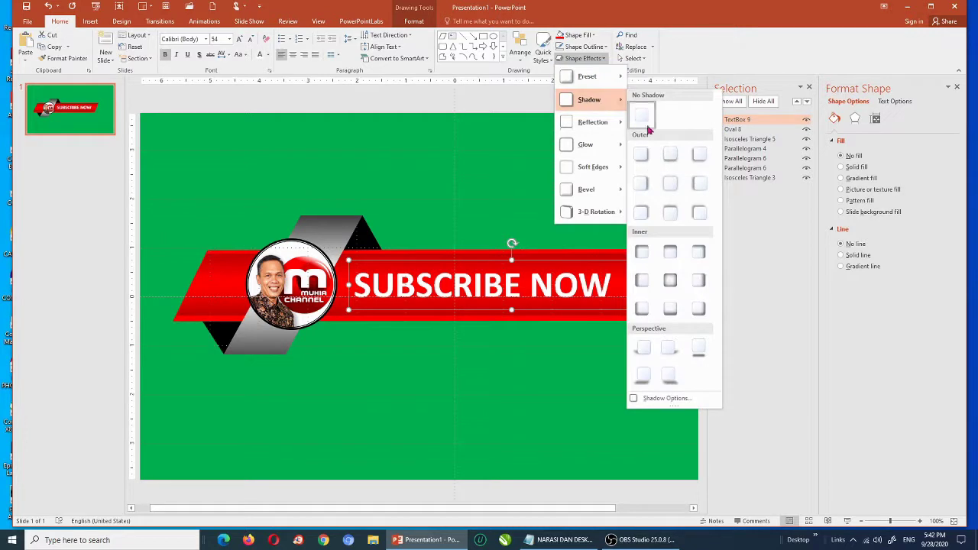
{"action": "left_click", "coordinate": [642, 167]}
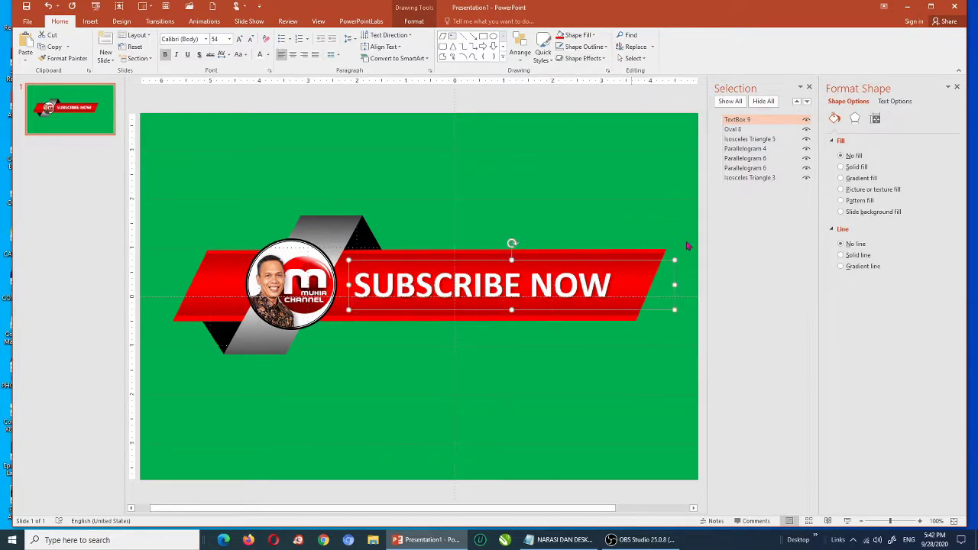
{"action": "left_click", "coordinate": [854, 119]}
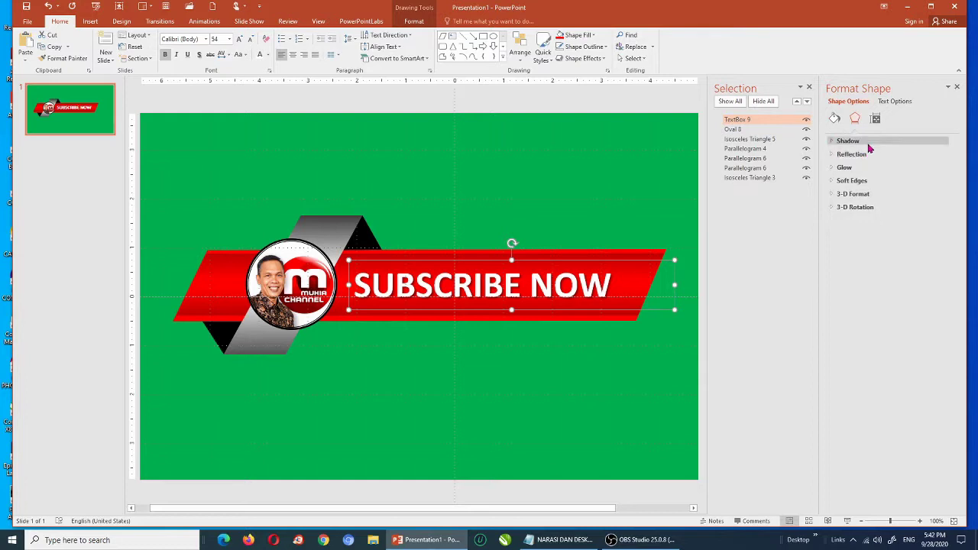
{"action": "left_click", "coordinate": [866, 142]}
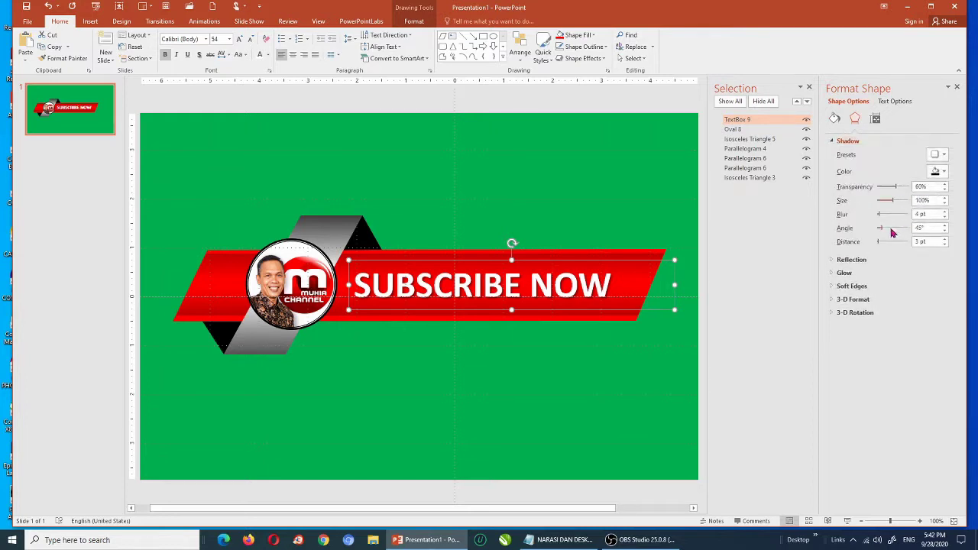
- Try shadow distance 8 pt, lower transparency and size around 100%
{"action": "left_click", "coordinate": [945, 239]}
{"action": "left_click", "coordinate": [945, 240]}
{"action": "left_click", "coordinate": [945, 240]}
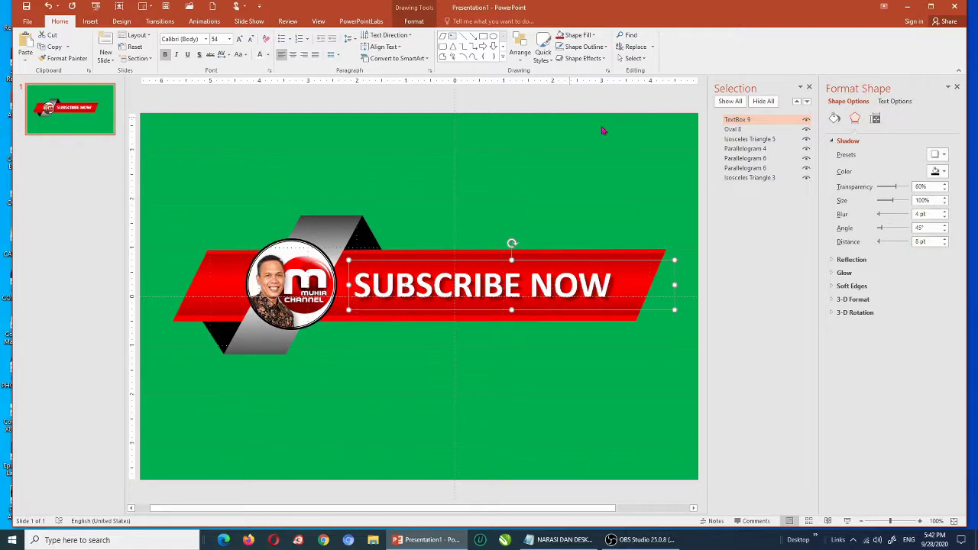
{"action": "left_click", "coordinate": [945, 191]}
{"action": "left_click", "coordinate": [945, 203]}
{"action": "left_click", "coordinate": [946, 198]}
{"action": "left_click", "coordinate": [946, 198]}
- Reapply a shadow preset, settling on 60% transparency, 4 pt blur, 45° angle, 5 pt distance
{"action": "left_click", "coordinate": [937, 154]}
{"action": "left_click", "coordinate": [925, 212]}
{"action": "left_click", "coordinate": [945, 244]}
{"action": "left_click", "coordinate": [944, 245]}
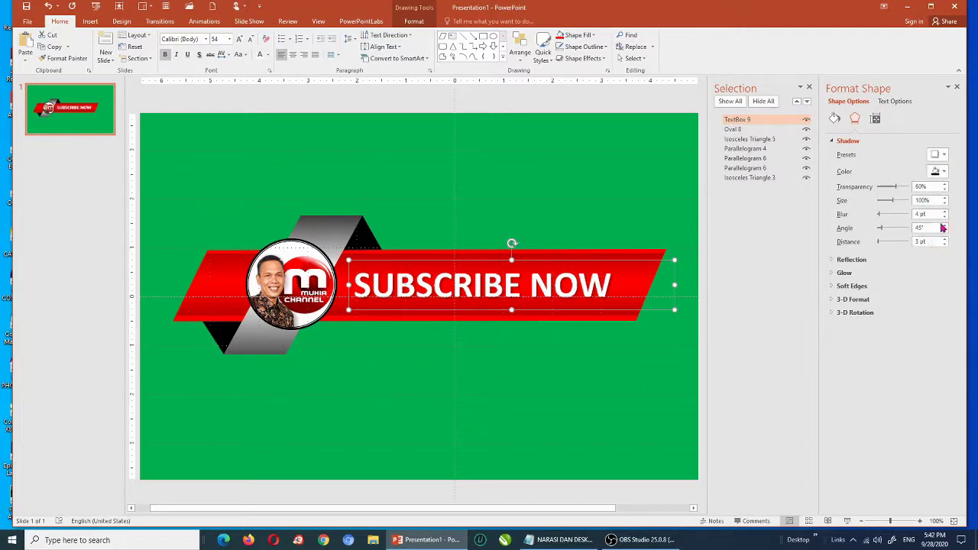
{"action": "left_click", "coordinate": [945, 217]}
{"action": "left_click", "coordinate": [945, 216]}
{"action": "left_click", "coordinate": [945, 204]}
{"action": "left_click", "coordinate": [945, 204]}
{"action": "left_click", "coordinate": [945, 204]}
{"action": "left_click", "coordinate": [945, 204]}
{"action": "left_click", "coordinate": [940, 156]}
{"action": "left_click", "coordinate": [907, 229]}
{"action": "left_click", "coordinate": [469, 216]}
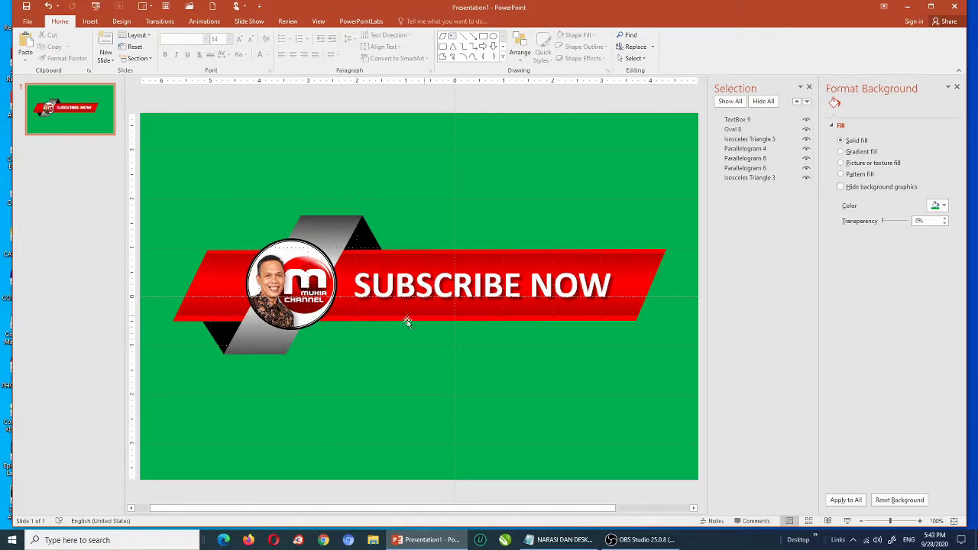
{"action": "left_click", "coordinate": [91, 22]}
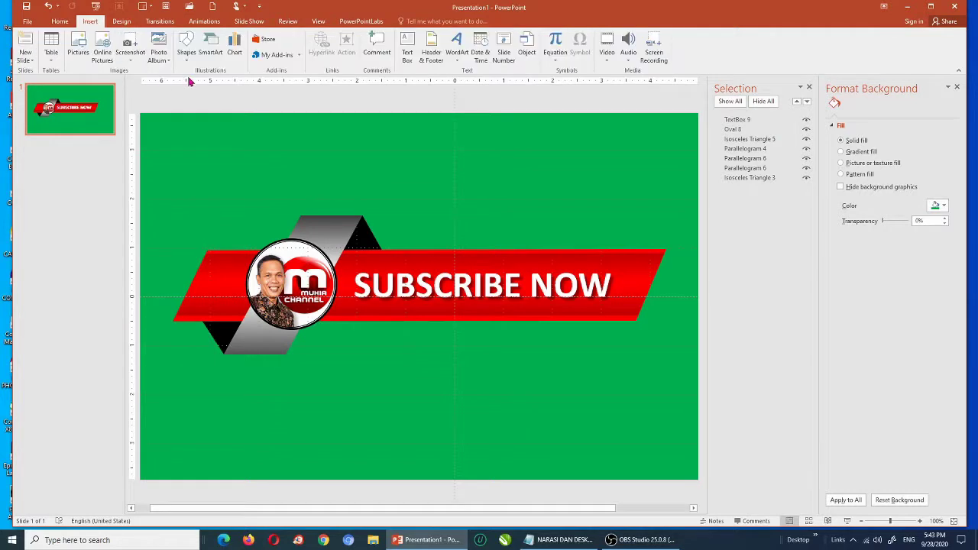
- Draw a thin parallelogram just beneath the red banner
{"action": "left_click", "coordinate": [187, 58]}
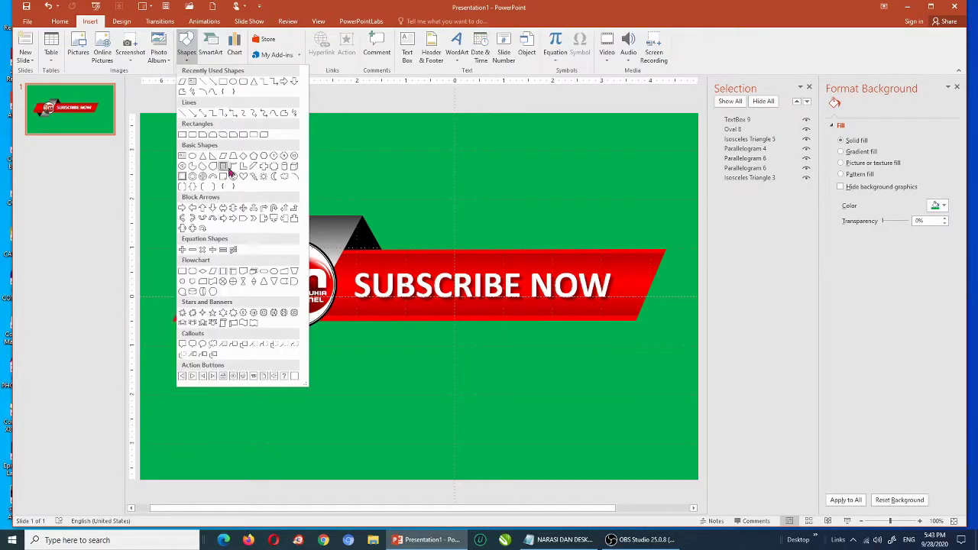
{"action": "left_click", "coordinate": [224, 157]}
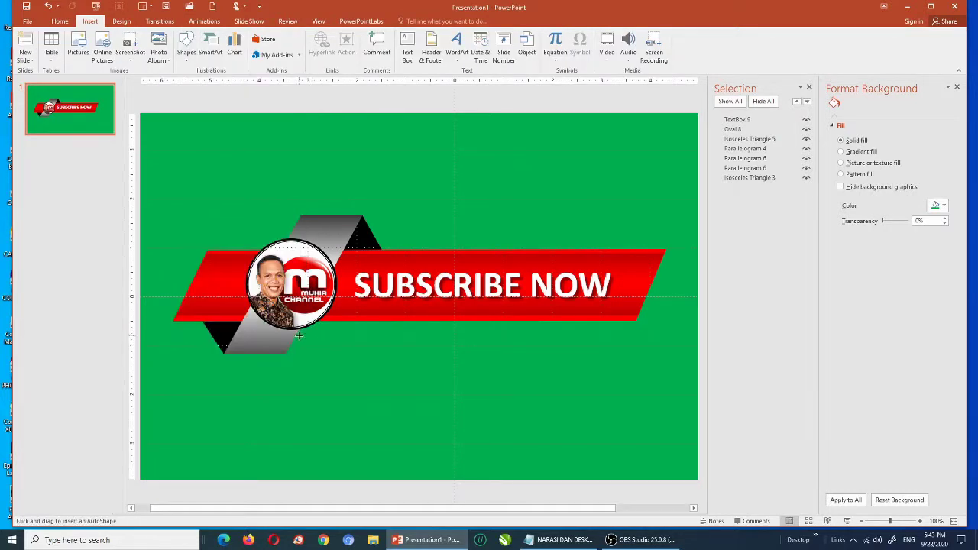
{"action": "left_click_drag", "start_coordinate": [297, 334], "coordinate": [606, 346]}
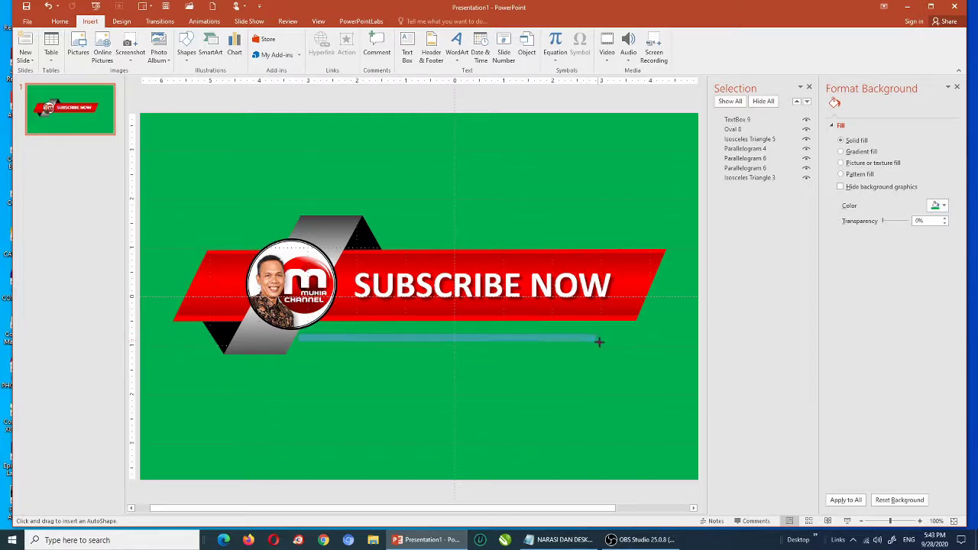
{"action": "left_click_drag", "start_coordinate": [608, 347], "coordinate": [601, 348]}
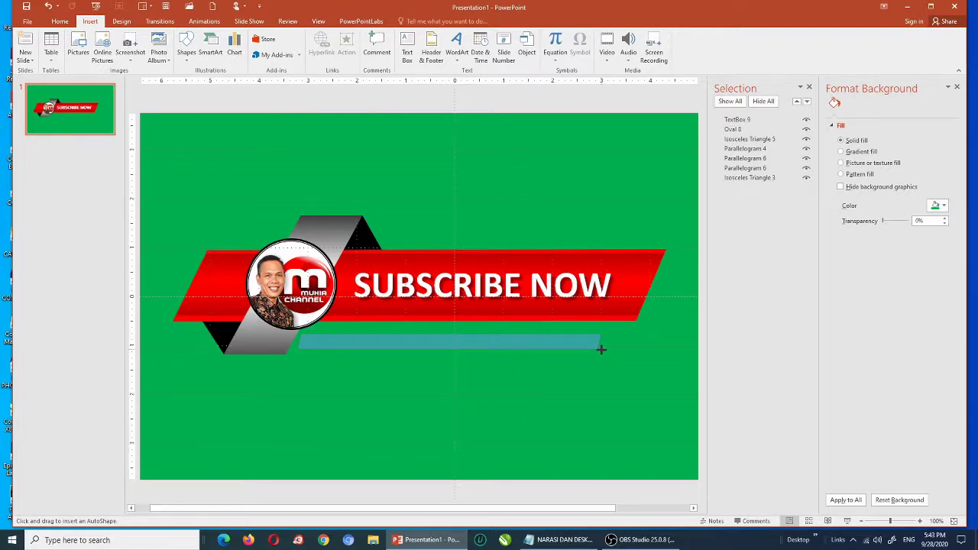
{"action": "left_click_drag", "start_coordinate": [600, 349], "coordinate": [601, 349]}
{"action": "left_click_drag", "start_coordinate": [432, 337], "coordinate": [429, 328]}
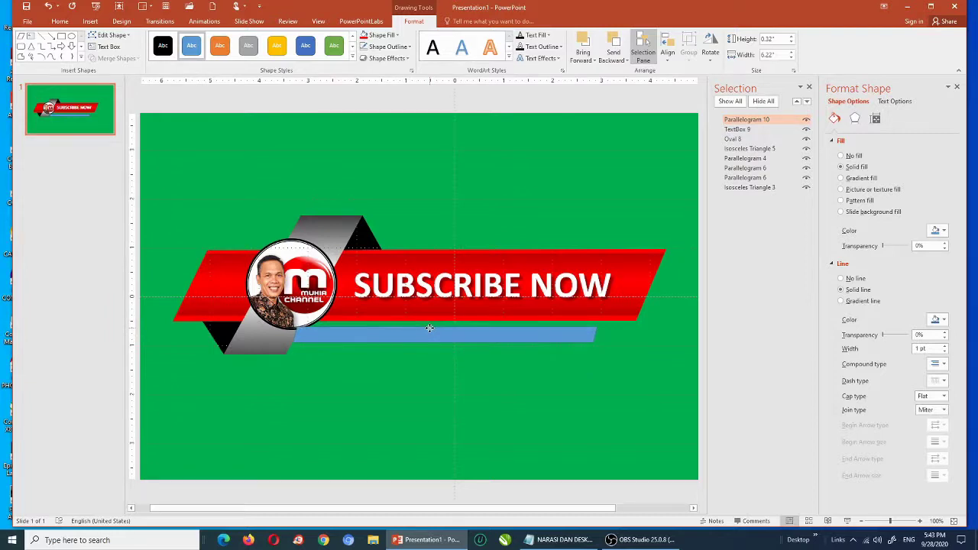
{"action": "left_click_drag", "start_coordinate": [430, 328], "coordinate": [430, 329]}
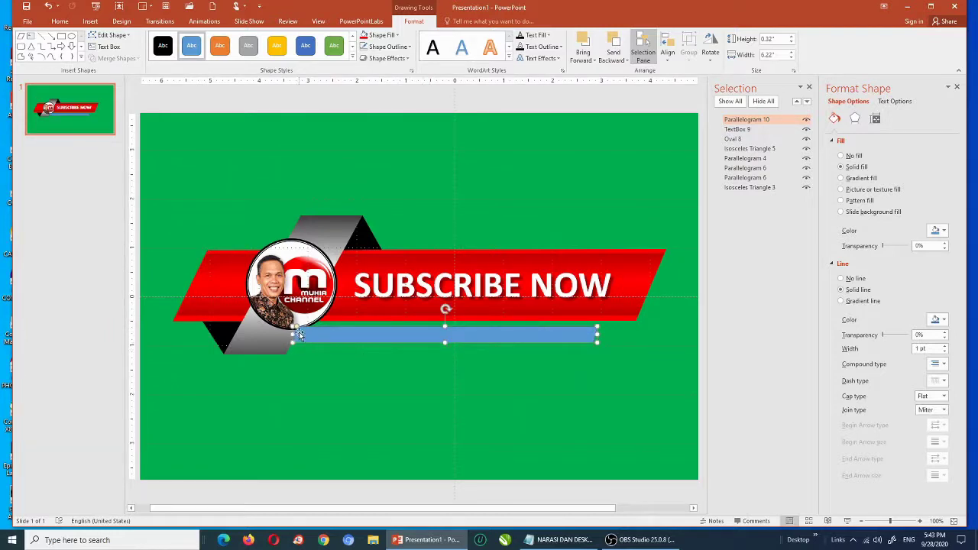
{"action": "left_click_drag", "start_coordinate": [297, 326], "coordinate": [303, 327]}
- Send the parallelogram backward so it sits behind the logo circle
{"action": "left_click", "coordinate": [806, 102]}
{"action": "left_click", "coordinate": [807, 103]}
{"action": "left_click", "coordinate": [807, 104]}
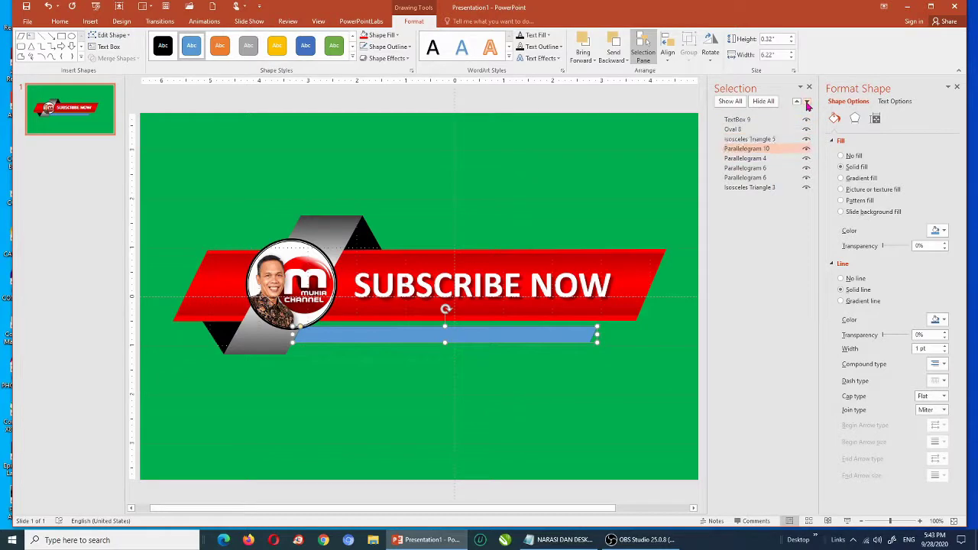
{"action": "left_click", "coordinate": [369, 366]}
{"action": "left_click", "coordinate": [342, 340]}
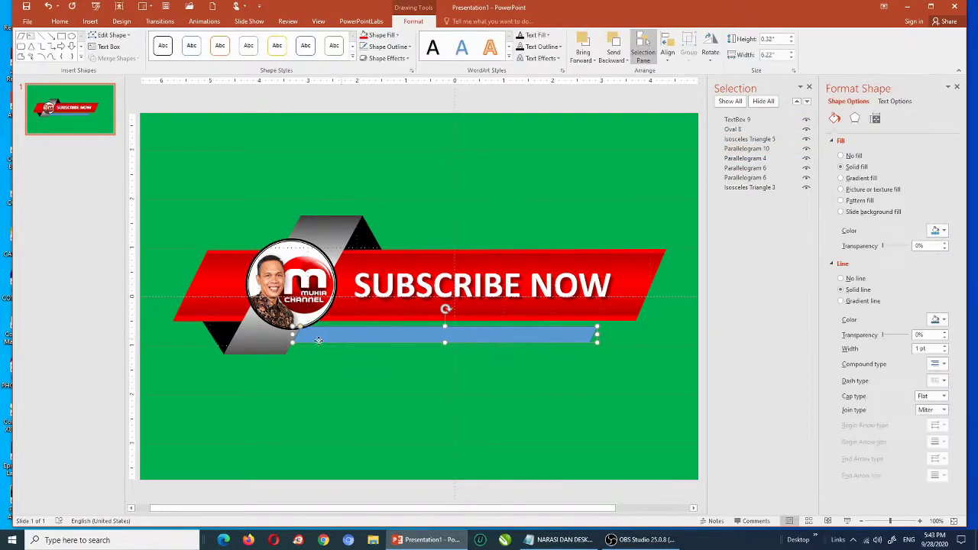
{"action": "left_click_drag", "start_coordinate": [291, 335], "coordinate": [287, 334]}
{"action": "left_click", "coordinate": [807, 104]}
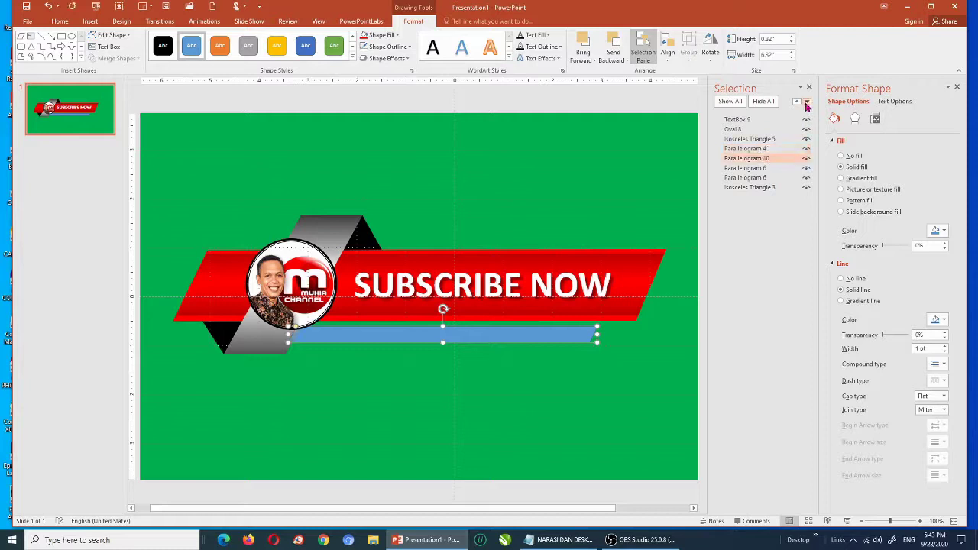
{"action": "left_click", "coordinate": [362, 351]}
{"action": "left_click", "coordinate": [436, 339]}
- Remove the parallelogram's outline, fill it red, and nudge it up slightly
{"action": "left_click", "coordinate": [388, 46]}
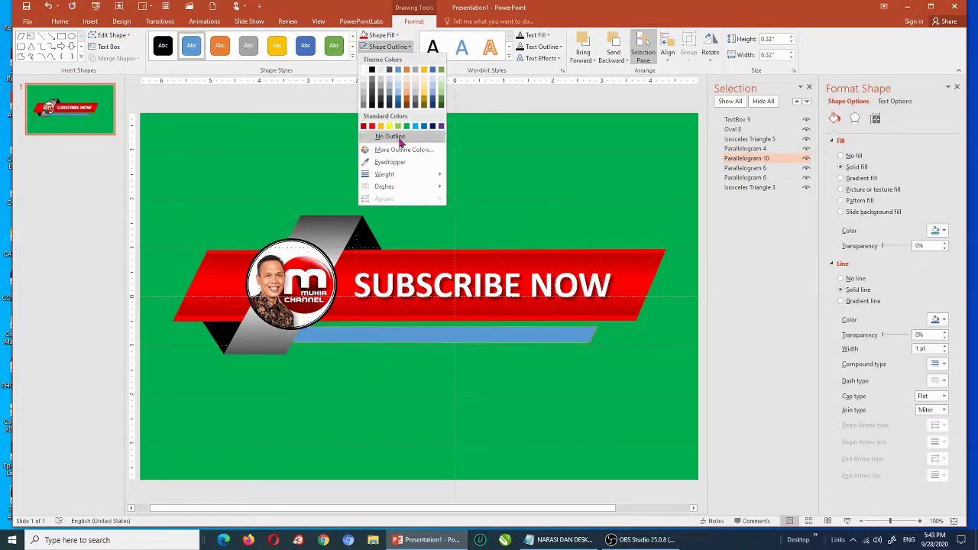
{"action": "left_click", "coordinate": [386, 139]}
{"action": "left_click", "coordinate": [365, 36]}
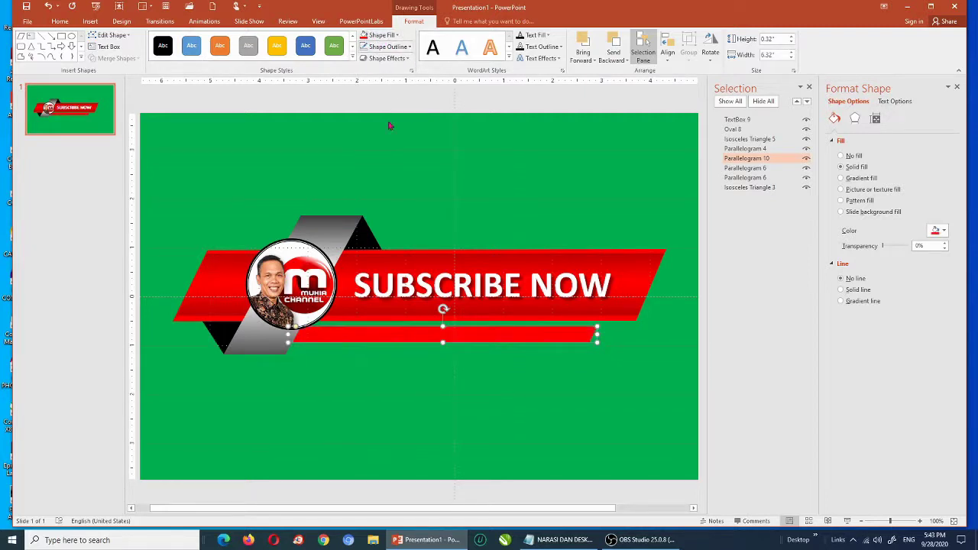
{"action": "left_click", "coordinate": [457, 357]}
{"action": "left_click", "coordinate": [463, 339]}
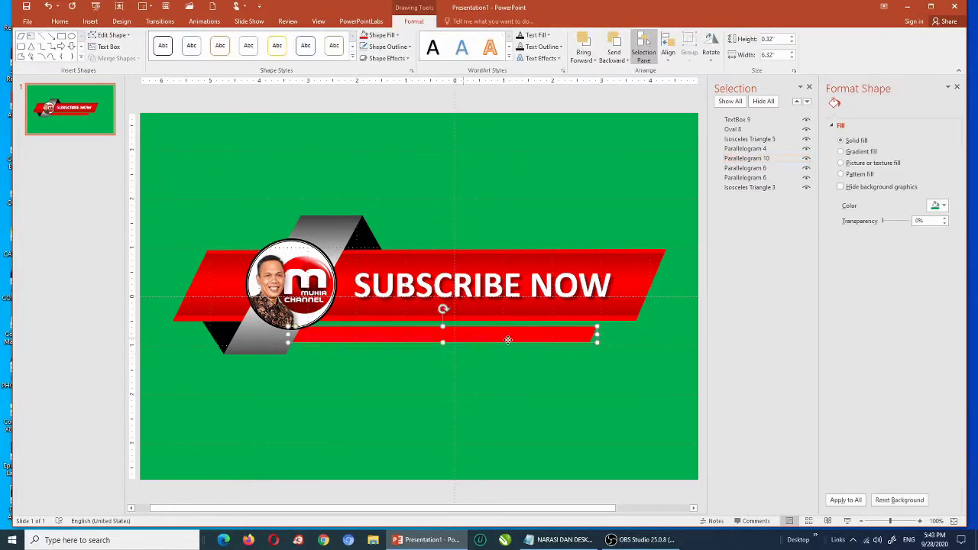
{"action": "key", "text": "Up"}
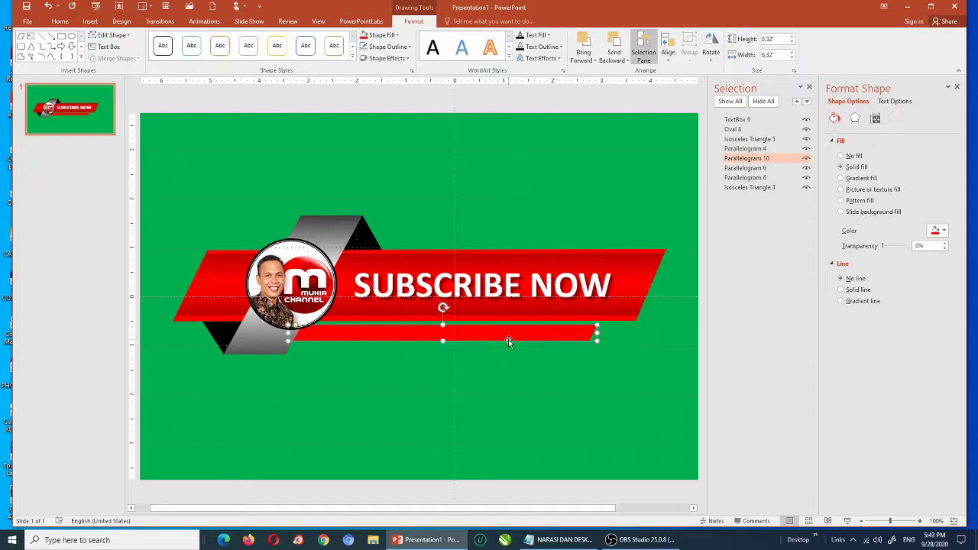
{"action": "left_click", "coordinate": [511, 393]}
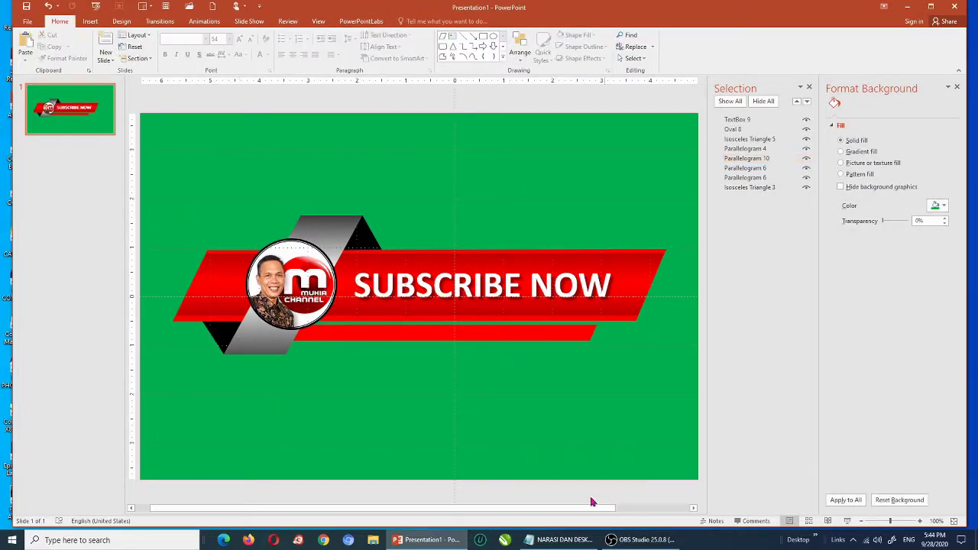
{"action": "left_click", "coordinate": [692, 511]}
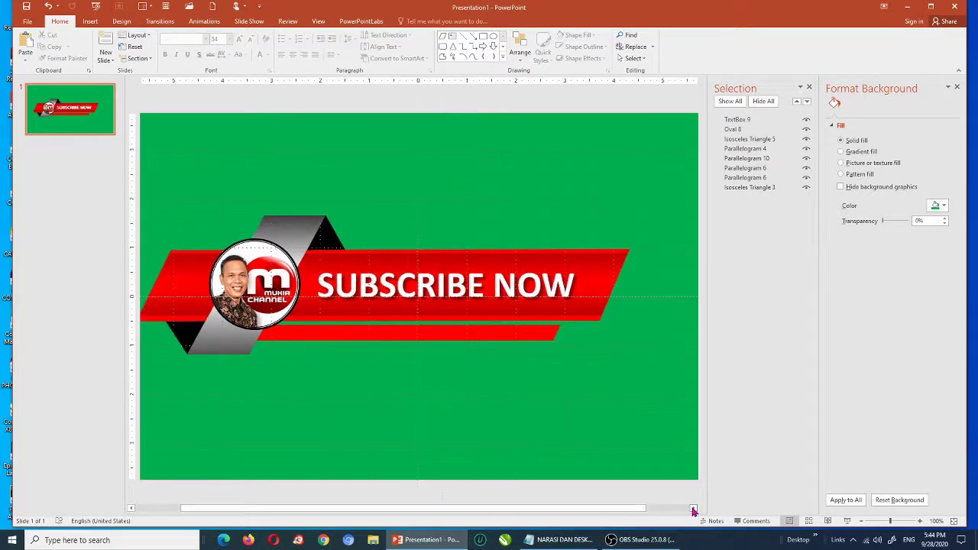
{"action": "left_click", "coordinate": [91, 22]}
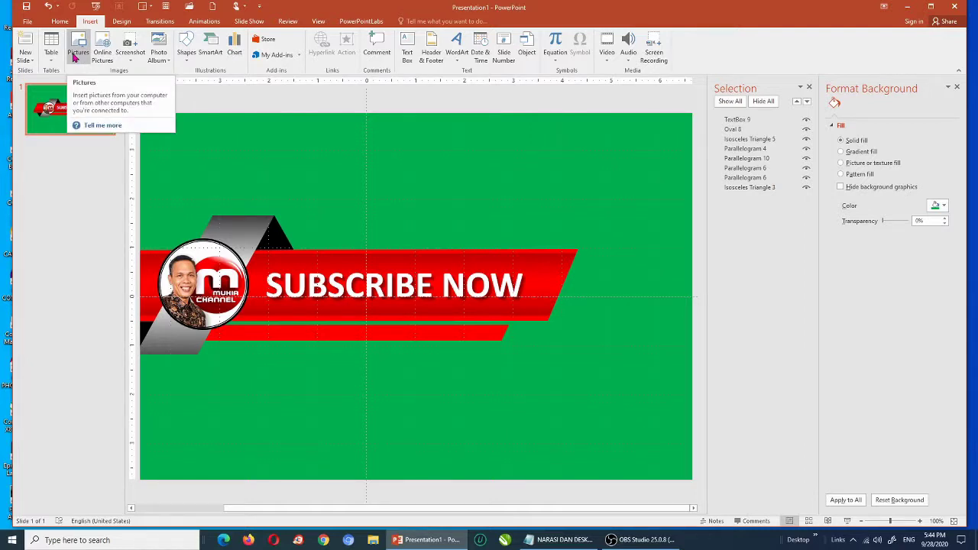
- Search the MUKIA CHANNEL and IMAGE folders for the bell icon picture
{"action": "left_click", "coordinate": [75, 58]}
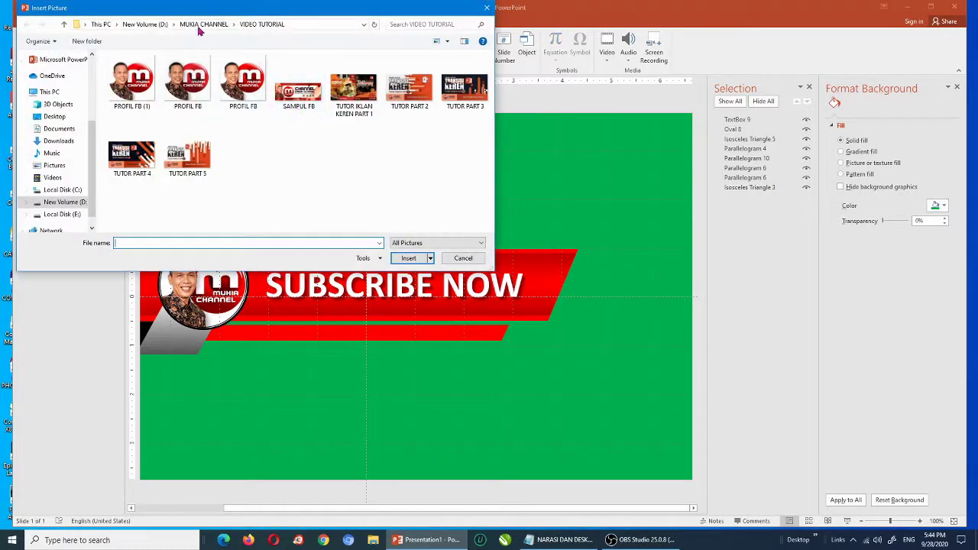
{"action": "left_click", "coordinate": [200, 26]}
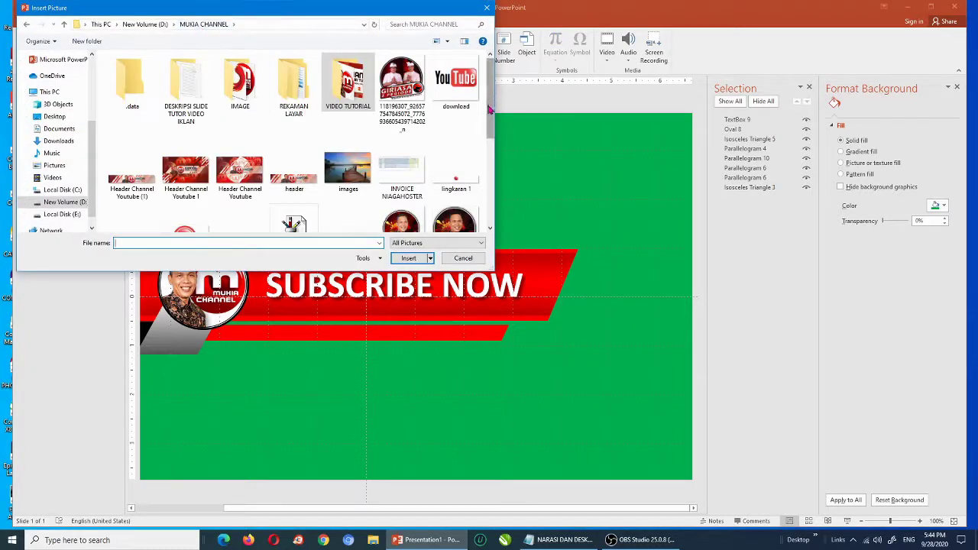
{"action": "left_click_drag", "start_coordinate": [489, 105], "coordinate": [482, 142]}
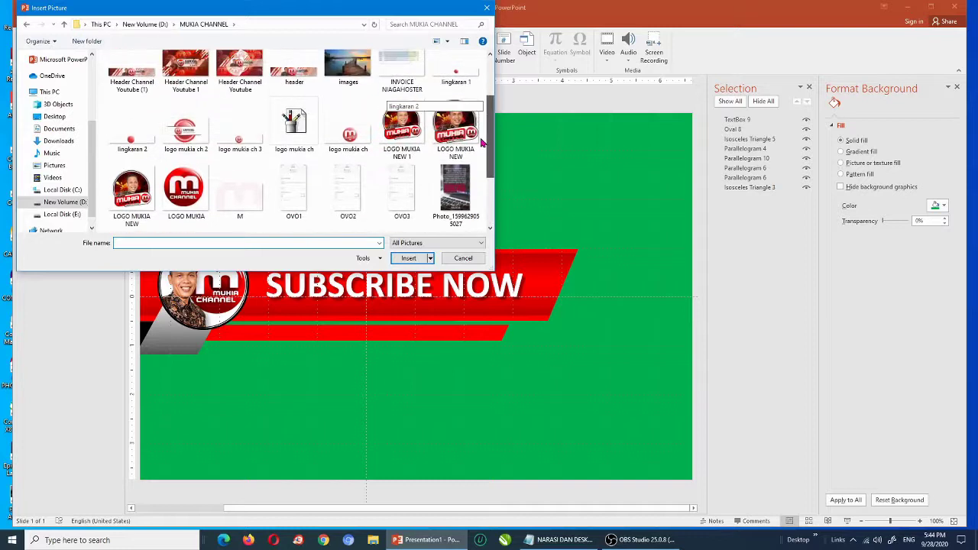
{"action": "scroll", "coordinate": [483, 141], "scroll_direction": "up", "scroll_amount": 3}
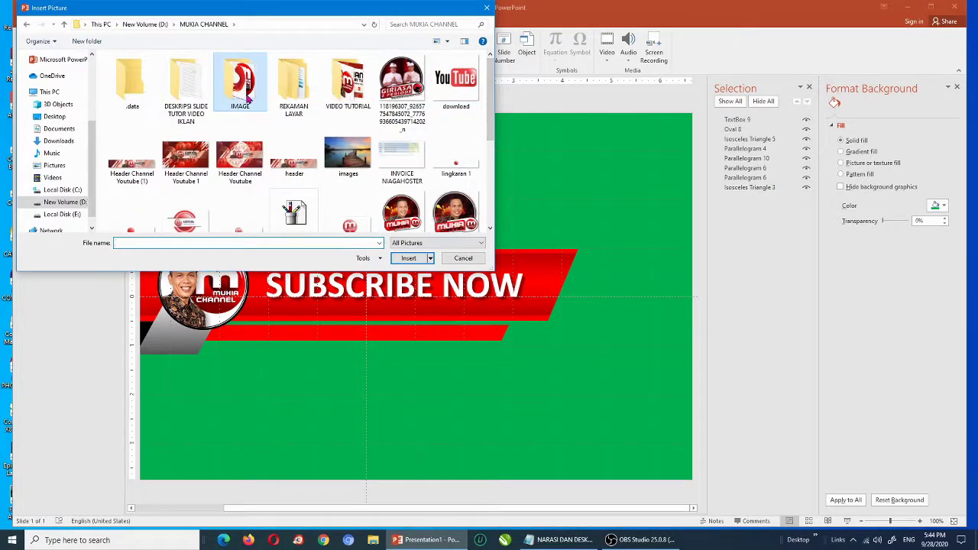
{"action": "double_click", "coordinate": [247, 97]}
{"action": "scroll", "coordinate": [439, 92], "scroll_direction": "down", "scroll_amount": 3}
{"action": "scroll", "coordinate": [440, 92], "scroll_direction": "down", "scroll_amount": 3}
{"action": "scroll", "coordinate": [439, 92], "scroll_direction": "up", "scroll_amount": 6}
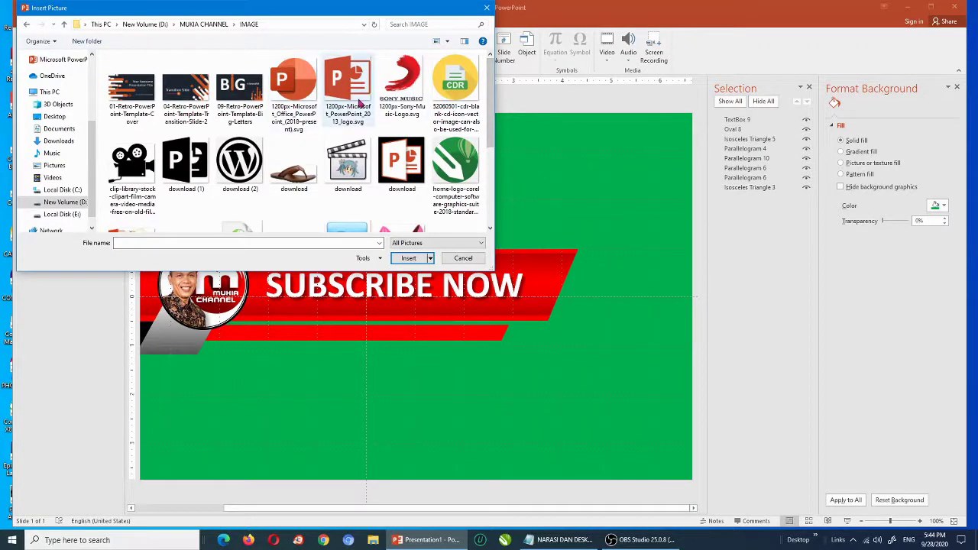
{"action": "scroll", "coordinate": [306, 115], "scroll_direction": "down", "scroll_amount": 5}
{"action": "scroll", "coordinate": [229, 77], "scroll_direction": "up", "scroll_amount": 5}
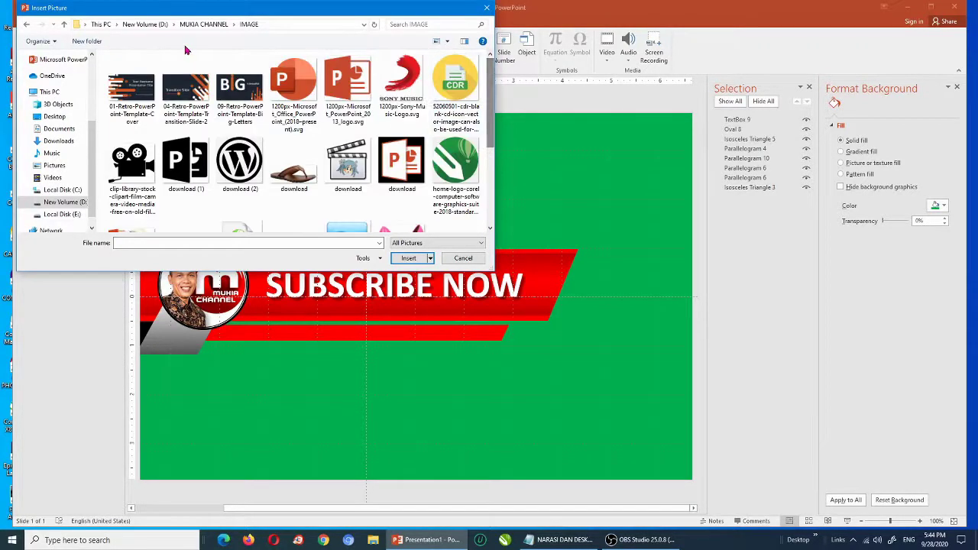
{"action": "left_click", "coordinate": [203, 23]}
{"action": "mouse_move", "coordinate": [491, 115]}
{"action": "left_mouse_down"}
{"action": "mouse_move", "coordinate": [491, 156]}
{"action": "mouse_move", "coordinate": [145, 38]}
{"action": "left_mouse_up"}
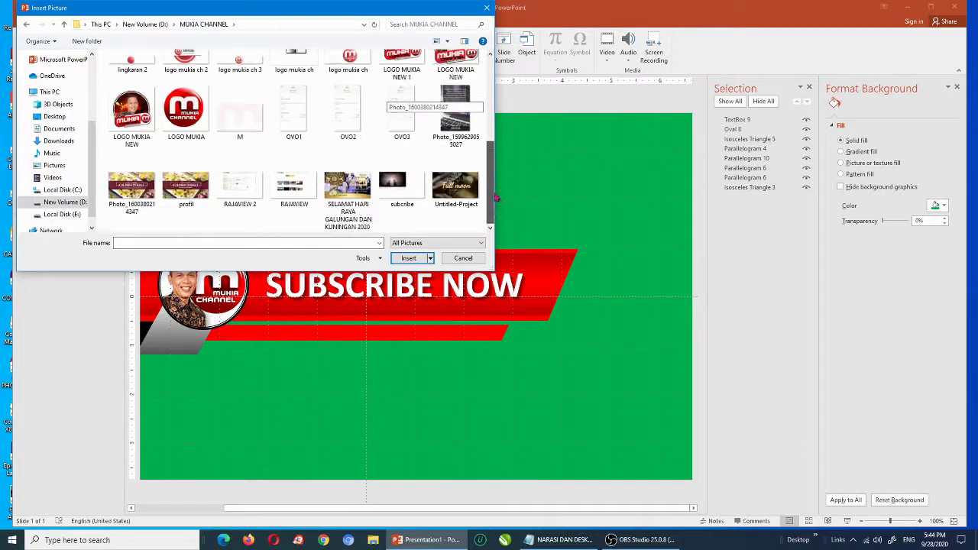
- Insert the bell-and-YouTube 'images' file from TEMPLATE POWERPOINT > SOCIAL MEDIA BUTTOM
{"action": "left_click", "coordinate": [145, 23]}
{"action": "left_click_drag", "start_coordinate": [179, 229], "coordinate": [271, 235]}
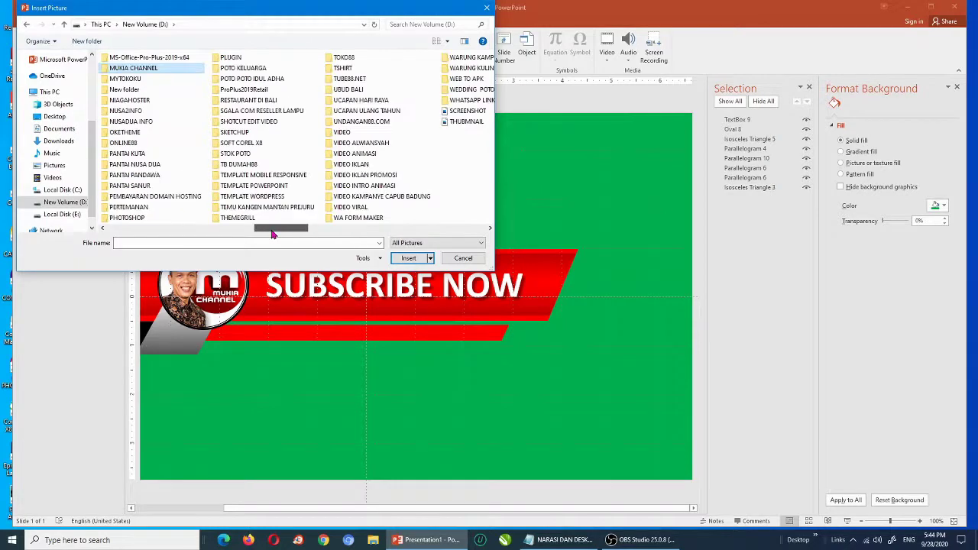
{"action": "double_click", "coordinate": [267, 186]}
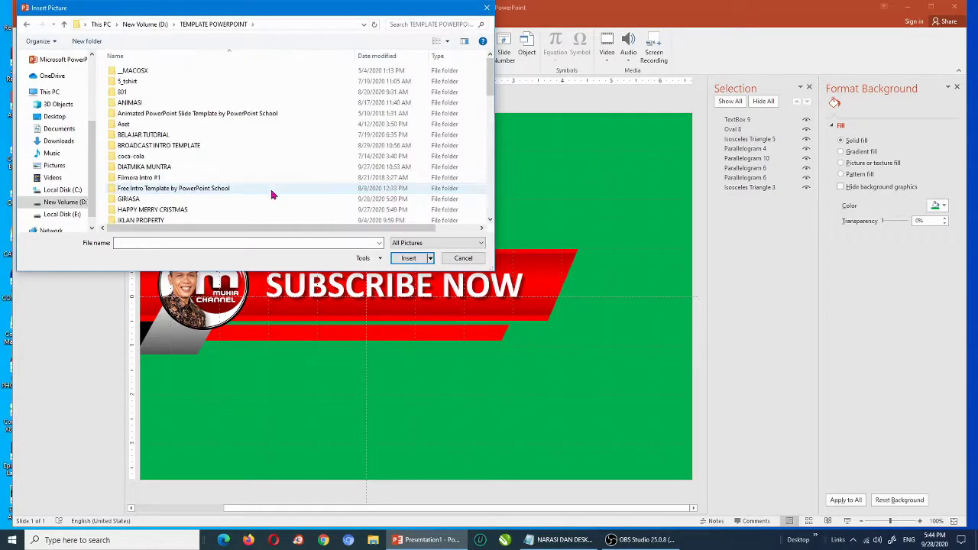
{"action": "left_click_drag", "start_coordinate": [491, 88], "coordinate": [492, 134]}
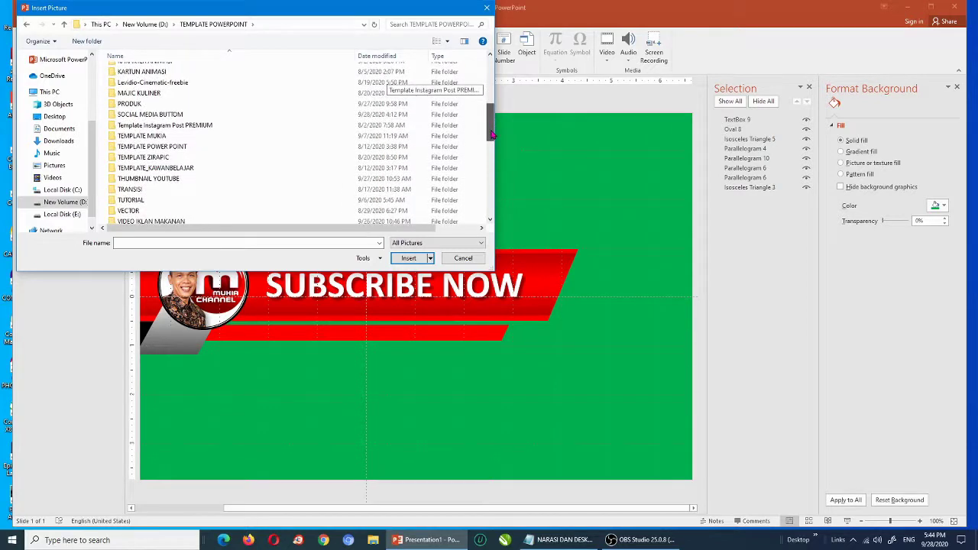
{"action": "left_click_drag", "start_coordinate": [492, 133], "coordinate": [492, 148]}
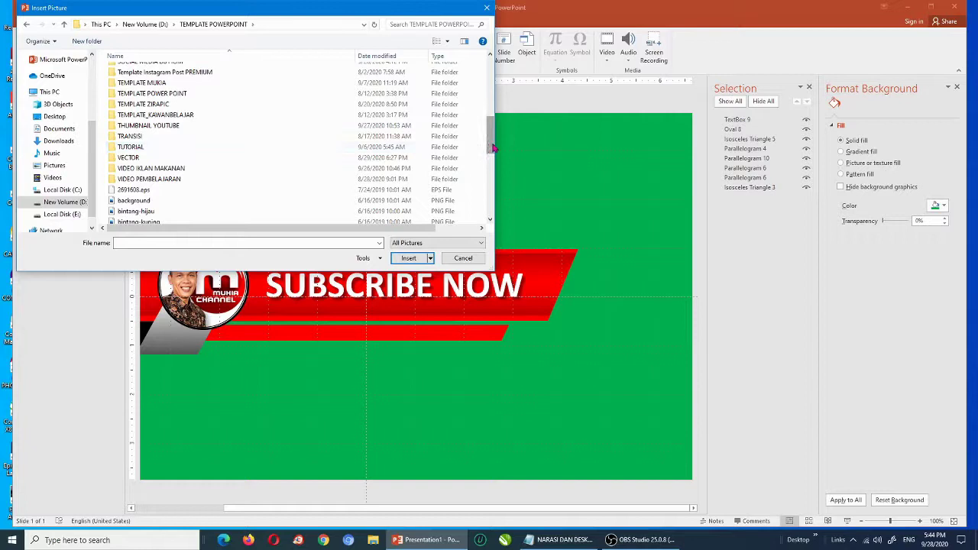
{"action": "left_click_drag", "start_coordinate": [493, 148], "coordinate": [492, 135]}
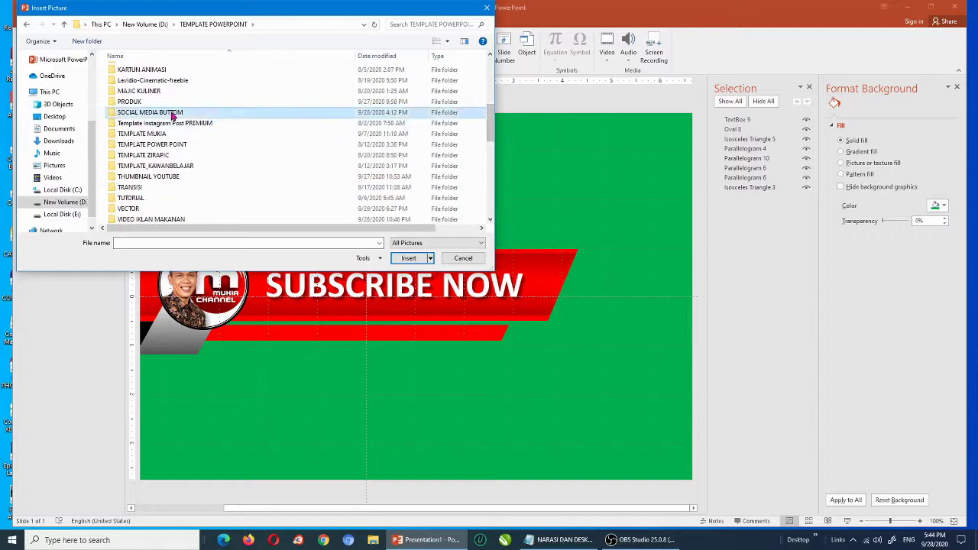
{"action": "double_click", "coordinate": [183, 112]}
{"action": "mouse_move", "coordinate": [494, 118]}
{"action": "left_mouse_down"}
{"action": "mouse_move", "coordinate": [493, 135]}
{"action": "mouse_move", "coordinate": [494, 115]}
{"action": "left_mouse_up"}
{"action": "left_click", "coordinate": [456, 77]}
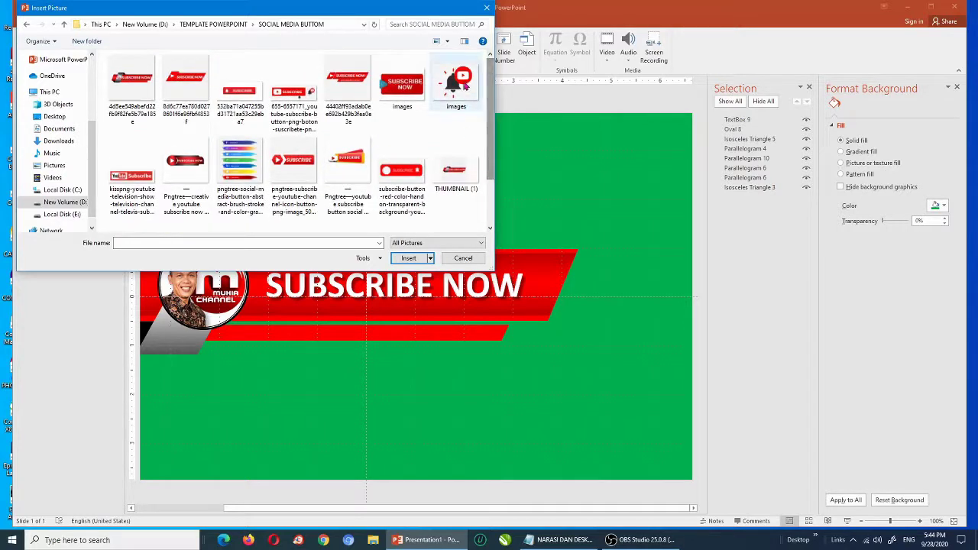
{"action": "left_click", "coordinate": [409, 257]}
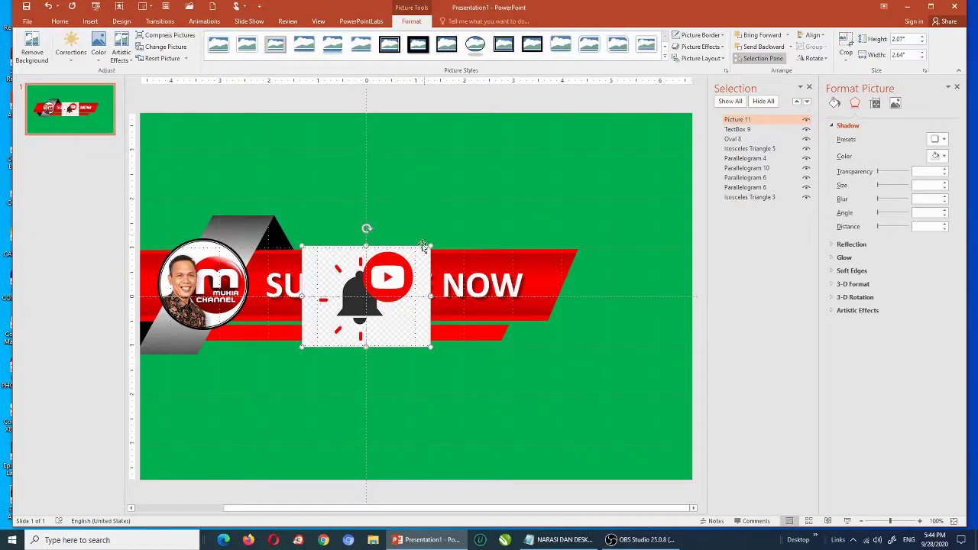
- Drag the bell-and-YouTube picture up above the SUBSCRIBE NOW banner and zoom in
{"action": "mouse_move", "coordinate": [394, 287]}
{"action": "left_mouse_down"}
{"action": "mouse_move", "coordinate": [453, 267]}
{"action": "mouse_move", "coordinate": [430, 179]}
{"action": "left_mouse_up"}
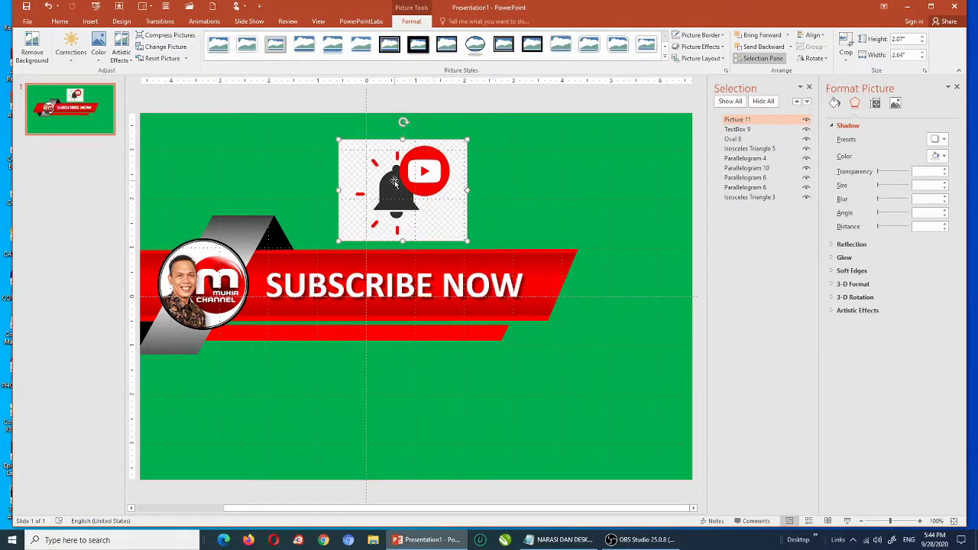
{"action": "scroll", "coordinate": [412, 111], "scroll_direction": "up", "scroll_amount": 5, "text": "ctrl"}
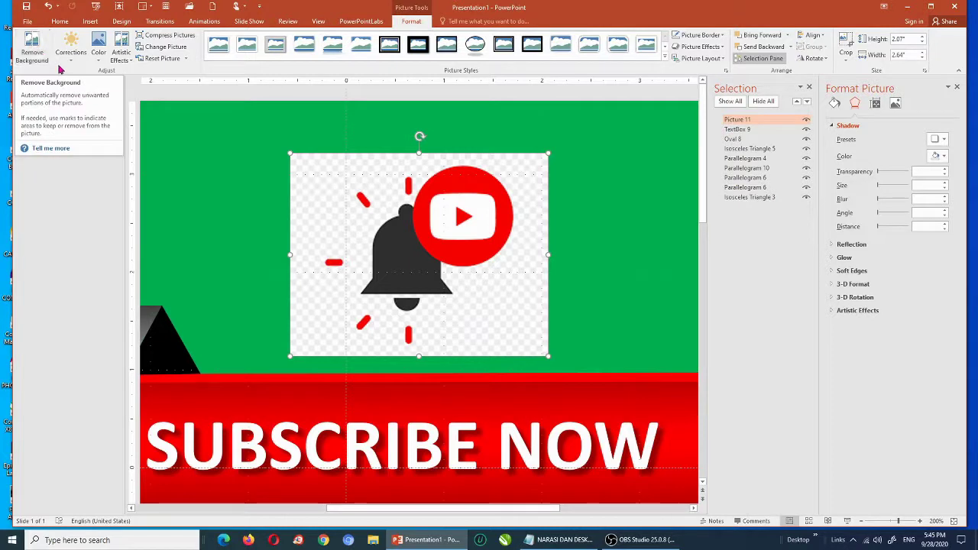
- Start Remove Background and stretch the marquee to all edges of the picture
{"action": "left_click", "coordinate": [49, 55]}
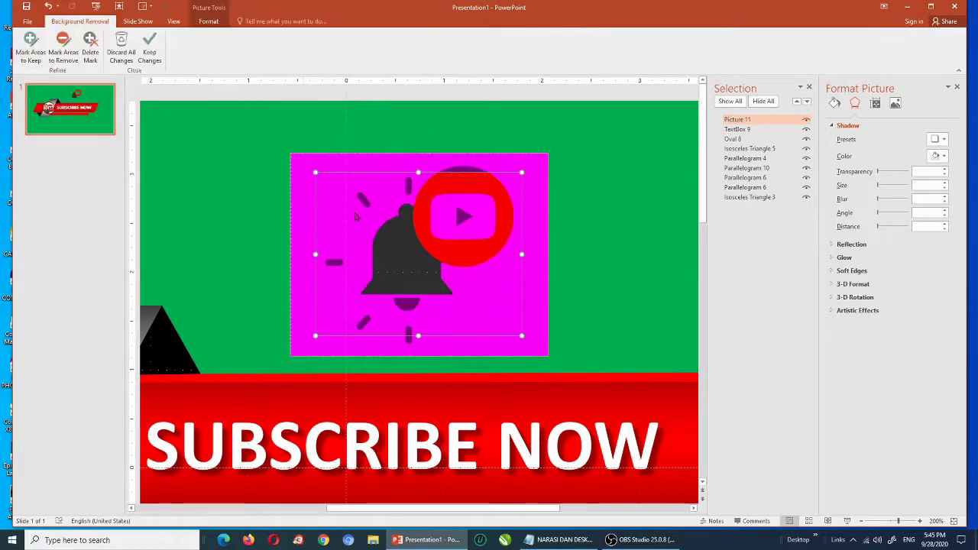
{"action": "left_click_drag", "start_coordinate": [417, 172], "coordinate": [417, 155]}
{"action": "left_click_drag", "start_coordinate": [521, 245], "coordinate": [544, 245]}
{"action": "left_click_drag", "start_coordinate": [428, 335], "coordinate": [428, 356]}
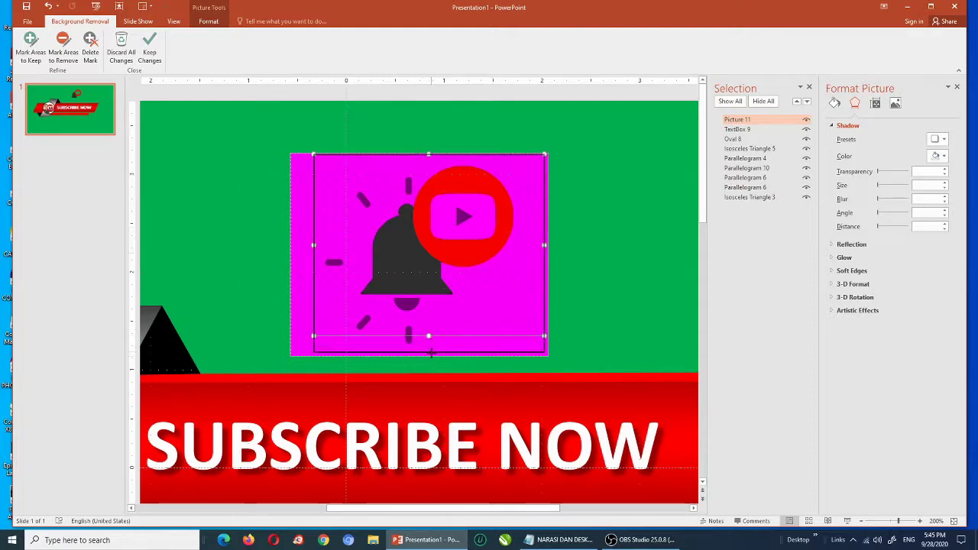
{"action": "left_click_drag", "start_coordinate": [313, 255], "coordinate": [296, 255]}
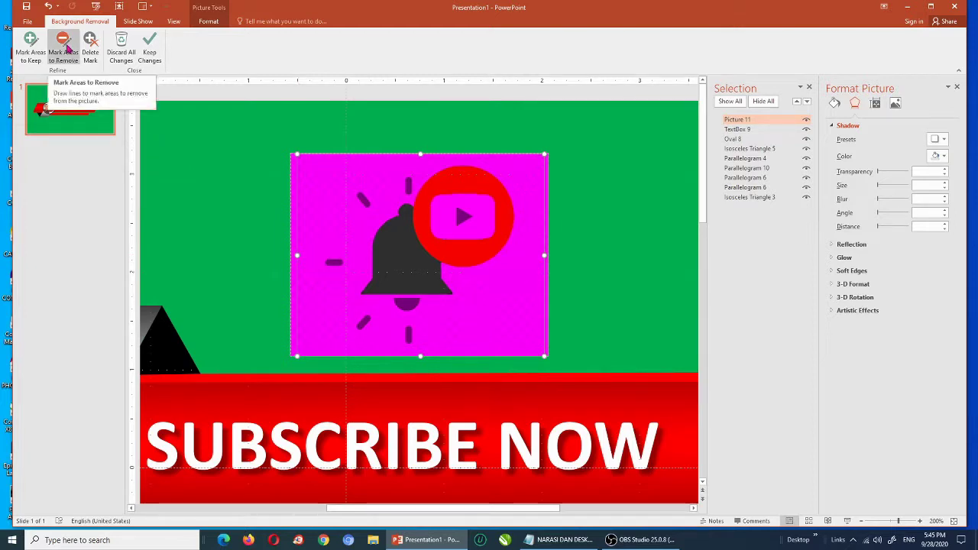
- Mark the play icon, bell clapper and lower red strokes as areas to keep
{"action": "left_click", "coordinate": [31, 46]}
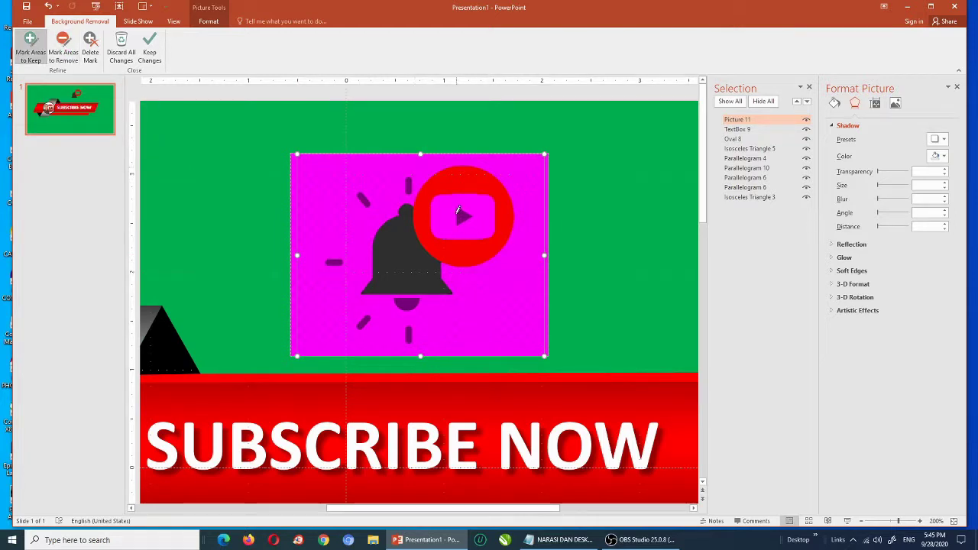
{"action": "left_click_drag", "start_coordinate": [441, 196], "coordinate": [494, 227]}
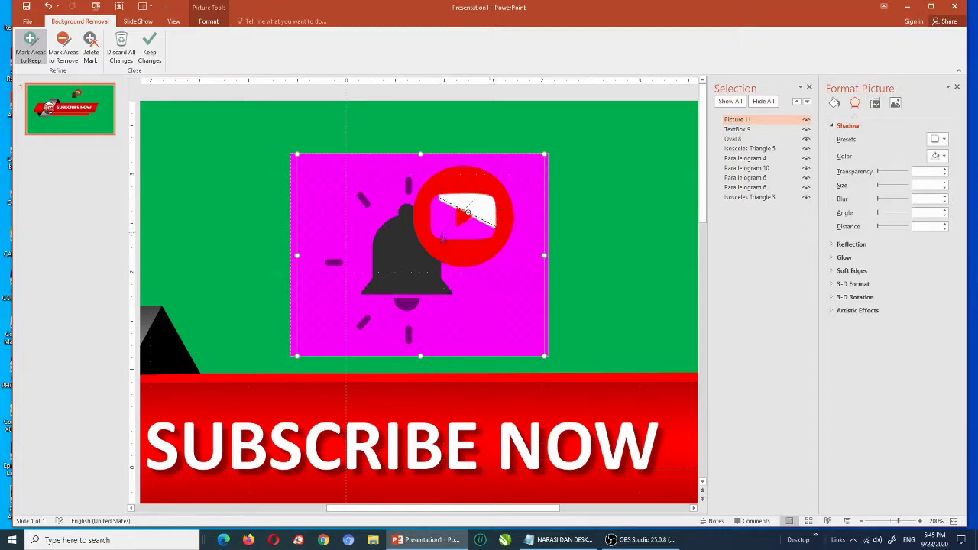
{"action": "left_click_drag", "start_coordinate": [473, 201], "coordinate": [437, 240]}
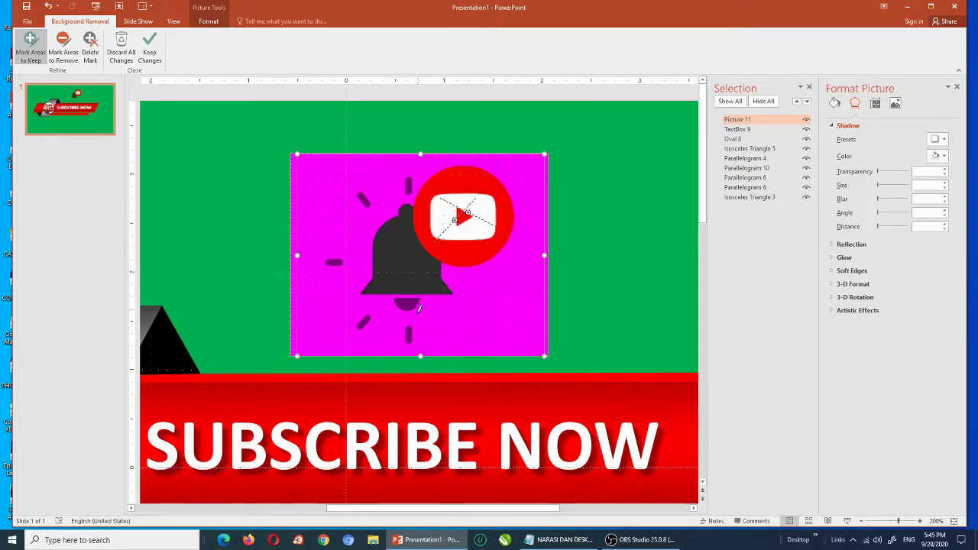
{"action": "left_click", "coordinate": [407, 303]}
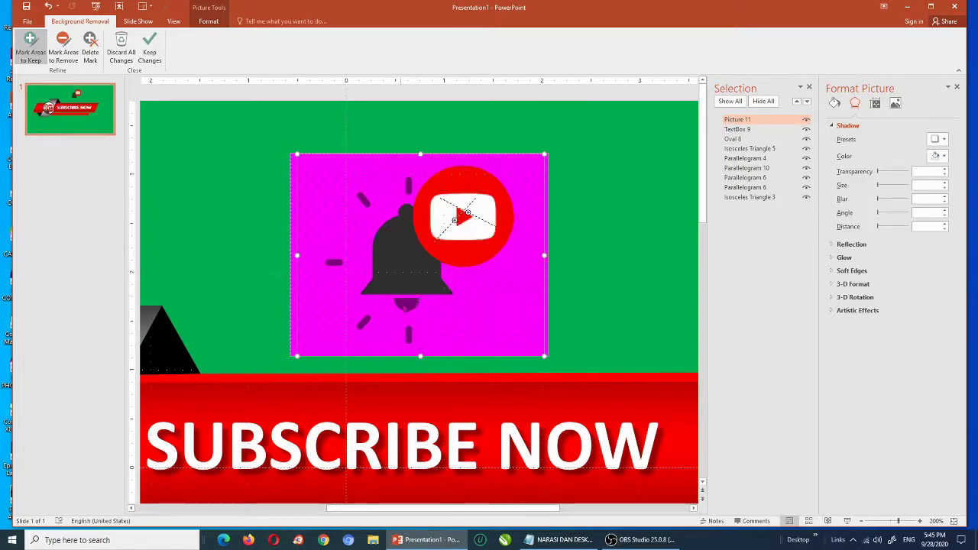
{"action": "left_click", "coordinate": [407, 334]}
{"action": "left_click", "coordinate": [362, 322]}
- Keep the remaining red strokes, bell body and logo white, then apply the removal
{"action": "left_click", "coordinate": [336, 262]}
{"action": "left_click", "coordinate": [365, 202]}
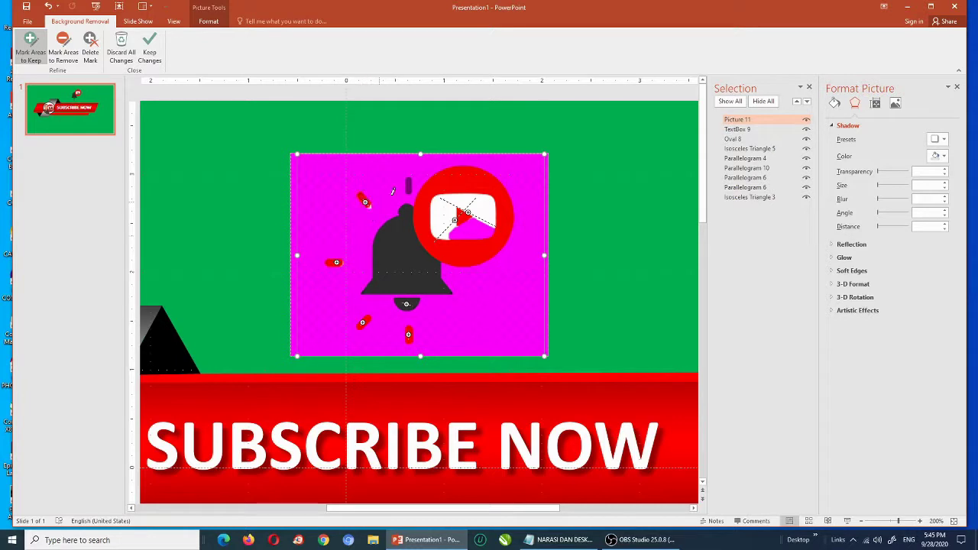
{"action": "left_click", "coordinate": [410, 183]}
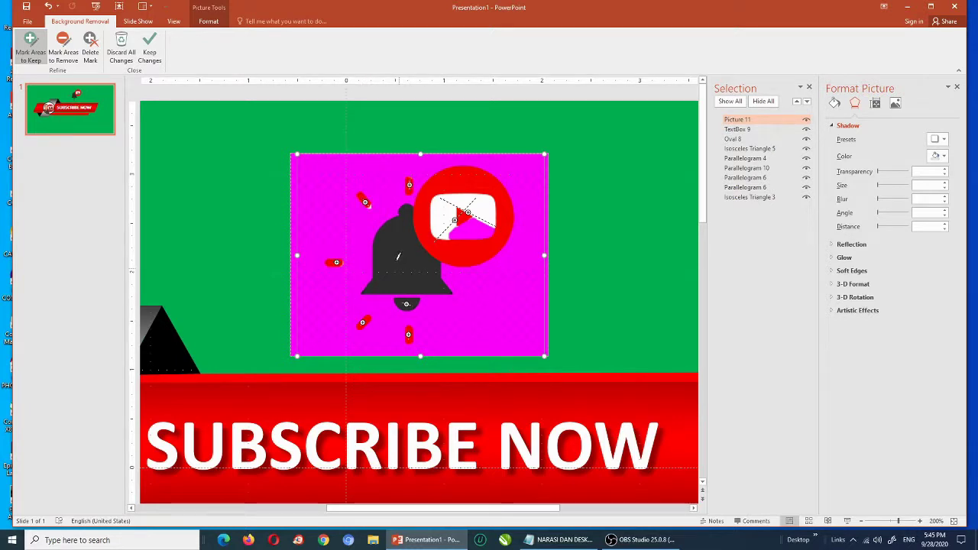
{"action": "left_click_drag", "start_coordinate": [395, 271], "coordinate": [396, 274]}
{"action": "left_click_drag", "start_coordinate": [399, 233], "coordinate": [390, 272]}
{"action": "left_click_drag", "start_coordinate": [482, 210], "coordinate": [472, 252]}
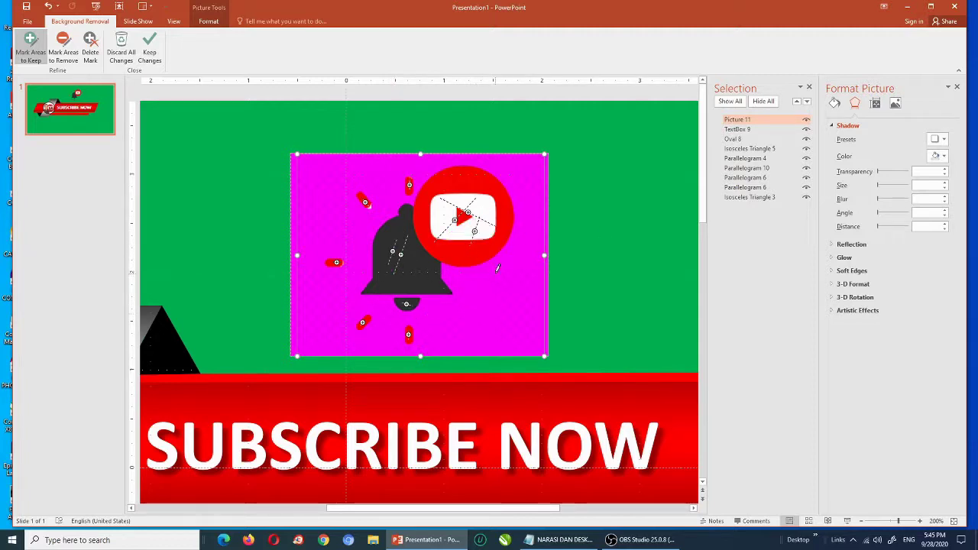
{"action": "left_click", "coordinate": [63, 48]}
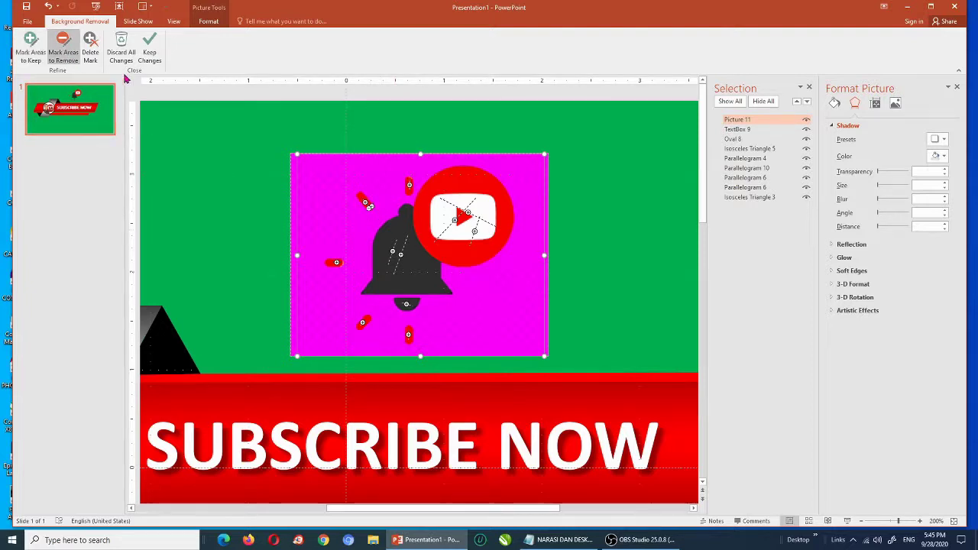
{"action": "left_click", "coordinate": [149, 47]}
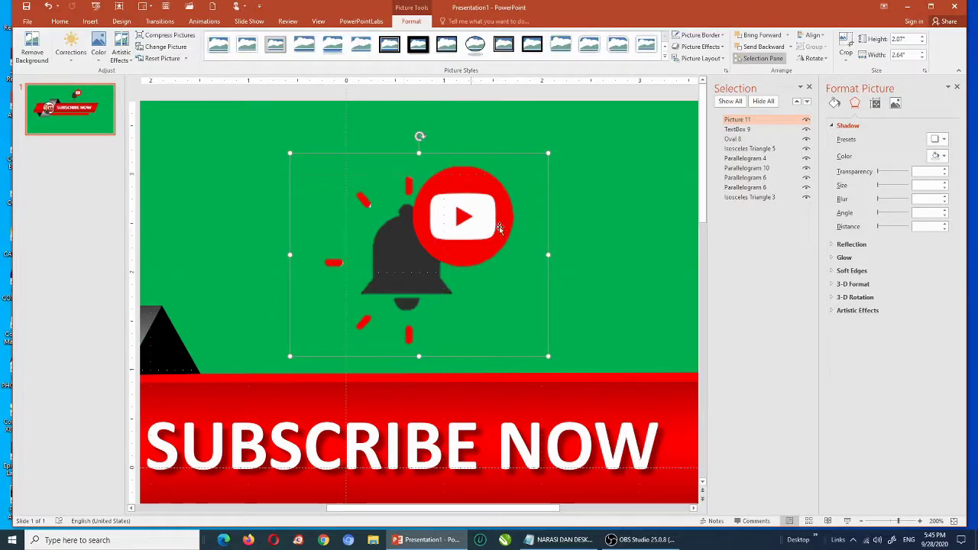
- Trim the right, top, left and bottom margins of the bell icon to about 1.91" by 2.06"
{"action": "left_click", "coordinate": [847, 61]}
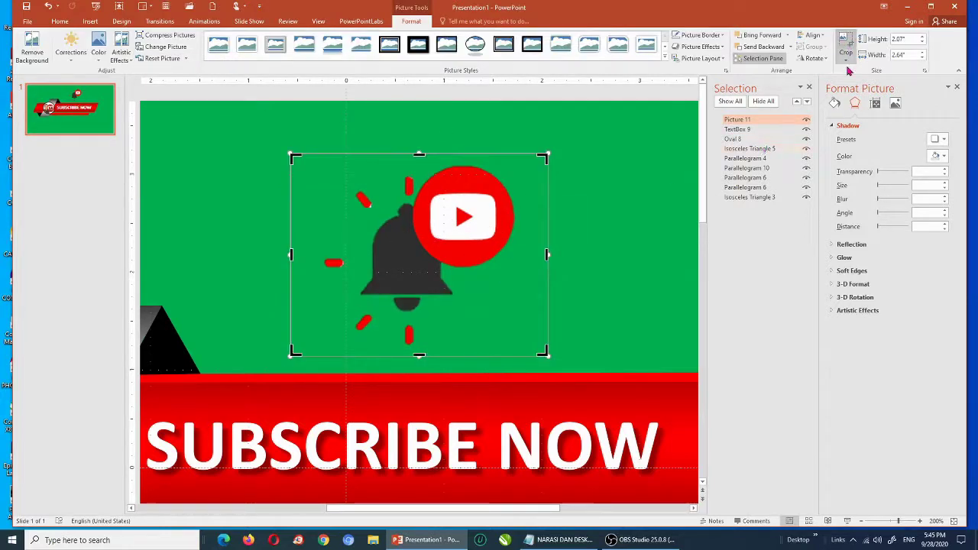
{"action": "left_click_drag", "start_coordinate": [546, 255], "coordinate": [517, 254]}
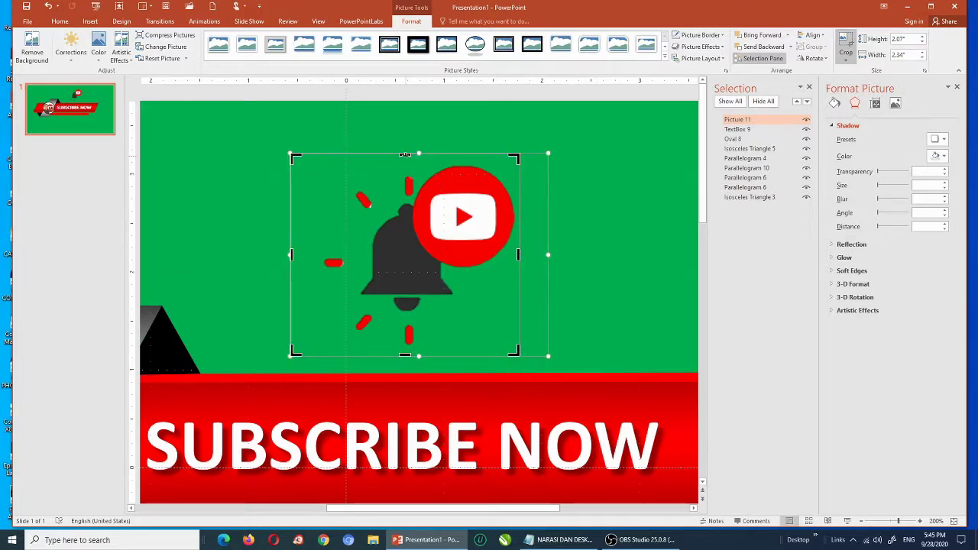
{"action": "left_click_drag", "start_coordinate": [405, 154], "coordinate": [405, 163]}
{"action": "left_click_drag", "start_coordinate": [290, 259], "coordinate": [320, 260]}
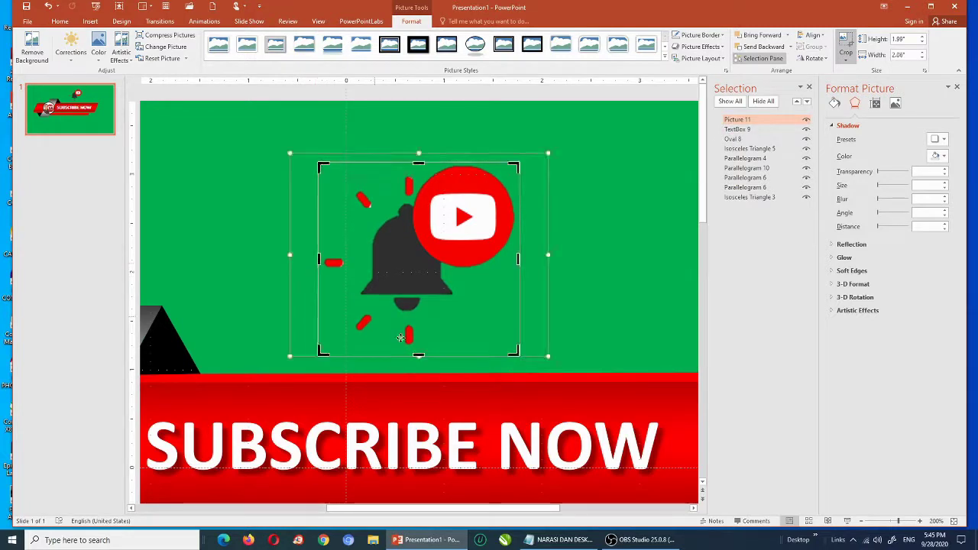
{"action": "left_click_drag", "start_coordinate": [418, 355], "coordinate": [419, 348]}
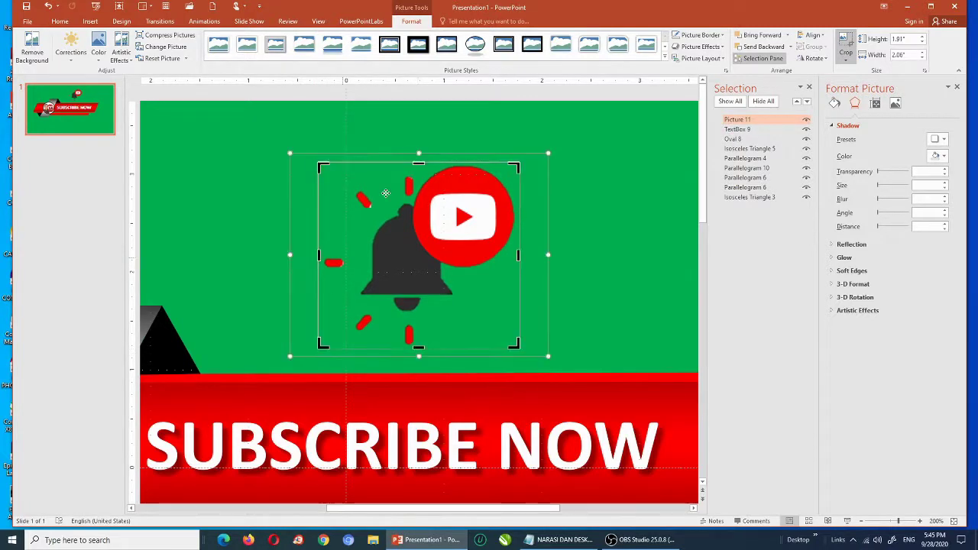
{"action": "left_click", "coordinate": [367, 104]}
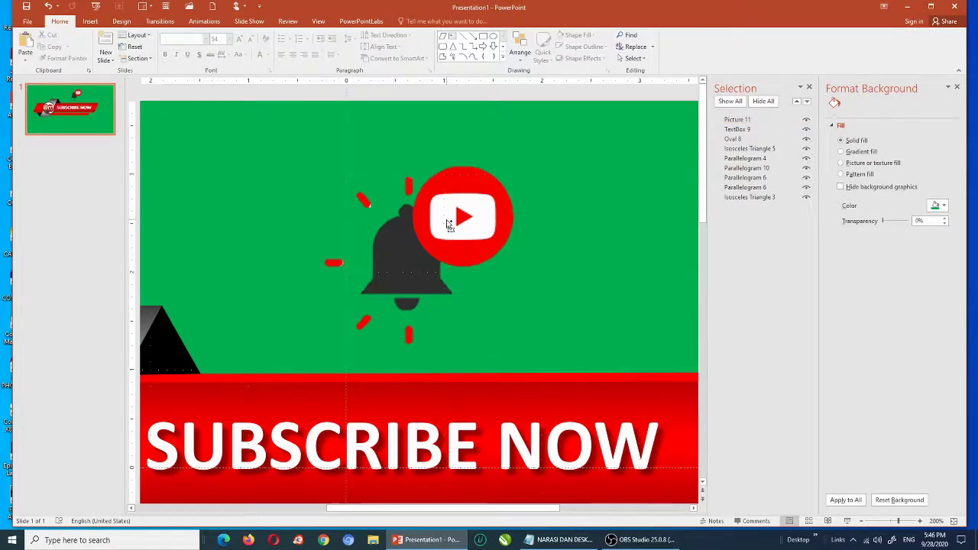
- Resize the bell-and-play-button icon smaller and set it just beyond the red banner's slanted right tip
{"action": "scroll", "coordinate": [448, 223], "scroll_direction": "down", "scroll_amount": 10}
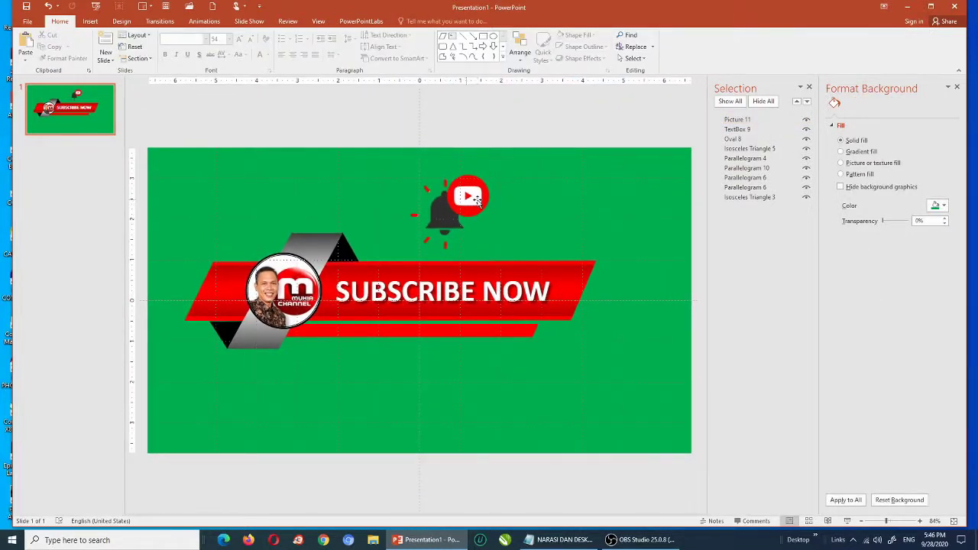
{"action": "left_click_drag", "start_coordinate": [475, 199], "coordinate": [651, 285]}
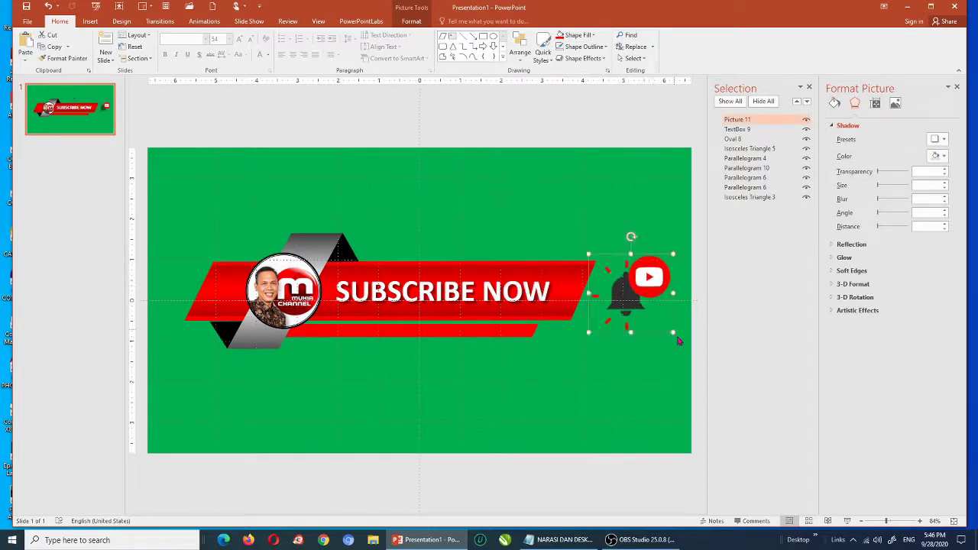
{"action": "left_click_drag", "start_coordinate": [673, 332], "coordinate": [662, 321]}
{"action": "left_click_drag", "start_coordinate": [634, 291], "coordinate": [580, 294]}
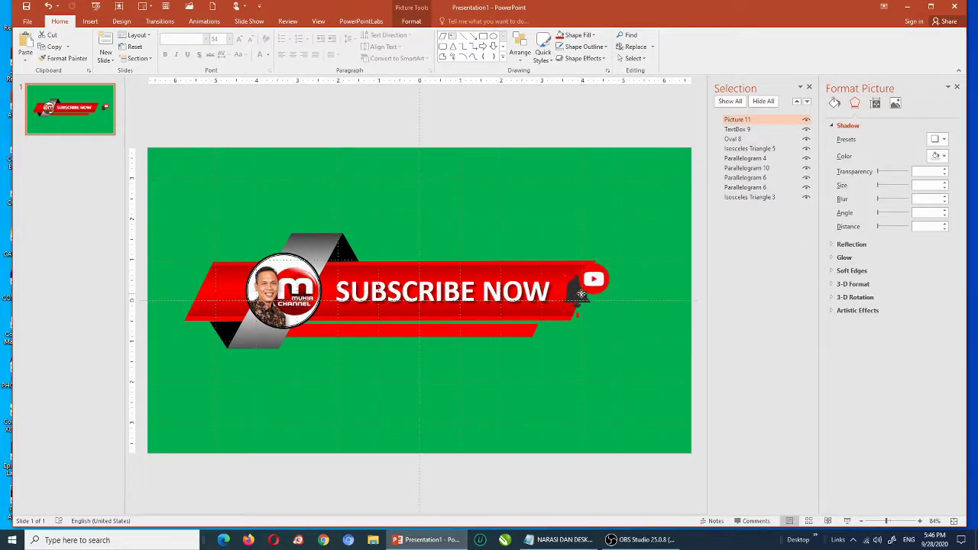
{"action": "left_click_drag", "start_coordinate": [581, 294], "coordinate": [622, 293]}
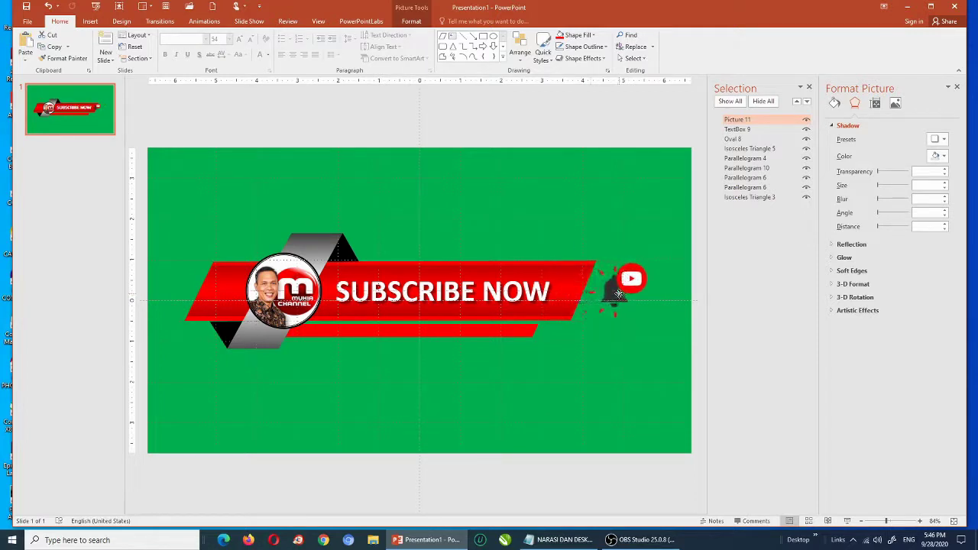
{"action": "left_click_drag", "start_coordinate": [622, 293], "coordinate": [622, 294]}
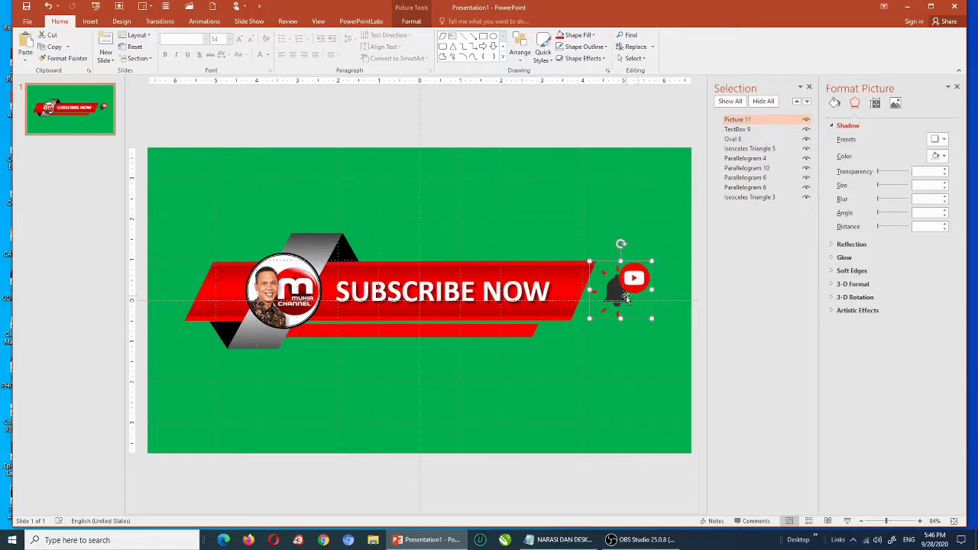
{"action": "left_click", "coordinate": [573, 136]}
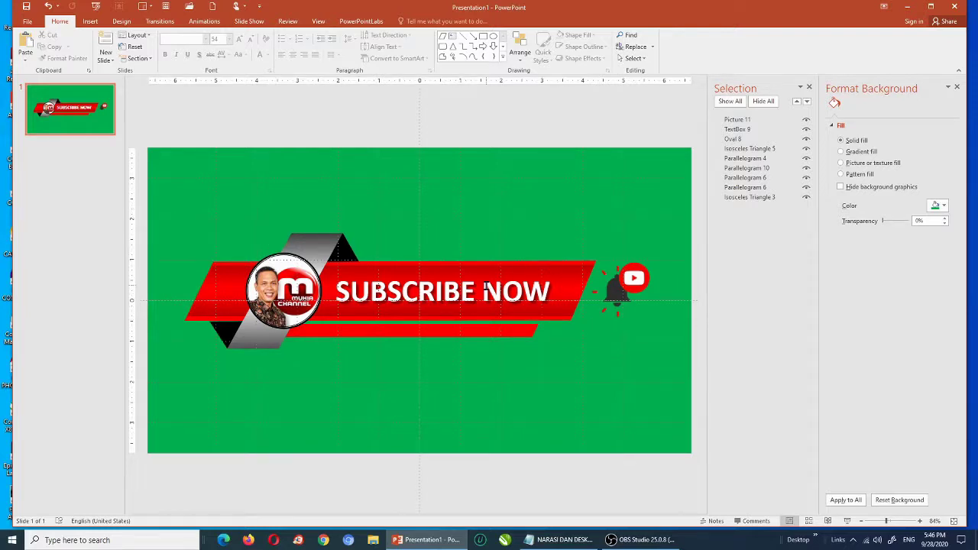
{"action": "left_click", "coordinate": [411, 329]}
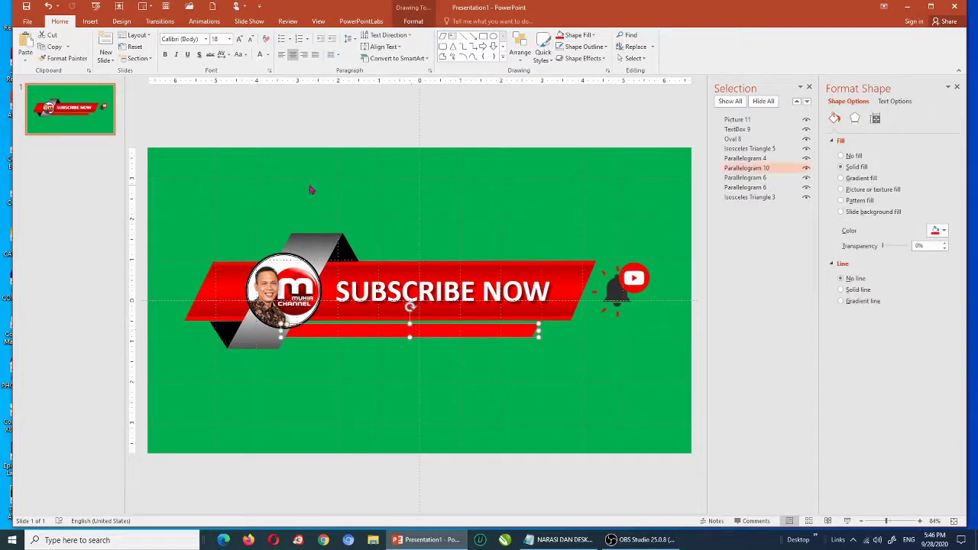
{"action": "left_click", "coordinate": [90, 21]}
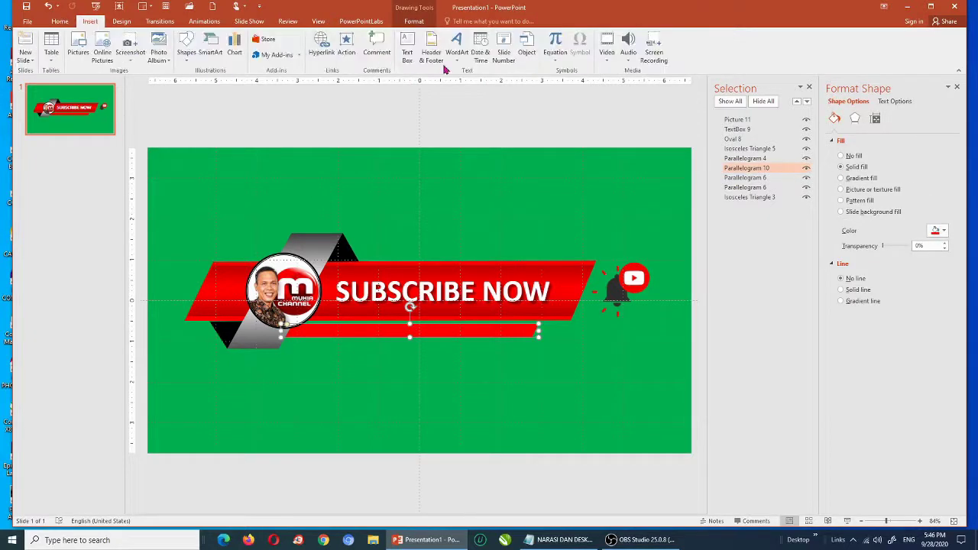
{"action": "left_click", "coordinate": [407, 53]}
{"action": "left_click_drag", "start_coordinate": [319, 345], "coordinate": [558, 369]}
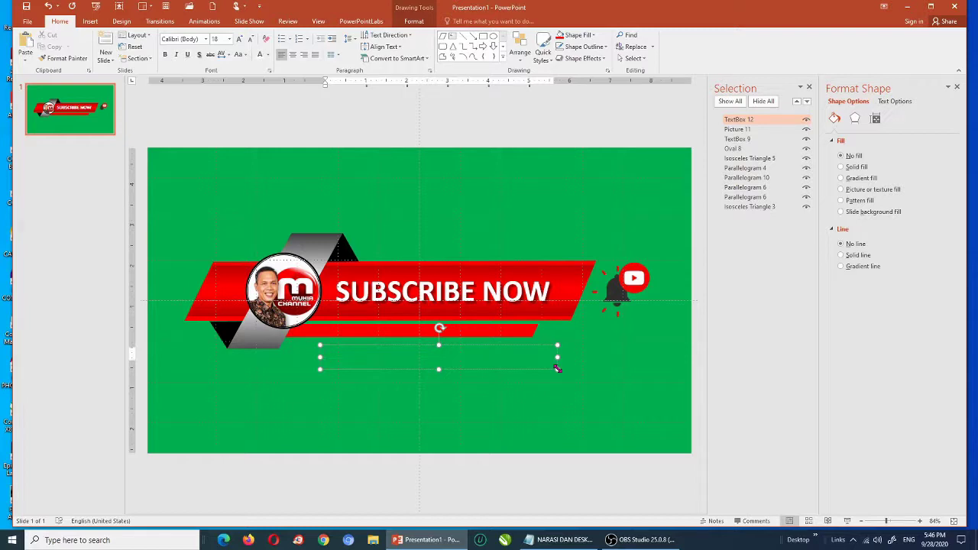
{"action": "type", "text": "ww"}
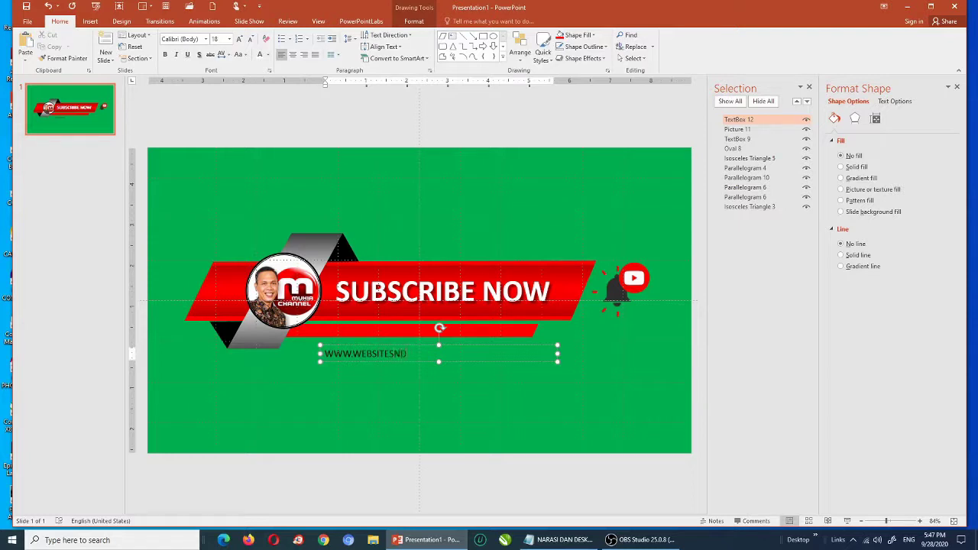
{"action": "key", "text": "BackSpace"}
{"action": "key", "text": "BackSpace"}
{"action": "key", "text": "BackSpace"}
{"action": "key", "text": "BackSpace"}
{"action": "key", "text": "BackSpace"}
{"action": "key", "text": "BackSpace"}
{"action": "type", "text": "MA"}
{"action": "key", "text": "BackSpace"}
{"action": "key", "text": "BackSpace"}
{"action": "key", "text": "BackSpace"}
{"action": "key", "text": "BackSpace"}
{"action": "key", "text": "BackSpace"}
{"action": "key", "text": "BackSpace"}
{"action": "key", "text": "BackSpace"}
{"action": "type", "text": "mainanda.com"}
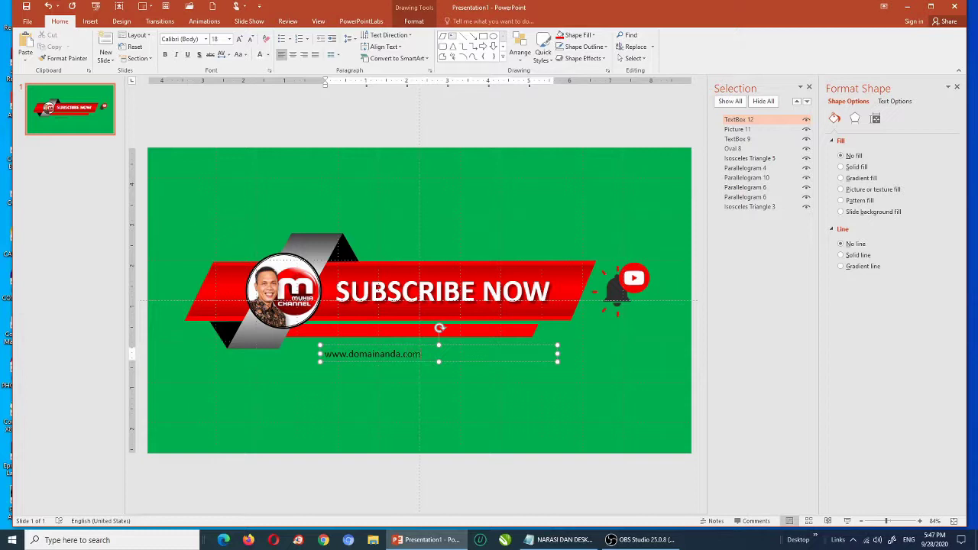
- Resize the address box to sit on the red strip and make it italic
{"action": "mouse_move", "coordinate": [558, 354]}
{"action": "left_mouse_down"}
{"action": "mouse_move", "coordinate": [450, 353]}
{"action": "mouse_move", "coordinate": [456, 322]}
{"action": "left_mouse_up"}
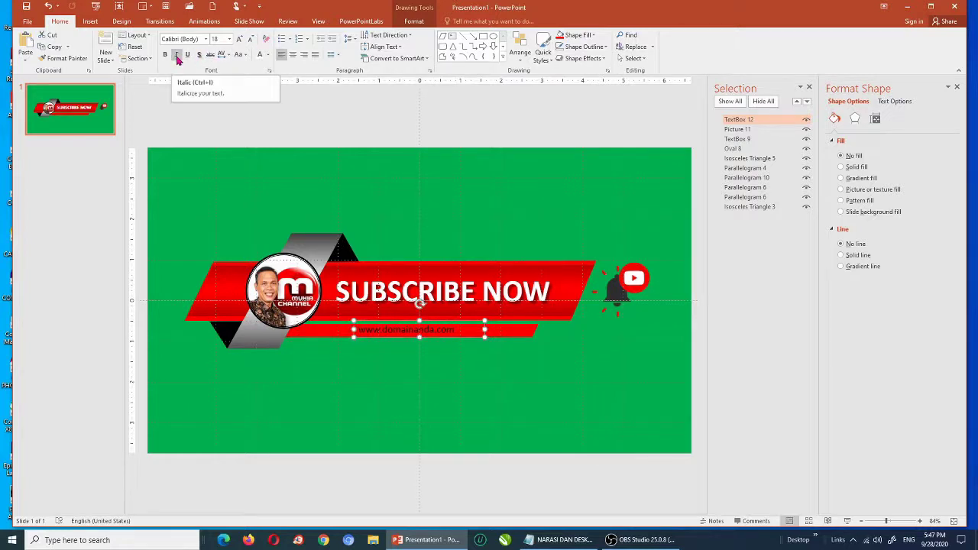
{"action": "left_click", "coordinate": [177, 57]}
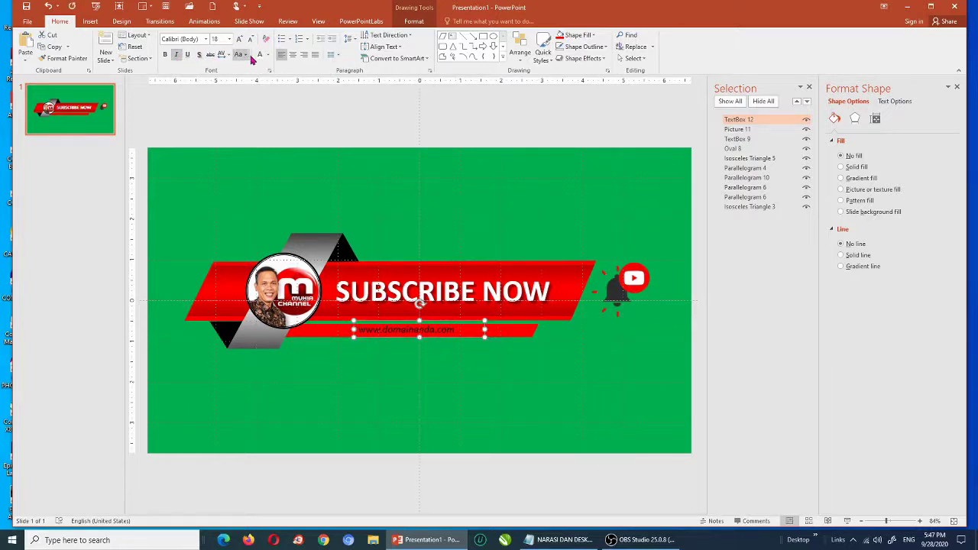
{"action": "left_click", "coordinate": [582, 335]}
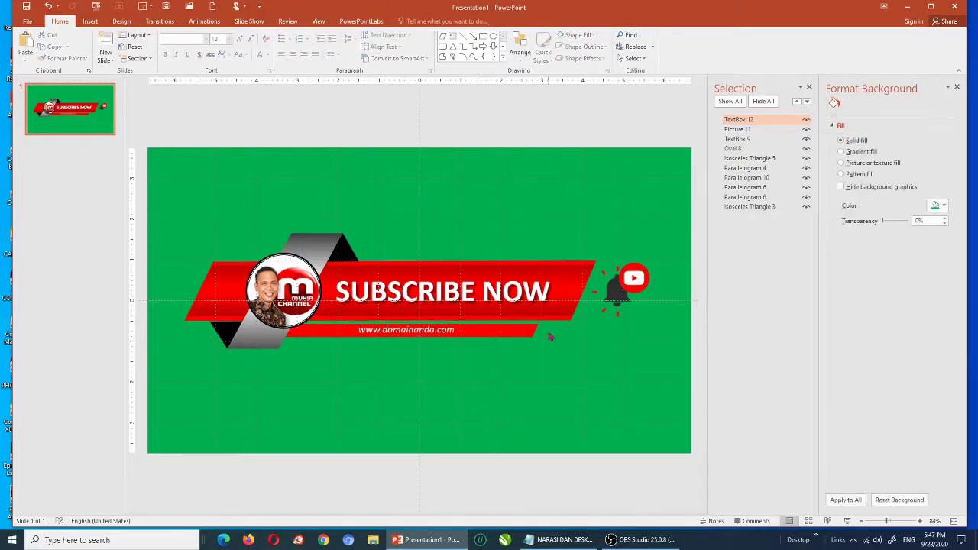
{"action": "scroll", "coordinate": [466, 257], "scroll_direction": "up", "scroll_amount": 2}
- Close the Format Background pane and select the banner's lower-left black triangle
{"action": "scroll", "coordinate": [466, 257], "scroll_direction": "down", "scroll_amount": 2}
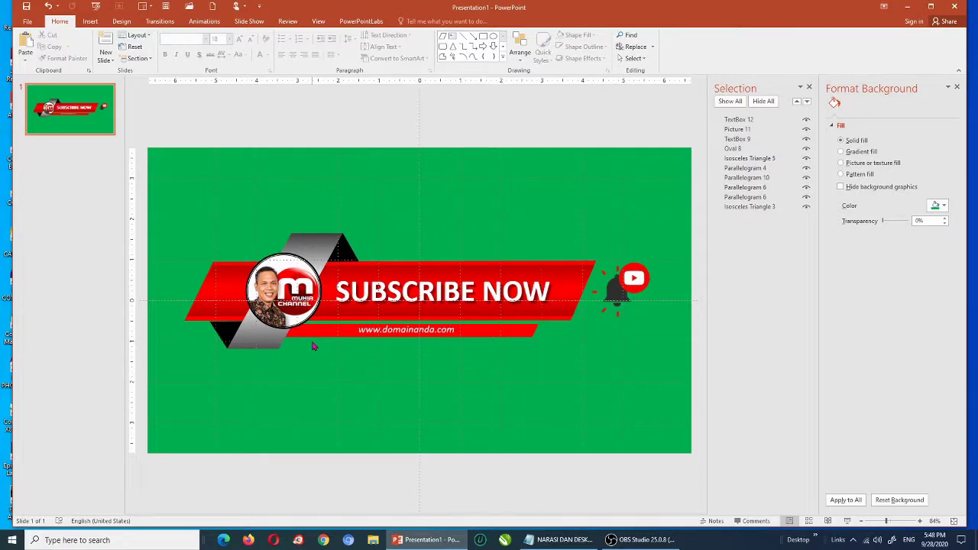
{"action": "left_click", "coordinate": [956, 87]}
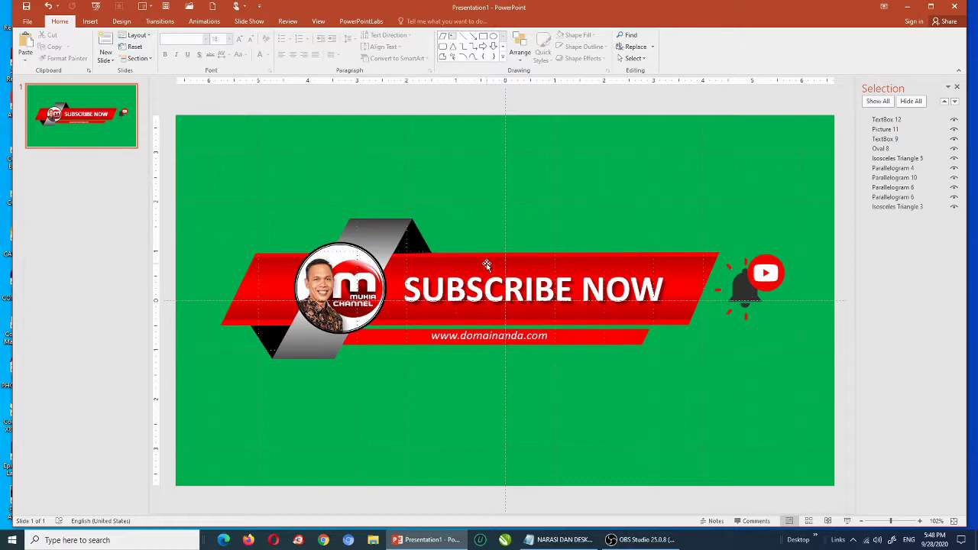
{"action": "left_click", "coordinate": [270, 338]}
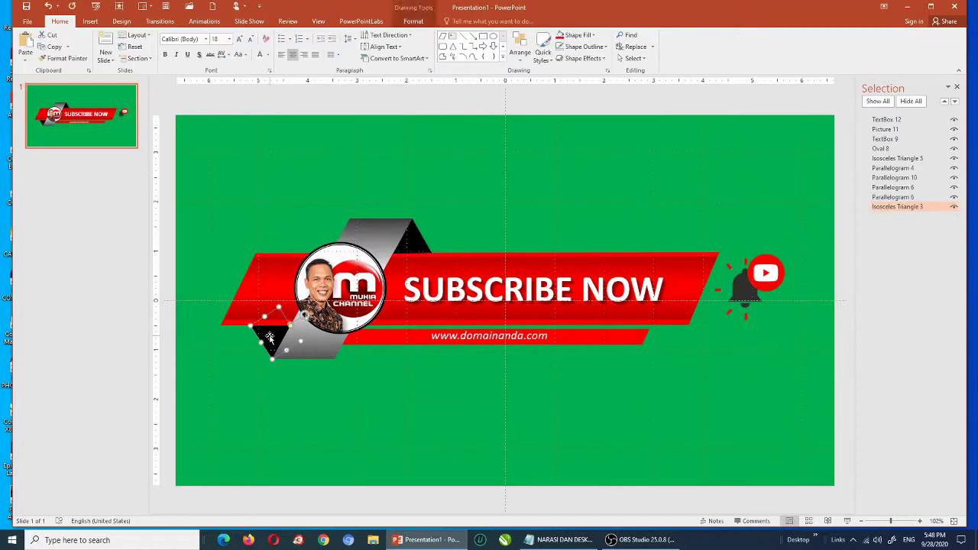
{"action": "left_click", "coordinate": [214, 26]}
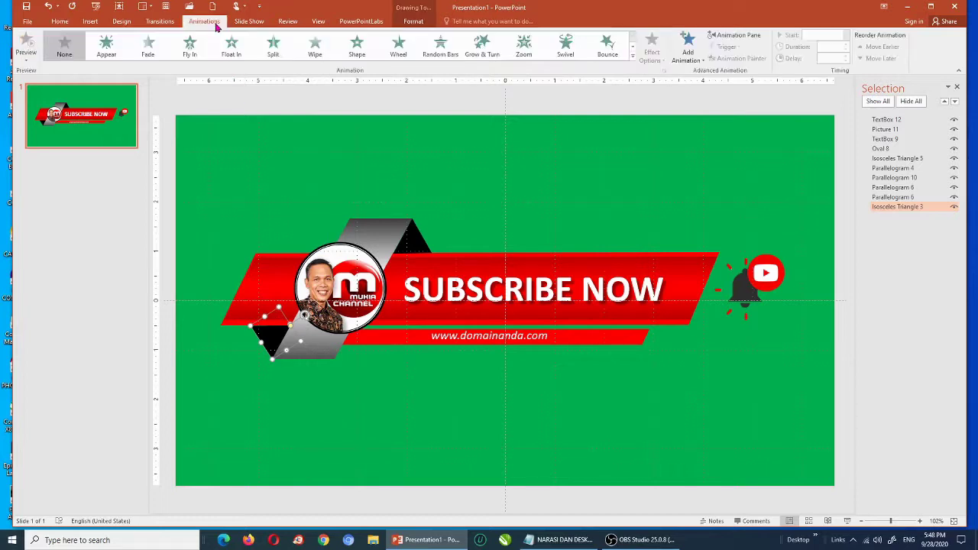
- Give the lower black triangle a Wipe from Top, starting With Previous
{"action": "left_click", "coordinate": [314, 55]}
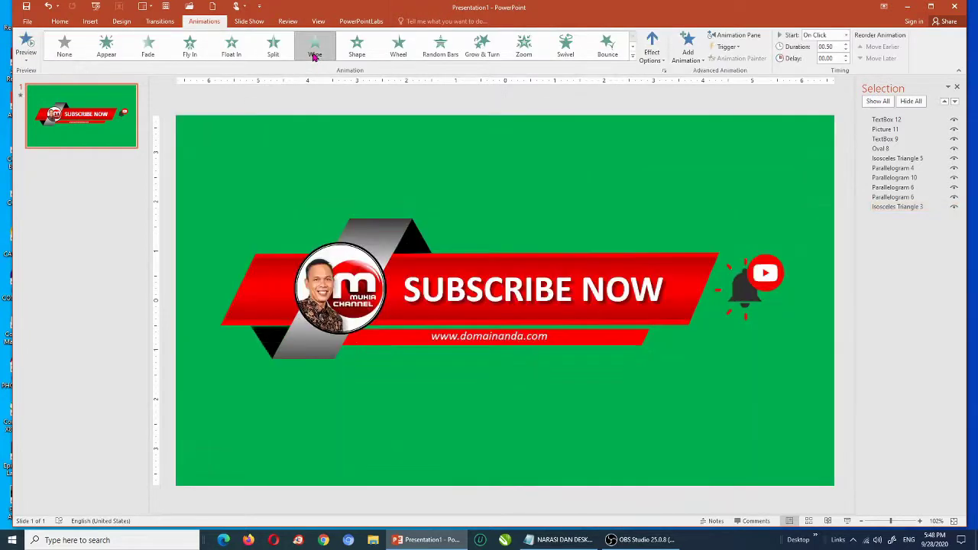
{"action": "left_click", "coordinate": [658, 61]}
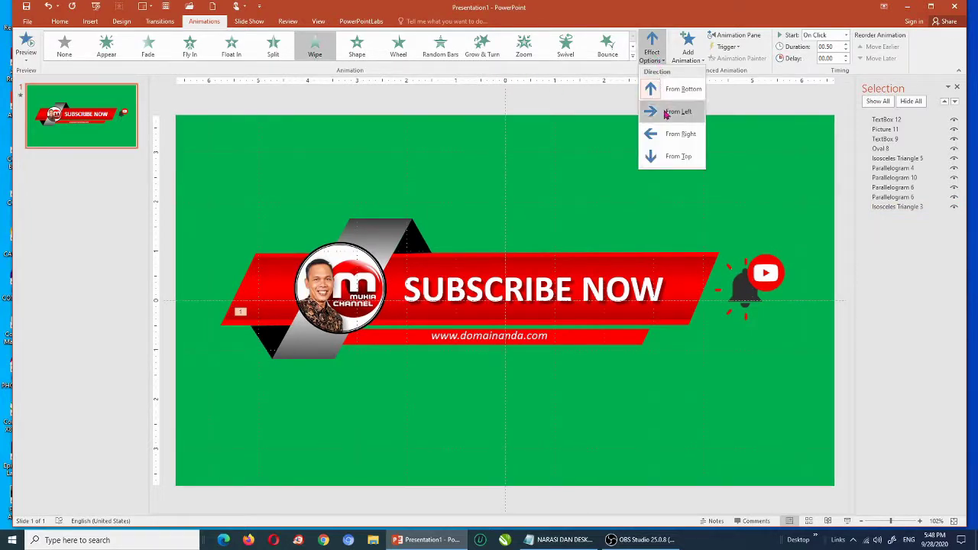
{"action": "left_click", "coordinate": [676, 157]}
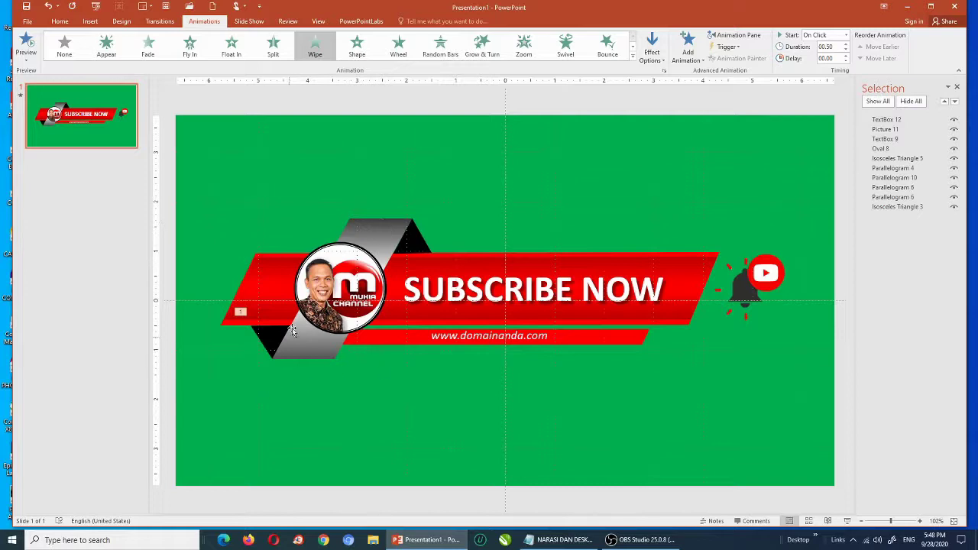
{"action": "left_click", "coordinate": [734, 35]}
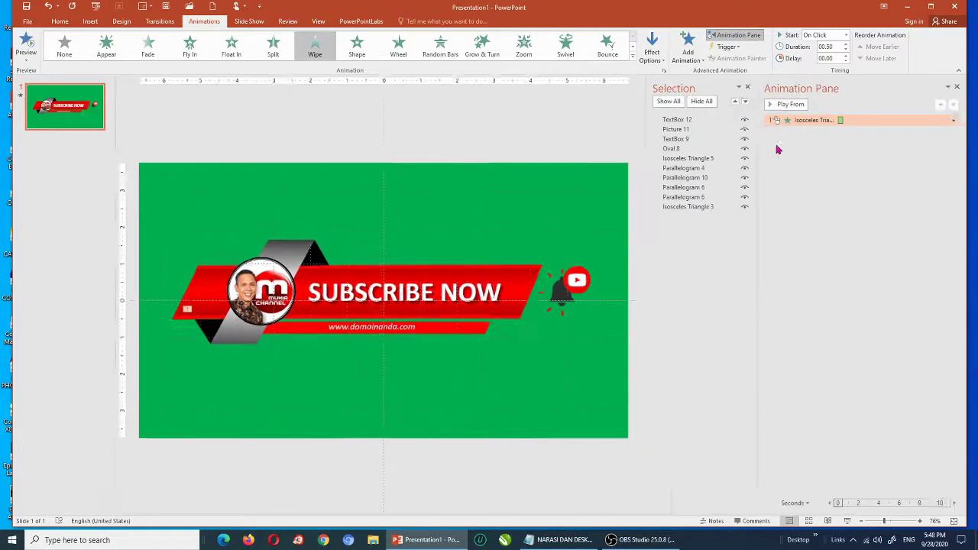
{"action": "left_click", "coordinate": [846, 35]}
{"action": "left_click", "coordinate": [837, 58]}
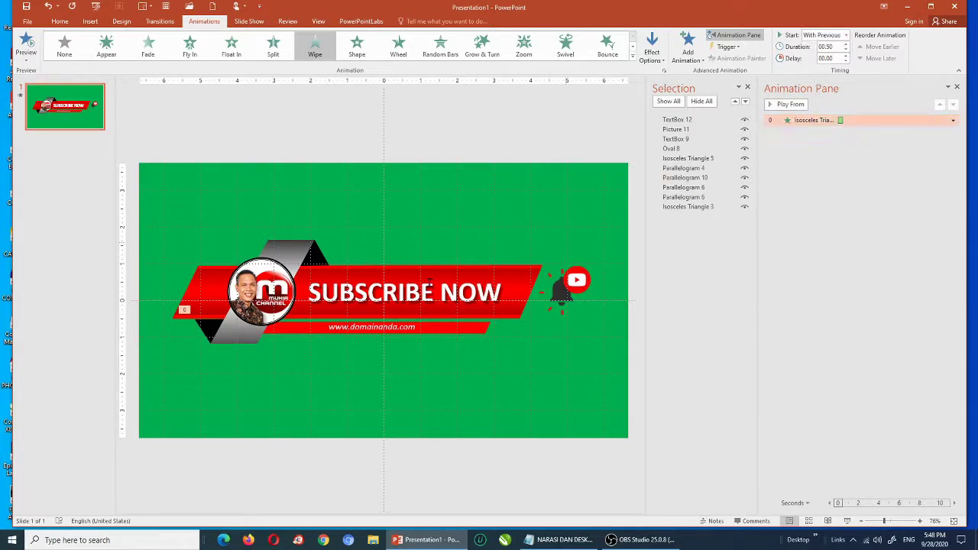
- Give the grey ribbon a Wipe entrance starting With Previous
{"action": "left_click", "coordinate": [242, 335]}
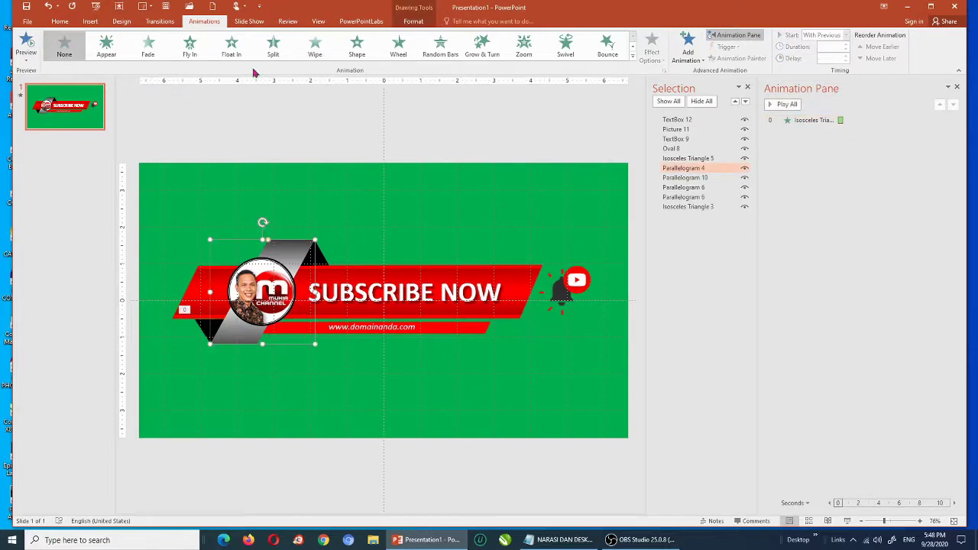
{"action": "left_click", "coordinate": [313, 47]}
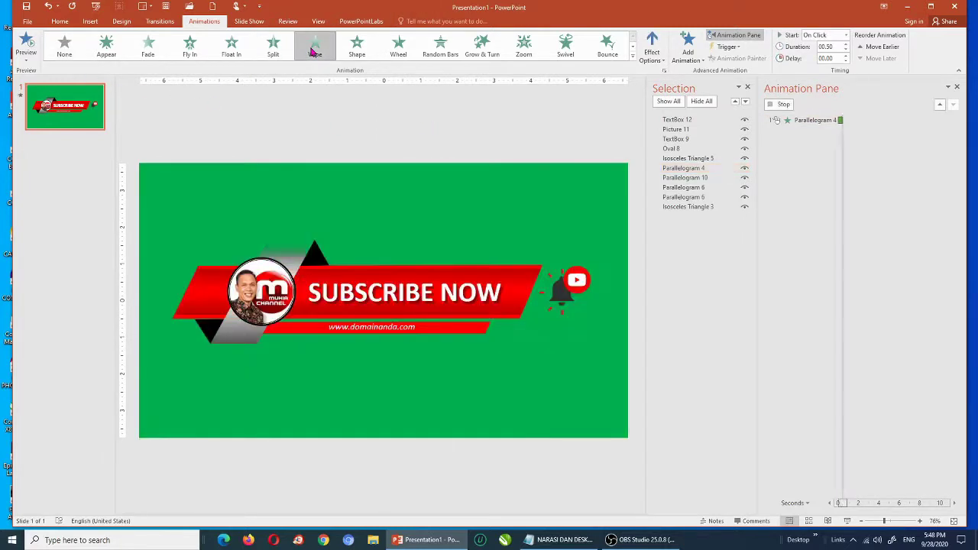
{"action": "left_click", "coordinate": [651, 45]}
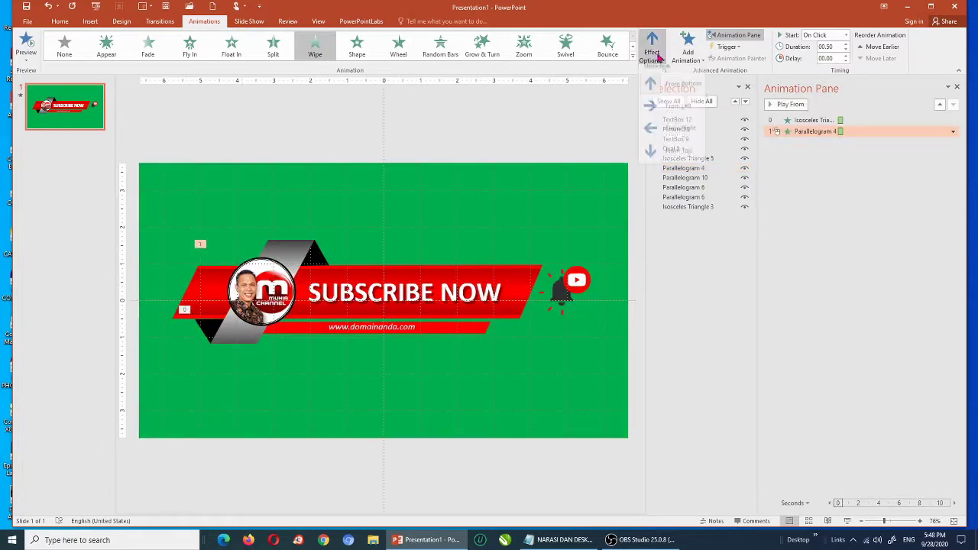
{"action": "left_click", "coordinate": [661, 91]}
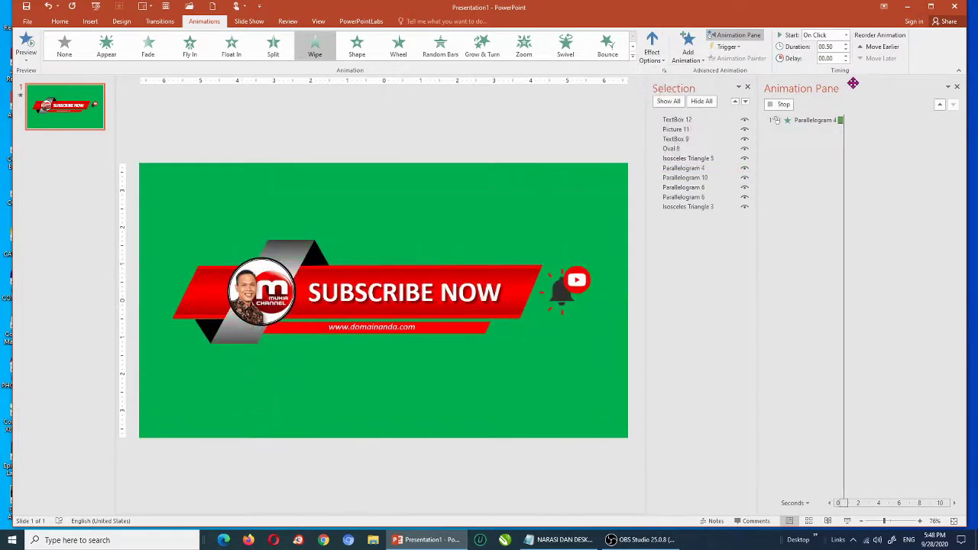
{"action": "left_click", "coordinate": [845, 35]}
{"action": "left_click", "coordinate": [821, 54]}
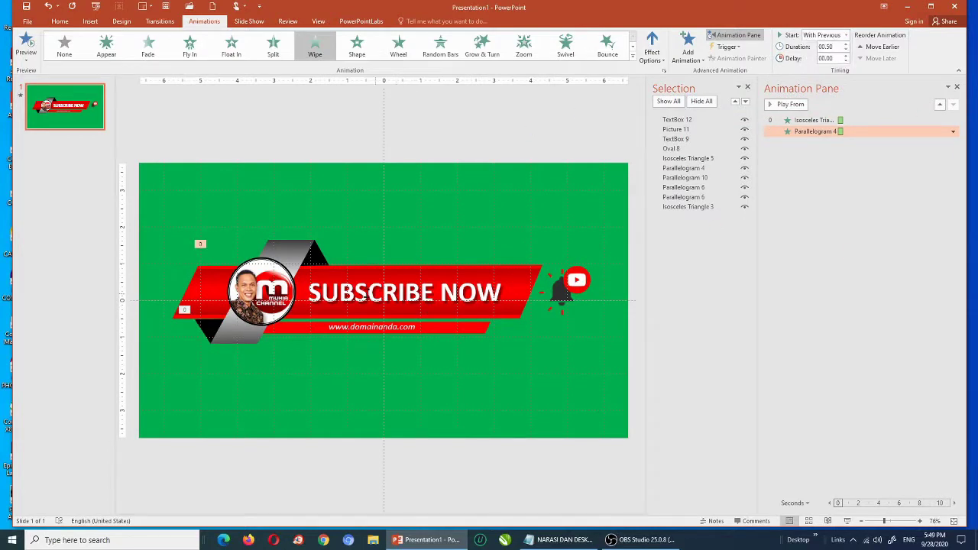
- Give the upper black triangle a Wipe from Top With Previous, then preview all animations
{"action": "left_click", "coordinate": [321, 260]}
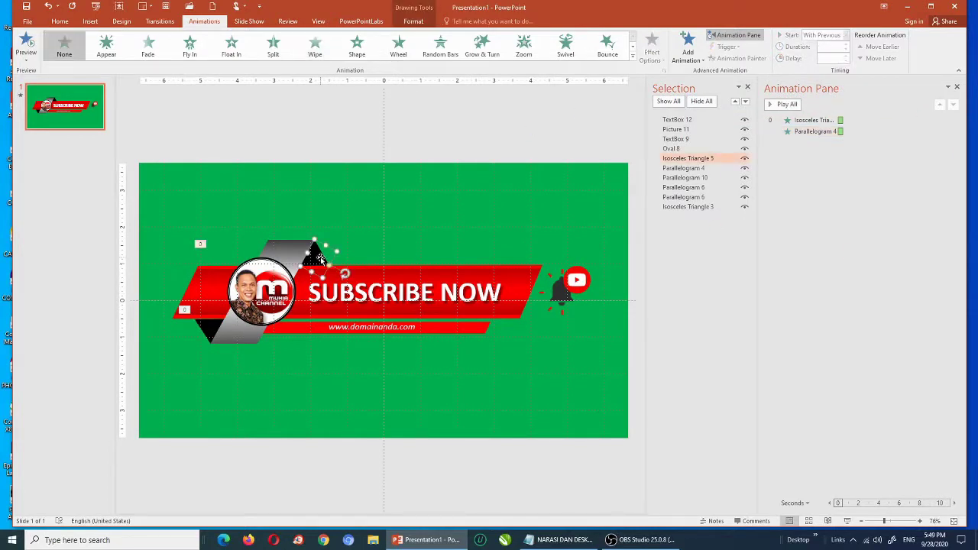
{"action": "left_click", "coordinate": [315, 46]}
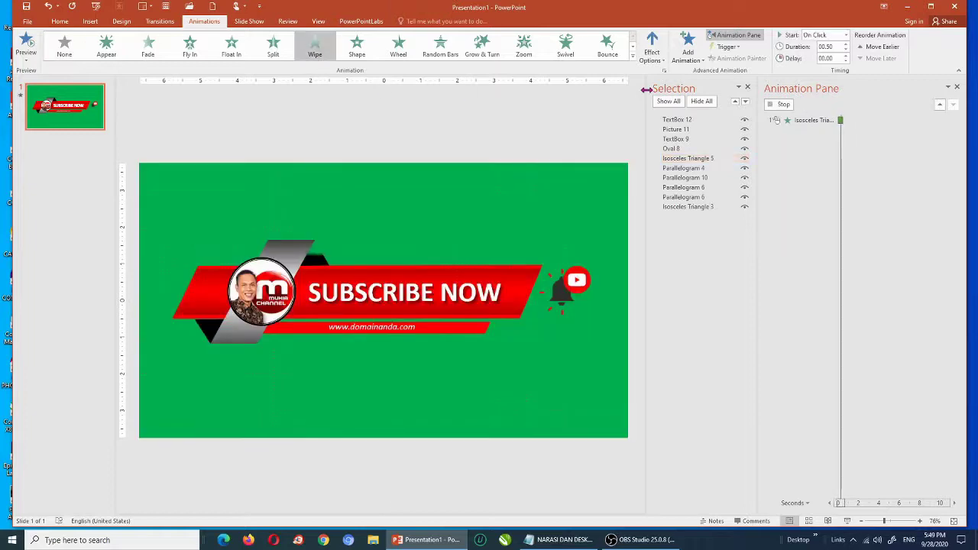
{"action": "left_click", "coordinate": [654, 52]}
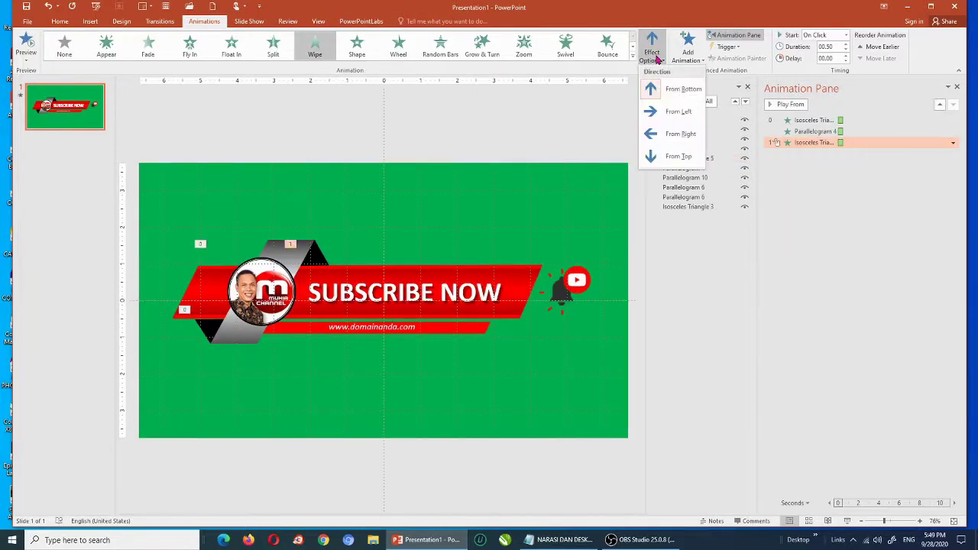
{"action": "left_click", "coordinate": [659, 158]}
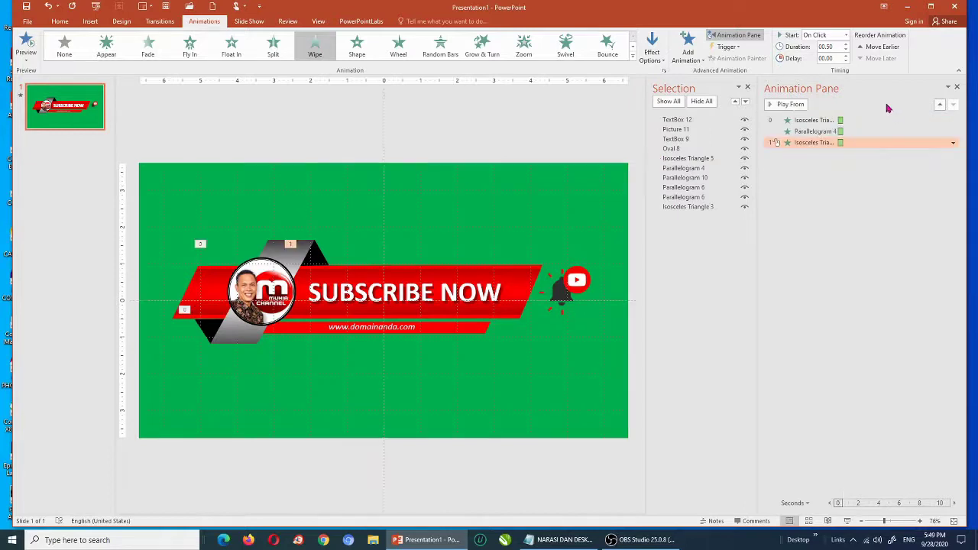
{"action": "left_click", "coordinate": [847, 40]}
{"action": "left_click", "coordinate": [824, 54]}
{"action": "left_click", "coordinate": [491, 136]}
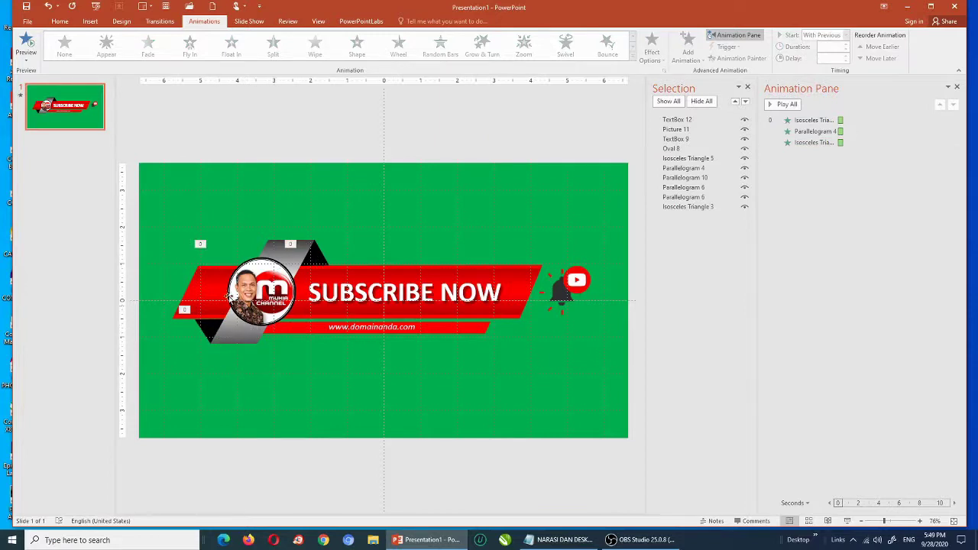
{"action": "left_click", "coordinate": [786, 107]}
{"action": "left_click", "coordinate": [214, 330]}
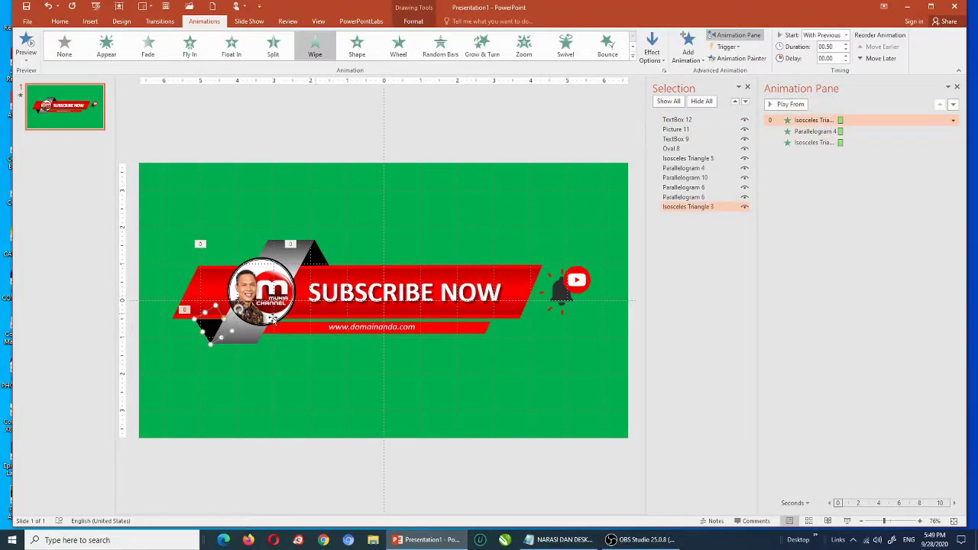
{"action": "left_click", "coordinate": [814, 131]}
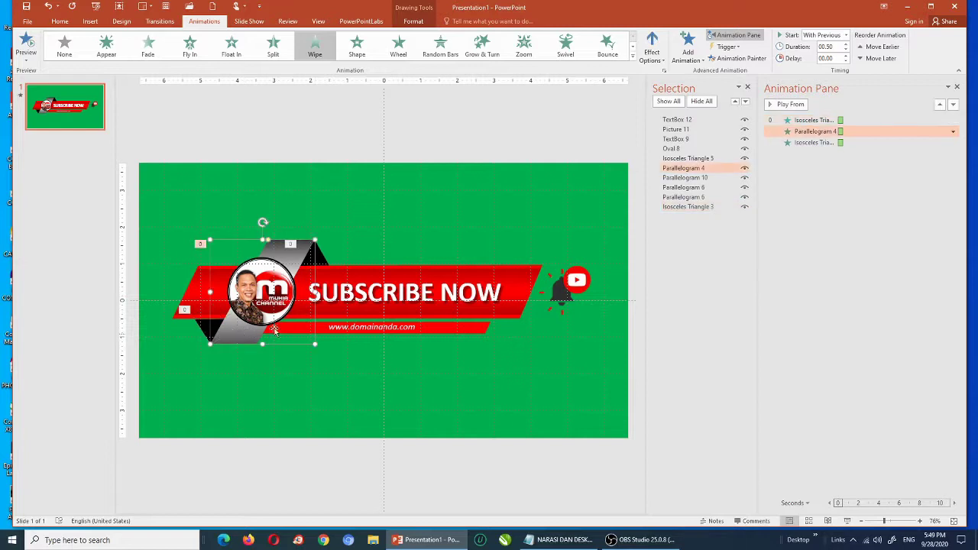
{"action": "left_click", "coordinate": [845, 55]}
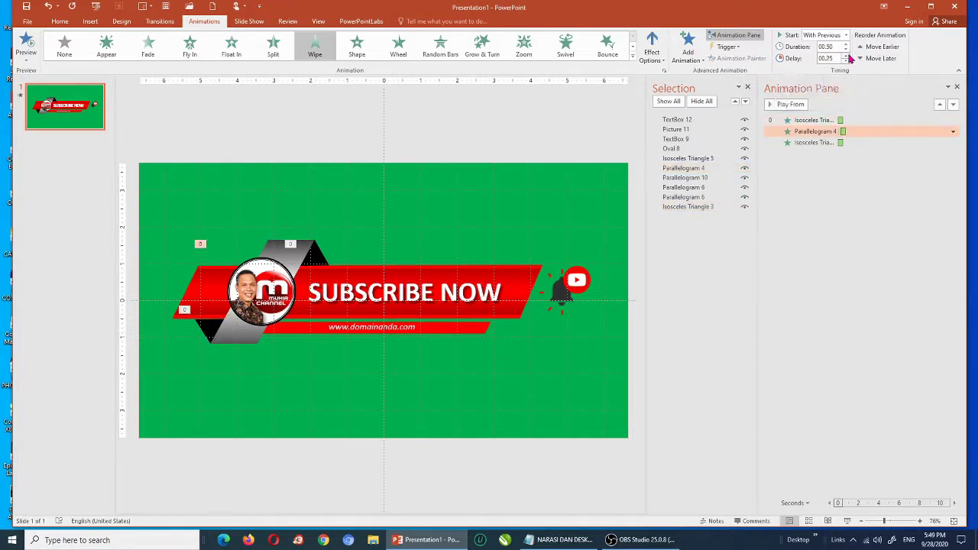
{"action": "left_click", "coordinate": [836, 142]}
{"action": "left_click", "coordinate": [845, 57]}
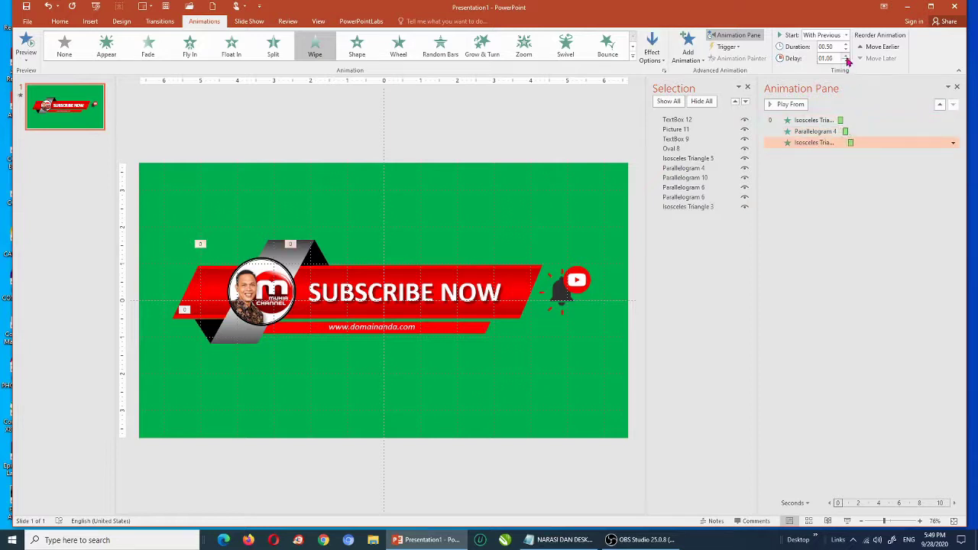
{"action": "left_click", "coordinate": [781, 104]}
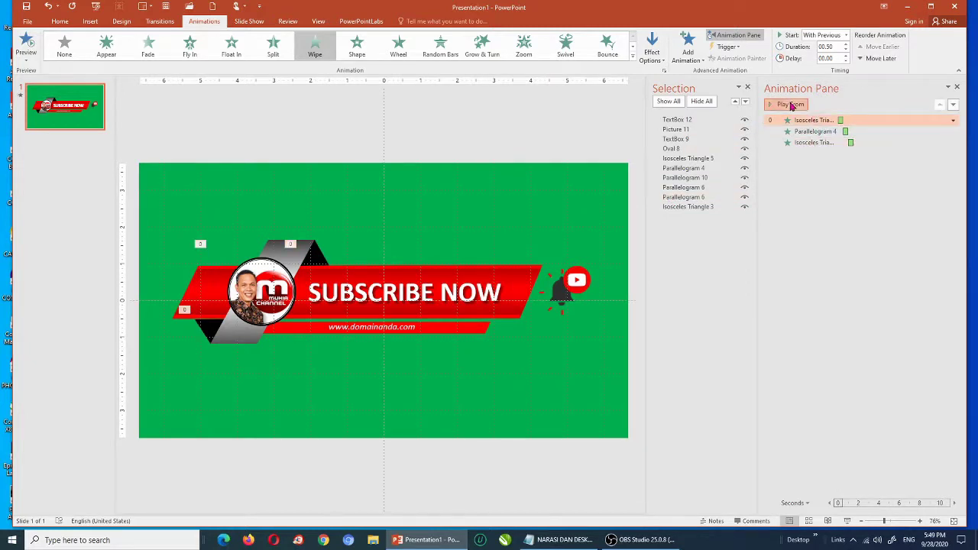
{"action": "left_click", "coordinate": [791, 104]}
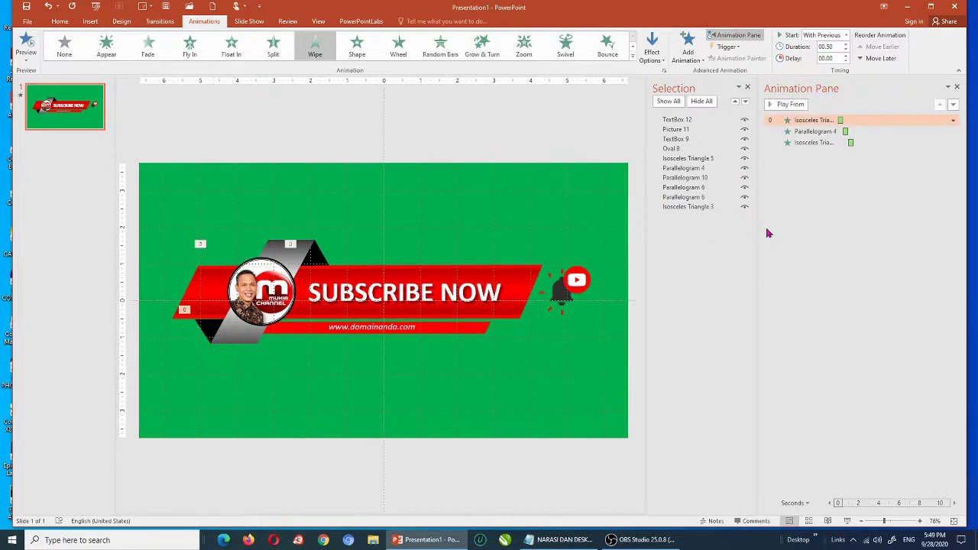
{"action": "left_click", "coordinate": [439, 177]}
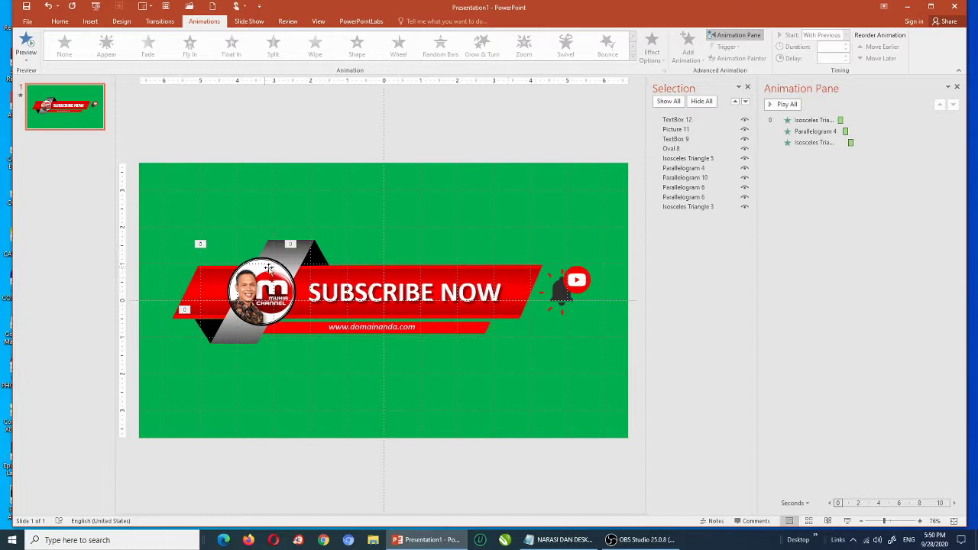
{"action": "left_click", "coordinate": [532, 267]}
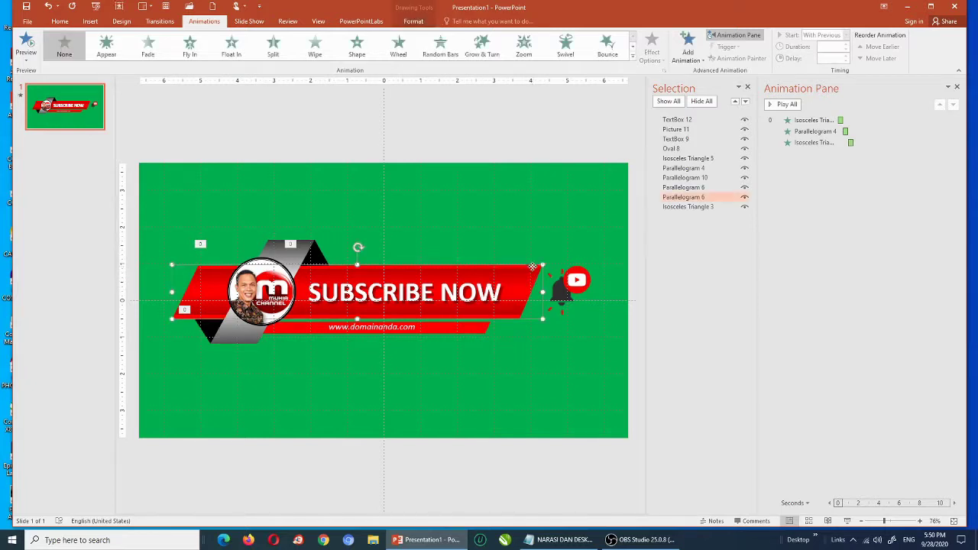
- Select both overlapping red parallelograms and group them into one banner group
{"action": "left_click", "coordinate": [529, 277]}
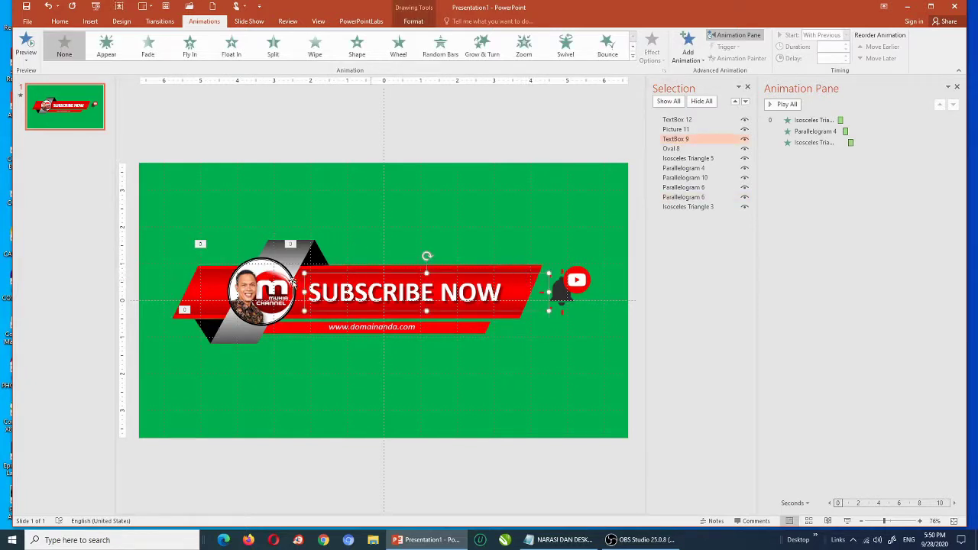
{"action": "left_click", "coordinate": [210, 283]}
{"action": "left_click", "coordinate": [212, 264]}
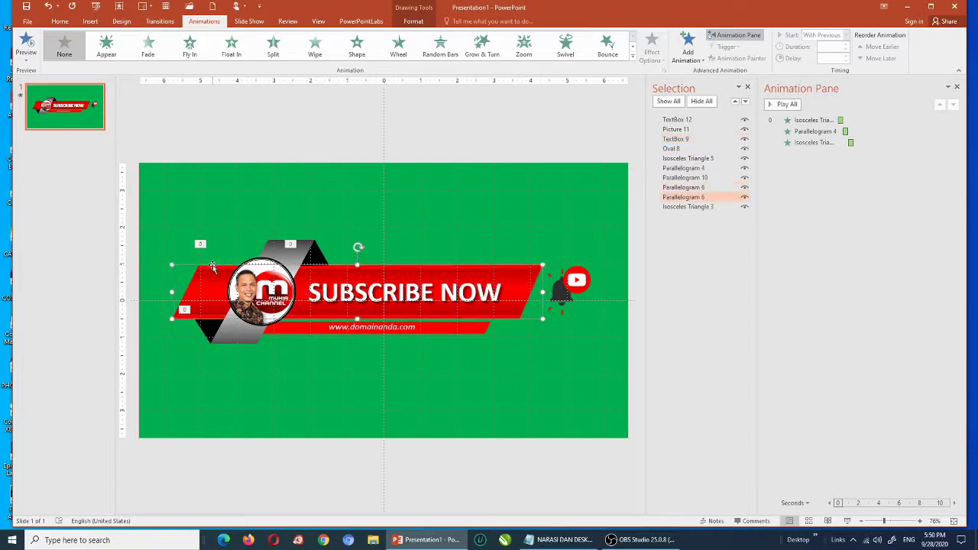
{"action": "left_click", "coordinate": [205, 302]}
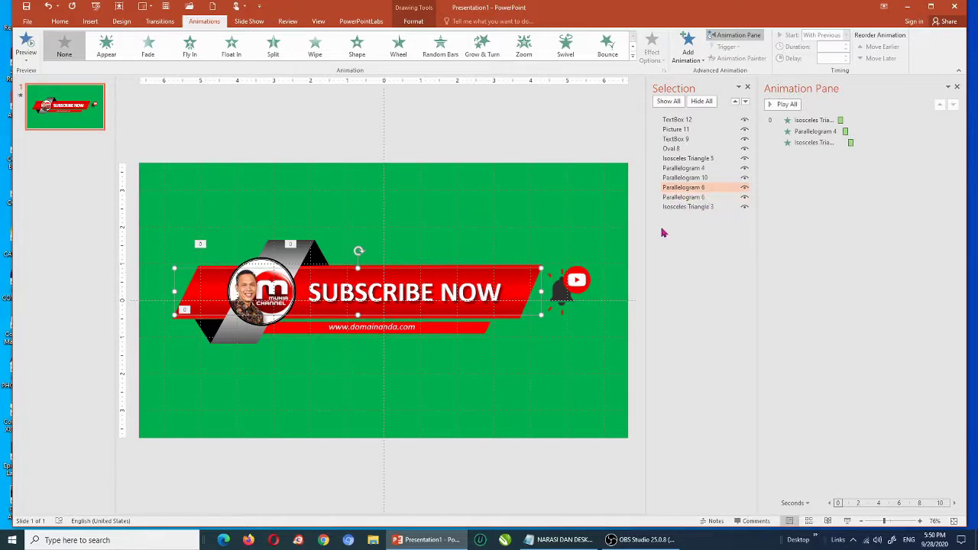
{"action": "left_click", "coordinate": [685, 198], "text": "ctrl"}
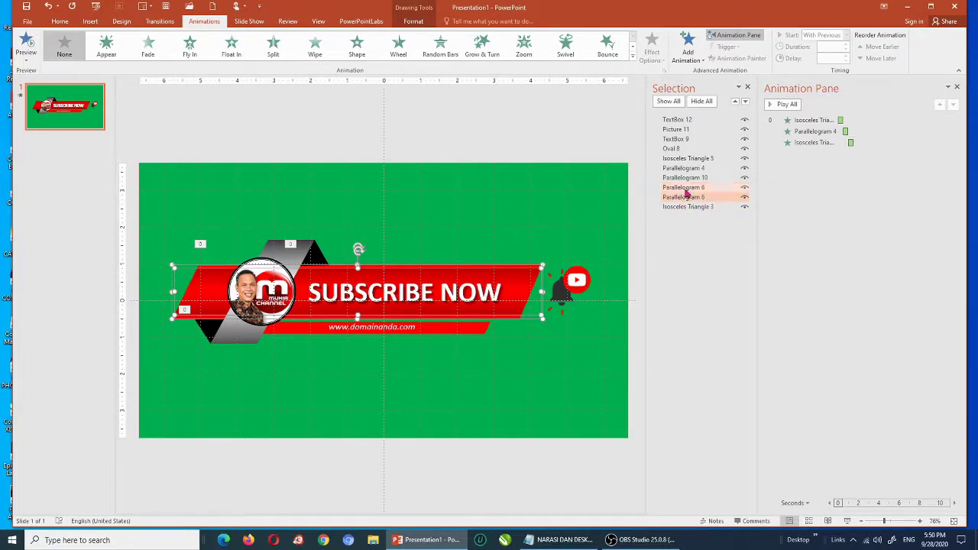
{"action": "left_click", "coordinate": [413, 21]}
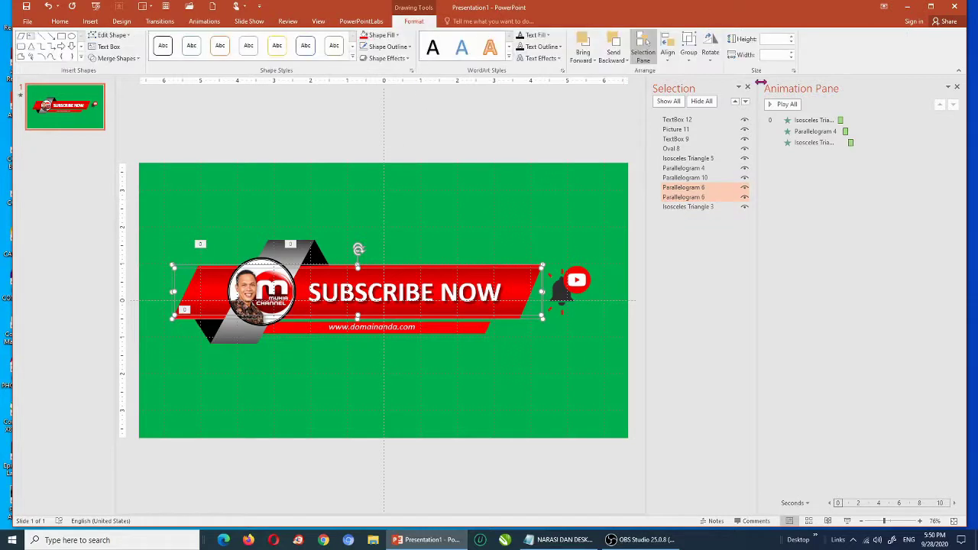
{"action": "left_click", "coordinate": [688, 52]}
{"action": "left_click", "coordinate": [703, 79]}
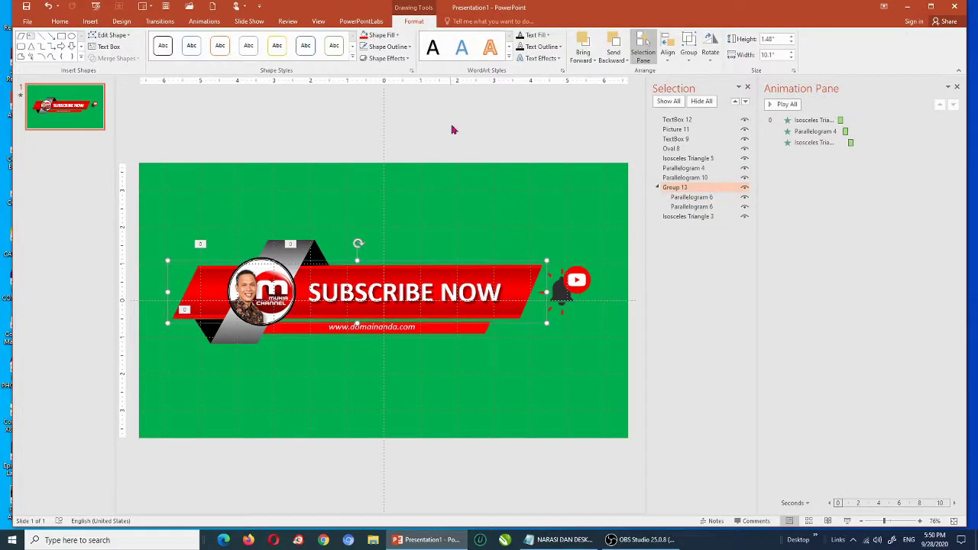
{"action": "left_click", "coordinate": [487, 148]}
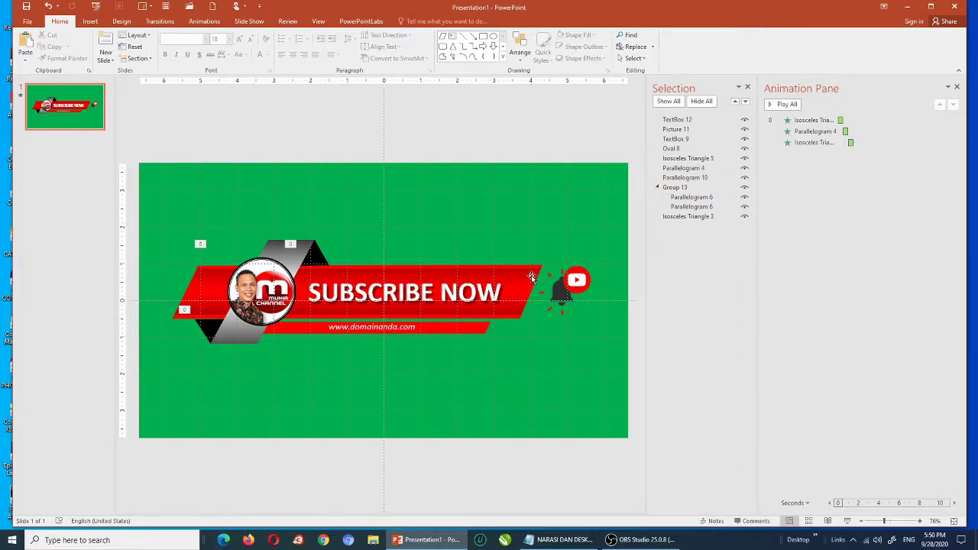
{"action": "left_click", "coordinate": [533, 277]}
{"action": "left_click", "coordinate": [210, 282]}
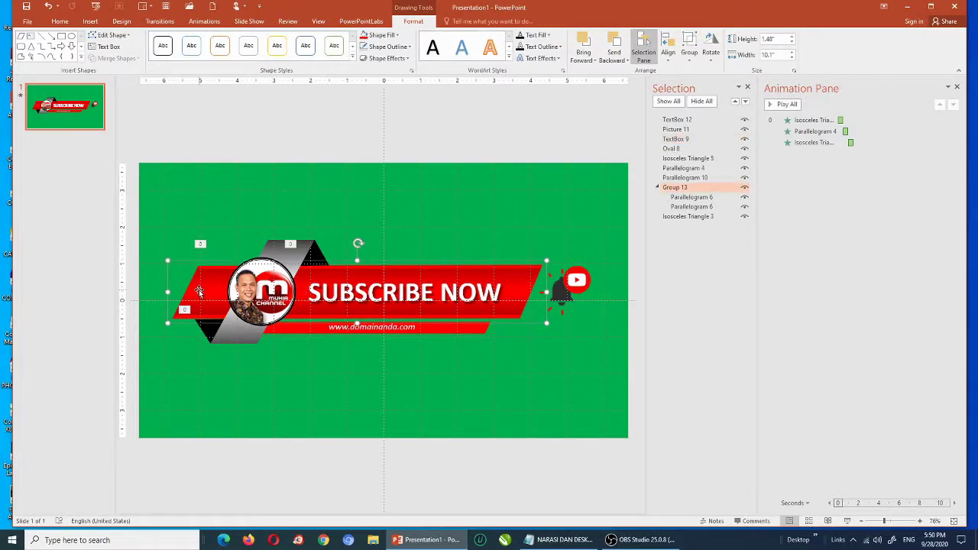
- Give the banner group a Fly In from Left, With Previous, with a 1-second delay
{"action": "left_click", "coordinate": [204, 21]}
{"action": "left_click", "coordinate": [188, 52]}
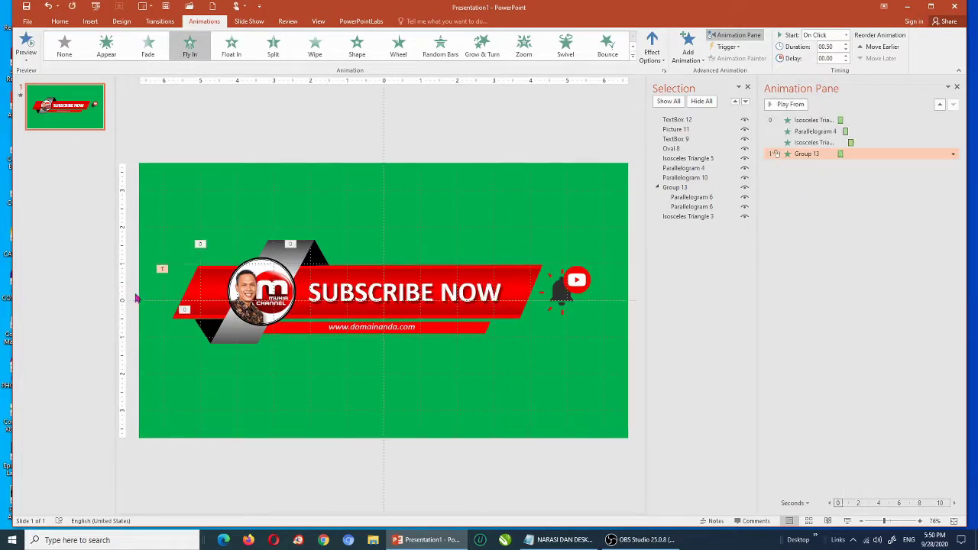
{"action": "left_click", "coordinate": [657, 55]}
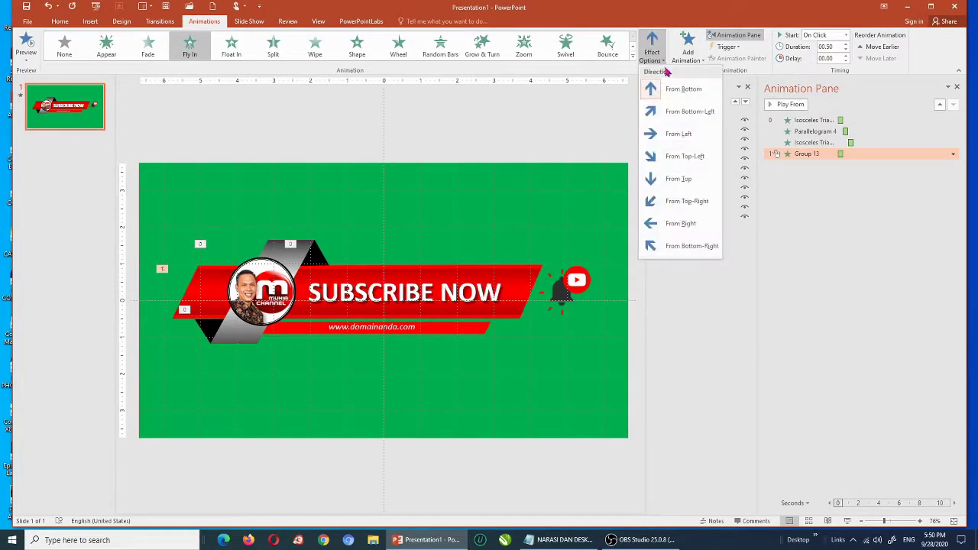
{"action": "left_click", "coordinate": [679, 134]}
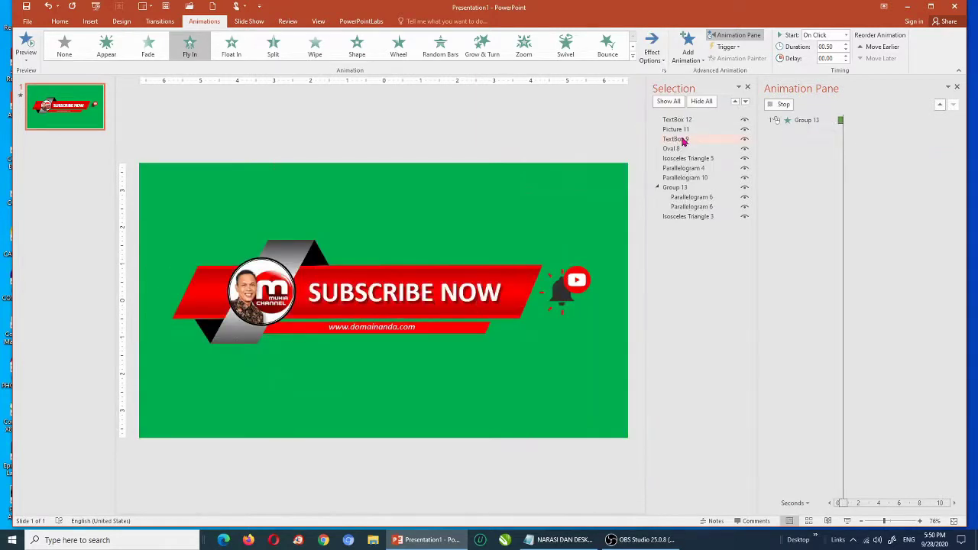
{"action": "left_click", "coordinate": [845, 36]}
{"action": "left_click", "coordinate": [821, 55]}
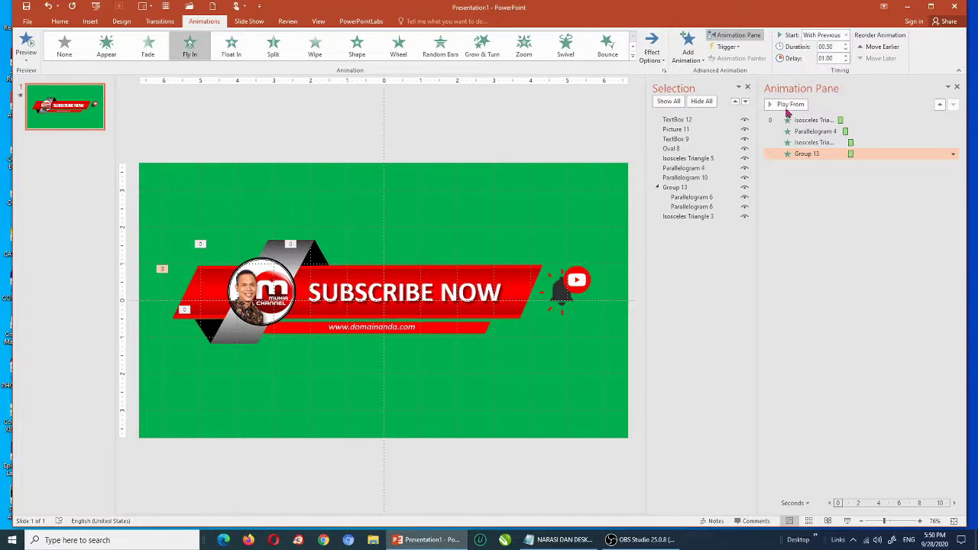
- Set a 0.5-second smooth end on the banner's Fly In effect
{"action": "left_click", "coordinate": [953, 154]}
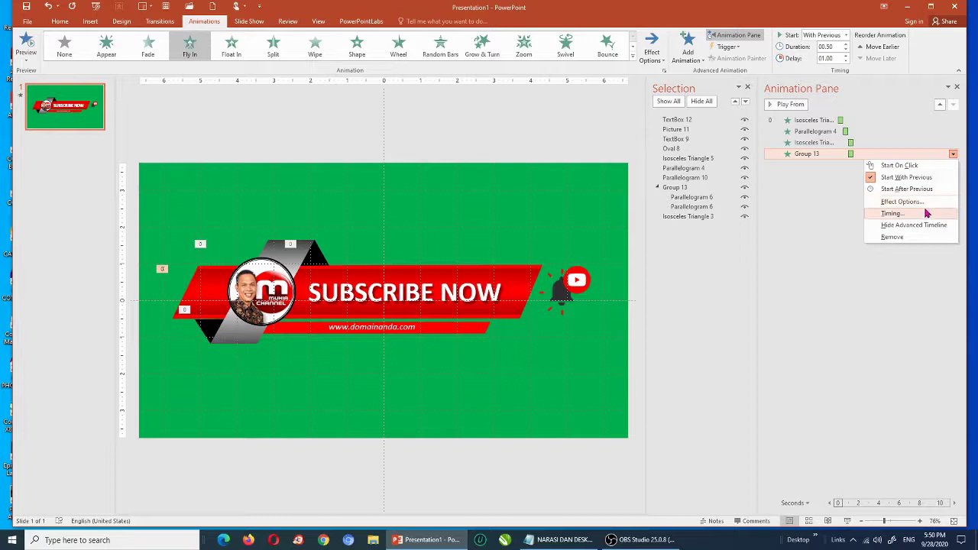
{"action": "left_click", "coordinate": [924, 205]}
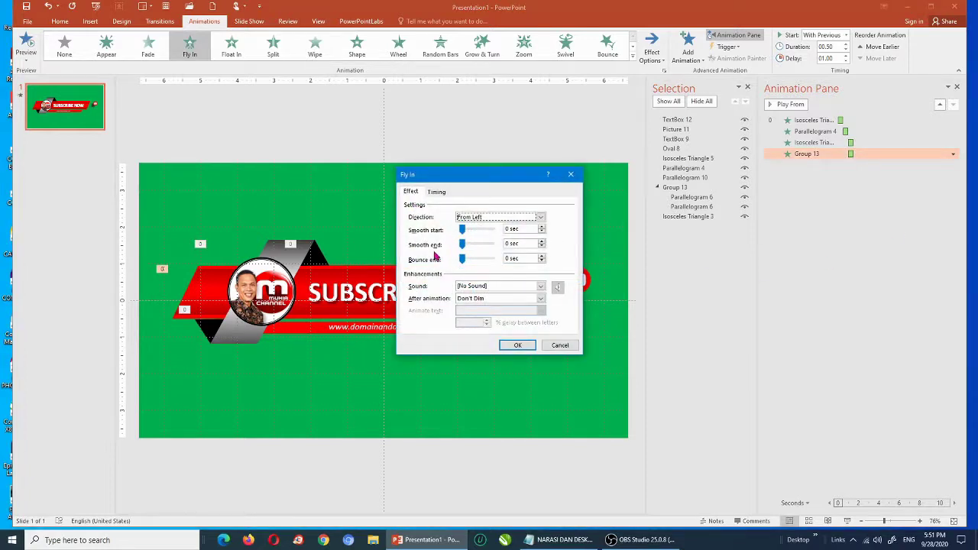
{"action": "left_click_drag", "start_coordinate": [462, 245], "coordinate": [490, 244]}
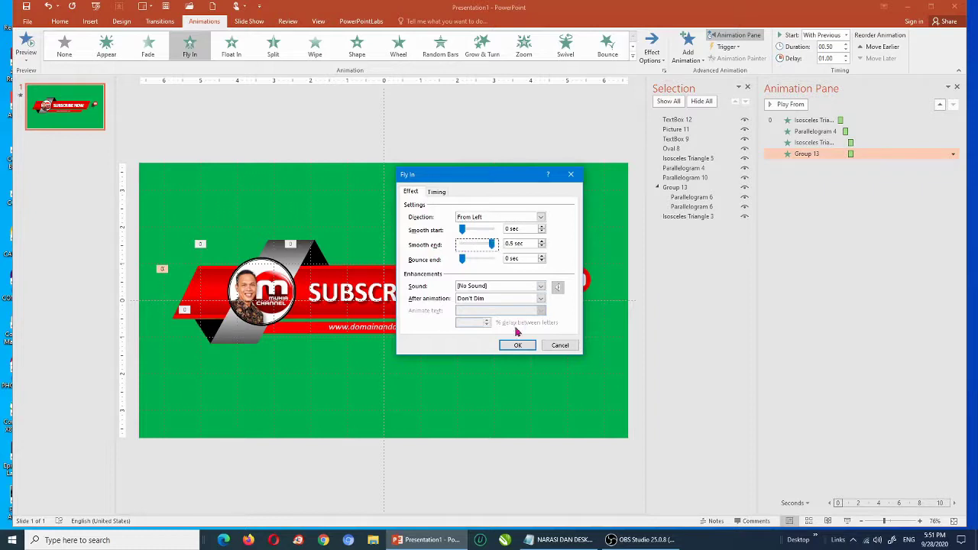
{"action": "left_click", "coordinate": [518, 345]}
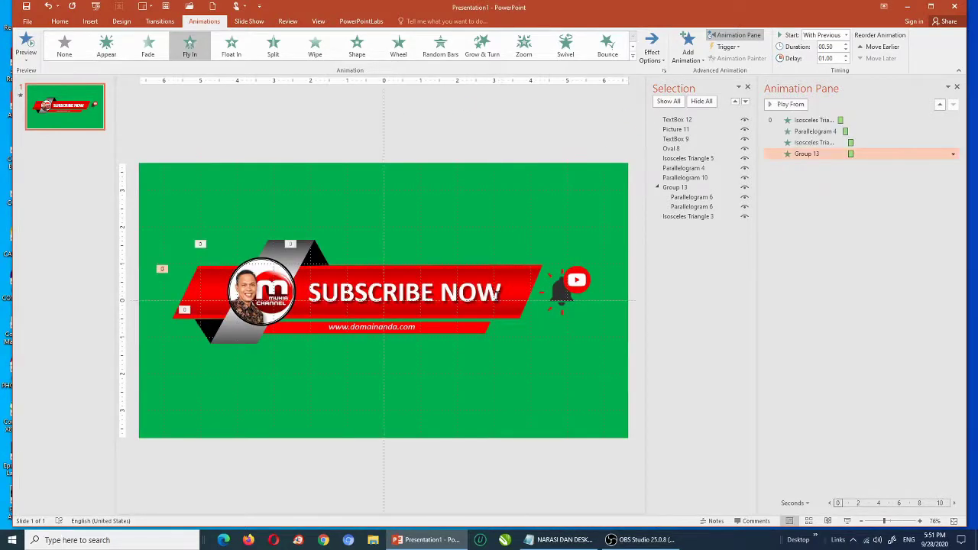
{"action": "left_click", "coordinate": [610, 136]}
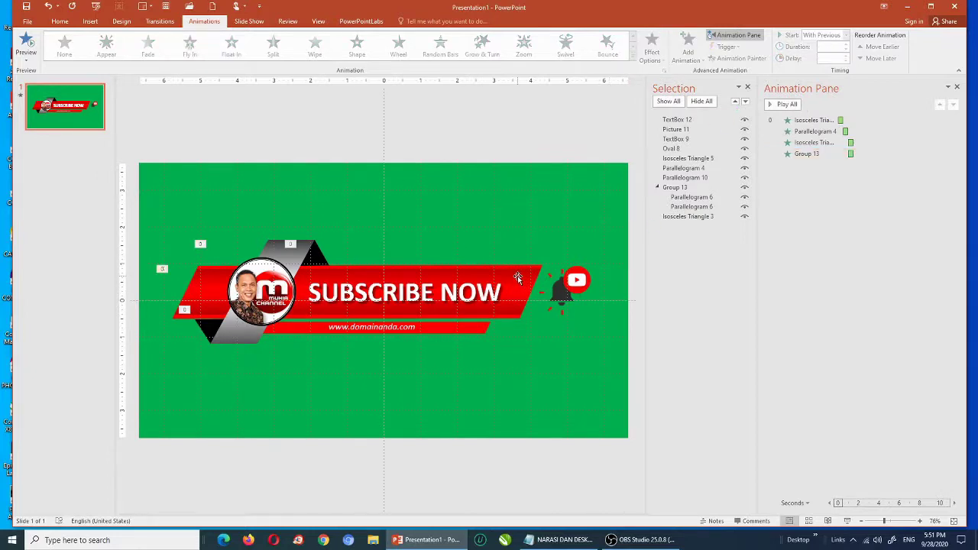
- Give the red URL bar a vertical-out Split entrance starting With Previous
{"action": "left_click", "coordinate": [474, 328]}
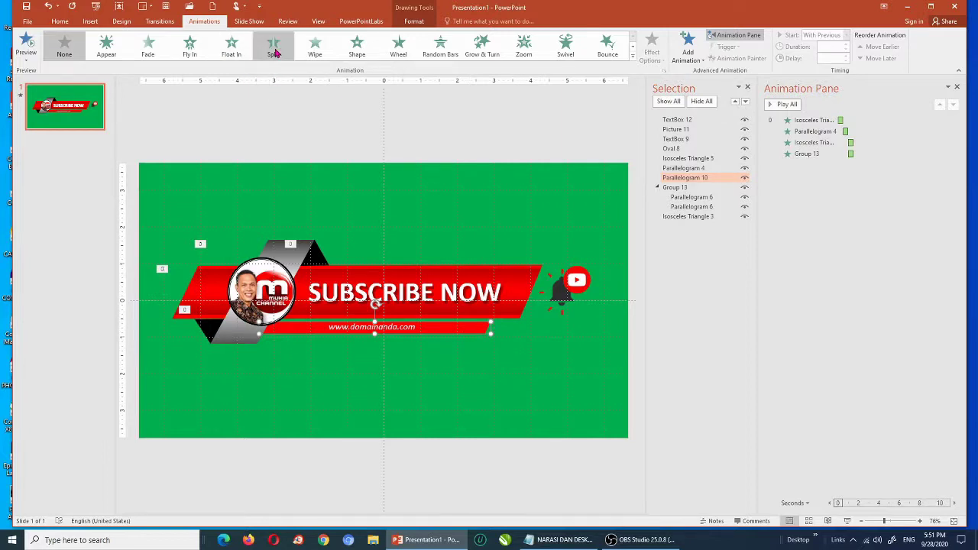
{"action": "left_click", "coordinate": [276, 52]}
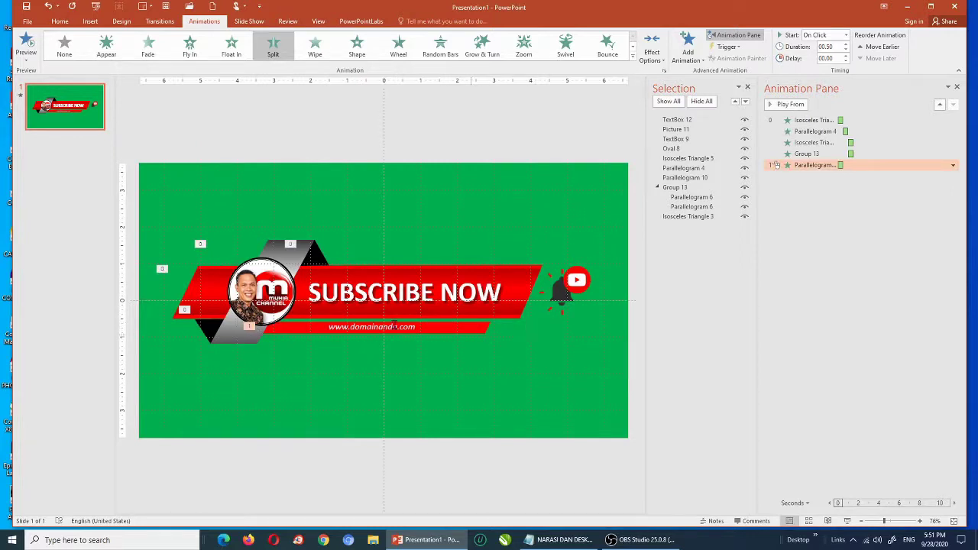
{"action": "left_click", "coordinate": [662, 61]}
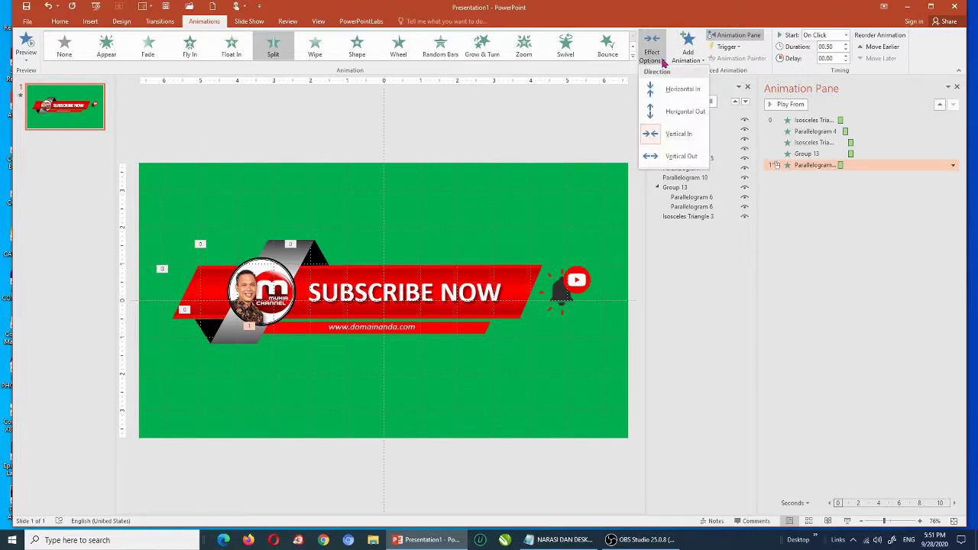
{"action": "left_click", "coordinate": [673, 158]}
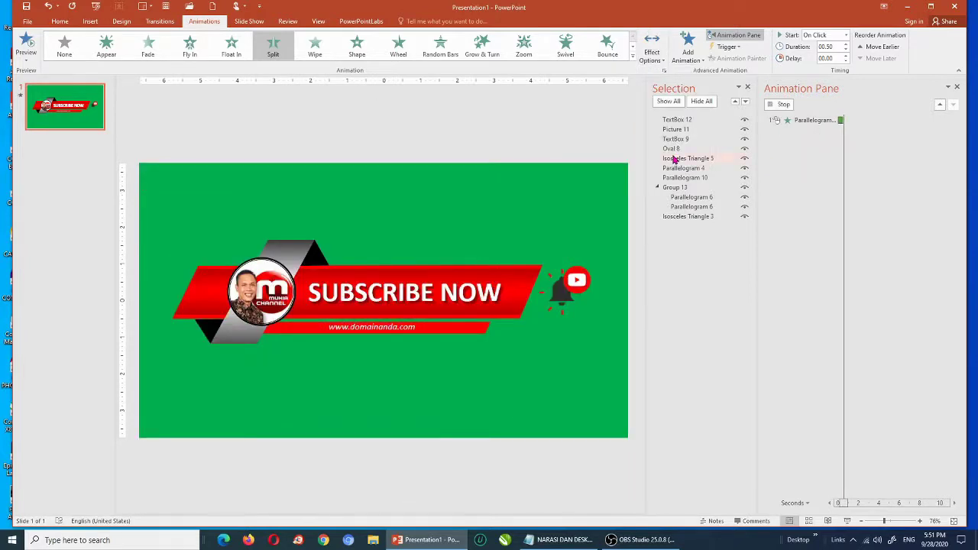
{"action": "left_click", "coordinate": [846, 35]}
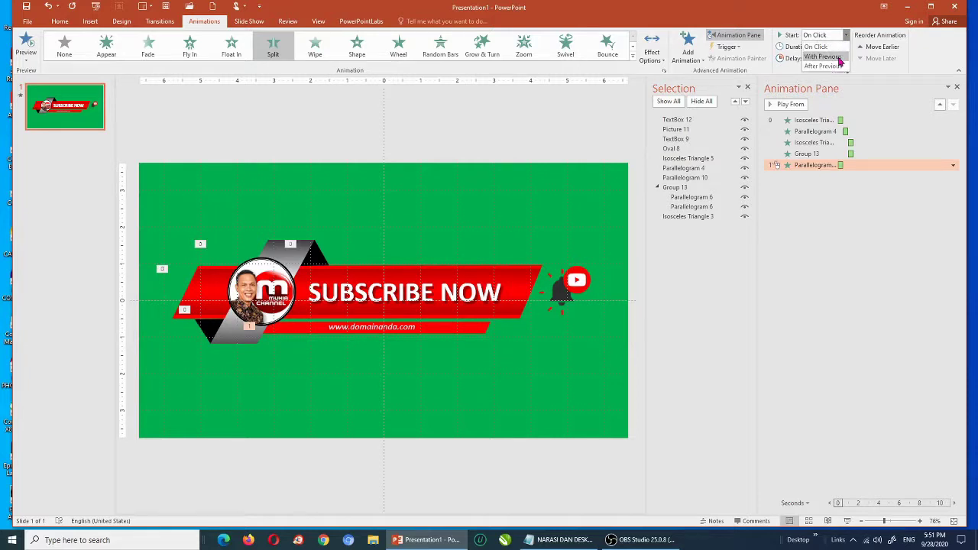
{"action": "left_click", "coordinate": [839, 58]}
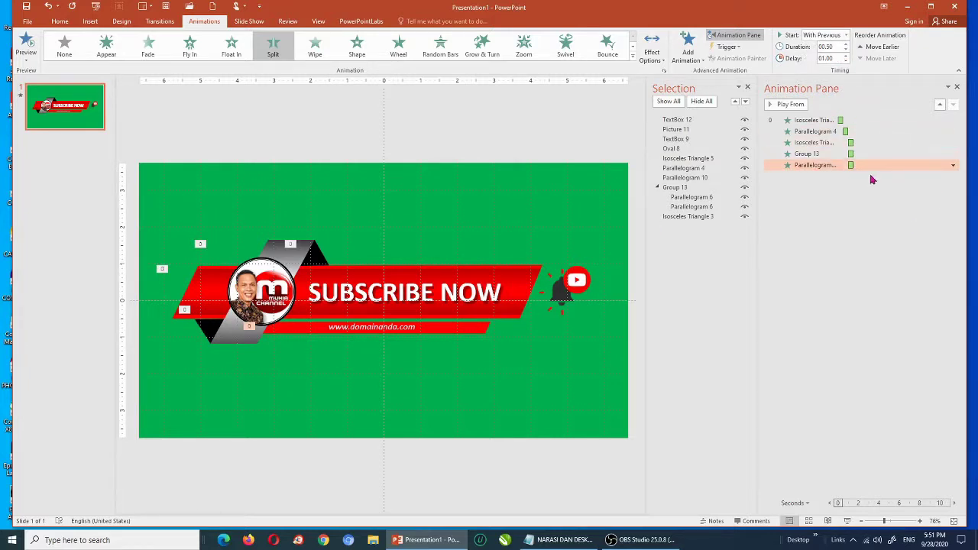
- Delay the banner fly-in to 1.5 seconds and the URL bar split to 2 seconds
{"action": "left_click_drag", "start_coordinate": [820, 153], "coordinate": [885, 136]}
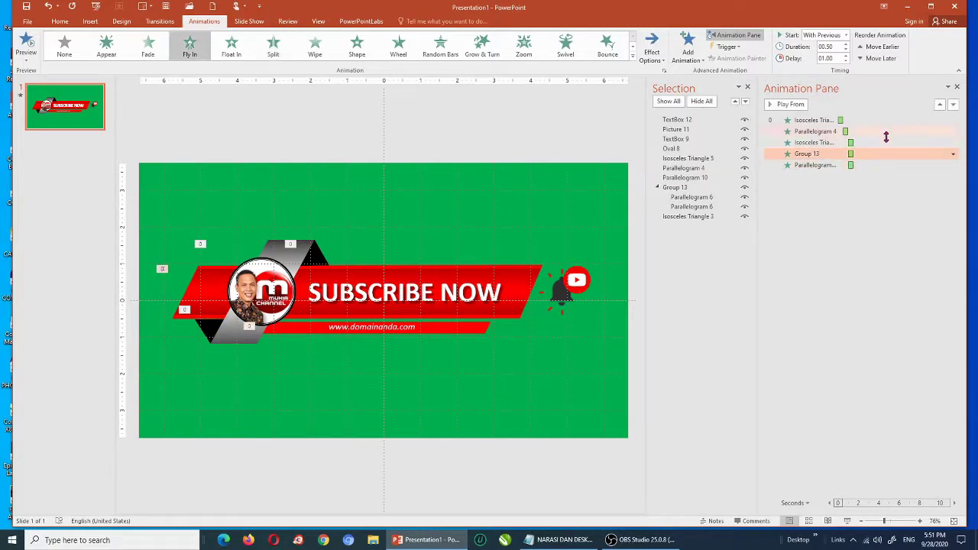
{"action": "left_click", "coordinate": [846, 55]}
{"action": "left_click", "coordinate": [846, 55]}
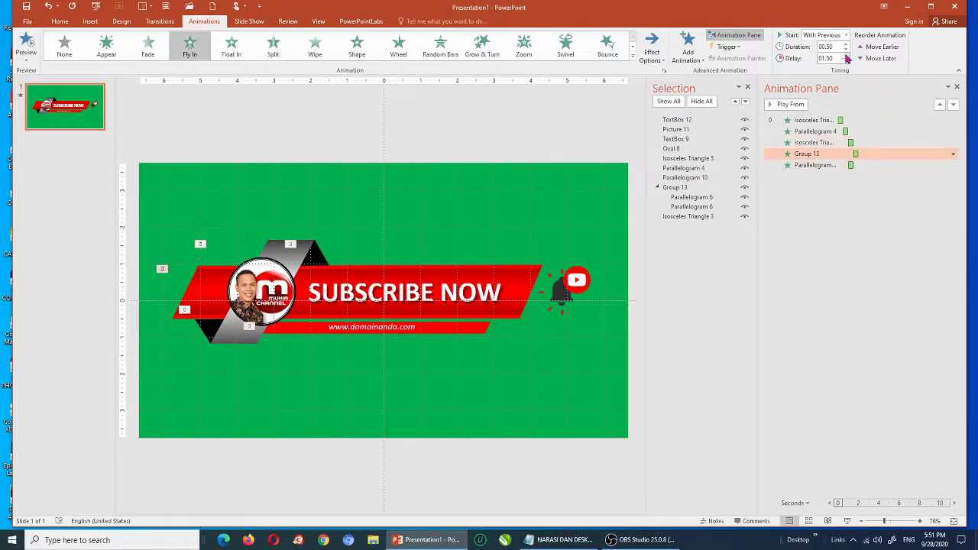
{"action": "left_click", "coordinate": [827, 165]}
{"action": "left_click", "coordinate": [846, 55]}
{"action": "left_click", "coordinate": [846, 55]}
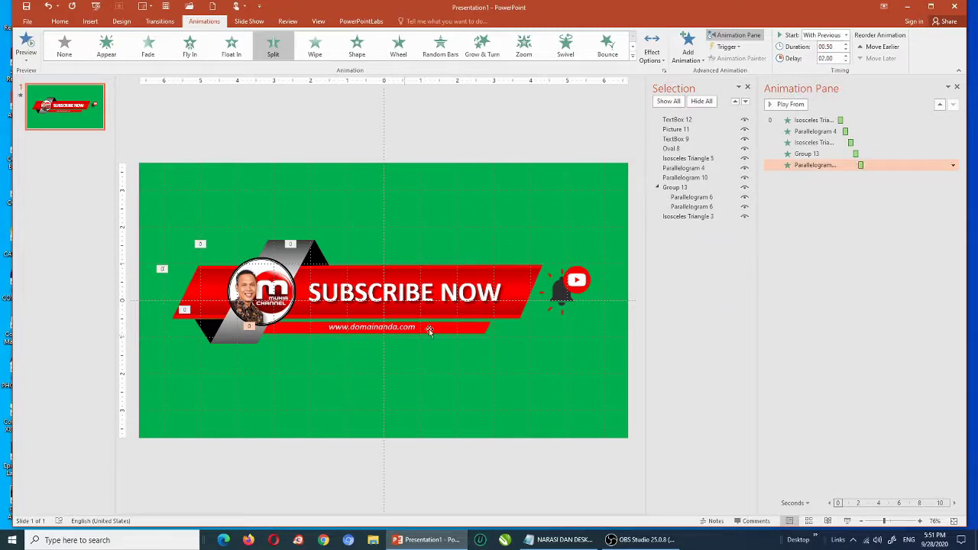
{"action": "left_click", "coordinate": [480, 330]}
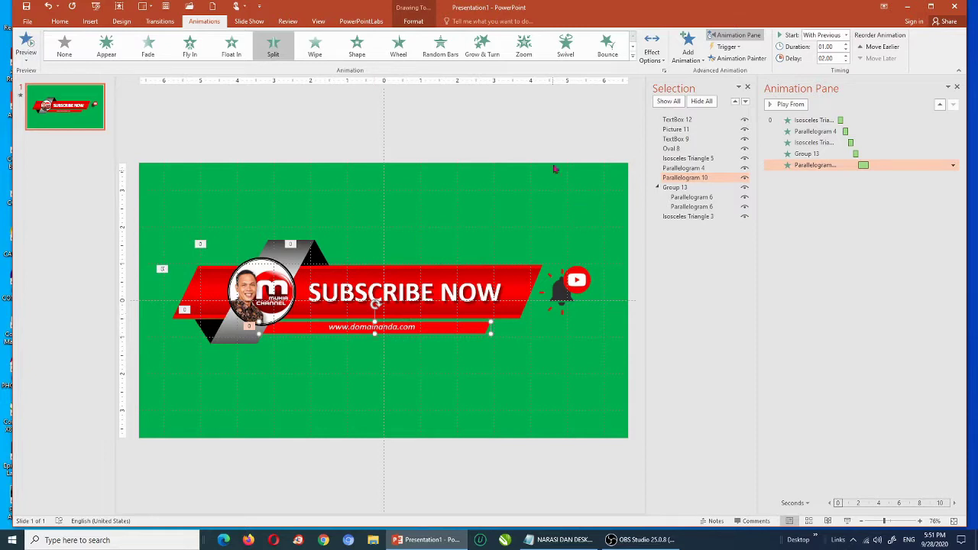
{"action": "left_click", "coordinate": [534, 130]}
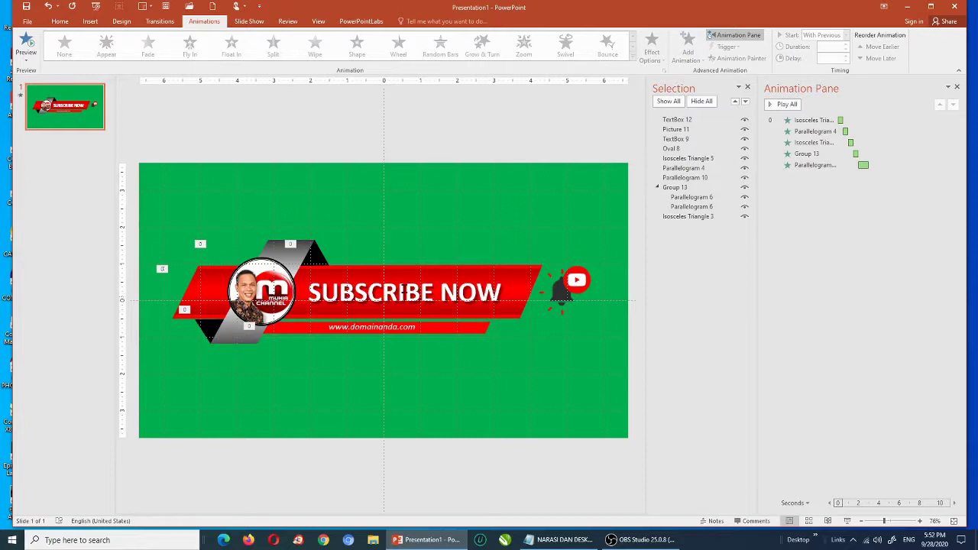
{"action": "left_click", "coordinate": [443, 329]}
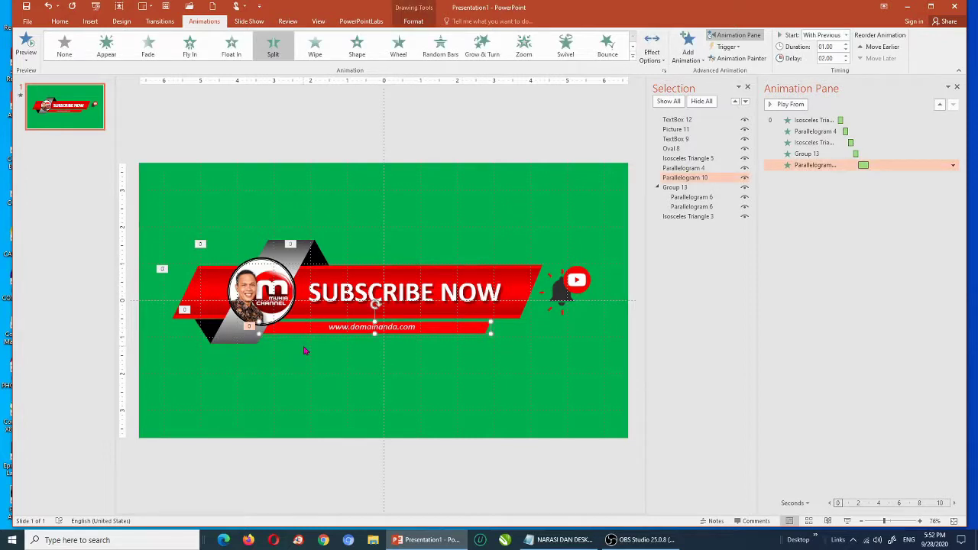
{"action": "left_click", "coordinate": [490, 137]}
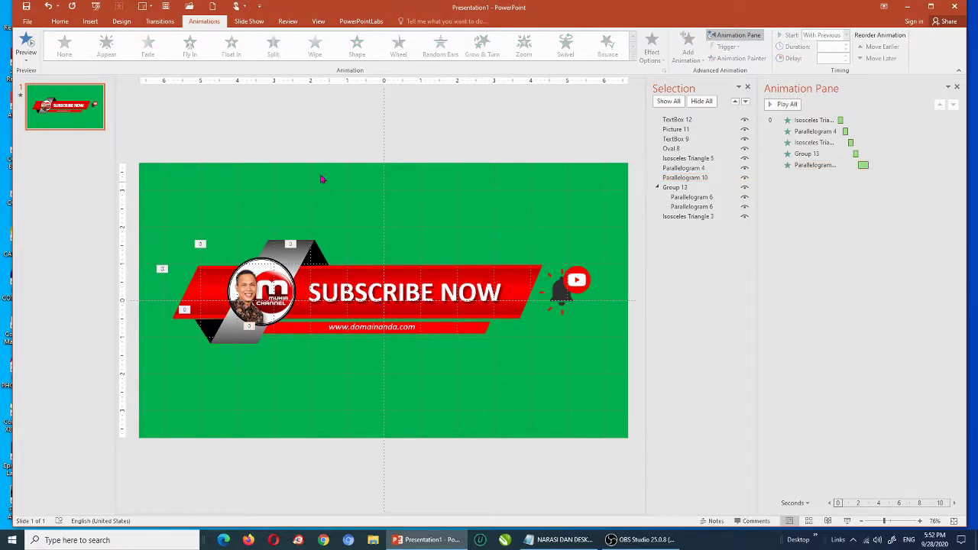
- Give the circular logo a Zoom entrance starting With Previous after a 3-second delay
{"action": "left_click", "coordinate": [275, 279]}
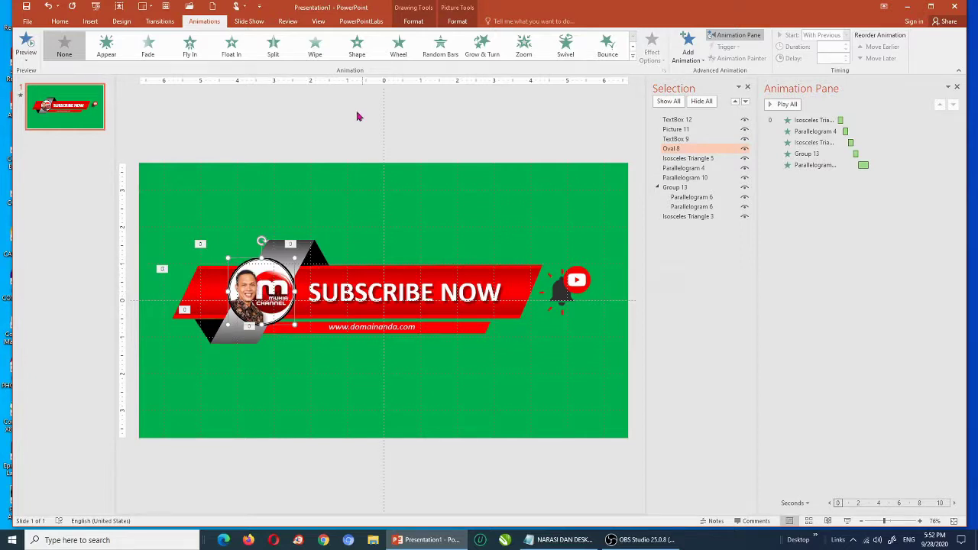
{"action": "left_click", "coordinate": [526, 47]}
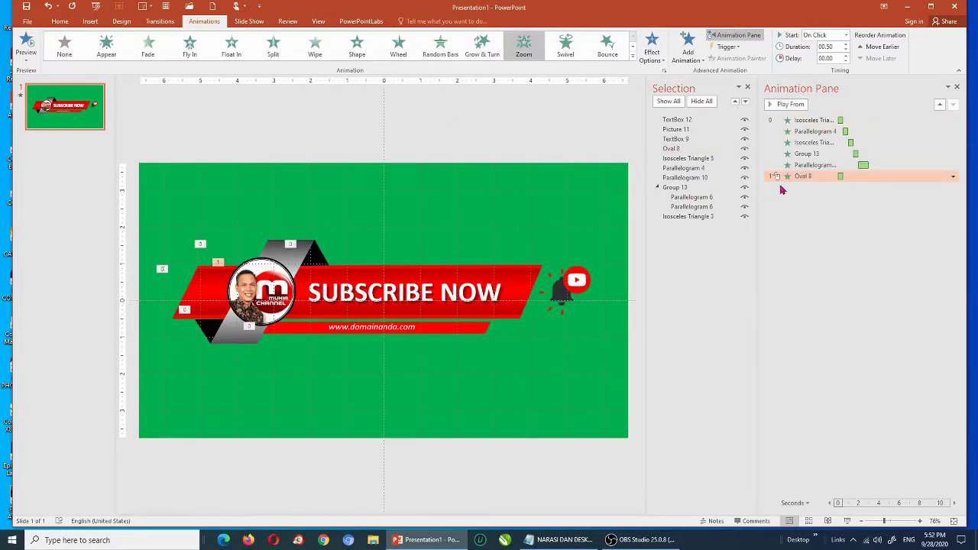
{"action": "left_click", "coordinate": [844, 36]}
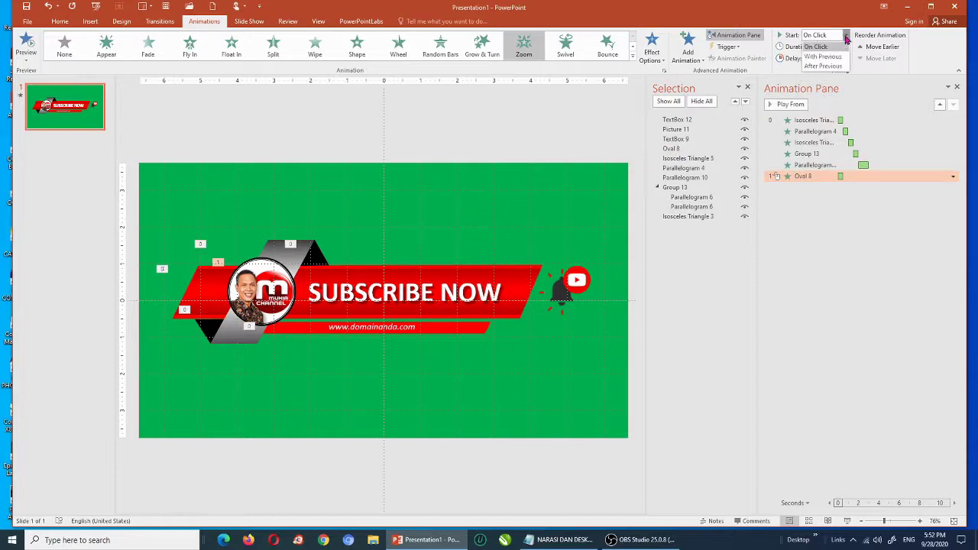
{"action": "left_click", "coordinate": [840, 54]}
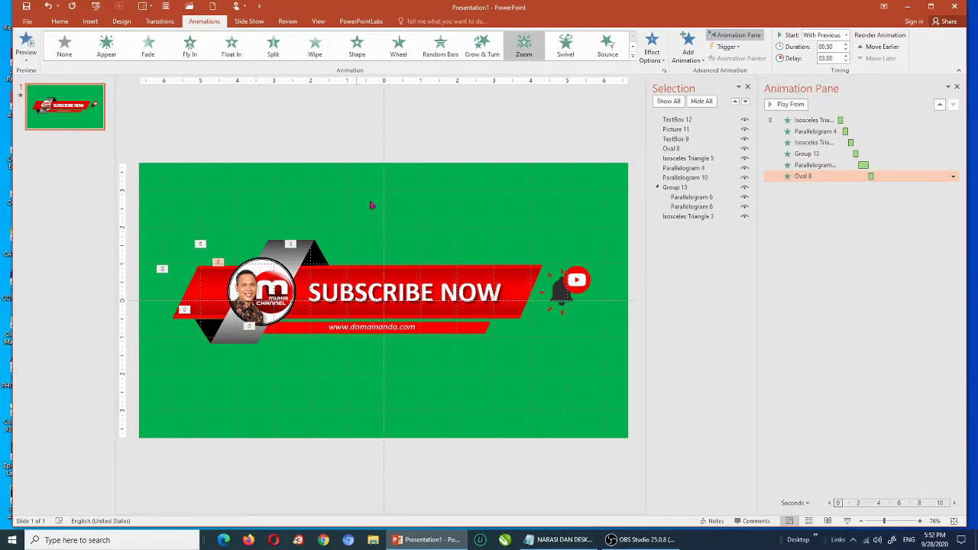
{"action": "left_click", "coordinate": [485, 146]}
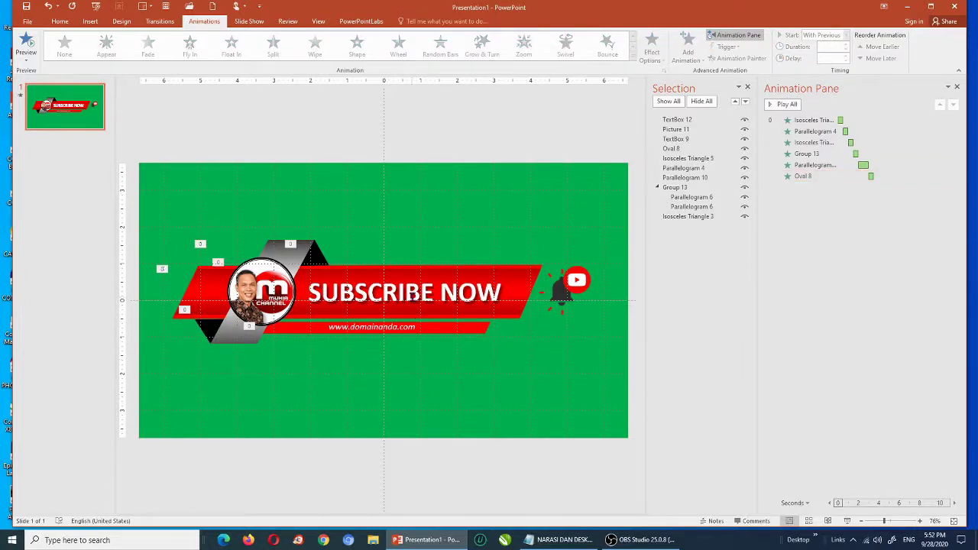
{"action": "left_click", "coordinate": [406, 293]}
{"action": "left_click", "coordinate": [422, 273]}
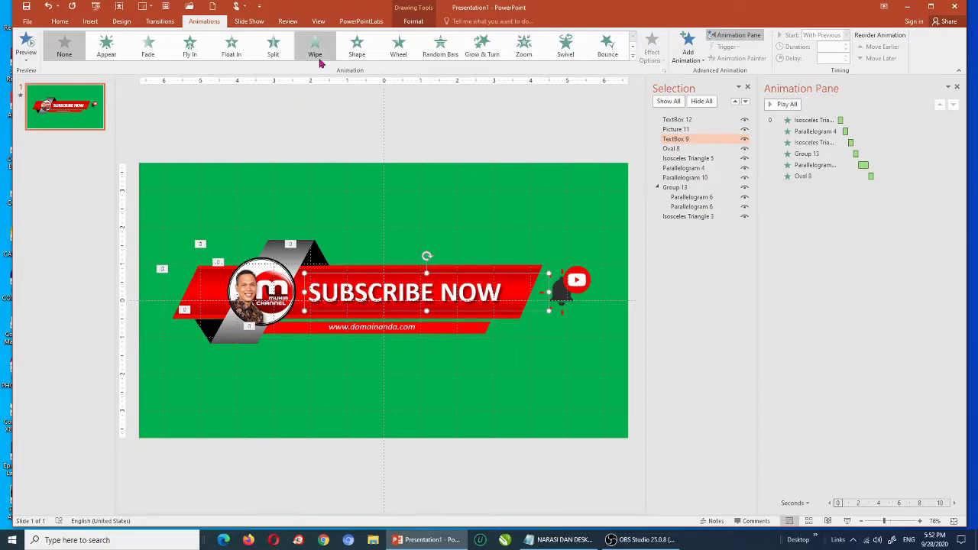
- Apply a Wipe from Left to the SUBSCRIBE NOW text and the URL text
{"action": "left_click", "coordinate": [319, 59]}
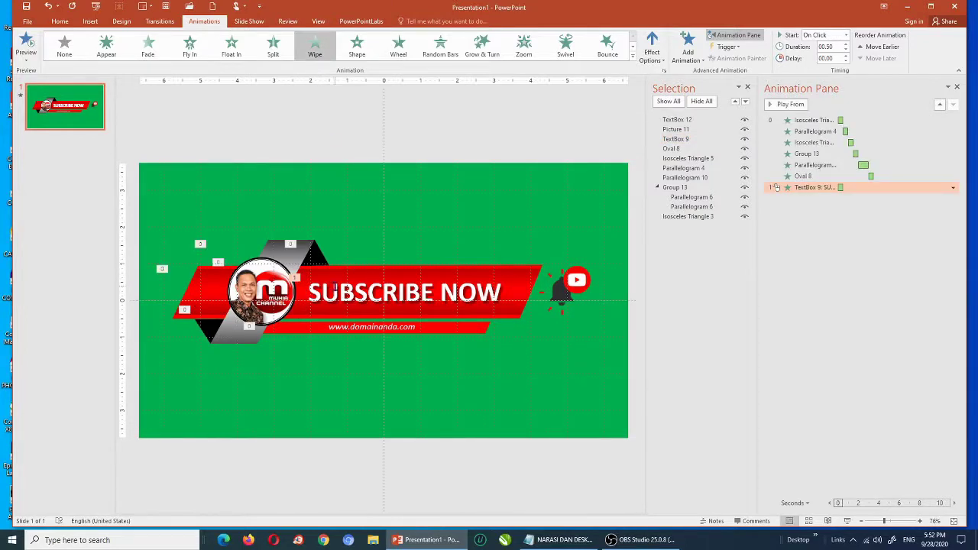
{"action": "left_click", "coordinate": [655, 51]}
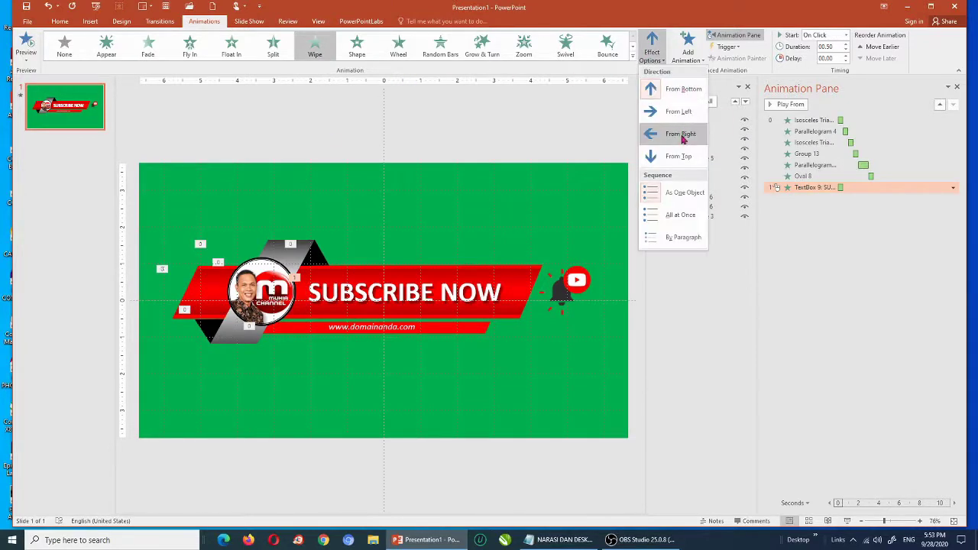
{"action": "left_click", "coordinate": [673, 113]}
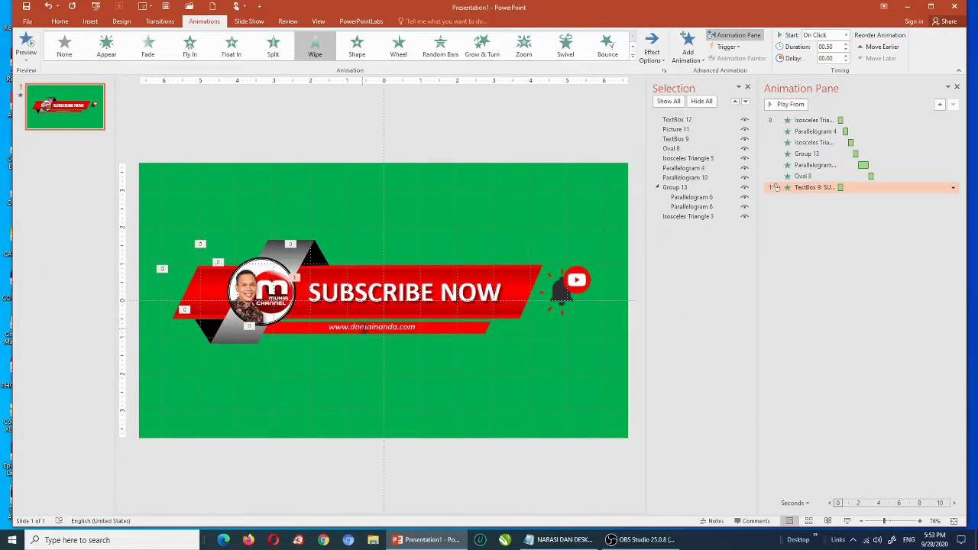
{"action": "left_click", "coordinate": [353, 327]}
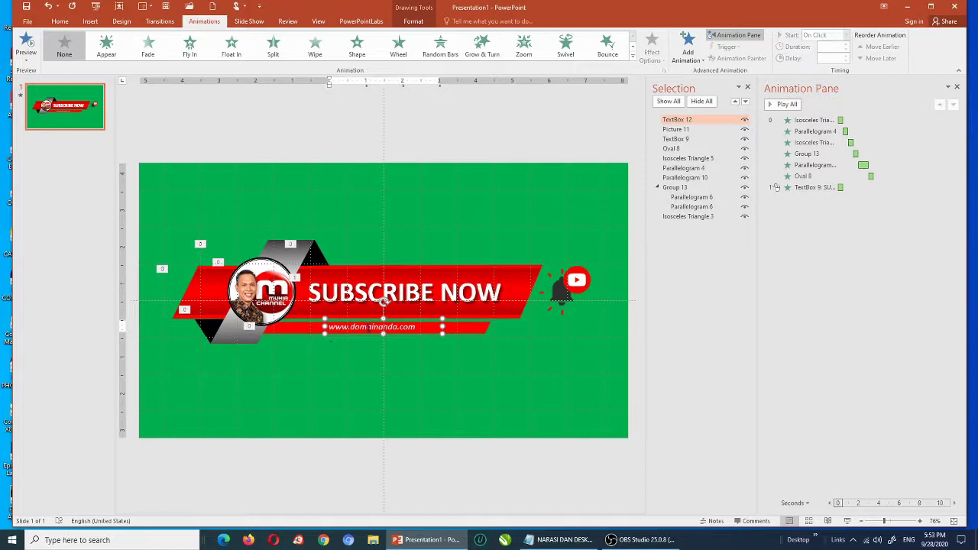
{"action": "left_click", "coordinate": [314, 46]}
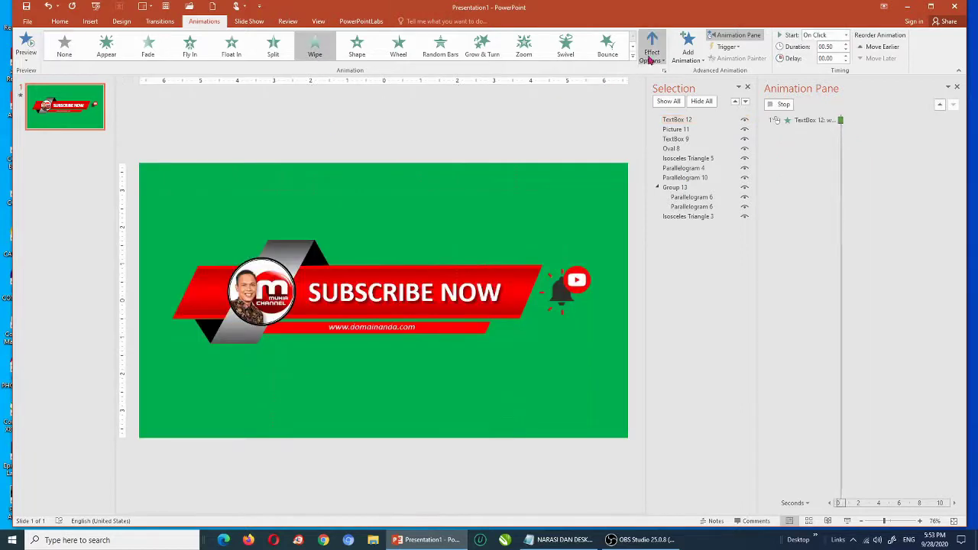
{"action": "left_click", "coordinate": [650, 45]}
{"action": "left_click", "coordinate": [661, 114]}
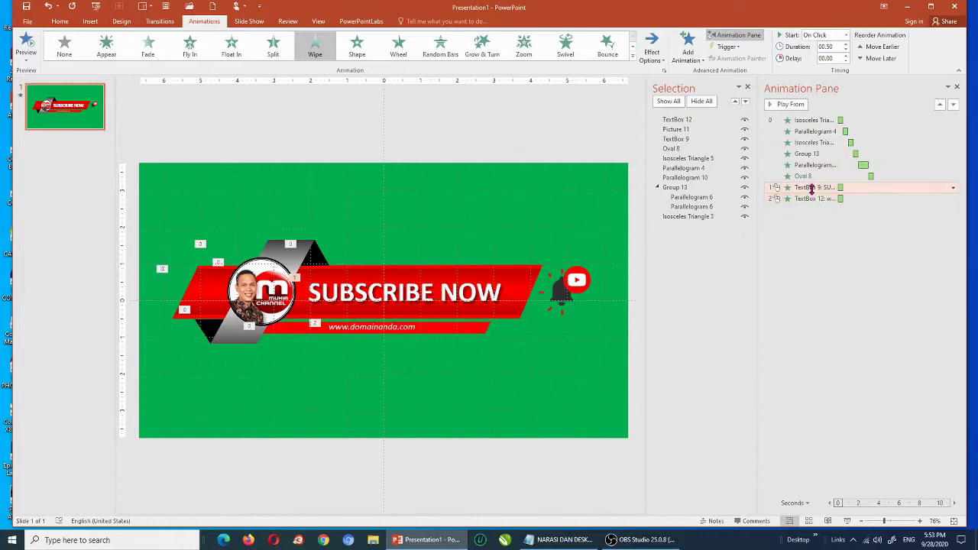
- Start both text wipes With Previous, delaying the URL wipe to 4 seconds
{"action": "left_click", "coordinate": [808, 189]}
{"action": "left_click", "coordinate": [812, 199], "text": "shift"}
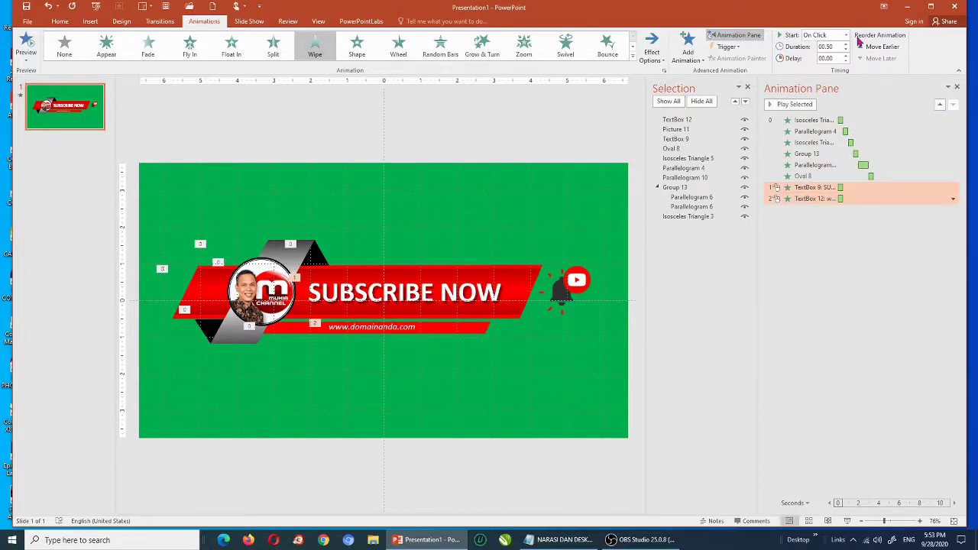
{"action": "left_click", "coordinate": [846, 35]}
{"action": "left_click", "coordinate": [841, 57]}
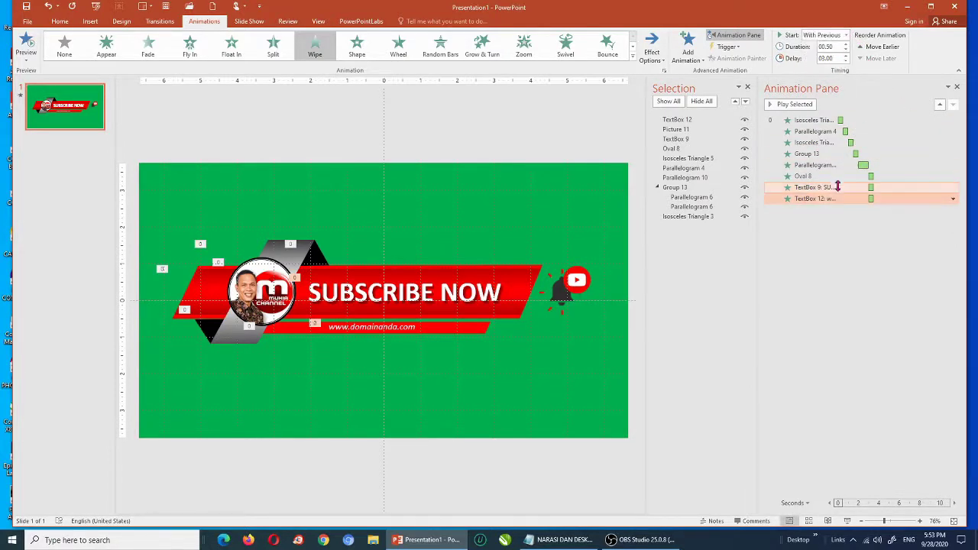
{"action": "left_click", "coordinate": [846, 61]}
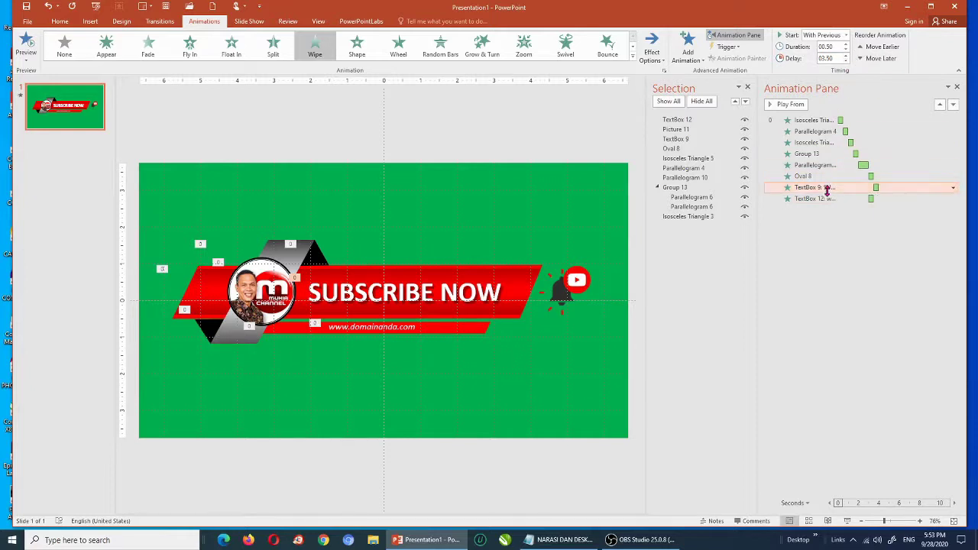
{"action": "left_click", "coordinate": [846, 55]}
{"action": "left_click", "coordinate": [846, 55]}
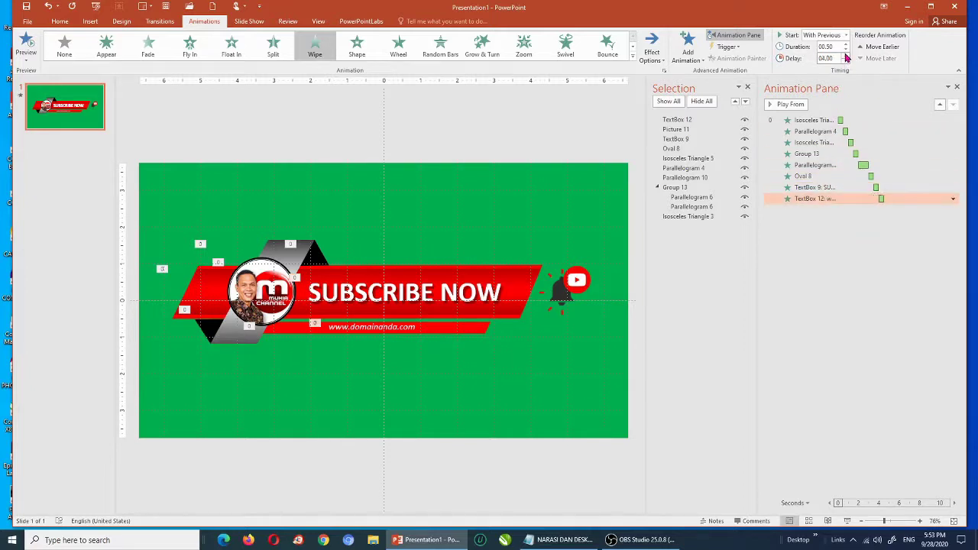
{"action": "left_click", "coordinate": [501, 156]}
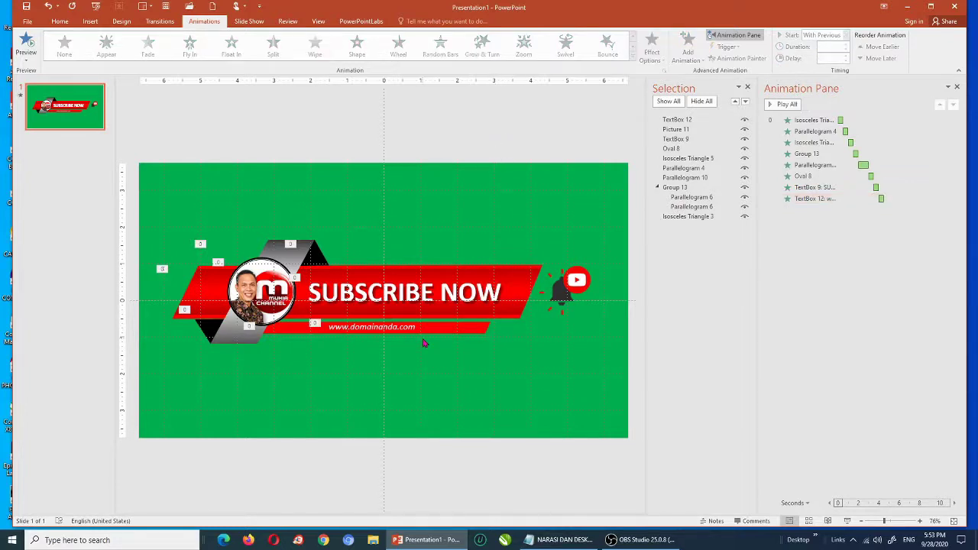
{"action": "left_click", "coordinate": [567, 286]}
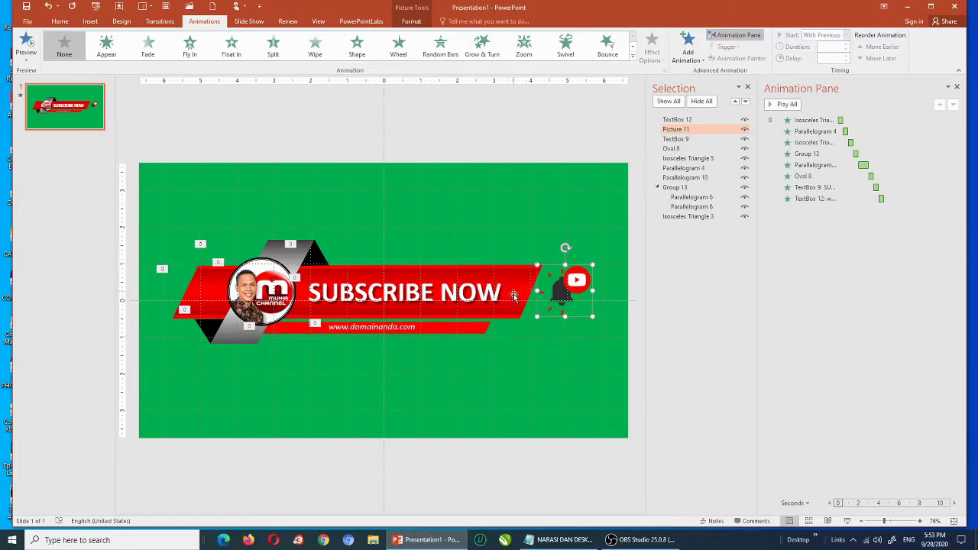
- Send the bell and YouTube picture to the back and nudge it left behind the banner
{"action": "left_click", "coordinate": [522, 288]}
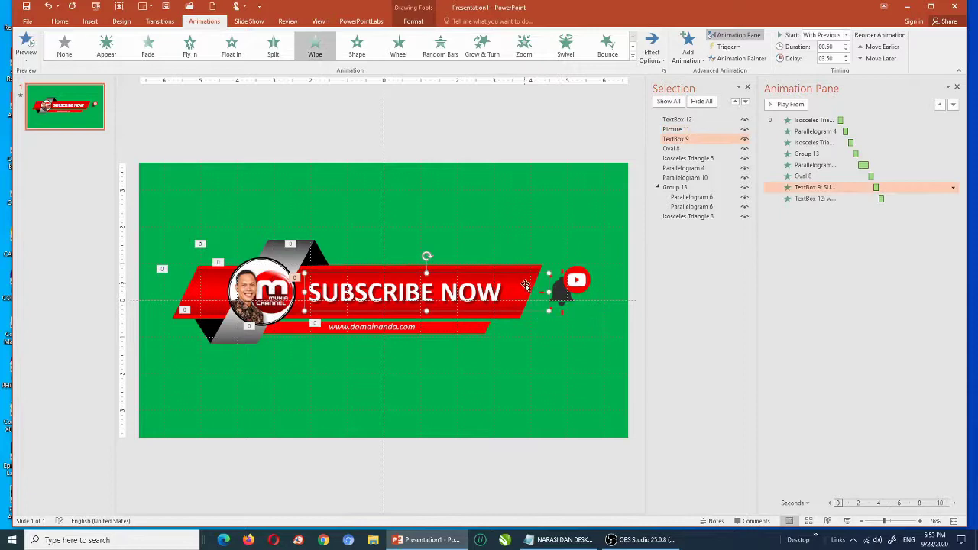
{"action": "left_click", "coordinate": [566, 296]}
{"action": "left_click", "coordinate": [745, 102]}
{"action": "left_click", "coordinate": [746, 102]}
{"action": "left_click", "coordinate": [746, 101]}
{"action": "left_click", "coordinate": [745, 102]}
{"action": "left_click", "coordinate": [745, 101]}
{"action": "left_click", "coordinate": [746, 101]}
{"action": "left_click", "coordinate": [745, 102]}
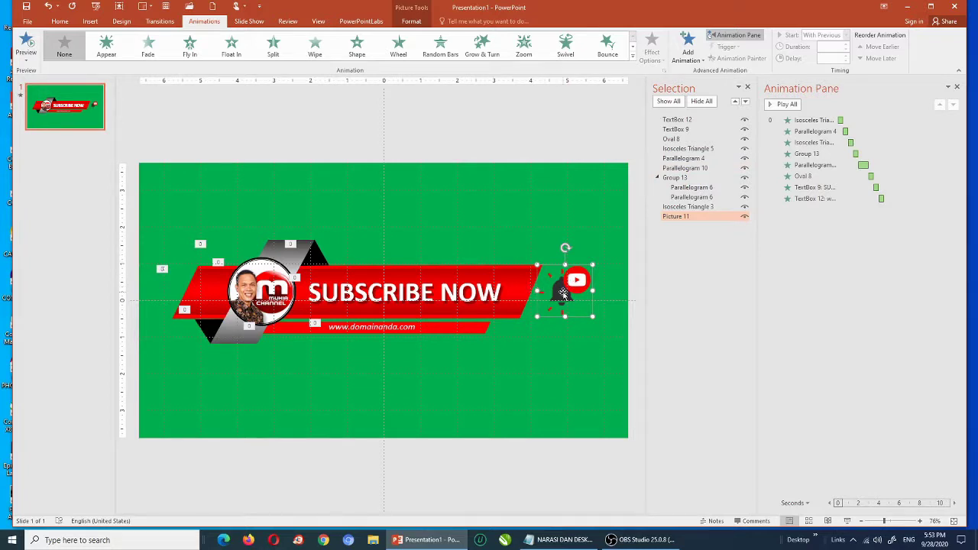
{"action": "key", "text": "Left"}
{"action": "key", "text": "Left"}
{"action": "key", "text": "Left"}
{"action": "key", "text": "Left"}
{"action": "key", "text": "Left"}
{"action": "key", "text": "Left"}
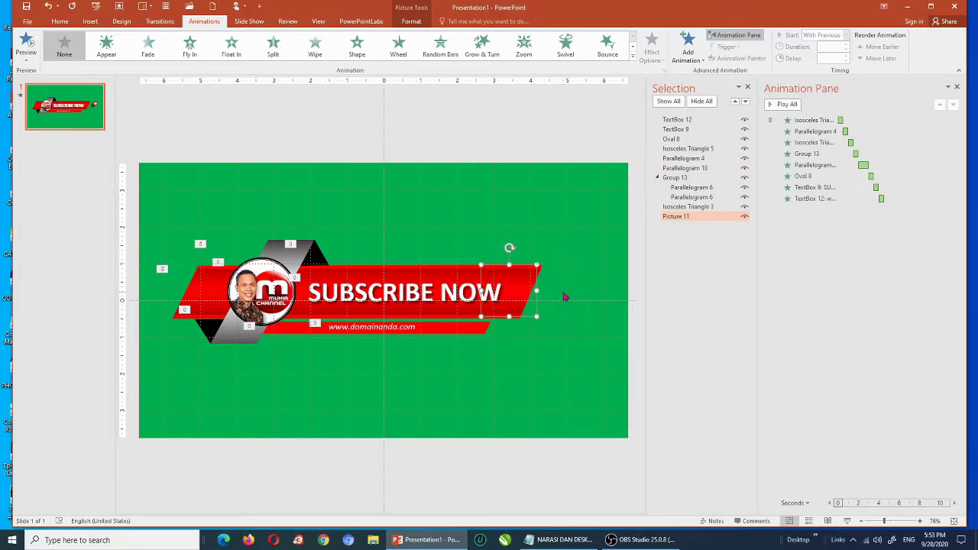
{"action": "key", "text": "Left"}
{"action": "key", "text": "Left"}
{"action": "key", "text": "Left"}
{"action": "key", "text": "Left"}
{"action": "key", "text": "Left"}
{"action": "key", "text": "Left"}
{"action": "key", "text": "Left"}
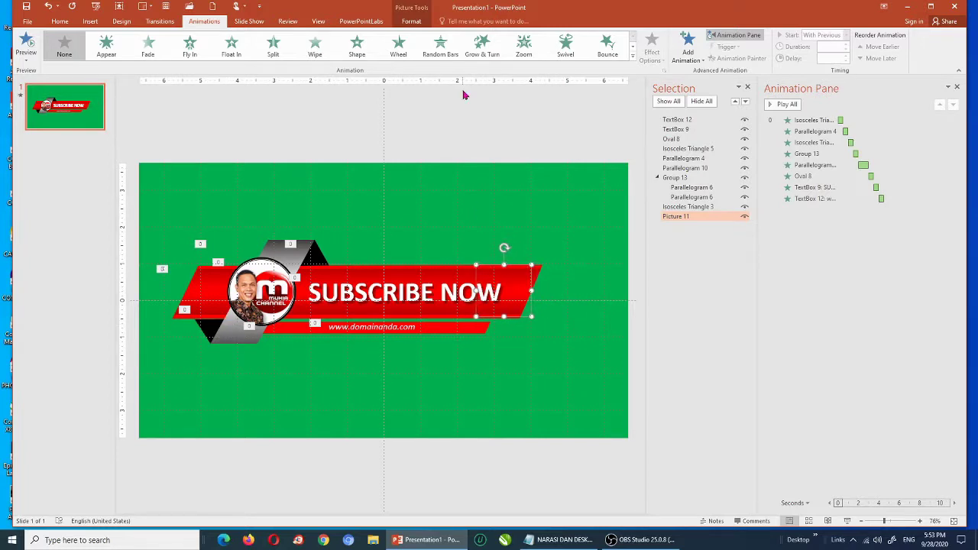
{"action": "left_click", "coordinate": [631, 61]}
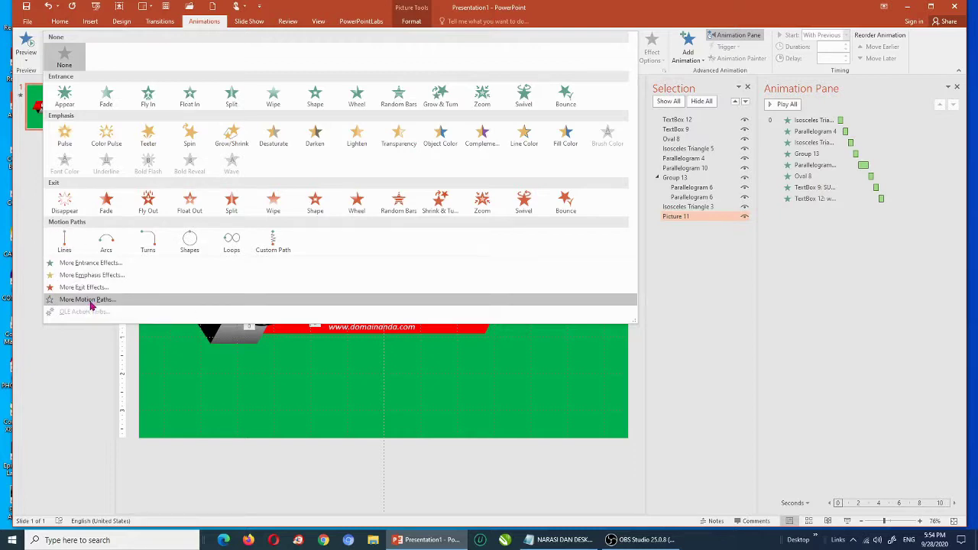
- Give the bell picture a Lines motion path: With Previous, 2-second duration, 4.5-second delay
{"action": "left_click", "coordinate": [128, 306]}
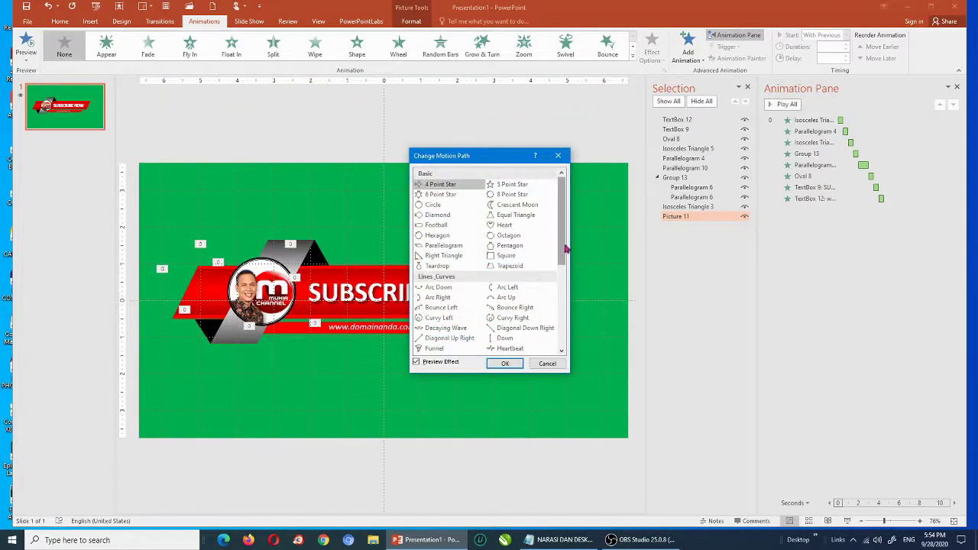
{"action": "scroll", "coordinate": [568, 238], "scroll_direction": "down", "scroll_amount": 3}
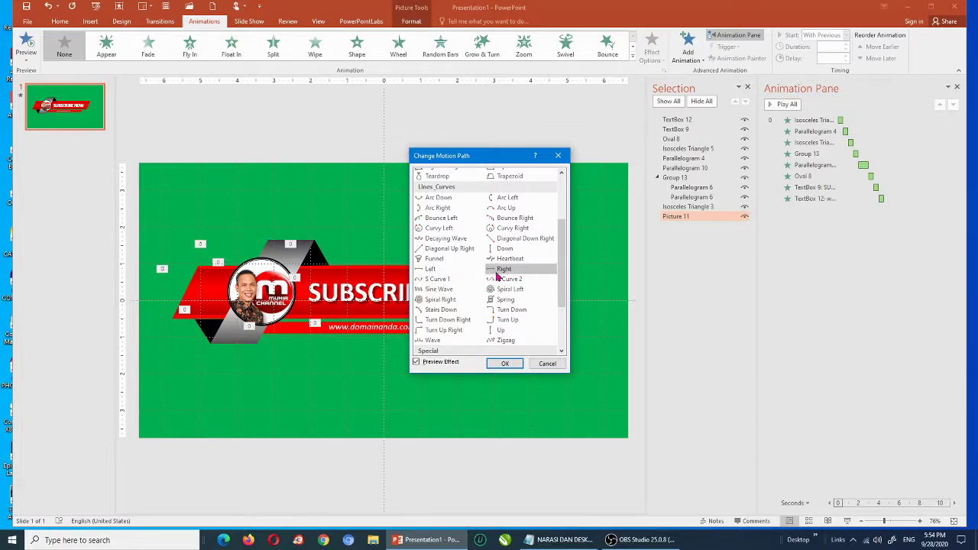
{"action": "left_click", "coordinate": [502, 270]}
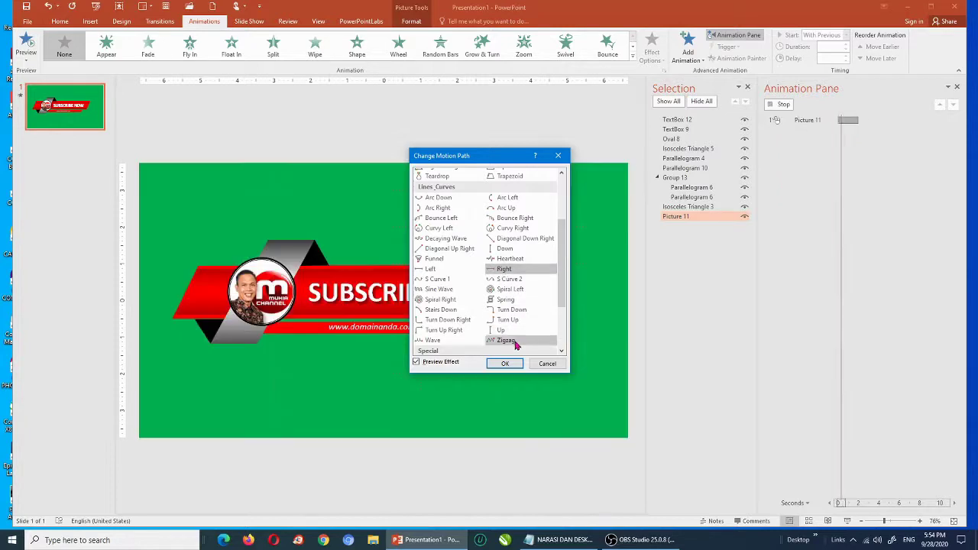
{"action": "left_click", "coordinate": [505, 364]}
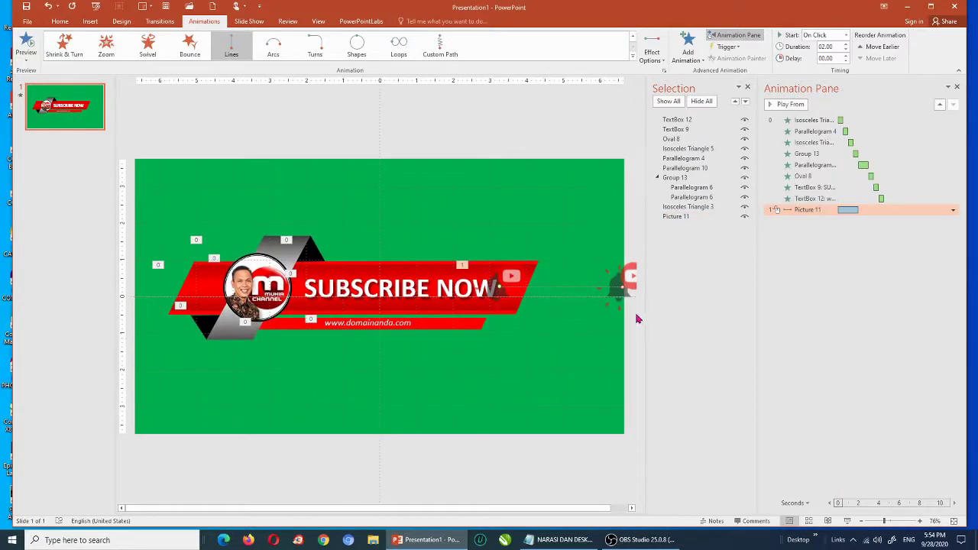
{"action": "left_click", "coordinate": [631, 507]}
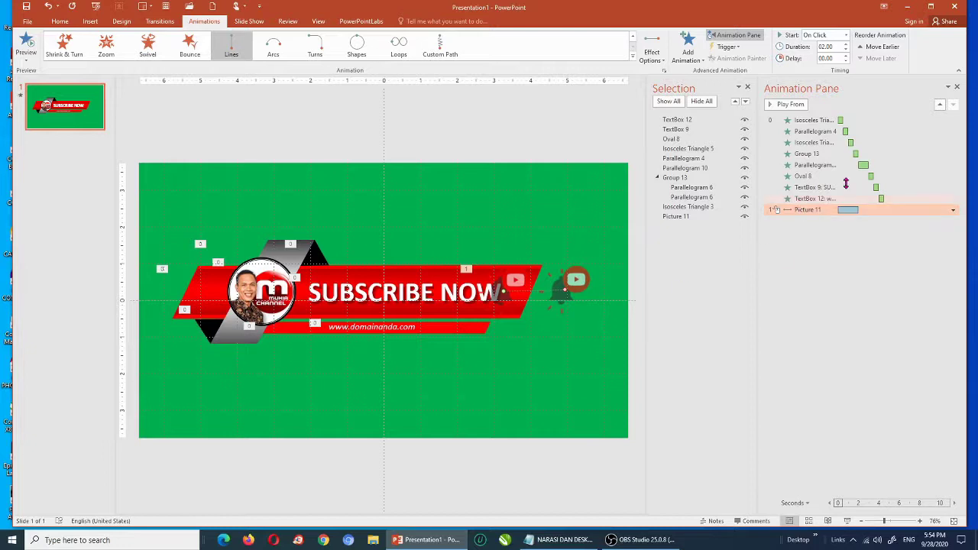
{"action": "left_click", "coordinate": [846, 36]}
{"action": "left_click", "coordinate": [818, 54]}
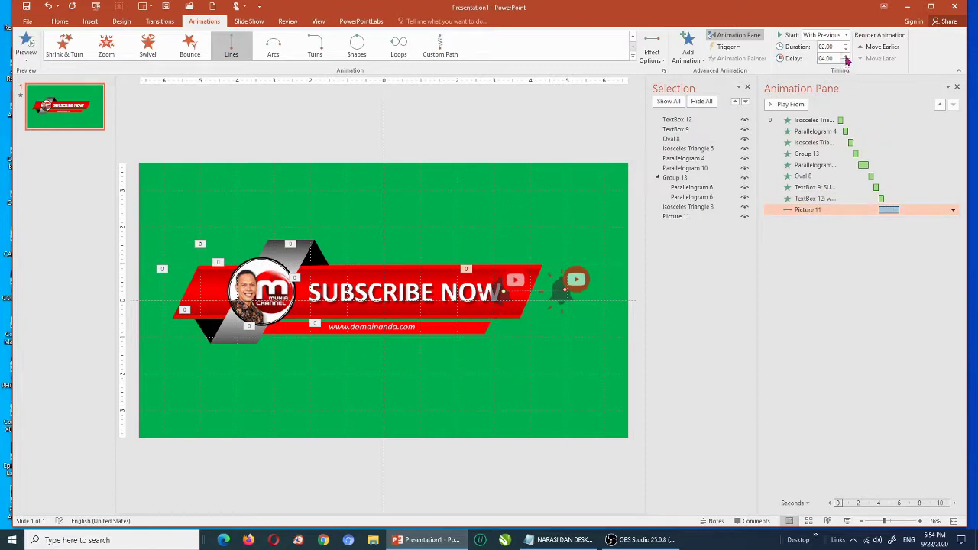
{"action": "left_click", "coordinate": [620, 128]}
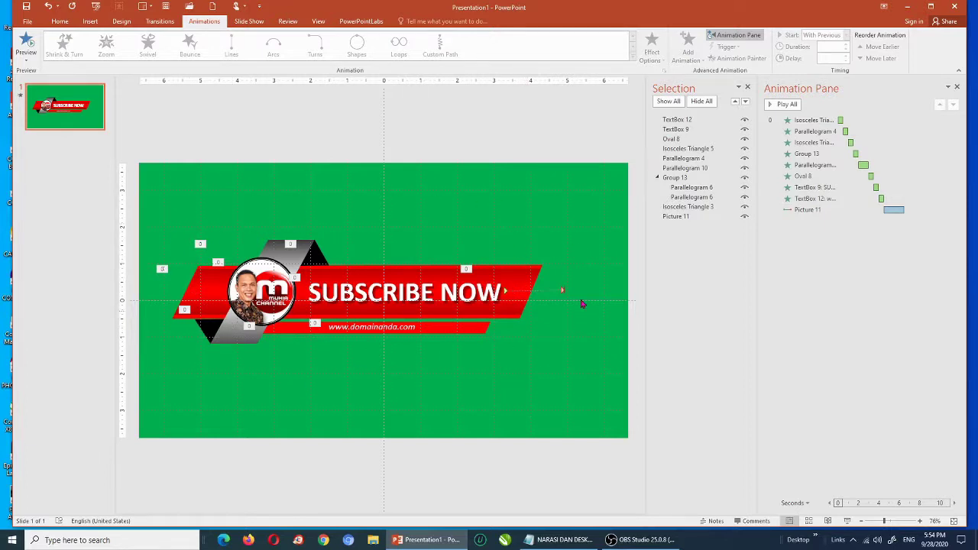
{"action": "left_click", "coordinate": [847, 520]}
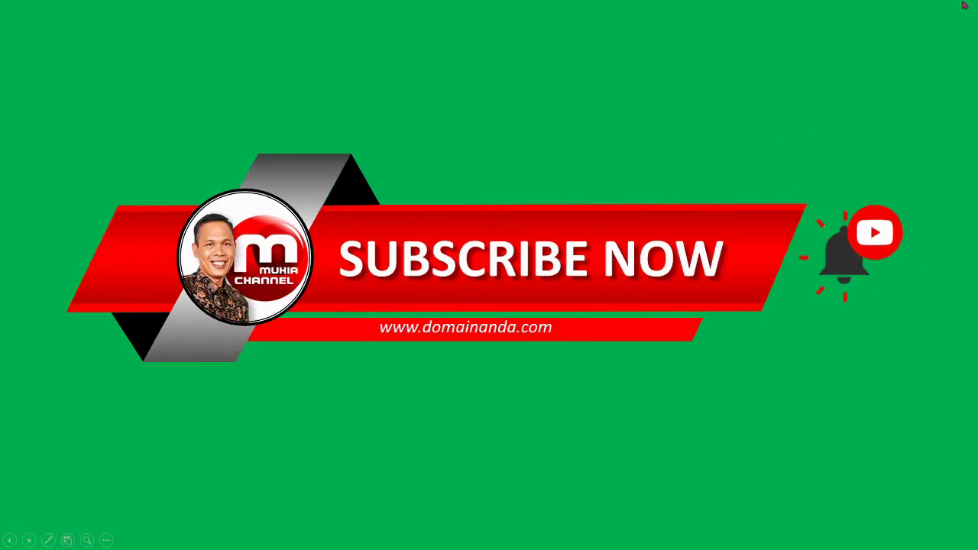
{"action": "key", "text": "Escape"}
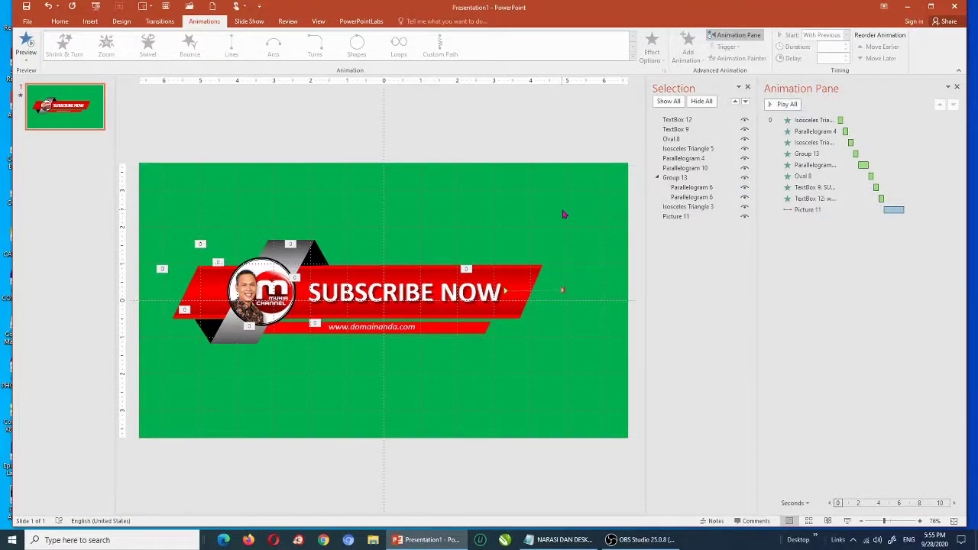
{"action": "left_click", "coordinate": [562, 294]}
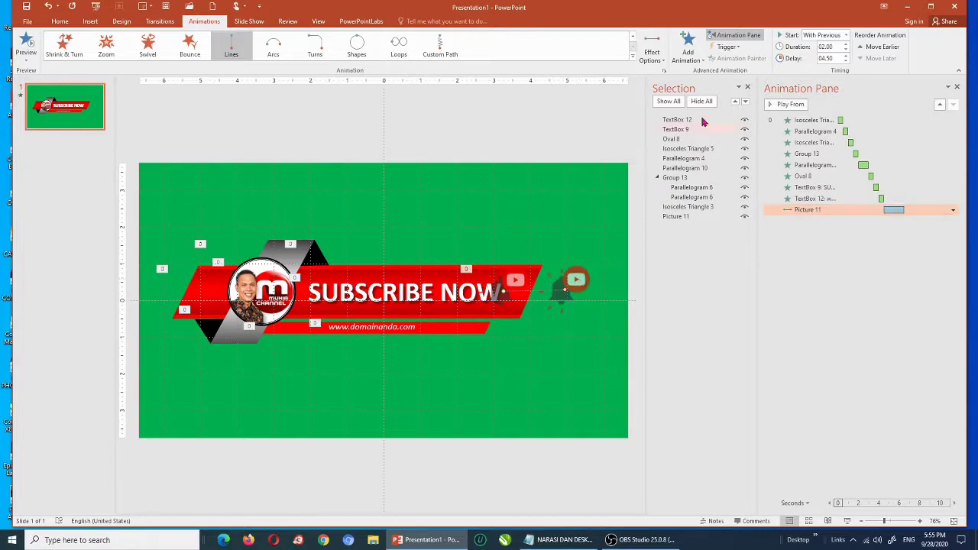
- Add a Fade entrance to the bell icon, starting With Previous, and move it above the motion path
{"action": "left_click", "coordinate": [687, 53]}
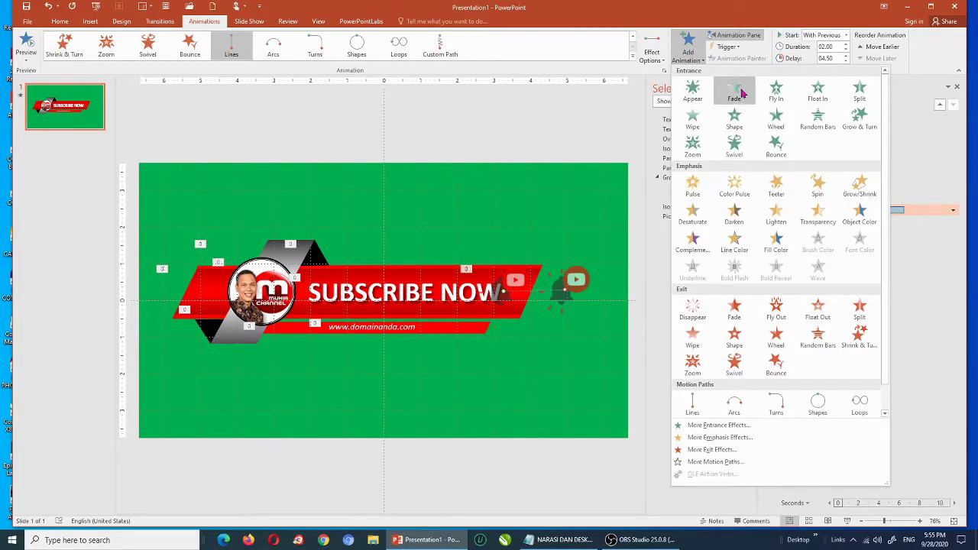
{"action": "left_click", "coordinate": [741, 92]}
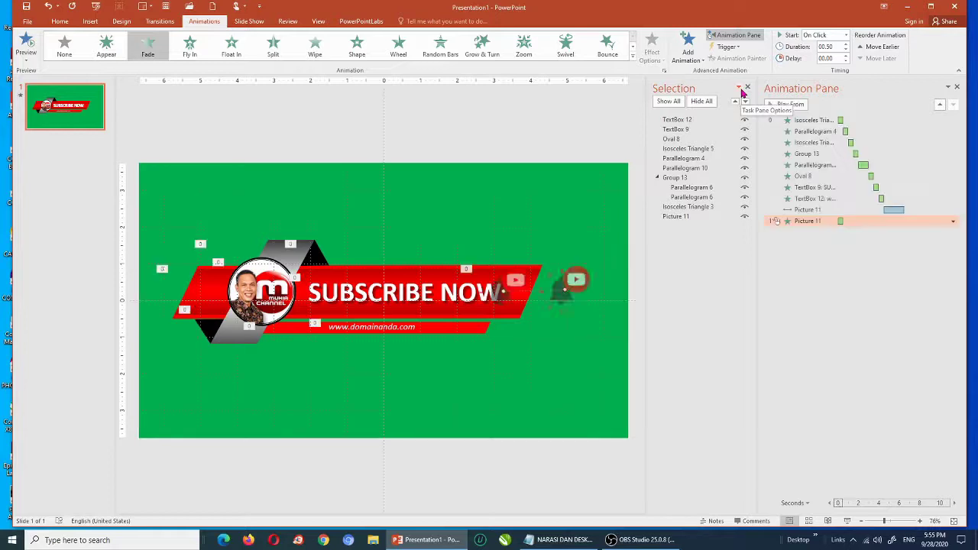
{"action": "left_click", "coordinate": [845, 35]}
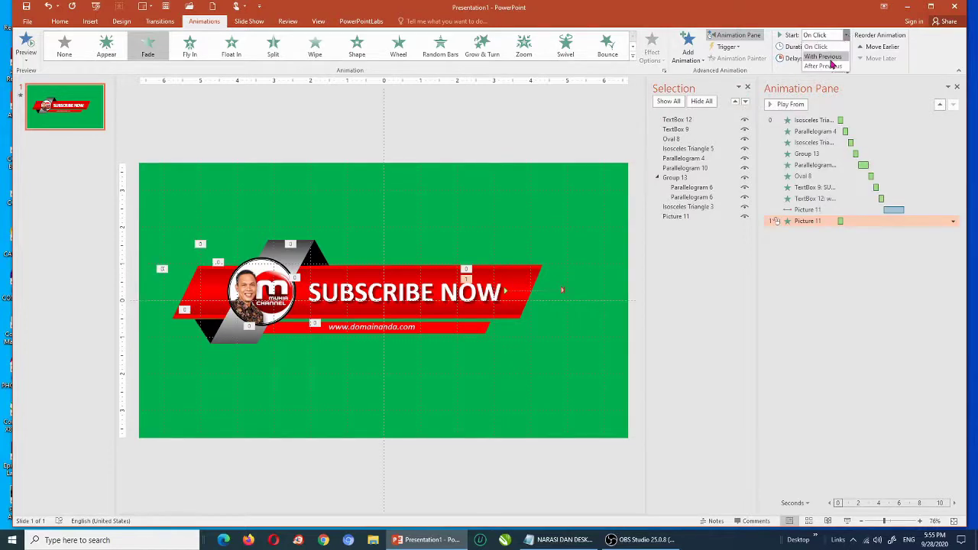
{"action": "left_click", "coordinate": [830, 58]}
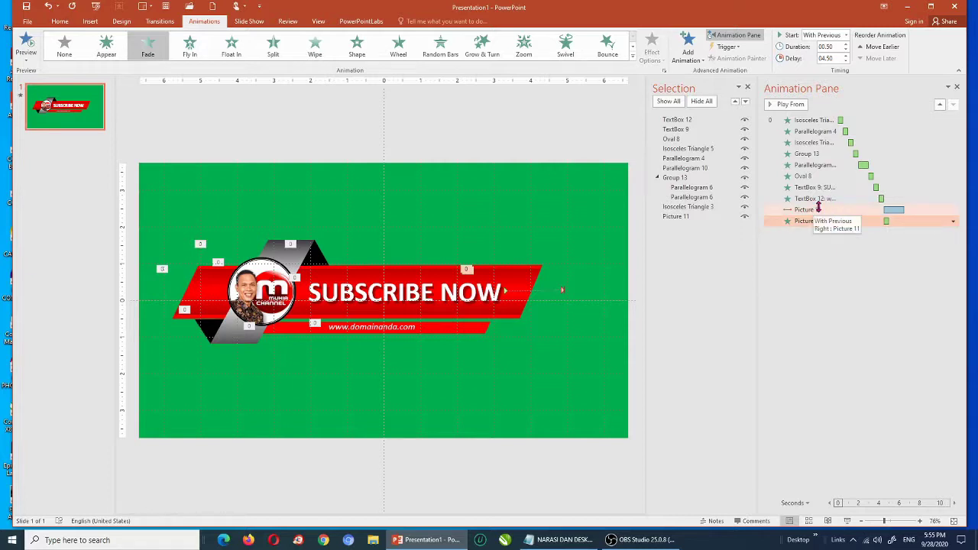
{"action": "left_click_drag", "start_coordinate": [834, 205], "coordinate": [833, 208]}
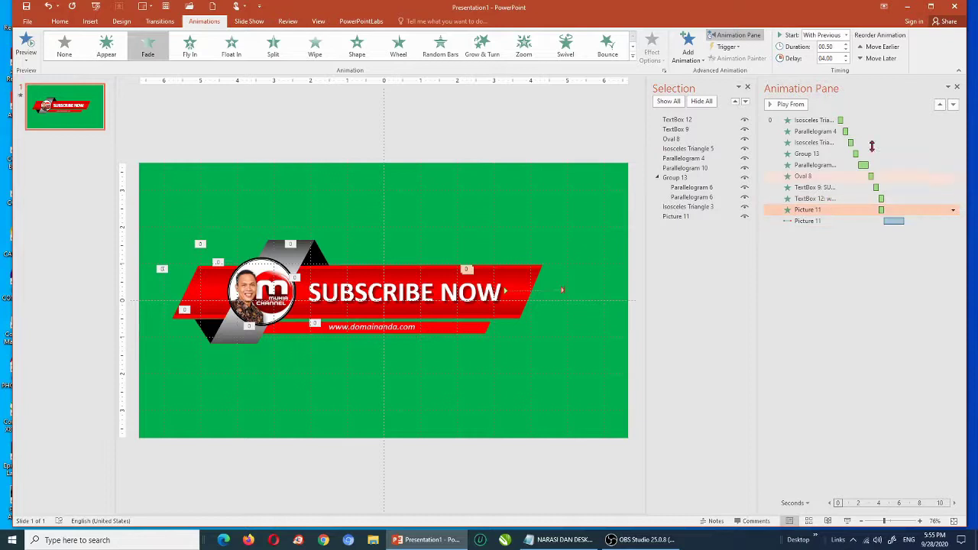
- Adjust the fade delay, set the bell motion path's delay to 05.00, and preview the slide
{"action": "left_click", "coordinate": [846, 61]}
{"action": "left_click", "coordinate": [845, 61]}
{"action": "left_click", "coordinate": [808, 221]}
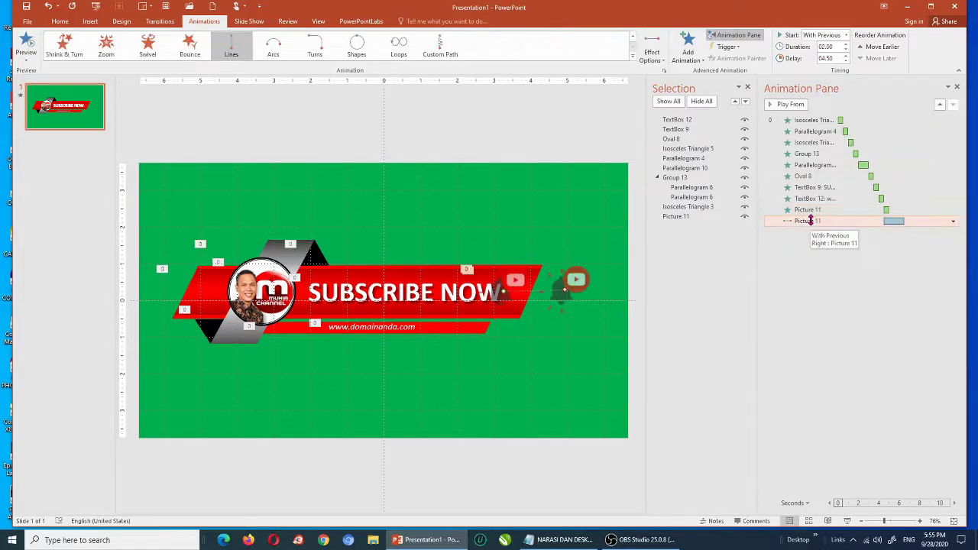
{"action": "left_click", "coordinate": [846, 56]}
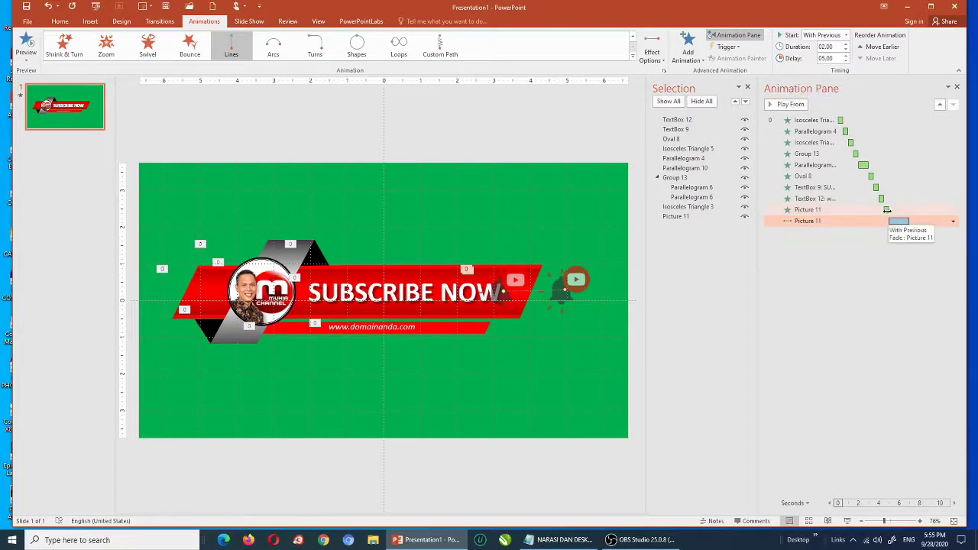
{"action": "left_click", "coordinate": [822, 210]}
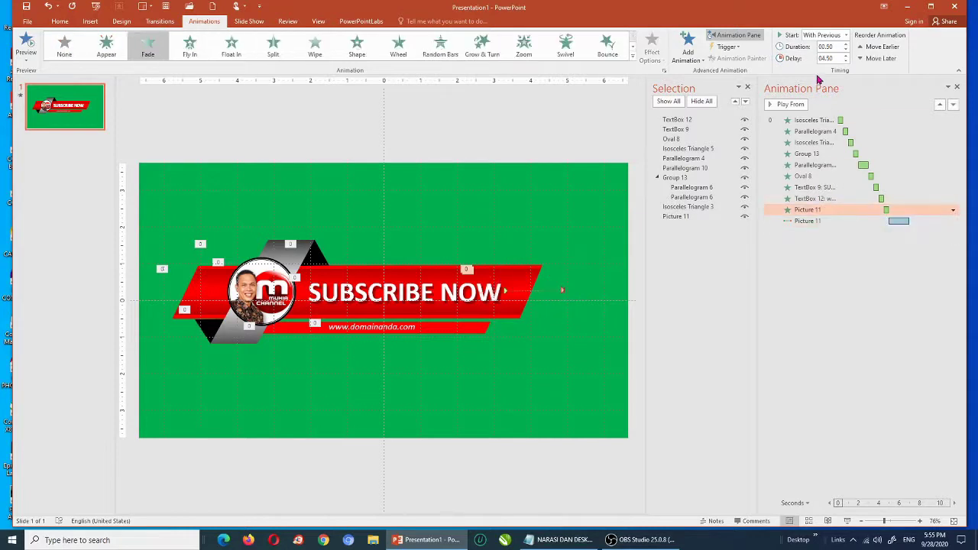
{"action": "left_click", "coordinate": [563, 290]}
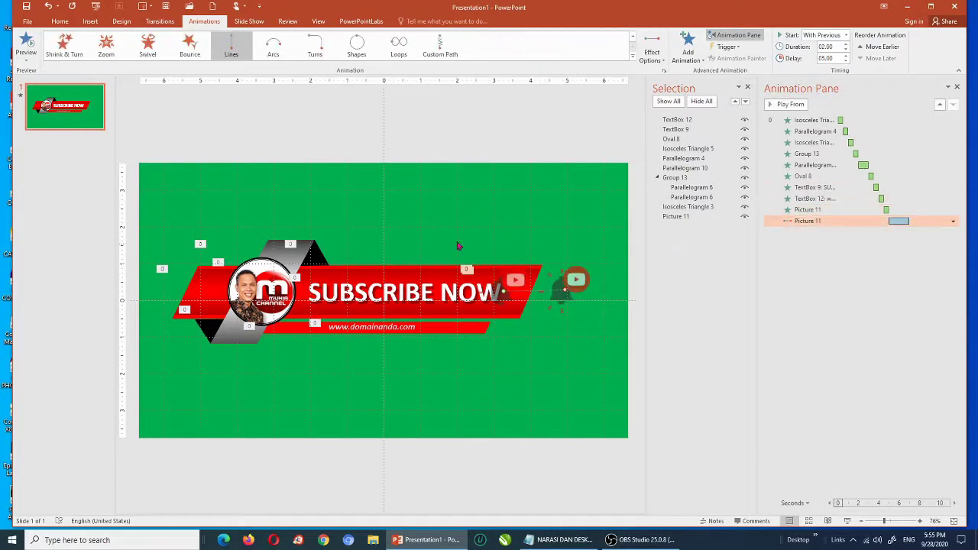
{"action": "left_click", "coordinate": [848, 521]}
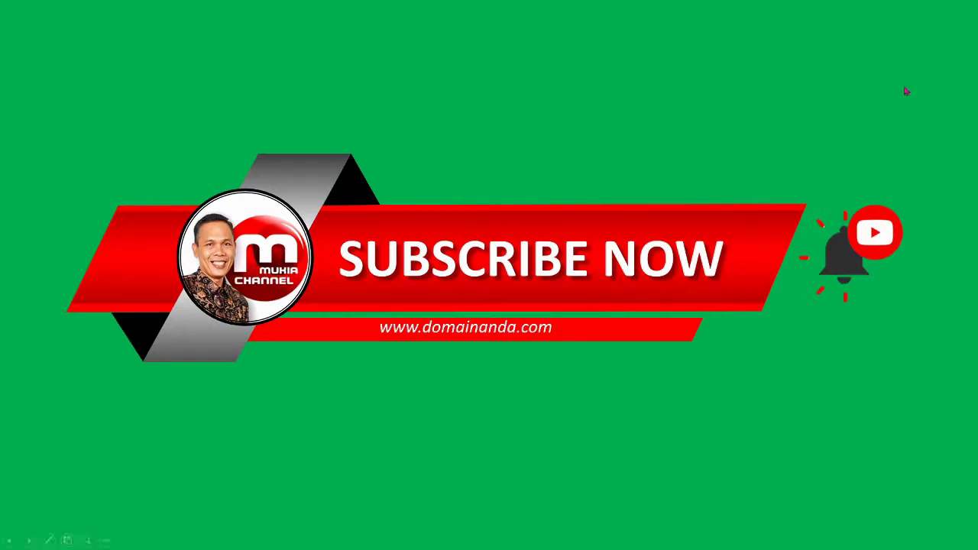
{"action": "left_click", "coordinate": [971, 5]}
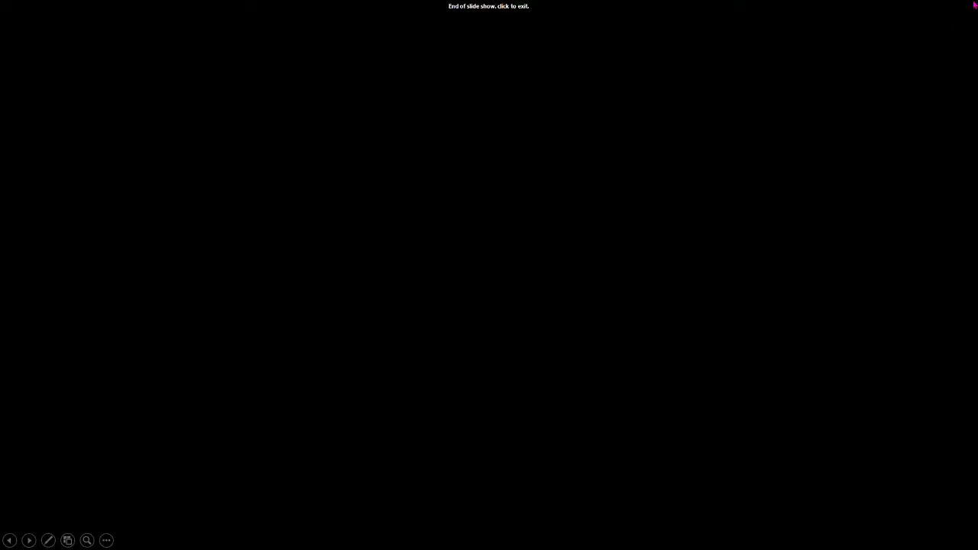
{"action": "left_click", "coordinate": [975, 4]}
{"action": "left_click", "coordinate": [607, 140]}
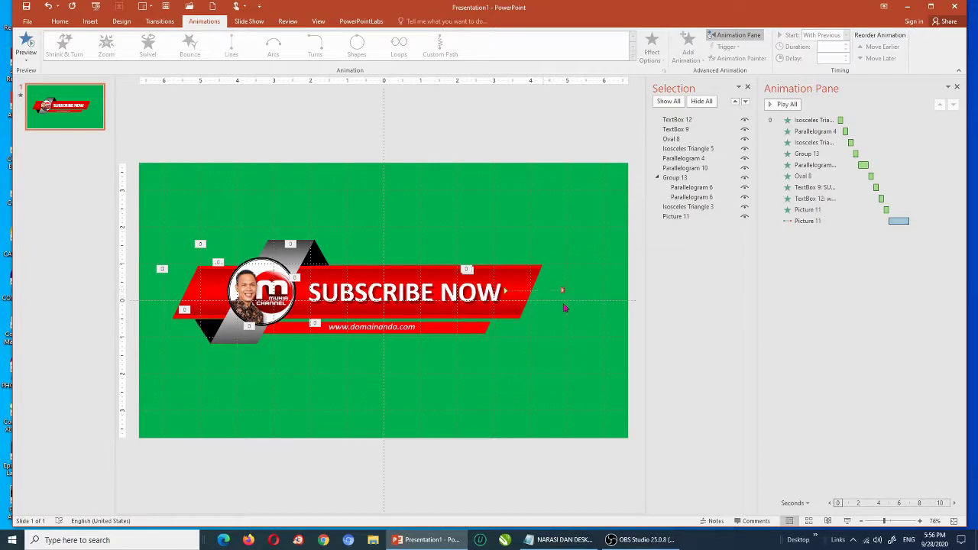
- Open the motion animation's Effect Options and browse the Sound list
{"action": "left_click", "coordinate": [564, 292]}
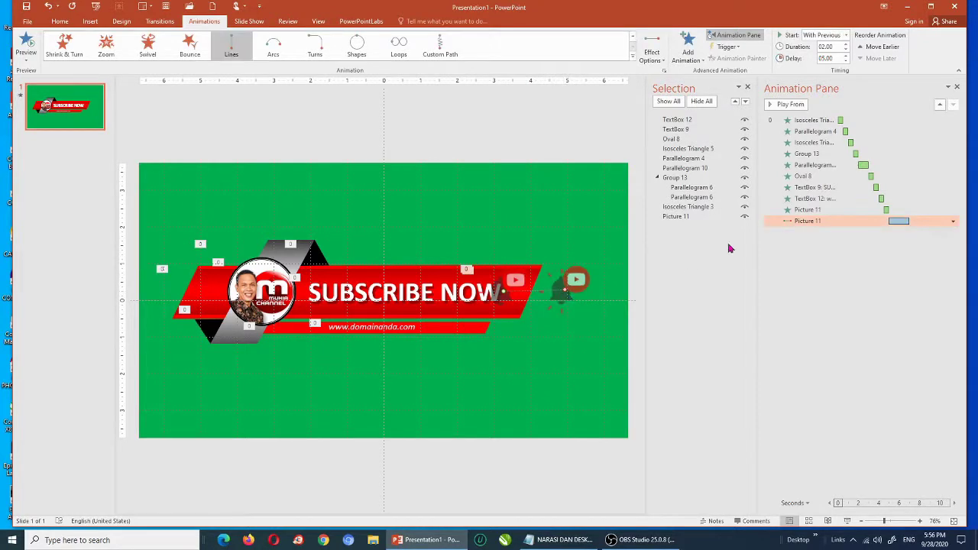
{"action": "left_click", "coordinate": [952, 221]}
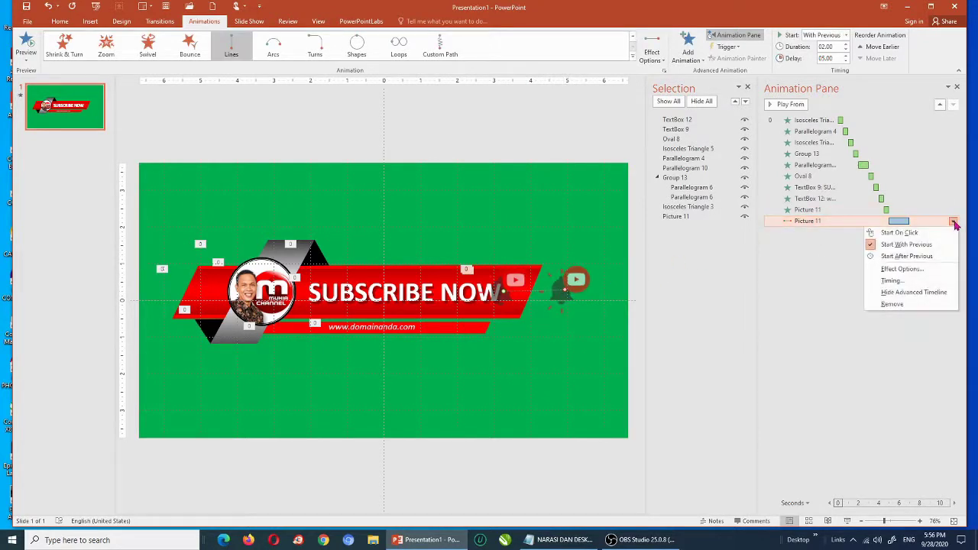
{"action": "left_click", "coordinate": [903, 269]}
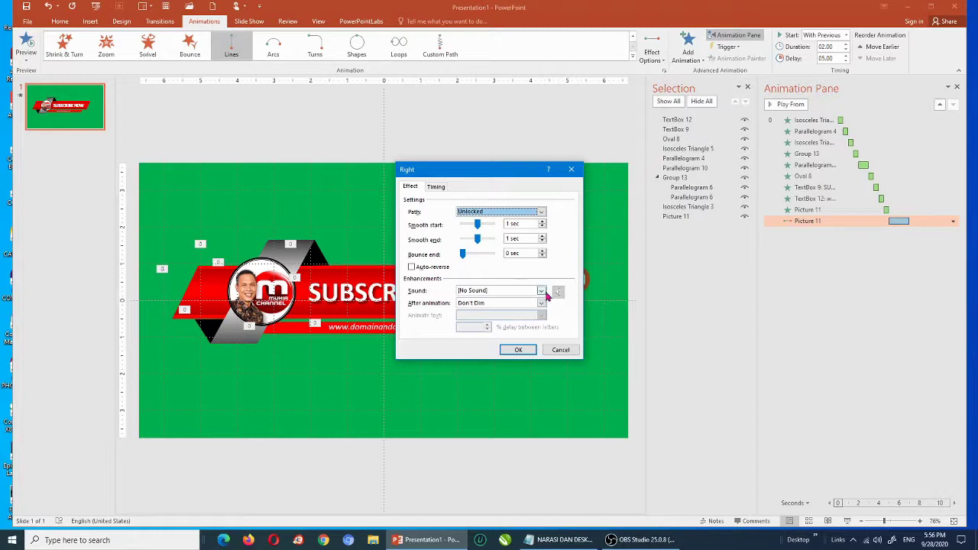
{"action": "left_click", "coordinate": [542, 292]}
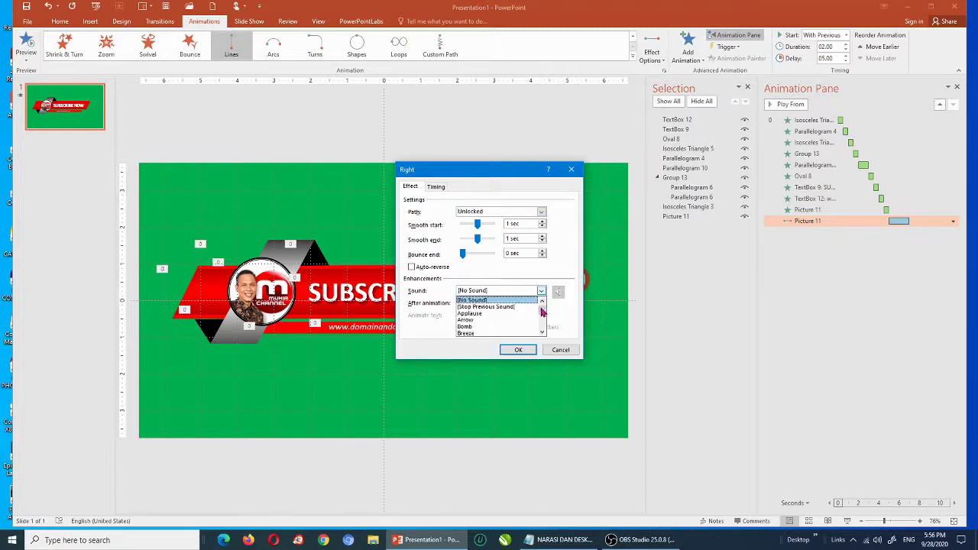
{"action": "left_click_drag", "start_coordinate": [542, 311], "coordinate": [543, 327]}
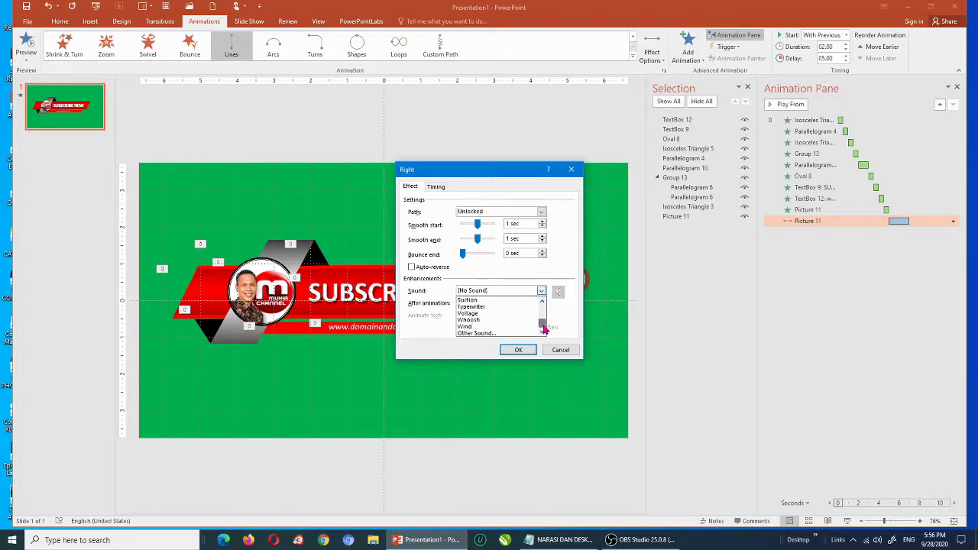
{"action": "scroll", "coordinate": [549, 317], "scroll_direction": "up", "scroll_amount": 2}
{"action": "left_click_drag", "start_coordinate": [544, 322], "coordinate": [543, 301]}
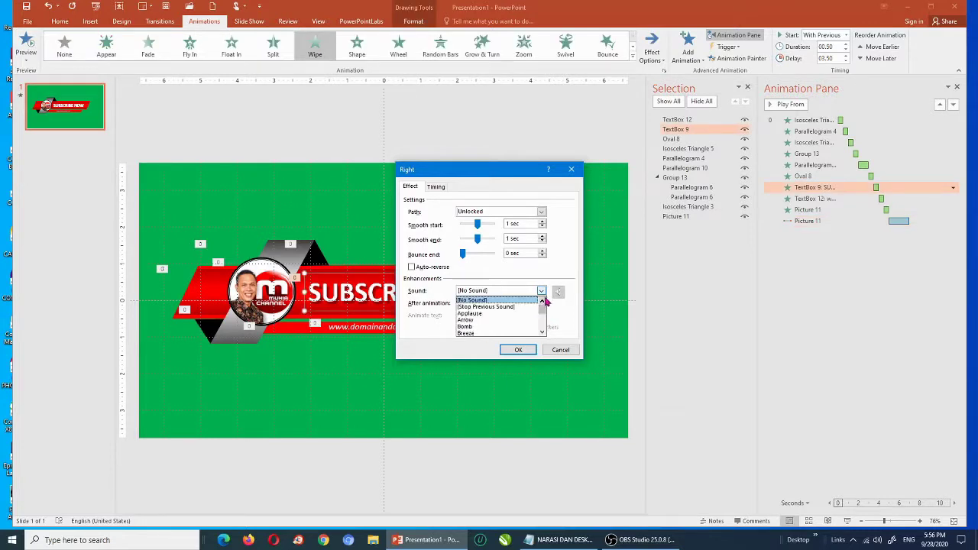
{"action": "left_click", "coordinate": [557, 297]}
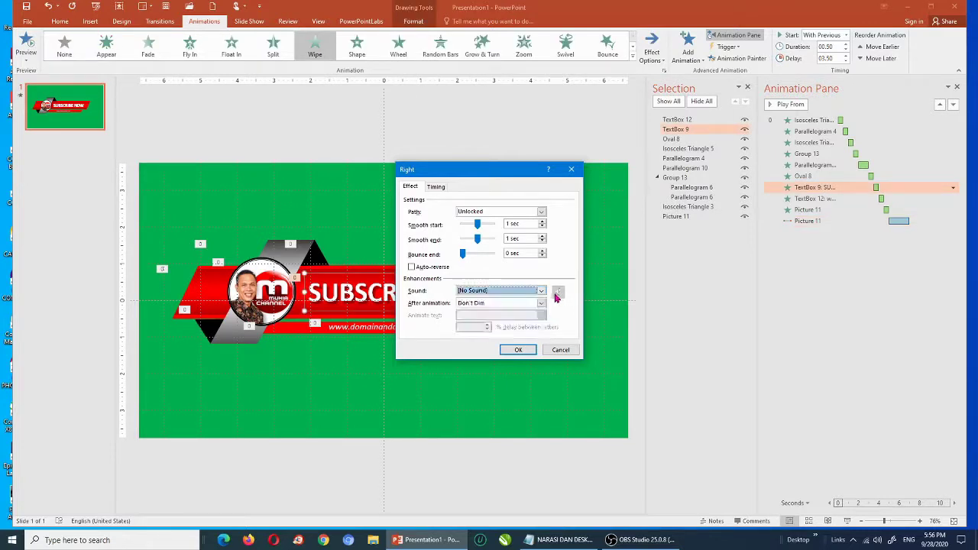
{"action": "left_click", "coordinate": [539, 292]}
{"action": "scroll", "coordinate": [539, 321], "scroll_direction": "down", "scroll_amount": 5}
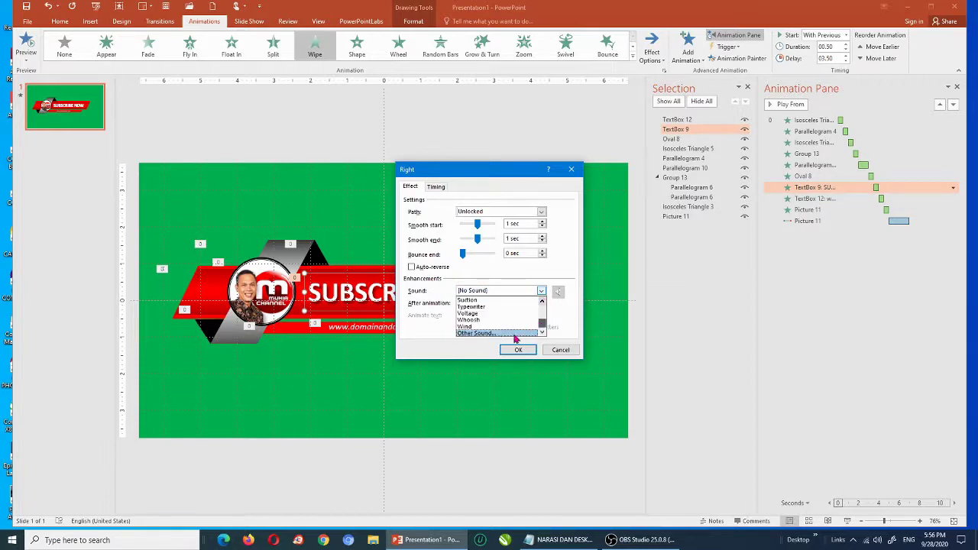
- Pick lonceng subcribe.wav from D:\AUDIO\INTRO as the animation sound and confirm to preview
{"action": "left_click", "coordinate": [503, 333]}
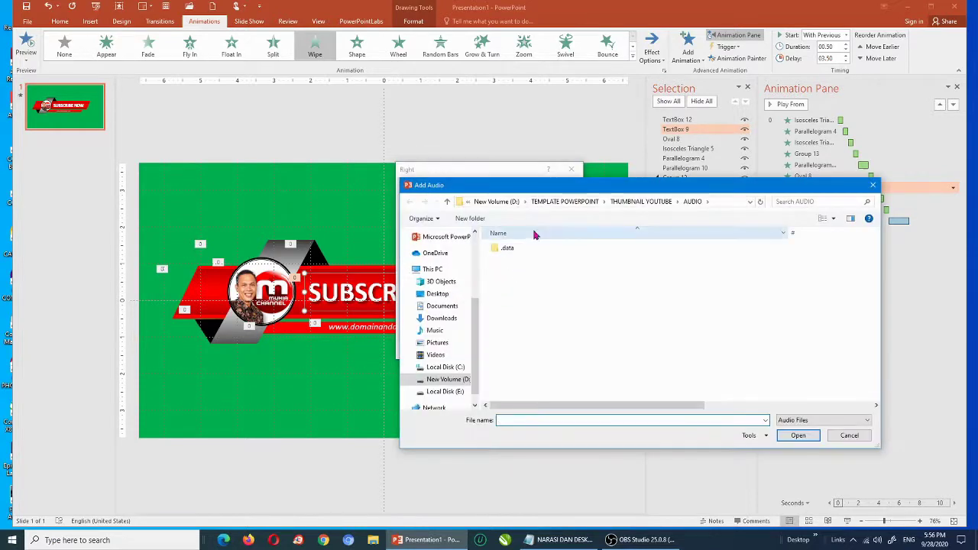
{"action": "left_click", "coordinate": [498, 201]}
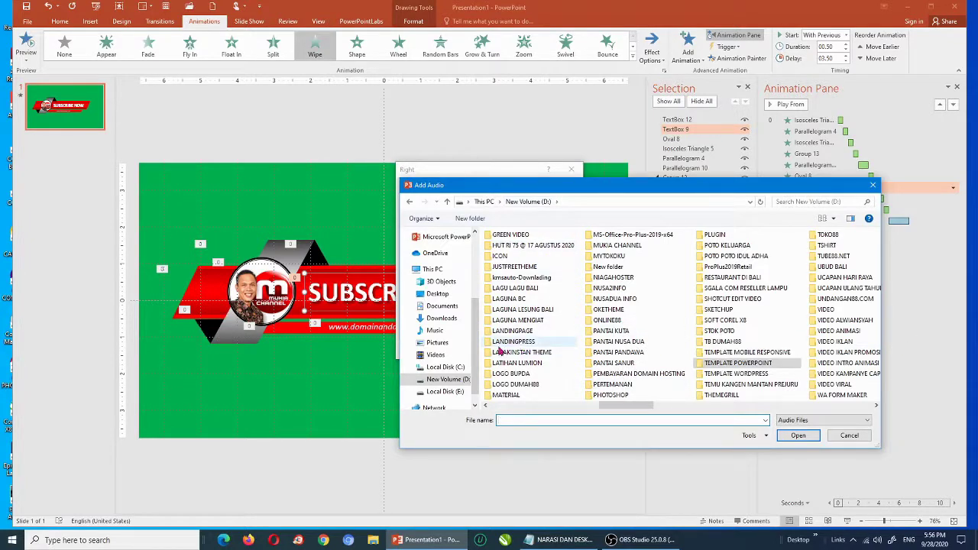
{"action": "scroll", "coordinate": [462, 380], "scroll_direction": "up", "scroll_amount": 2}
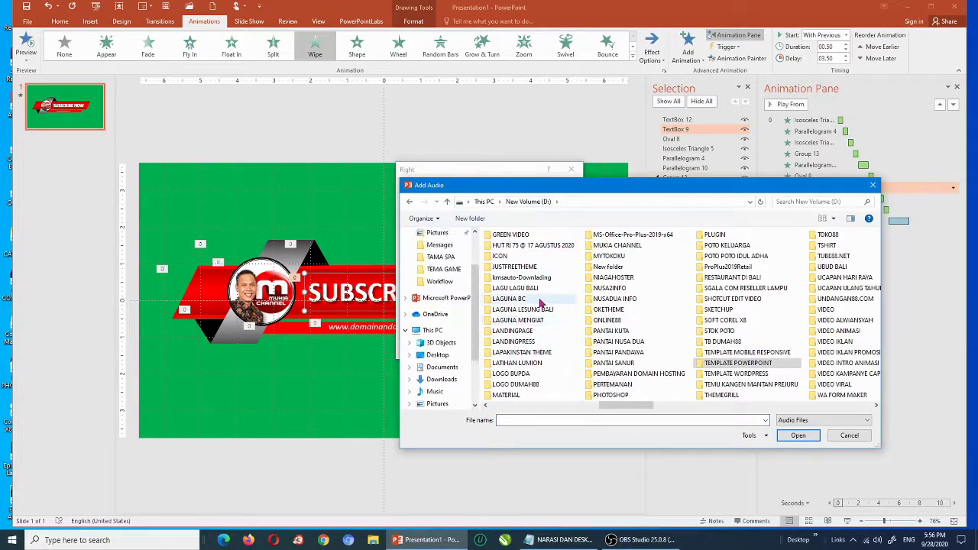
{"action": "left_click_drag", "start_coordinate": [642, 405], "coordinate": [532, 405]}
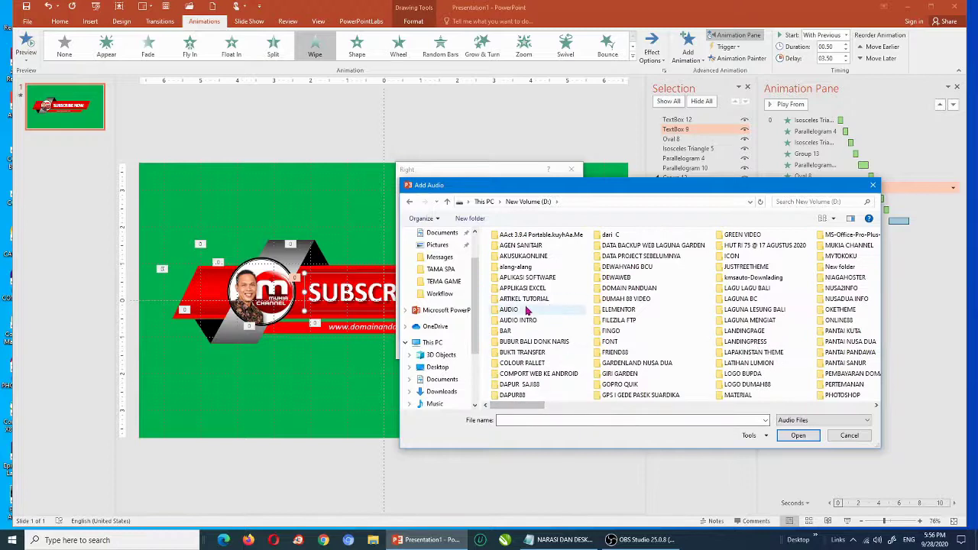
{"action": "double_click", "coordinate": [517, 312]}
{"action": "double_click", "coordinate": [513, 258]}
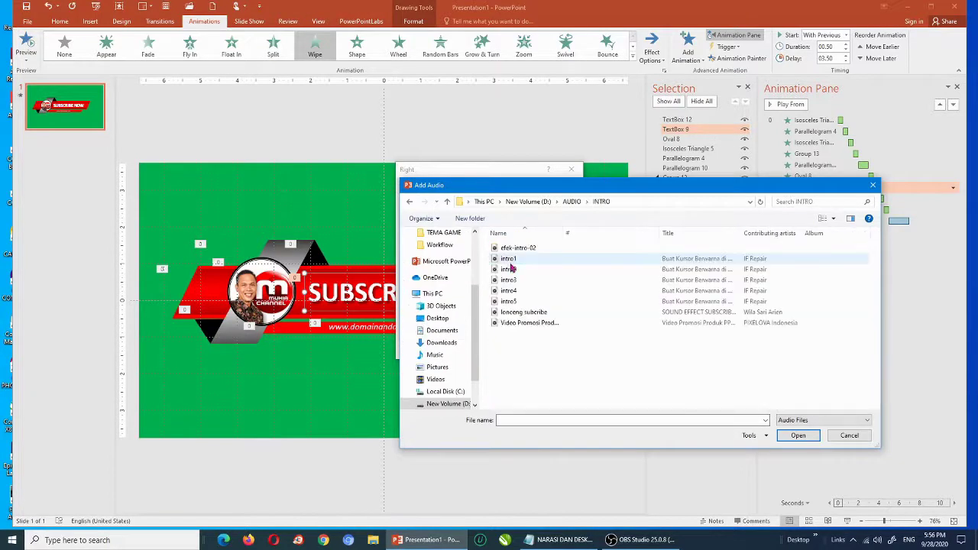
{"action": "left_click", "coordinate": [519, 312]}
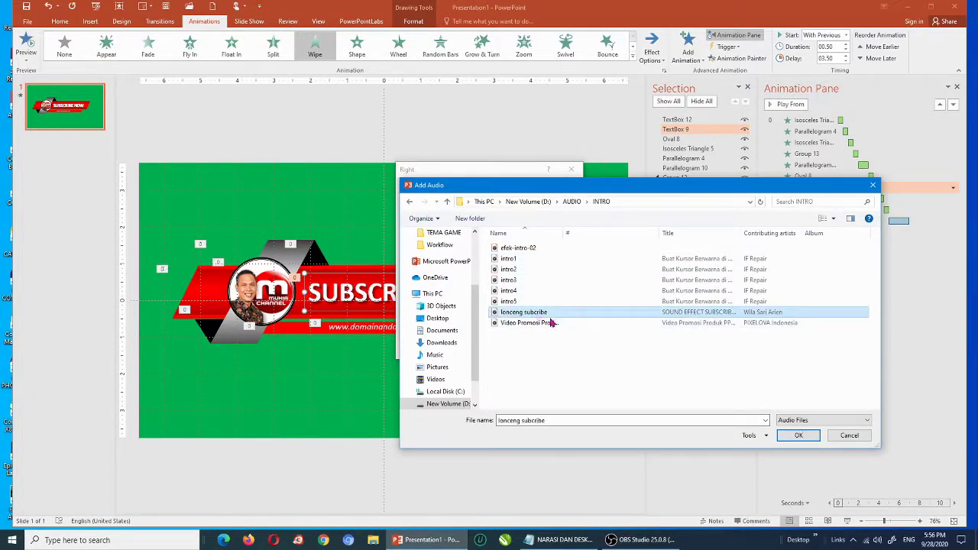
{"action": "left_click", "coordinate": [789, 437]}
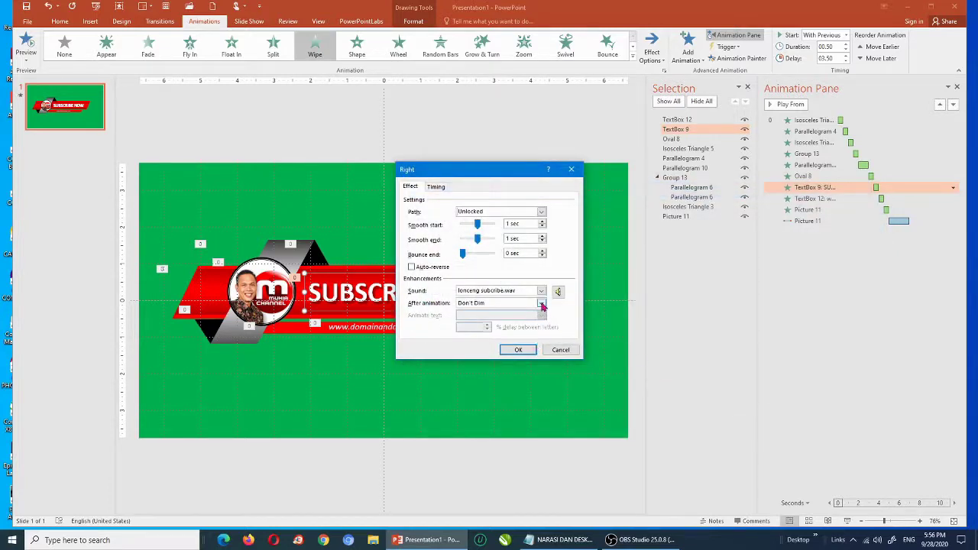
{"action": "left_click", "coordinate": [527, 350]}
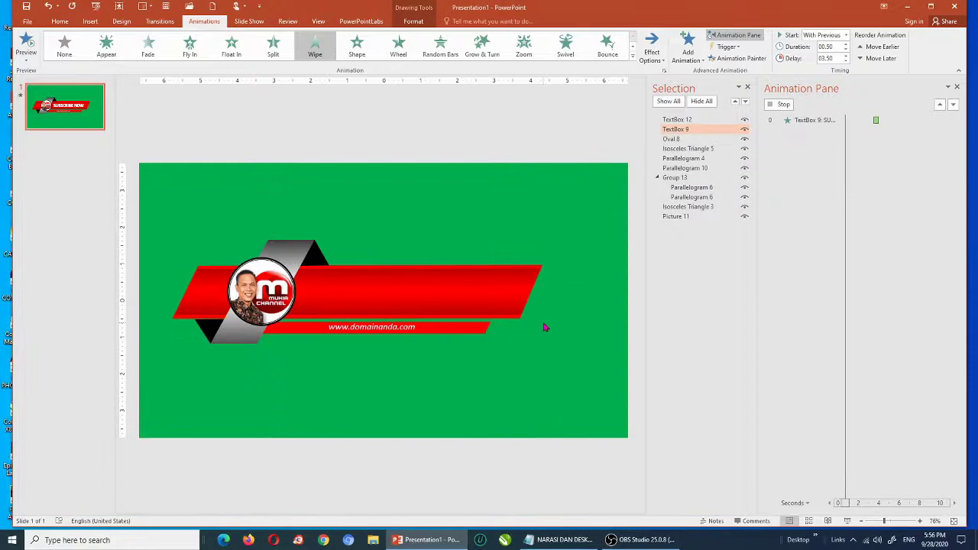
{"action": "left_click", "coordinate": [782, 106]}
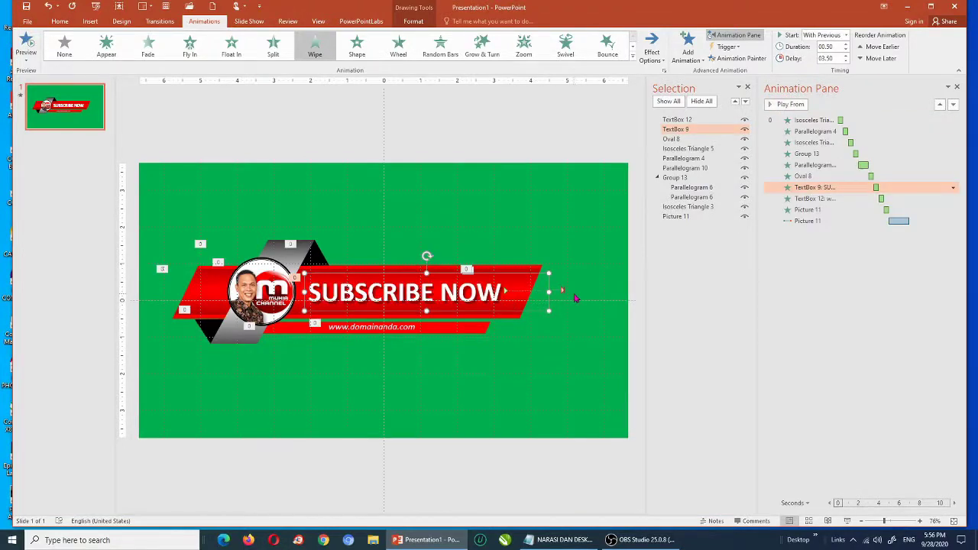
{"action": "left_click", "coordinate": [848, 521]}
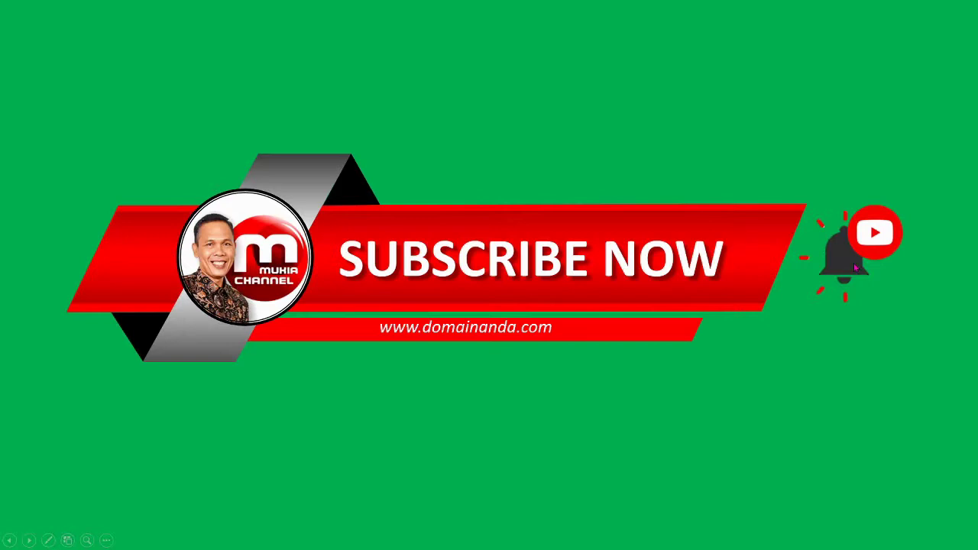
{"action": "left_click", "coordinate": [965, 6]}
{"action": "left_click", "coordinate": [589, 347]}
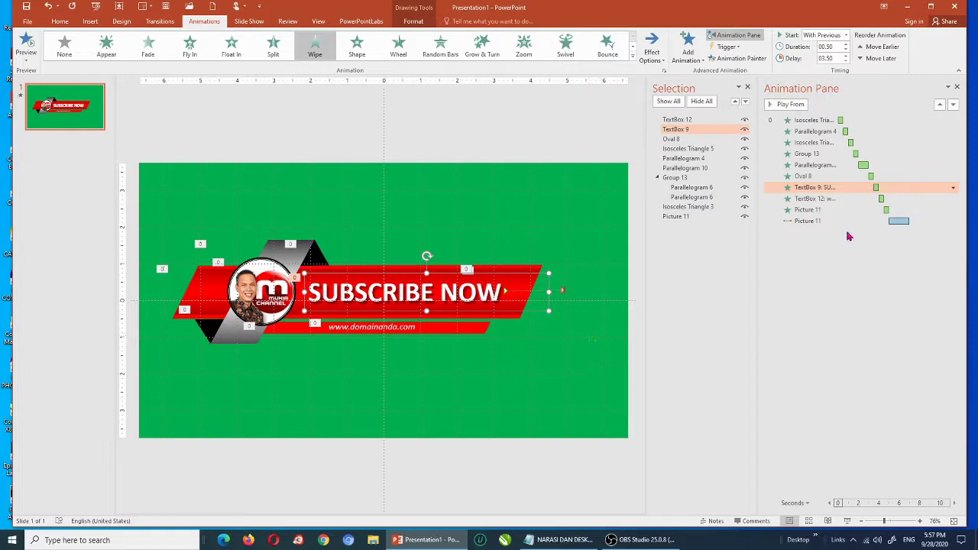
{"action": "left_click", "coordinate": [564, 289]}
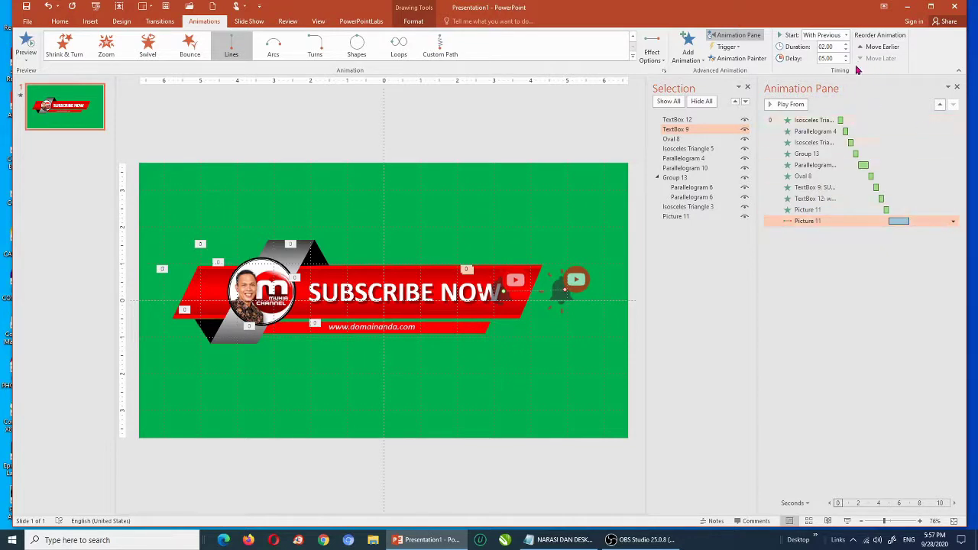
- Set the icon motion's Duration to 01.00 and Delay to 05.50, then replay the slide show
{"action": "left_click", "coordinate": [846, 56]}
{"action": "left_click", "coordinate": [846, 50]}
{"action": "left_click", "coordinate": [845, 50]}
{"action": "left_click", "coordinate": [846, 57]}
{"action": "left_click", "coordinate": [847, 520]}
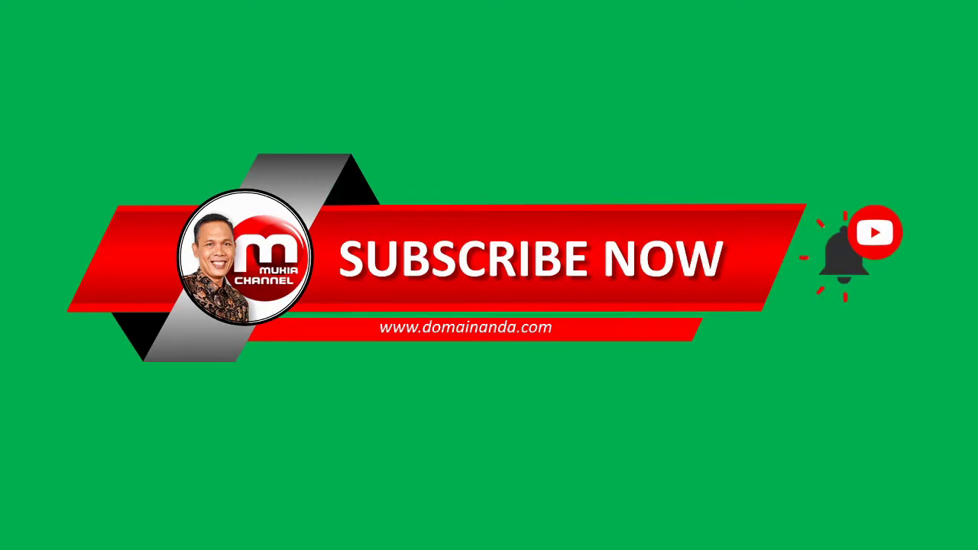
{"action": "key", "text": "Escape"}
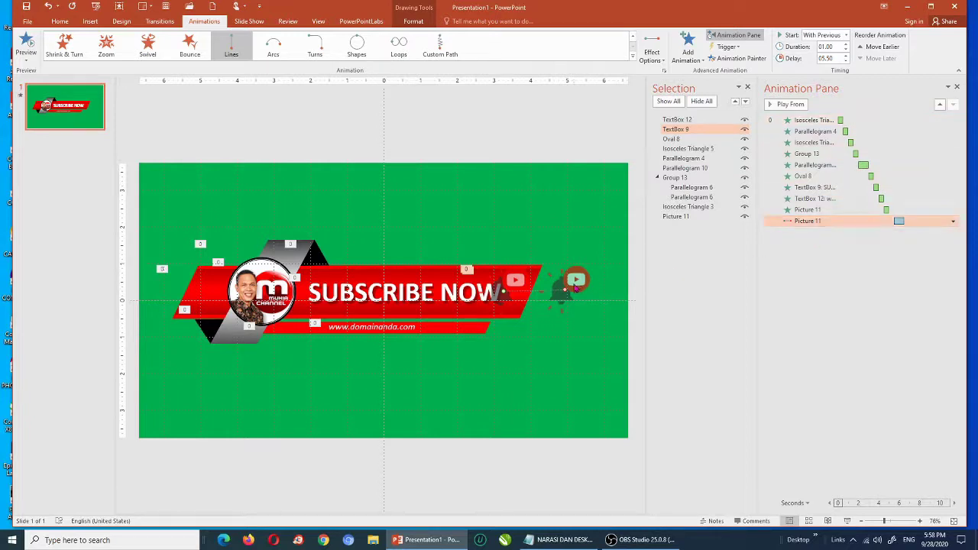
- Review the icon motion's Effect Options and After animation setting, leaving them unchanged
{"action": "left_click", "coordinate": [426, 22]}
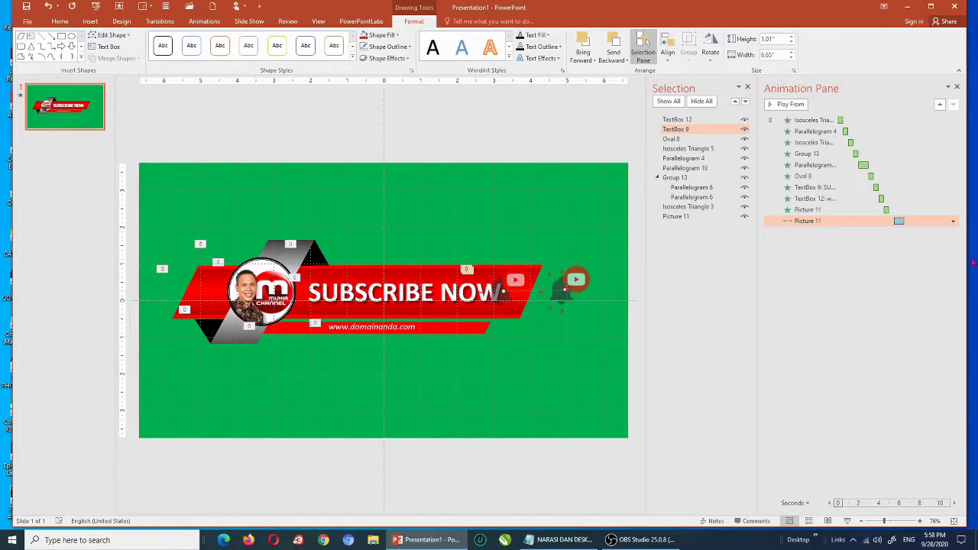
{"action": "left_click", "coordinate": [952, 221]}
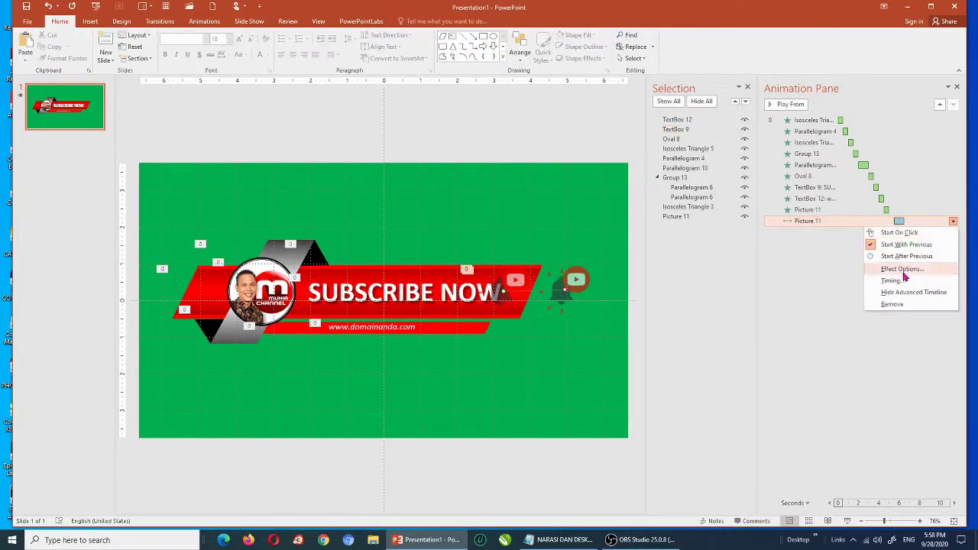
{"action": "left_click", "coordinate": [903, 270]}
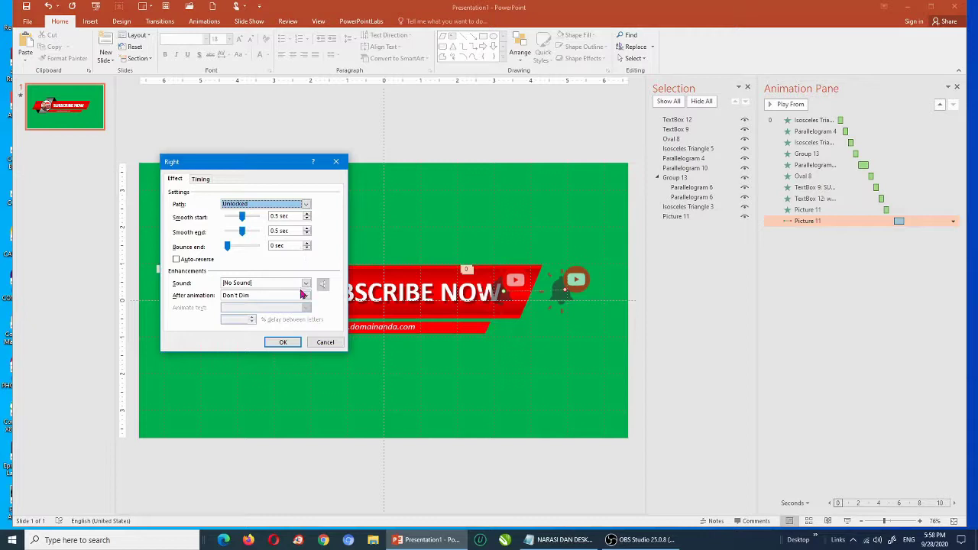
{"action": "left_click", "coordinate": [302, 299]}
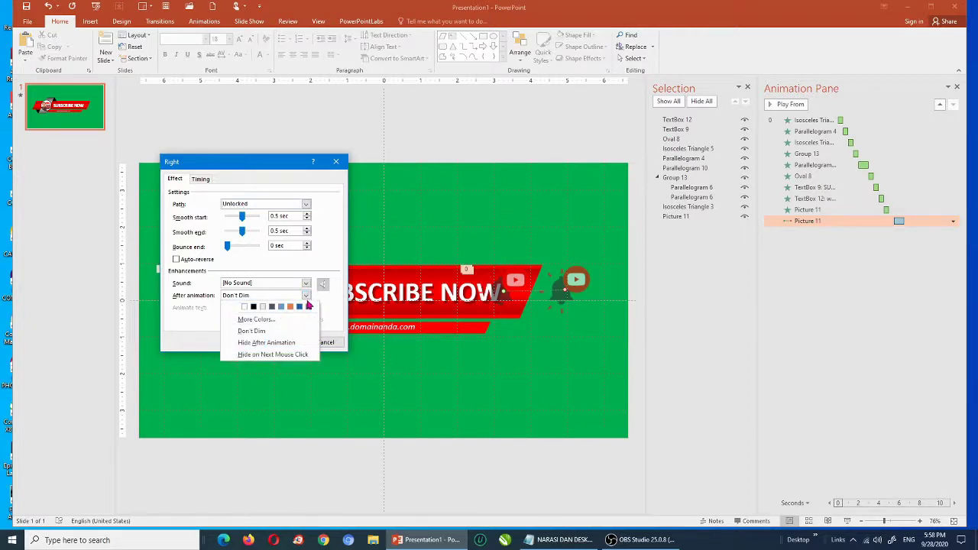
{"action": "left_click", "coordinate": [307, 298]}
{"action": "left_click", "coordinate": [306, 298]}
{"action": "left_click", "coordinate": [306, 298]}
{"action": "left_click", "coordinate": [306, 295]}
{"action": "left_click", "coordinate": [306, 294]}
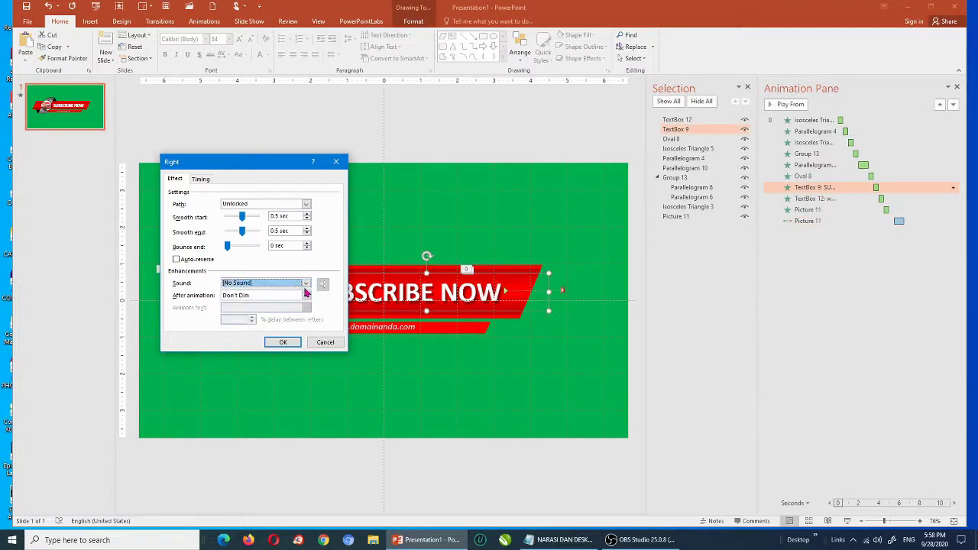
{"action": "left_click", "coordinate": [324, 344]}
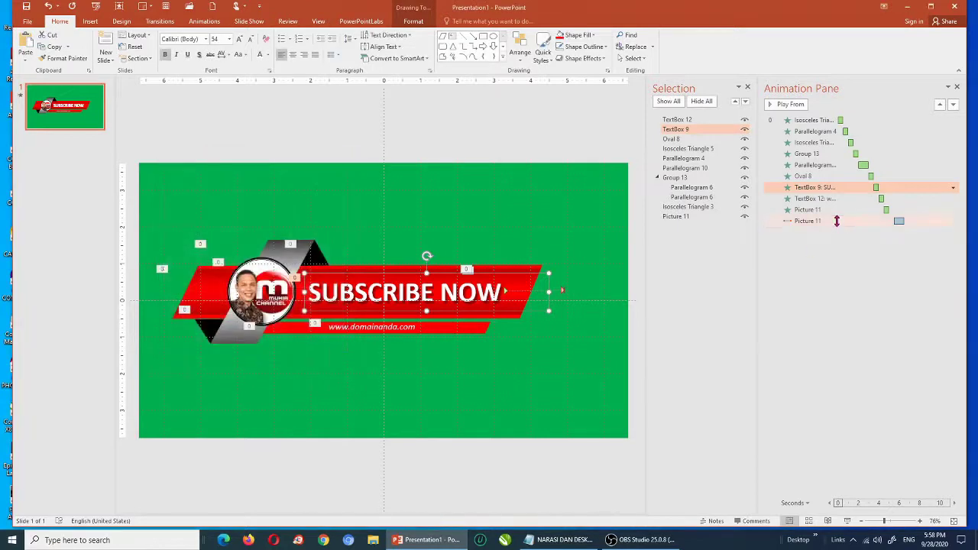
{"action": "left_click", "coordinate": [954, 221]}
{"action": "left_click", "coordinate": [915, 265]}
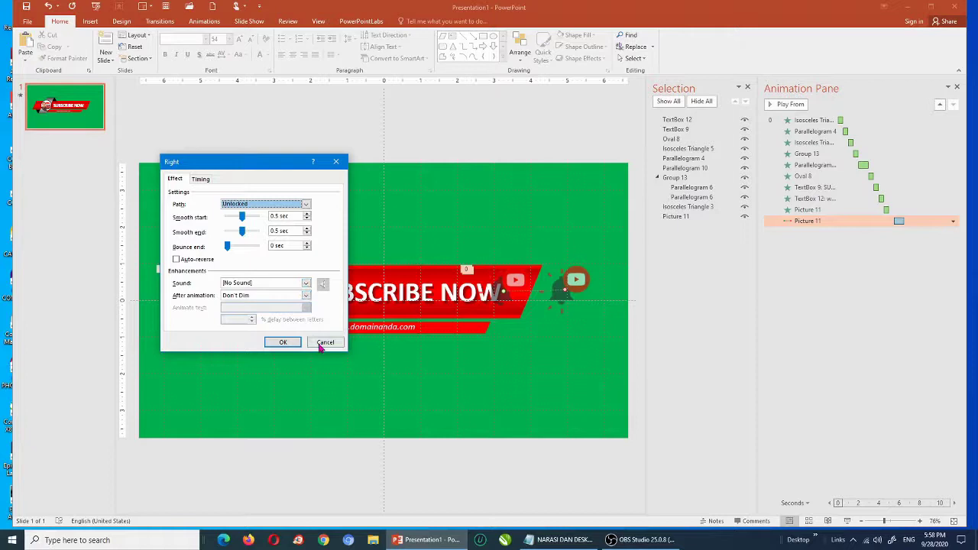
{"action": "left_click", "coordinate": [325, 342]}
- Check the icon fade animation's effect settings without making changes
{"action": "left_click", "coordinate": [865, 210]}
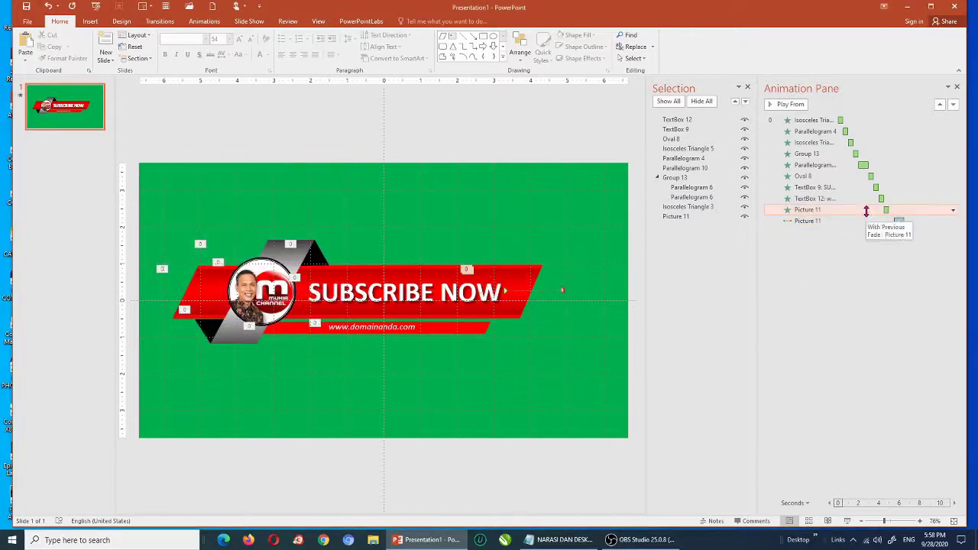
{"action": "left_click", "coordinate": [953, 210]}
{"action": "left_click", "coordinate": [909, 259]}
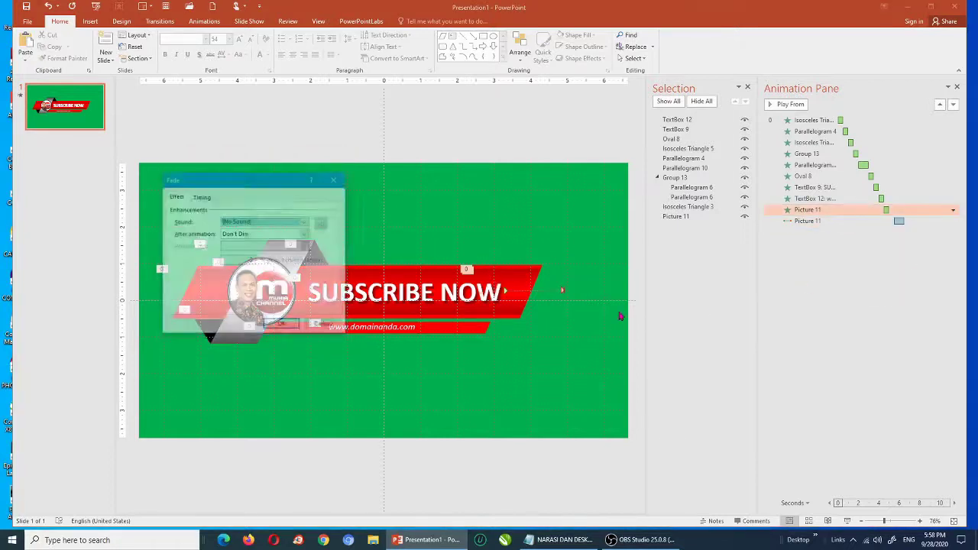
{"action": "left_click", "coordinate": [325, 326]}
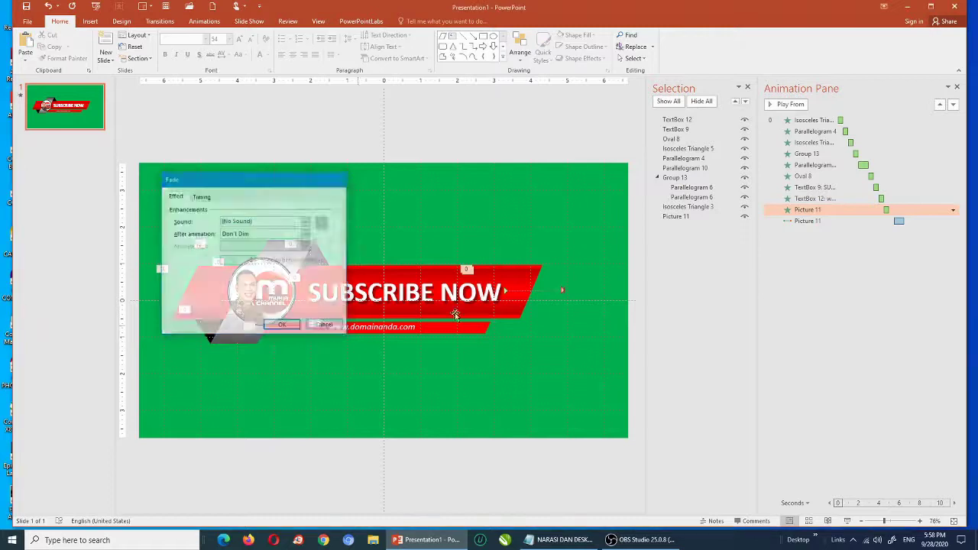
- Attach lonceng subcribe.wav to the icon's motion animation and play the slide show to hear it
{"action": "left_click", "coordinate": [952, 221]}
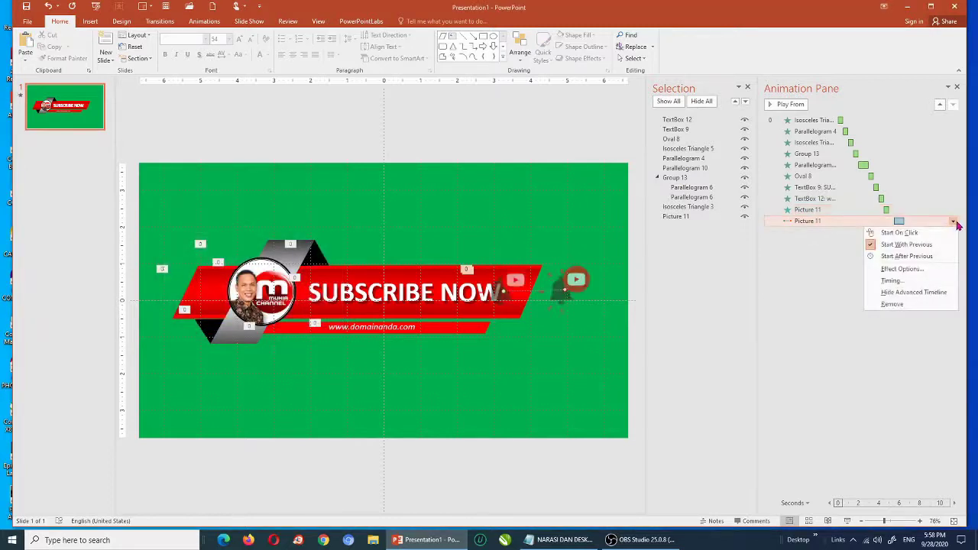
{"action": "left_click", "coordinate": [909, 269]}
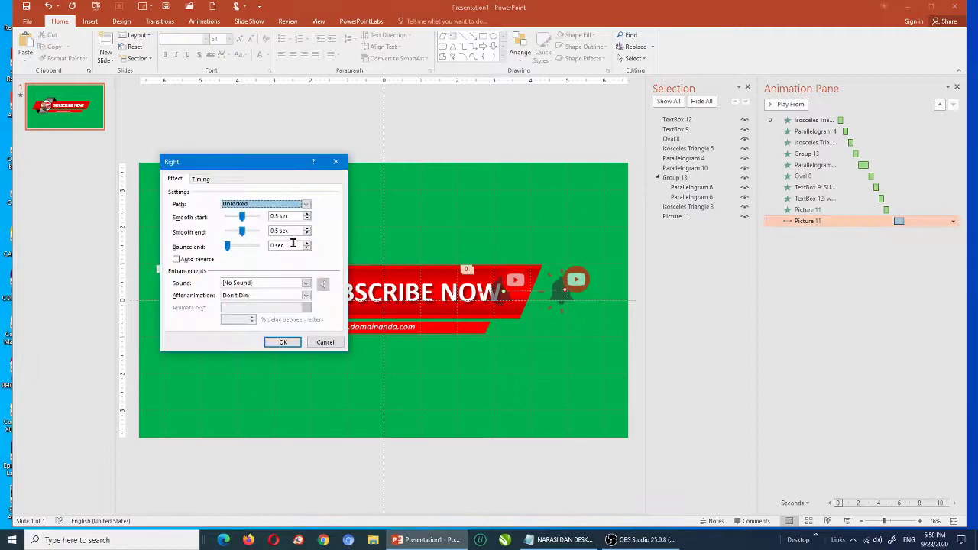
{"action": "left_click", "coordinate": [306, 284]}
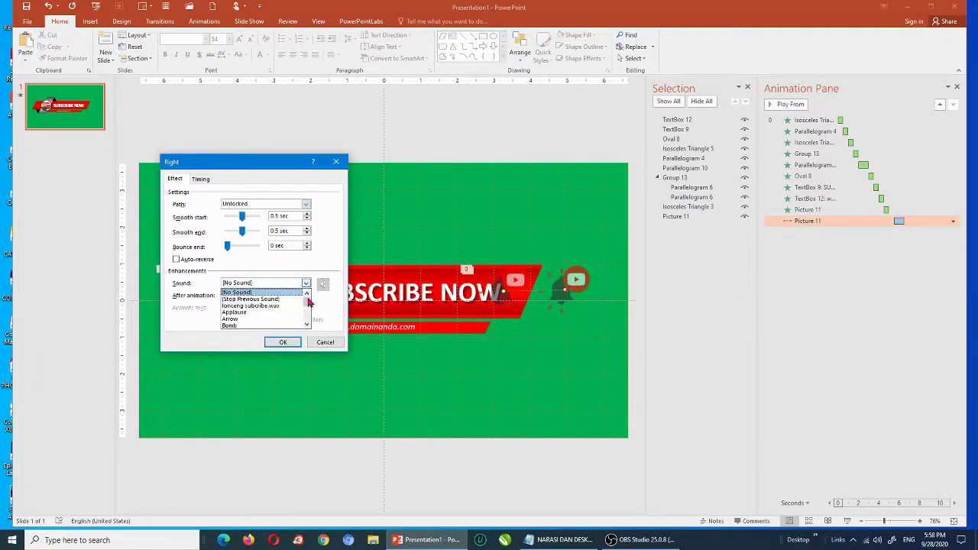
{"action": "left_click", "coordinate": [286, 306]}
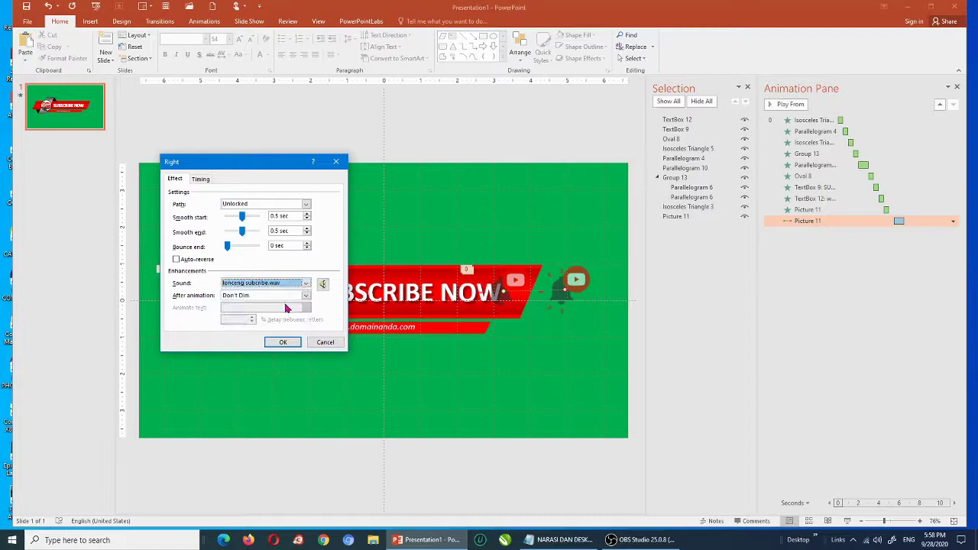
{"action": "left_click", "coordinate": [308, 296]}
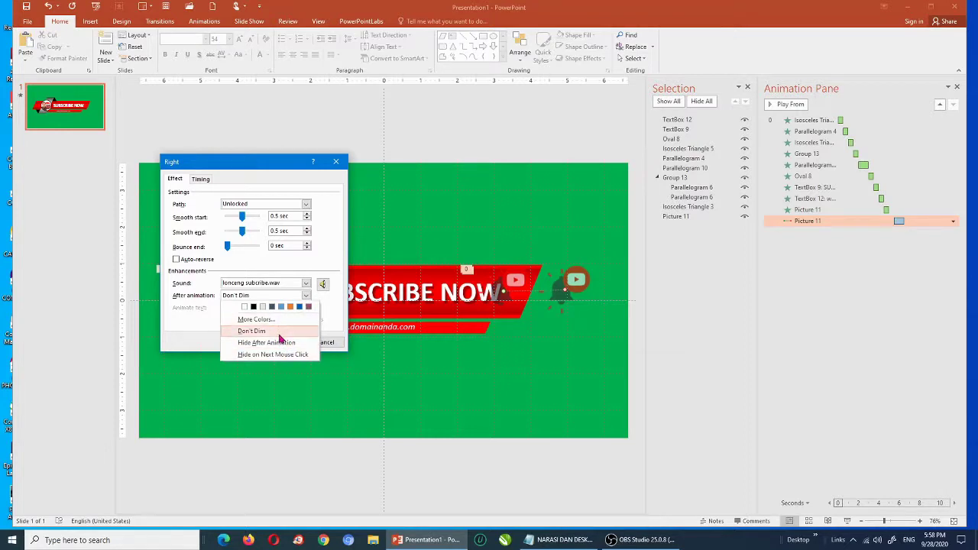
{"action": "left_click", "coordinate": [305, 285]}
{"action": "left_click", "coordinate": [305, 284]}
{"action": "left_click", "coordinate": [305, 284]}
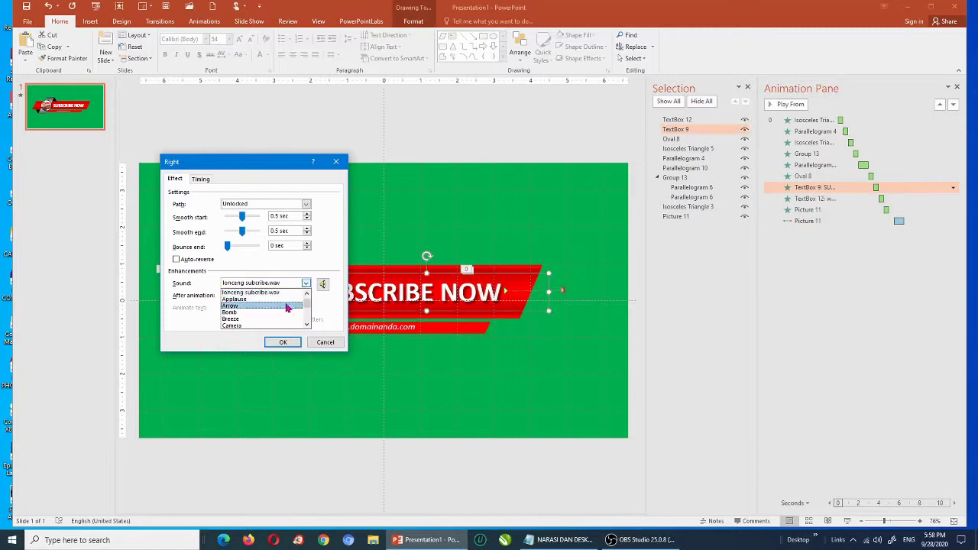
{"action": "left_click", "coordinate": [252, 293]}
{"action": "left_click", "coordinate": [323, 284]}
{"action": "left_click", "coordinate": [323, 285]}
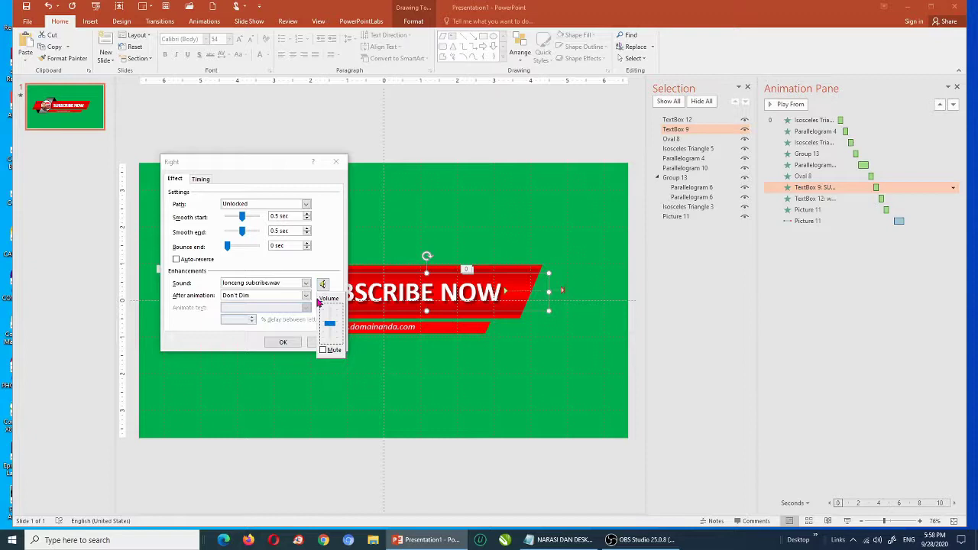
{"action": "left_click", "coordinate": [294, 343]}
{"action": "left_click", "coordinate": [294, 344]}
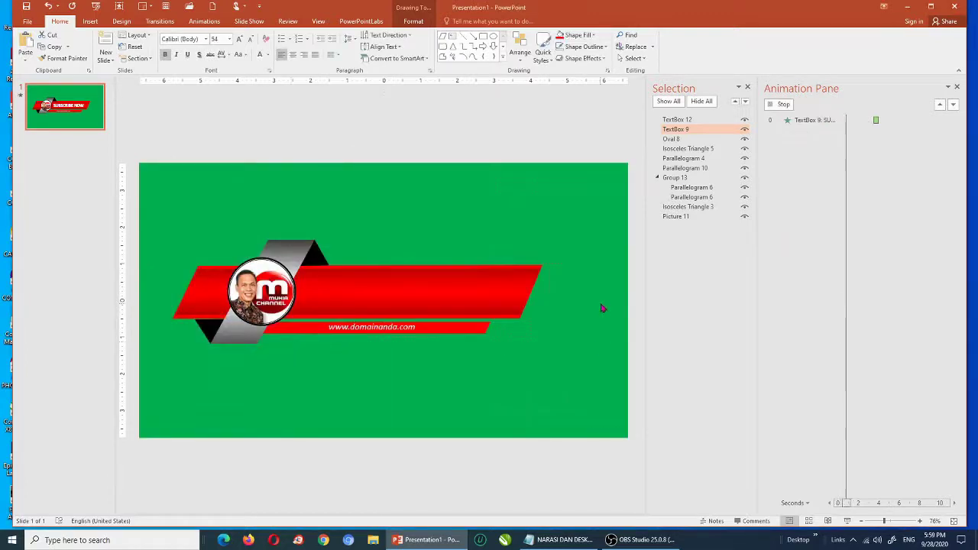
{"action": "left_click", "coordinate": [848, 522]}
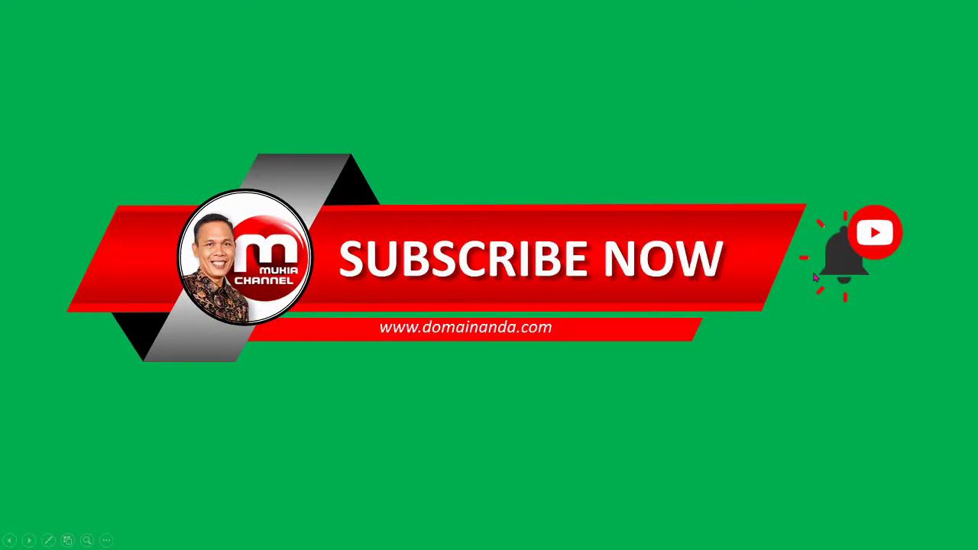
{"action": "key", "text": "Escape"}
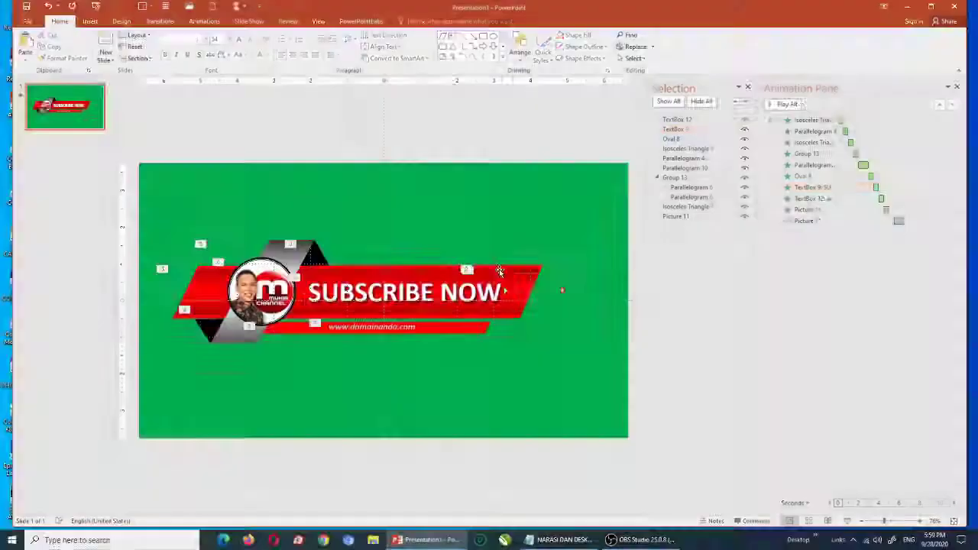
- Remove the sound from the SUBSCRIBE NOW wipe animation
{"action": "left_click", "coordinate": [952, 188]}
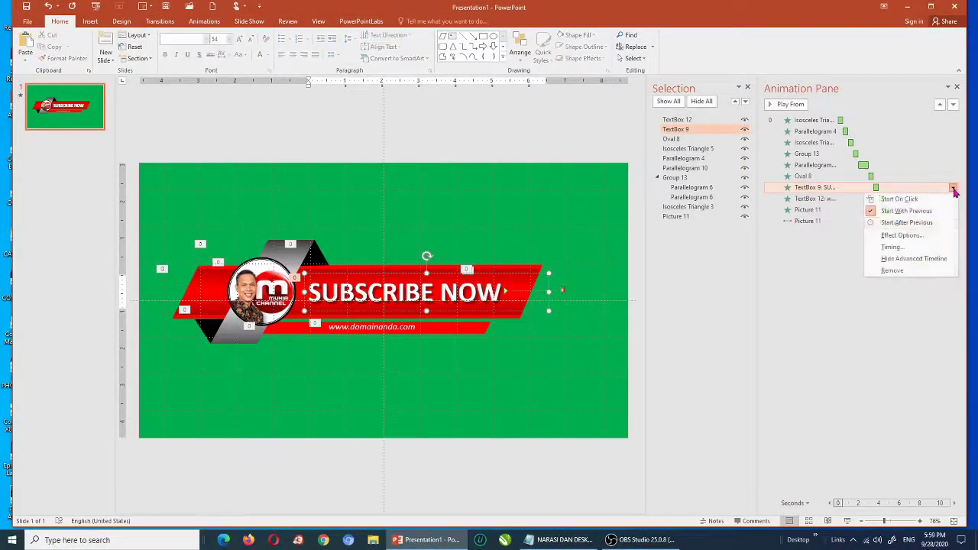
{"action": "left_click", "coordinate": [901, 235]}
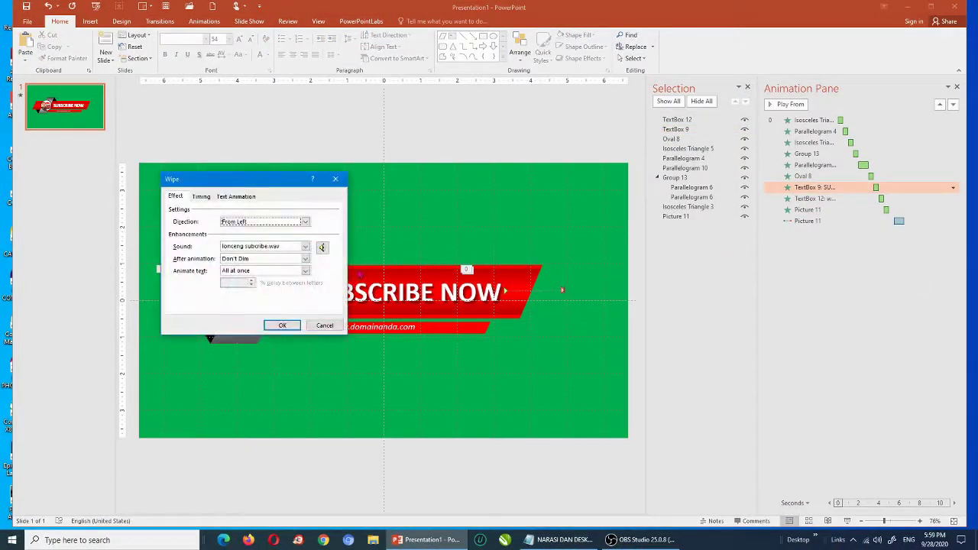
{"action": "left_click", "coordinate": [305, 246]}
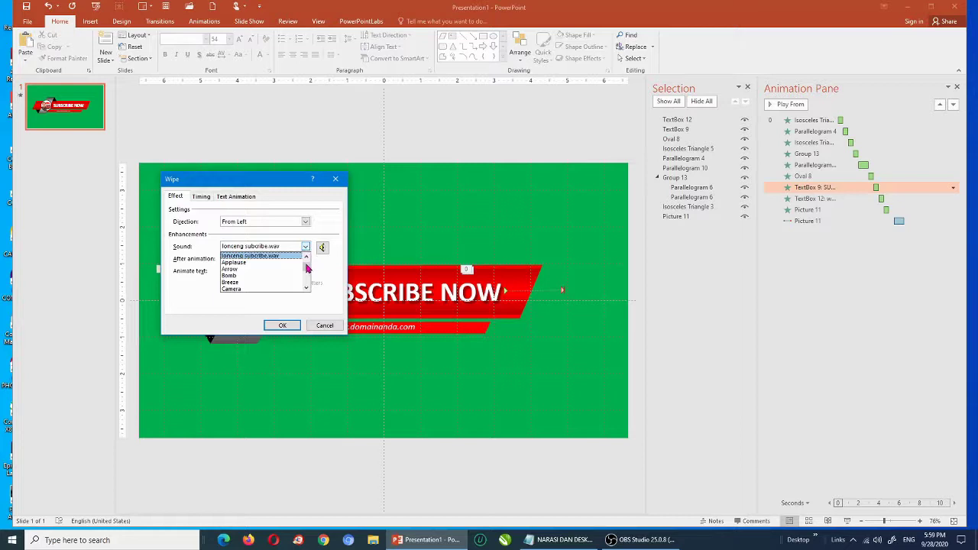
{"action": "left_click_drag", "start_coordinate": [307, 270], "coordinate": [307, 258]}
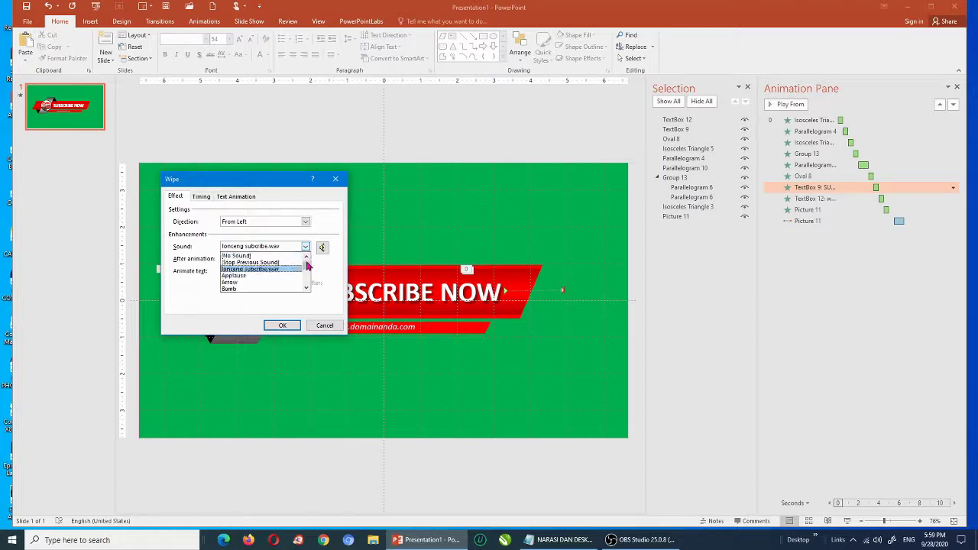
{"action": "left_click", "coordinate": [260, 255]}
{"action": "left_click", "coordinate": [283, 326]}
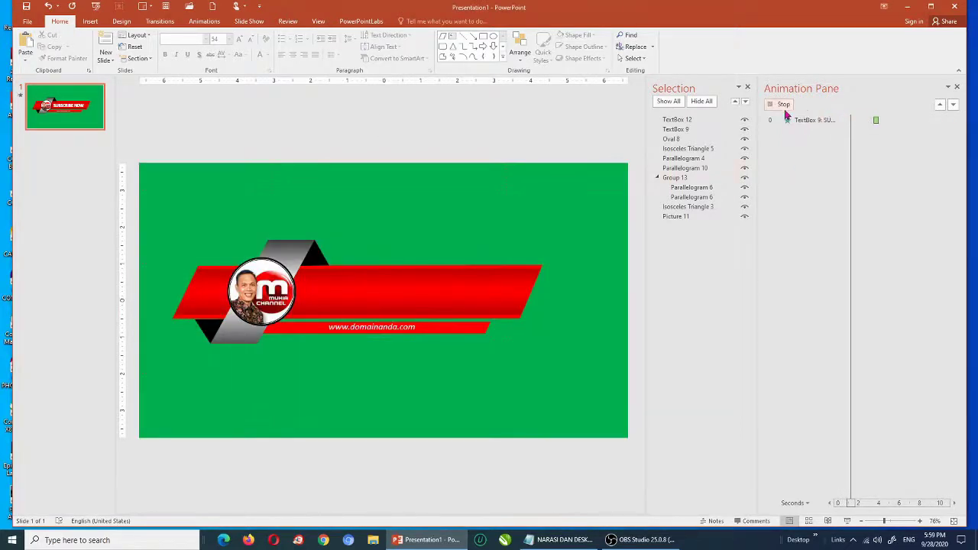
- Check the web address wipe and Picture 11 fade settings without changes
{"action": "left_click", "coordinate": [952, 199]}
{"action": "left_click", "coordinate": [900, 246]}
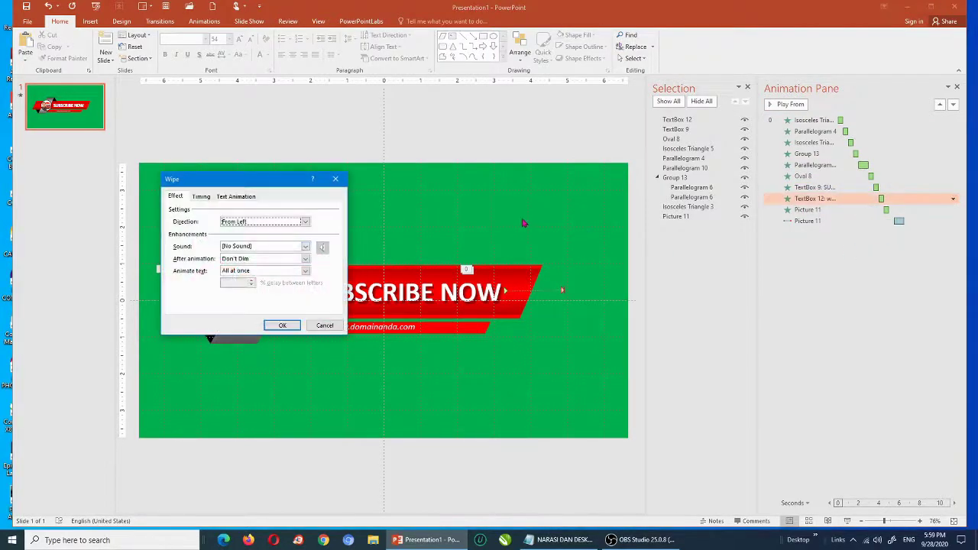
{"action": "left_click", "coordinate": [324, 325]}
{"action": "left_click", "coordinate": [876, 212]}
{"action": "left_click", "coordinate": [953, 209]}
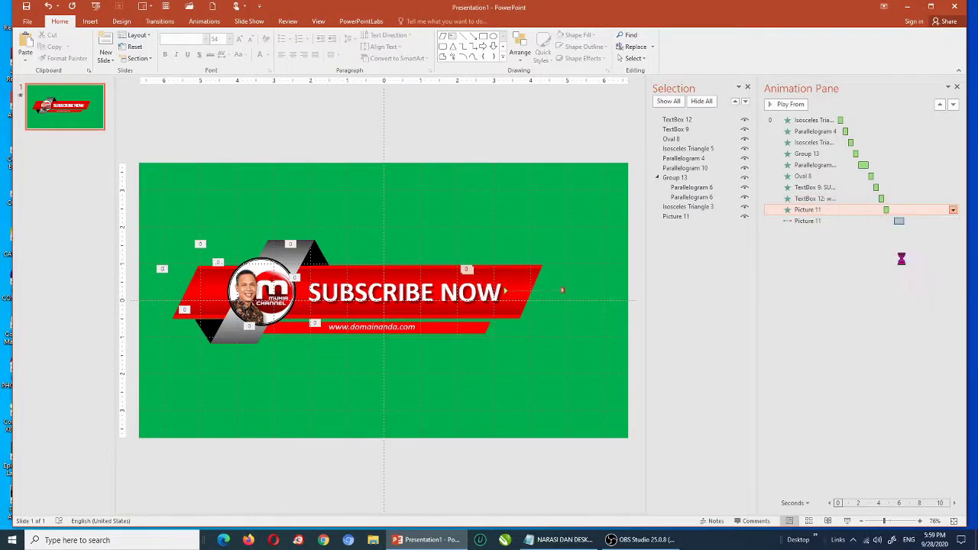
{"action": "left_click", "coordinate": [915, 258]}
{"action": "left_click", "coordinate": [325, 325]}
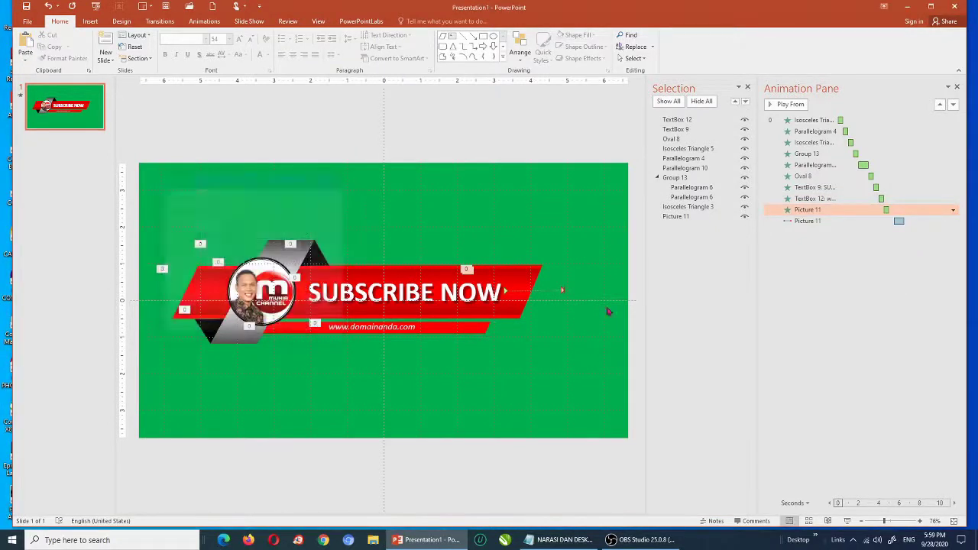
- Set Picture 11's motion-path sound to lonceng subcribe.wav and play the full-screen show
{"action": "left_click", "coordinate": [823, 221]}
{"action": "left_click", "coordinate": [953, 221]}
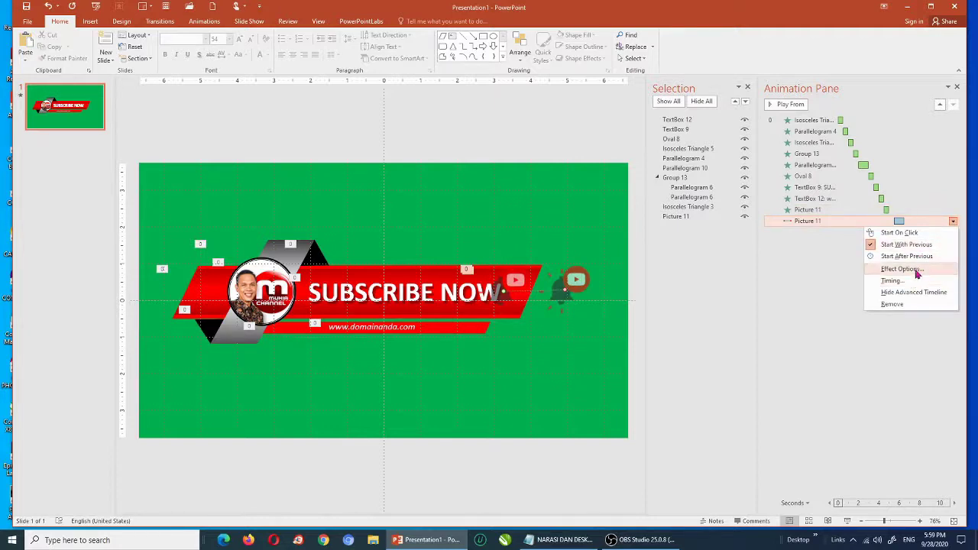
{"action": "left_click", "coordinate": [915, 269]}
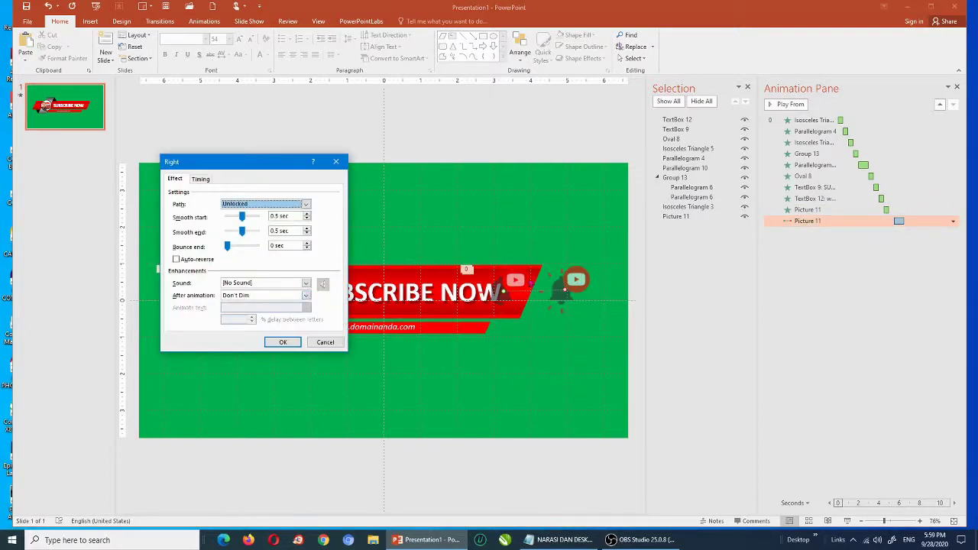
{"action": "left_click", "coordinate": [305, 285]}
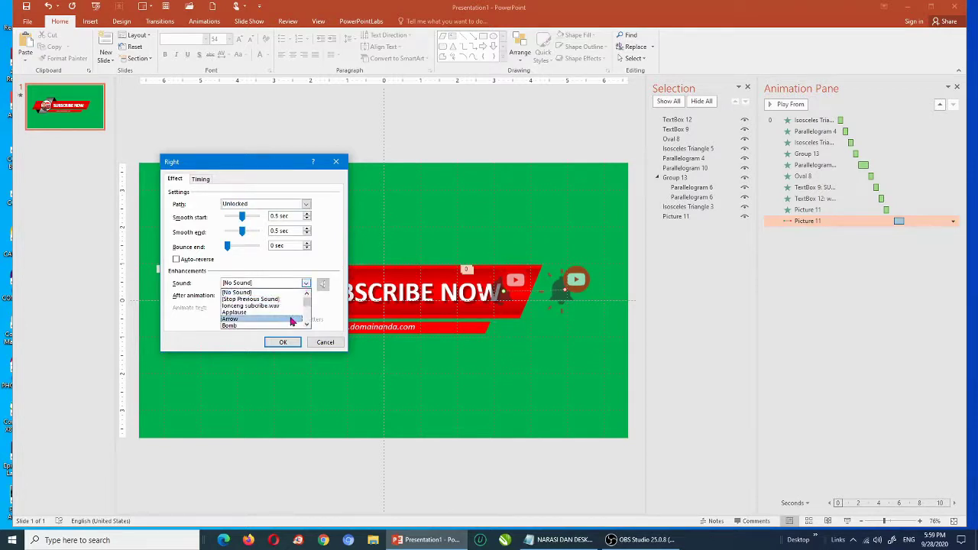
{"action": "left_click", "coordinate": [293, 305]}
{"action": "left_click", "coordinate": [292, 343]}
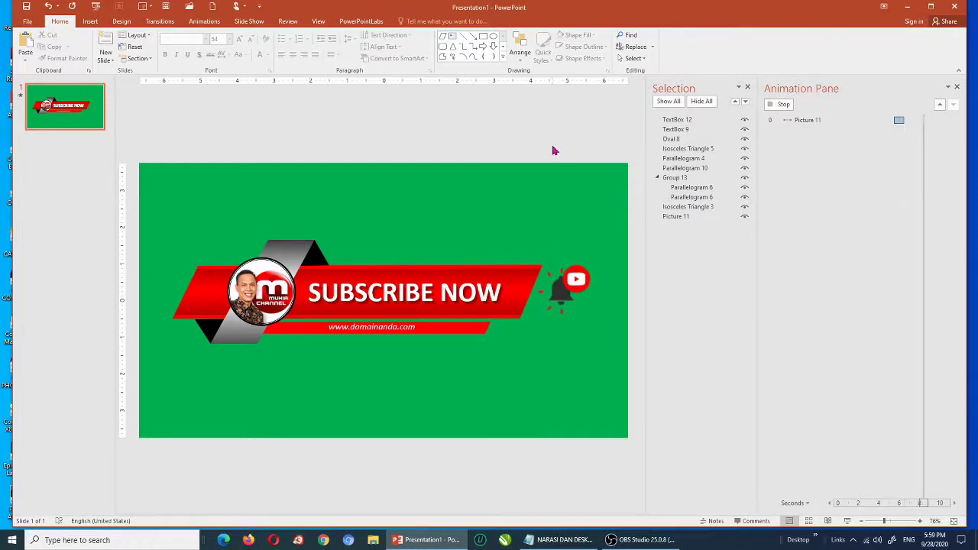
{"action": "left_click", "coordinate": [846, 520]}
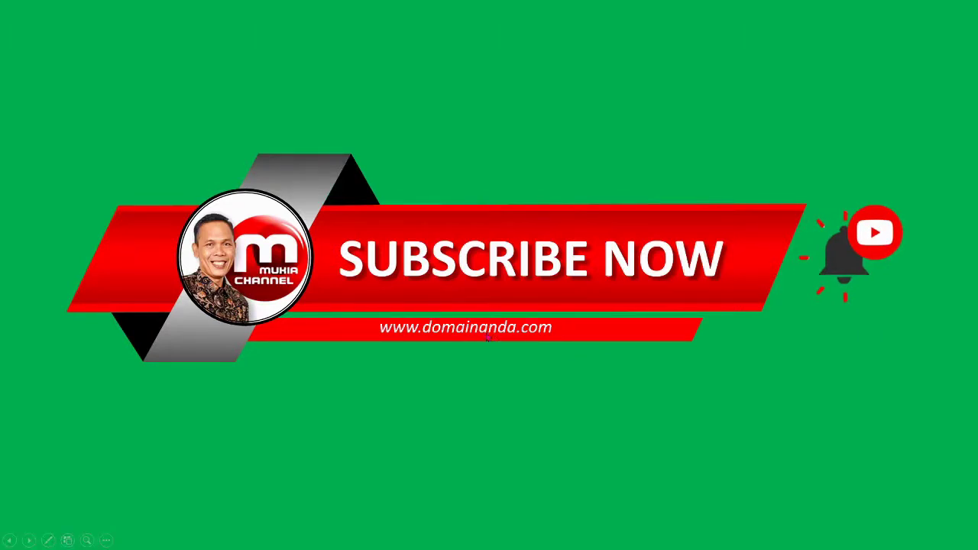
- Finish the full-screen show, return to editing, and close the Selection and Animation panes
{"action": "left_click", "coordinate": [939, 29]}
{"action": "left_click", "coordinate": [972, 6]}
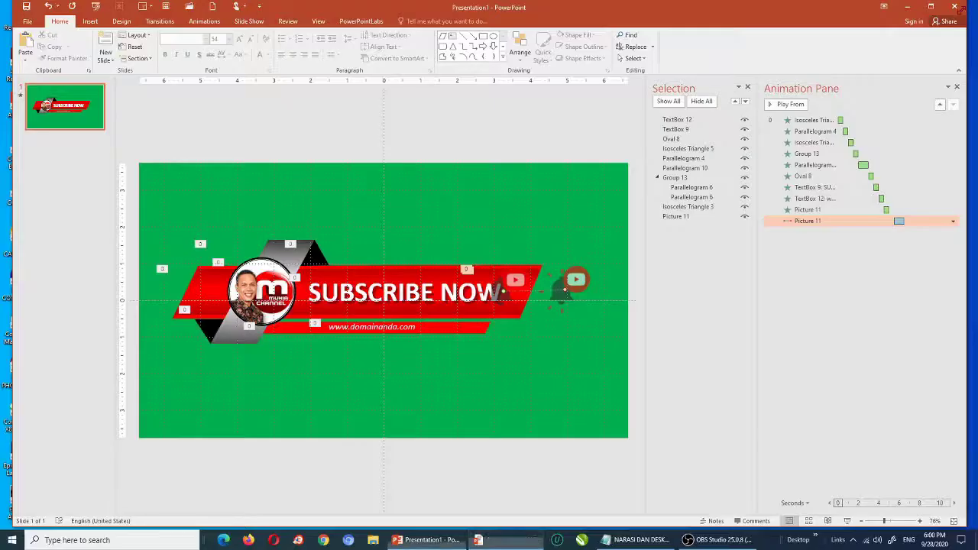
{"action": "left_click", "coordinate": [489, 148]}
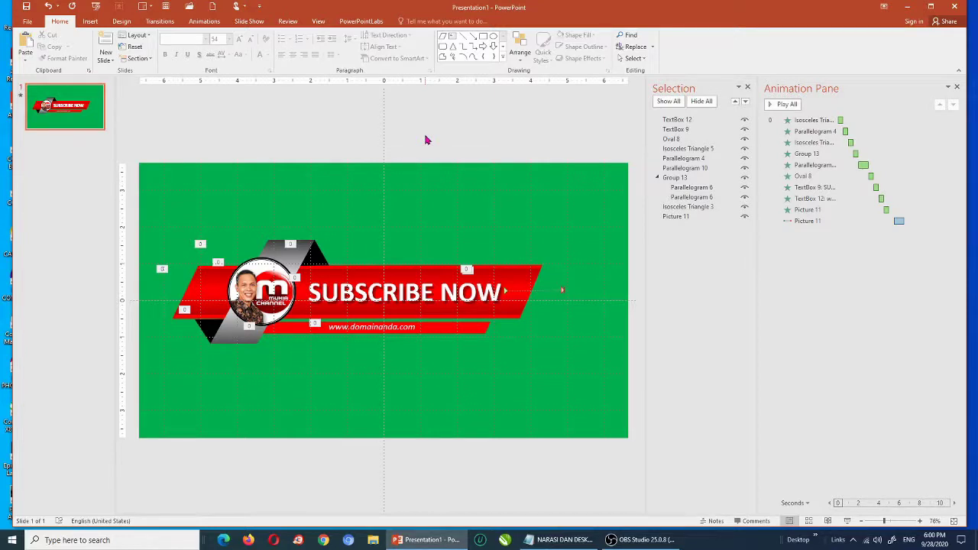
{"action": "left_click", "coordinate": [747, 86]}
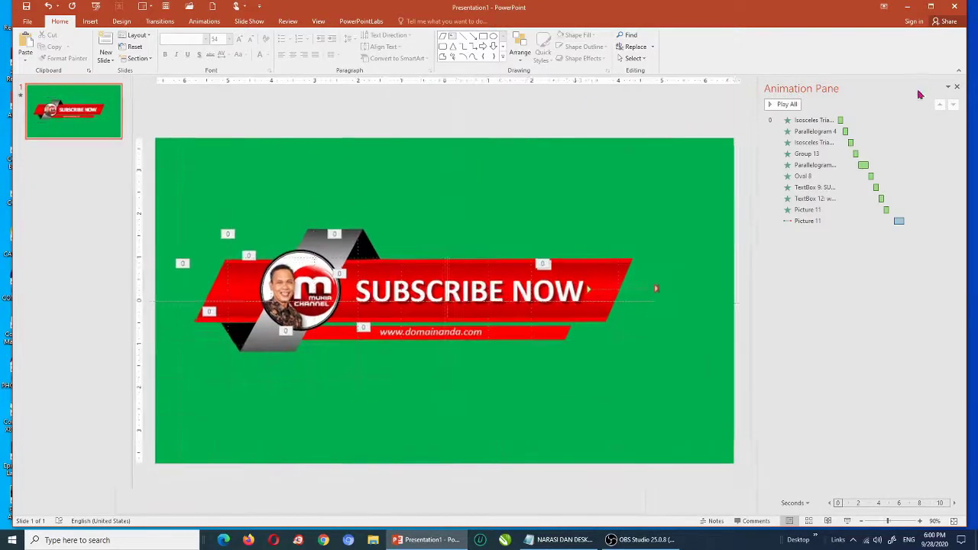
{"action": "left_click", "coordinate": [956, 86]}
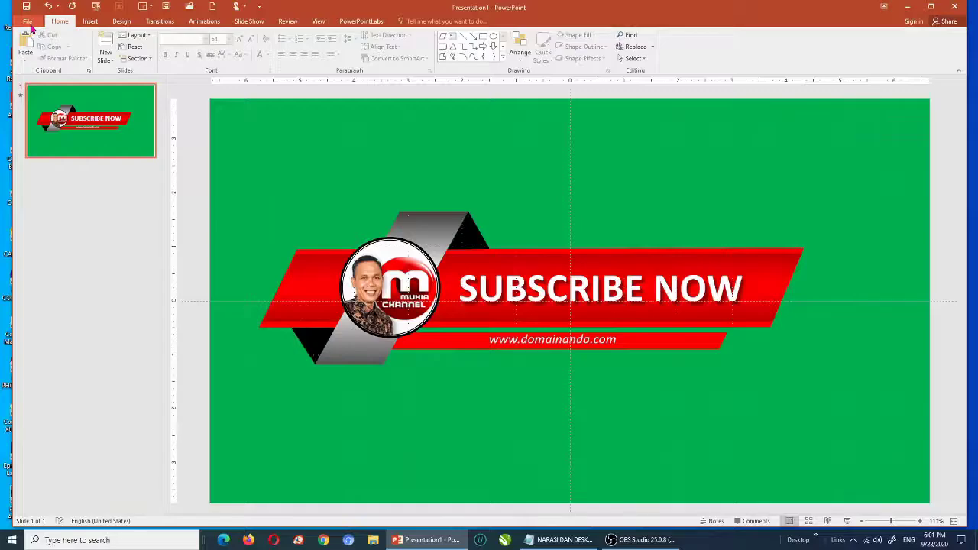
- Export the slide with Create a Video, setting seconds per slide to 0
{"action": "left_click", "coordinate": [29, 22]}
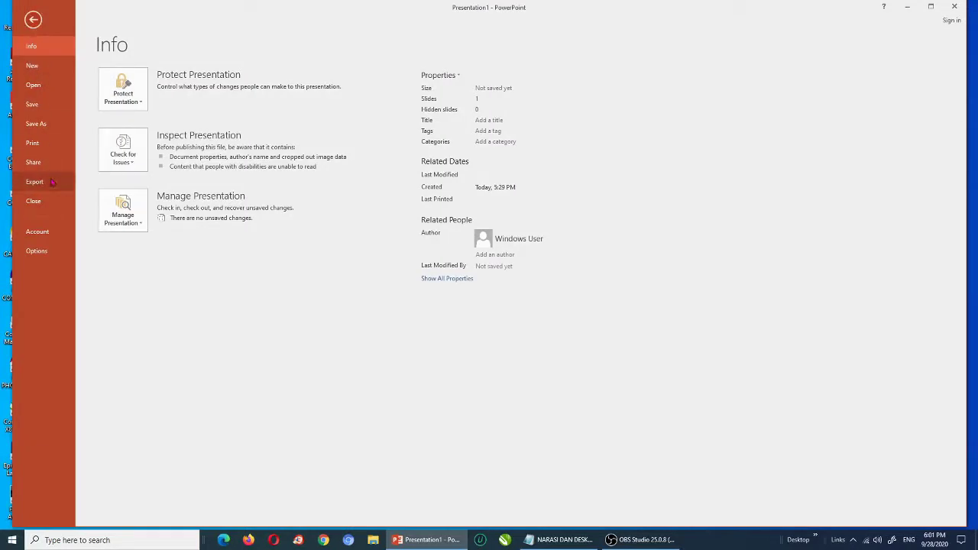
{"action": "left_click", "coordinate": [52, 184]}
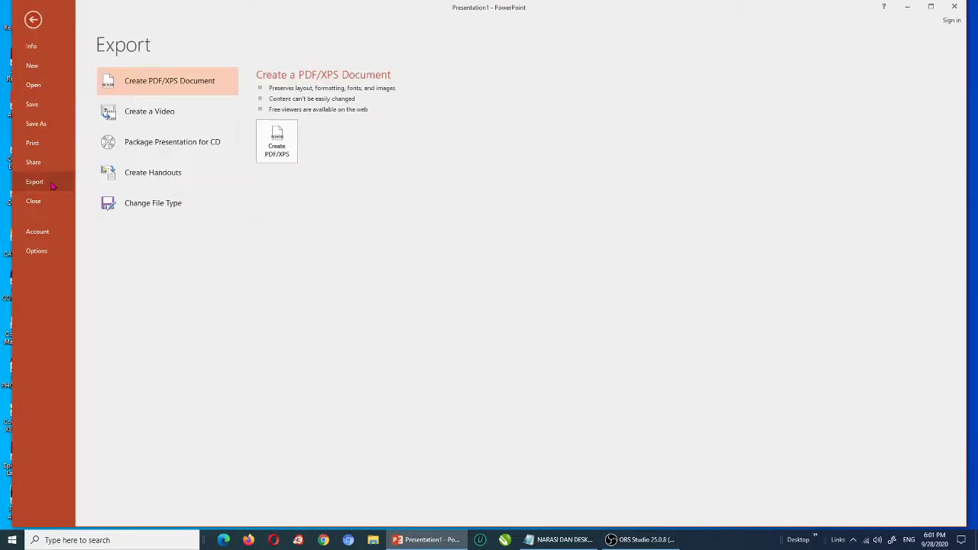
{"action": "left_click", "coordinate": [193, 121]}
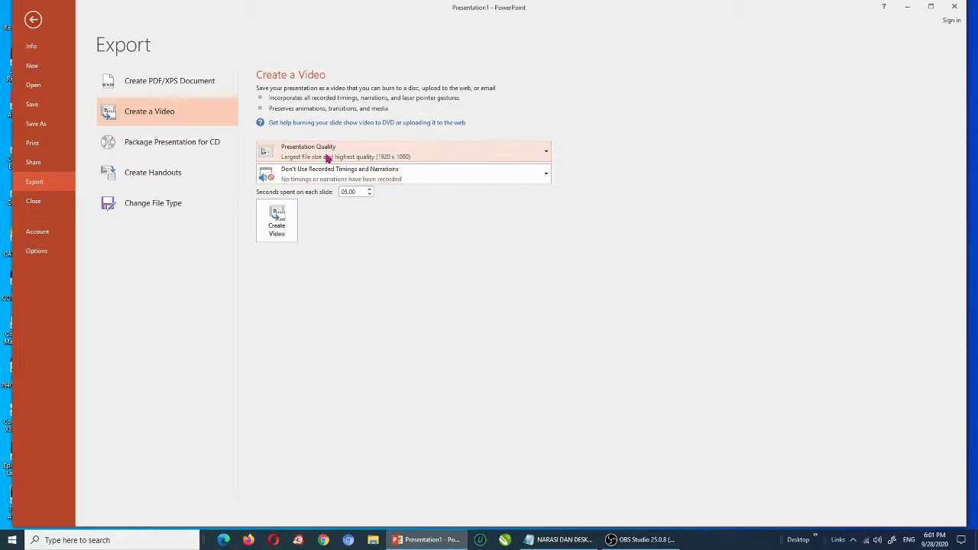
{"action": "double_click", "coordinate": [354, 192]}
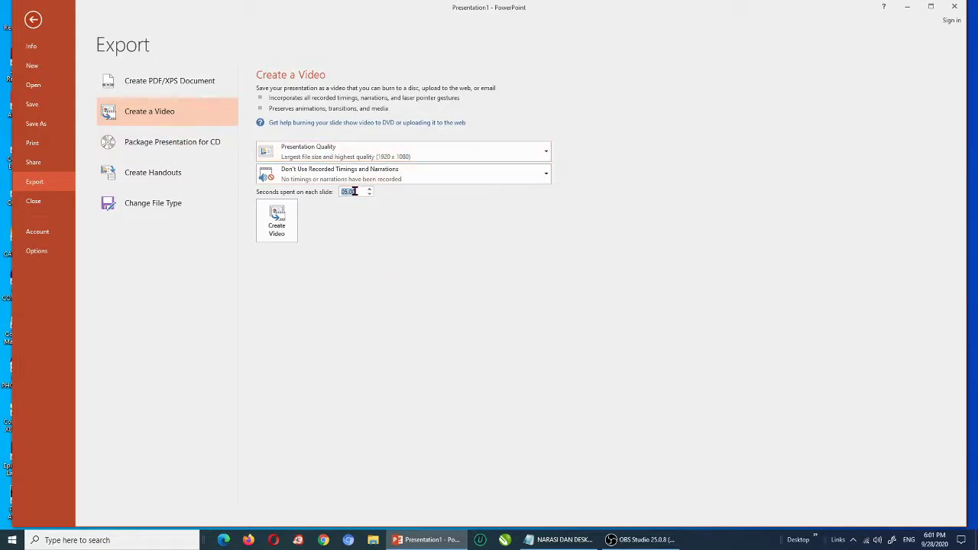
{"action": "type", "text": "0"}
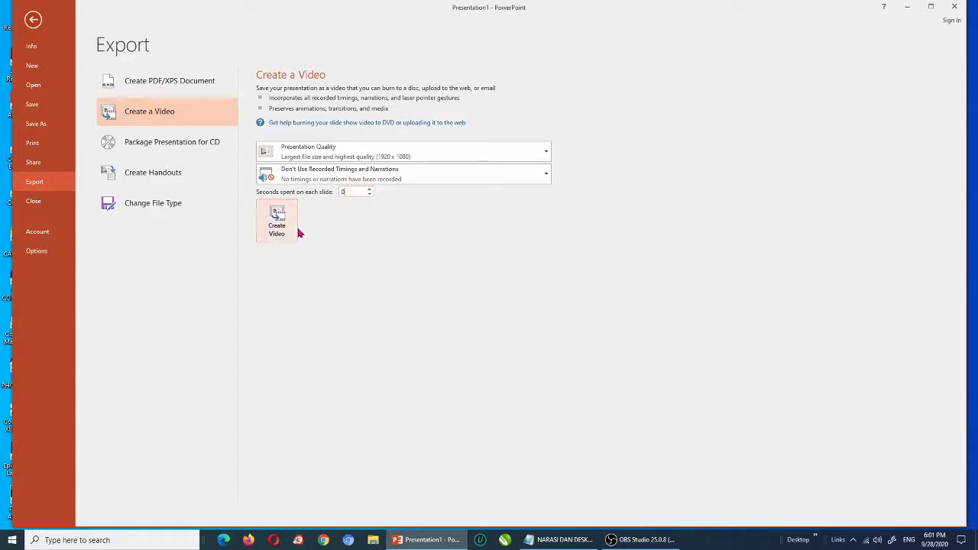
{"action": "left_click", "coordinate": [290, 228]}
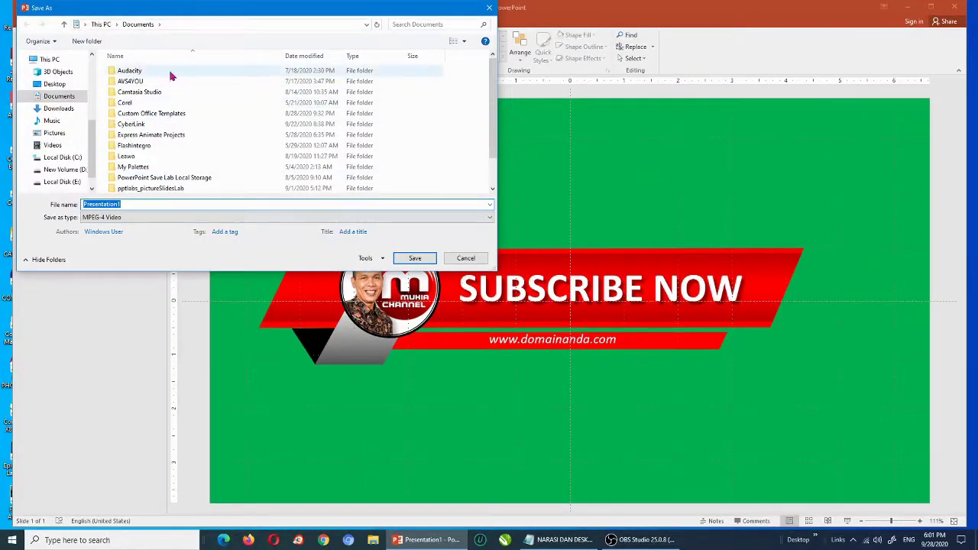
- Save the video as TOMBOL SUBSCRIBE in D:\LANDINGPAGE\TUTORIAL LANDINGPAGE and let it render
{"action": "left_click", "coordinate": [69, 170]}
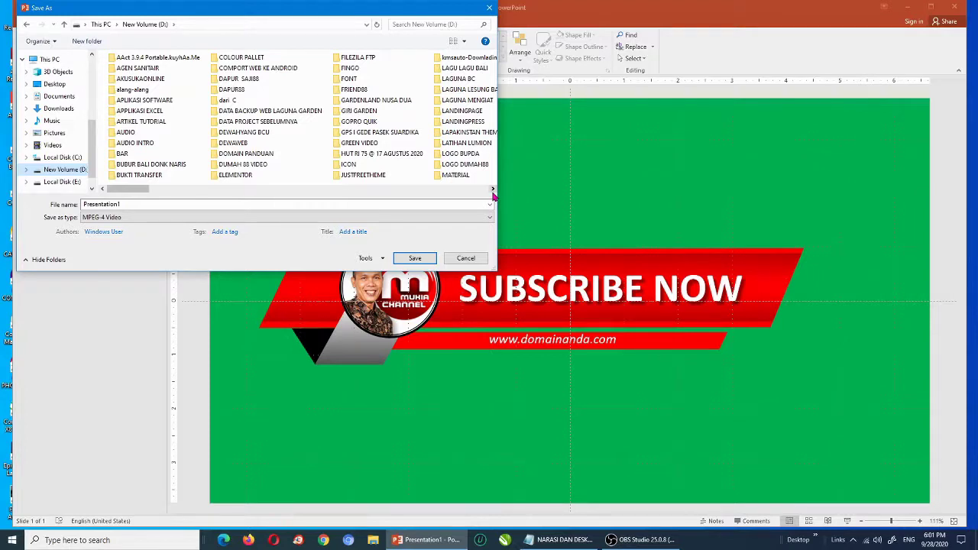
{"action": "left_click", "coordinate": [465, 113]}
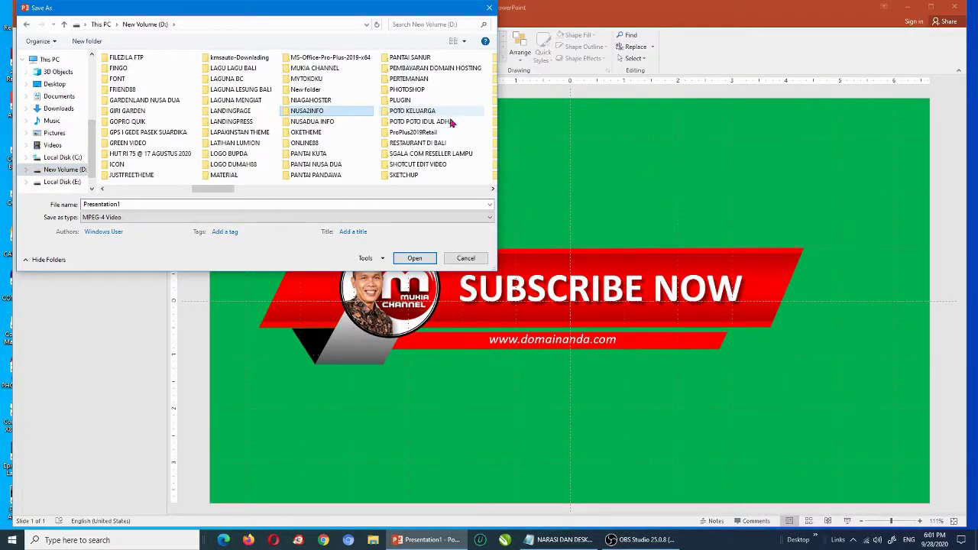
{"action": "left_click", "coordinate": [251, 122]}
{"action": "left_click", "coordinate": [248, 113]}
{"action": "double_click", "coordinate": [249, 113]}
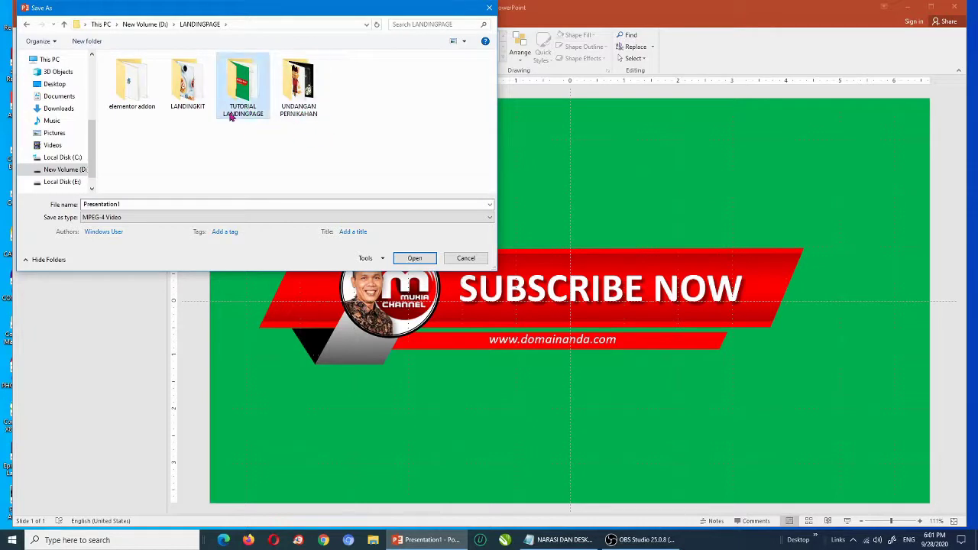
{"action": "double_click", "coordinate": [231, 115]}
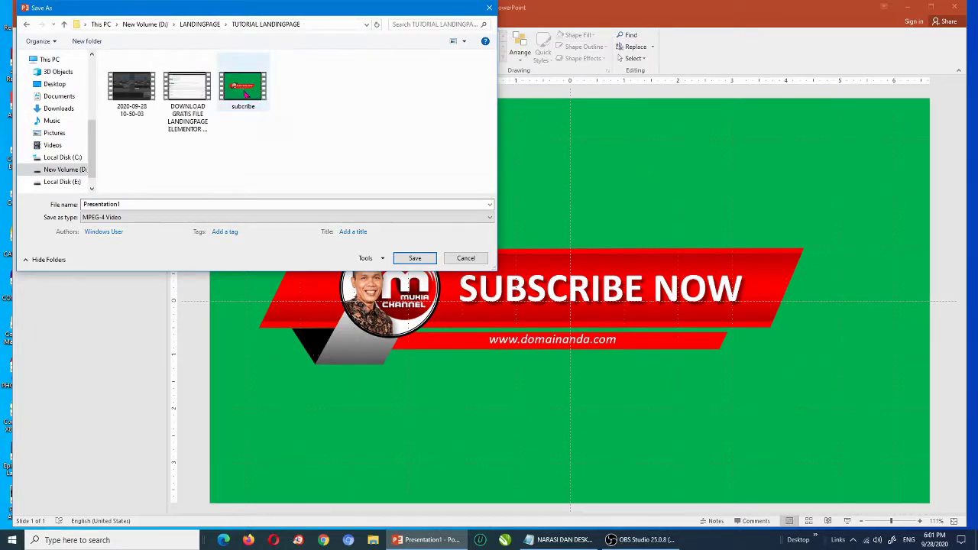
{"action": "double_click", "coordinate": [144, 204]}
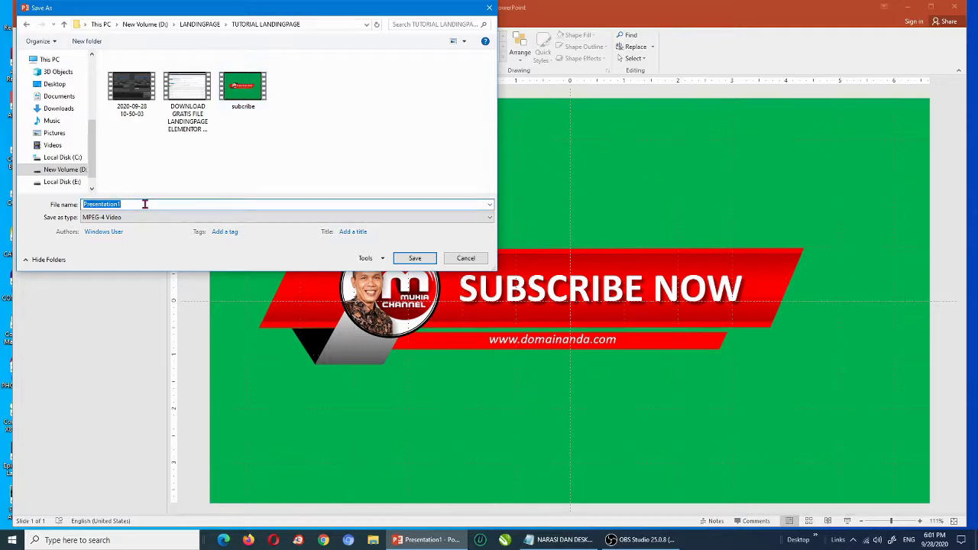
{"action": "type", "text": "ta"}
{"action": "type", "text": "TO"}
{"action": "type", "text": "E"}
{"action": "left_click", "coordinate": [415, 258]}
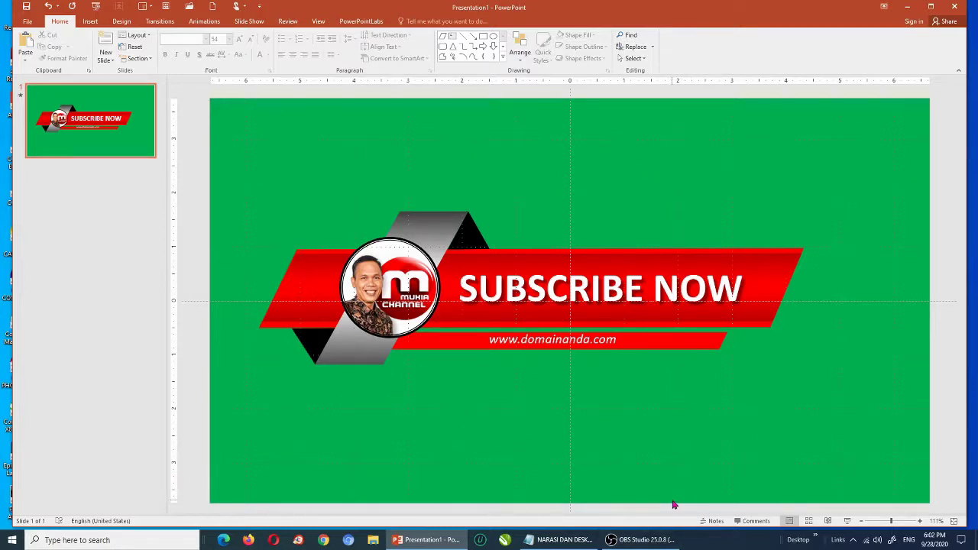
{"action": "left_click", "coordinate": [373, 540]}
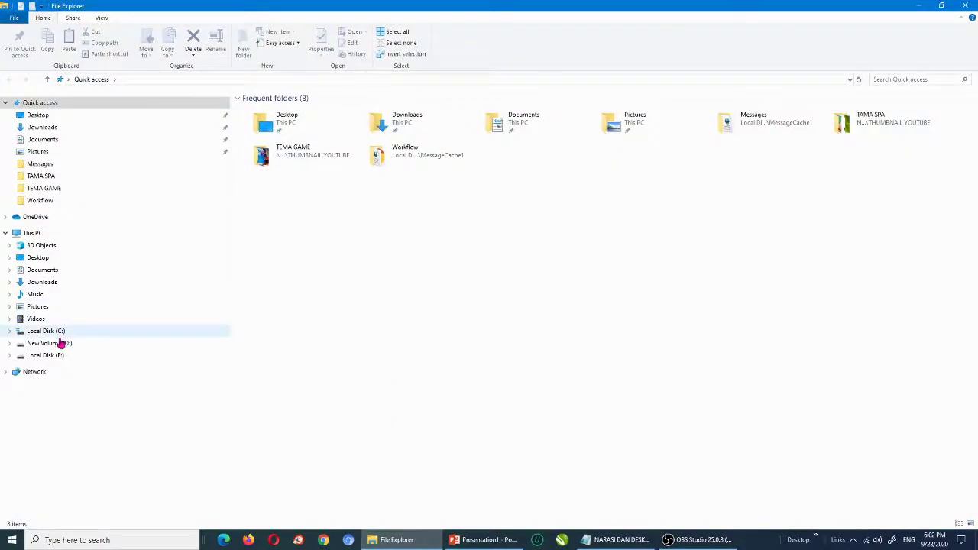
- Browse to D:\LANDINGPAGE\TUTORIAL LANDINGPAGE in File Explorer and play the TOMBOL SUBSCRIBE video
{"action": "left_click", "coordinate": [61, 343]}
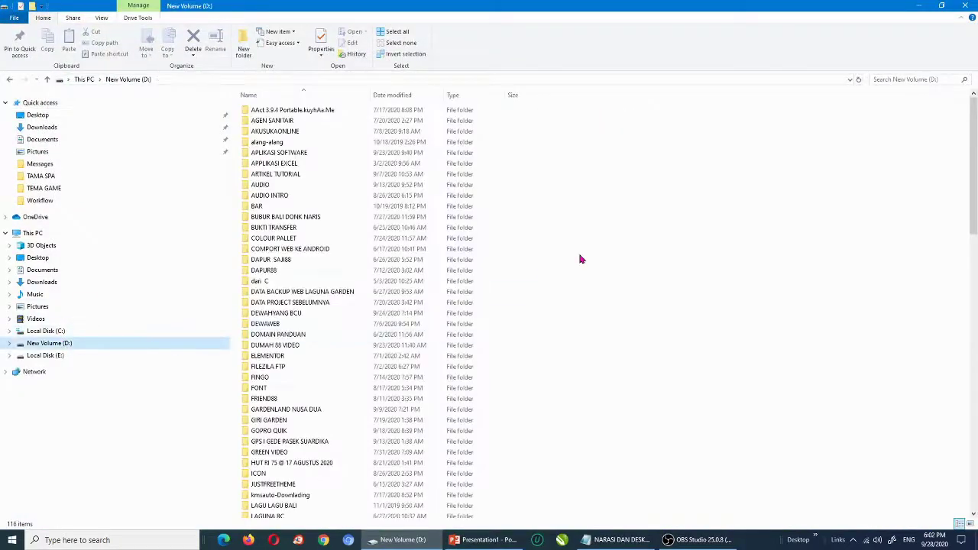
{"action": "scroll", "coordinate": [616, 294], "scroll_direction": "down", "scroll_amount": 1}
{"action": "scroll", "coordinate": [539, 332], "scroll_direction": "down", "scroll_amount": 1}
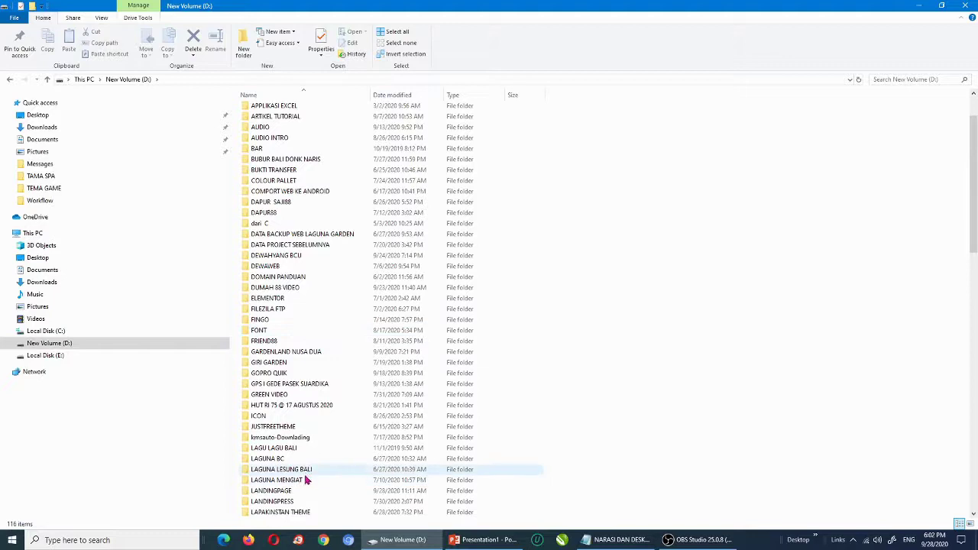
{"action": "double_click", "coordinate": [291, 495]}
{"action": "left_click", "coordinate": [435, 126]}
{"action": "double_click", "coordinate": [377, 145]}
{"action": "left_click", "coordinate": [755, 472]}
{"action": "double_click", "coordinate": [791, 464]}
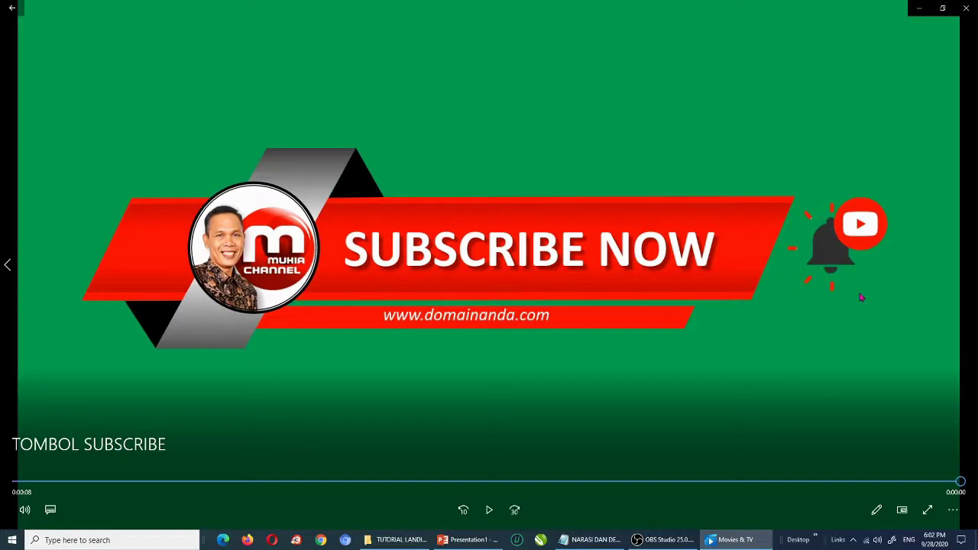
- Close Movies & TV after watching and switch back to PowerPoint
{"action": "left_click", "coordinate": [965, 8]}
{"action": "left_click", "coordinate": [478, 539]}
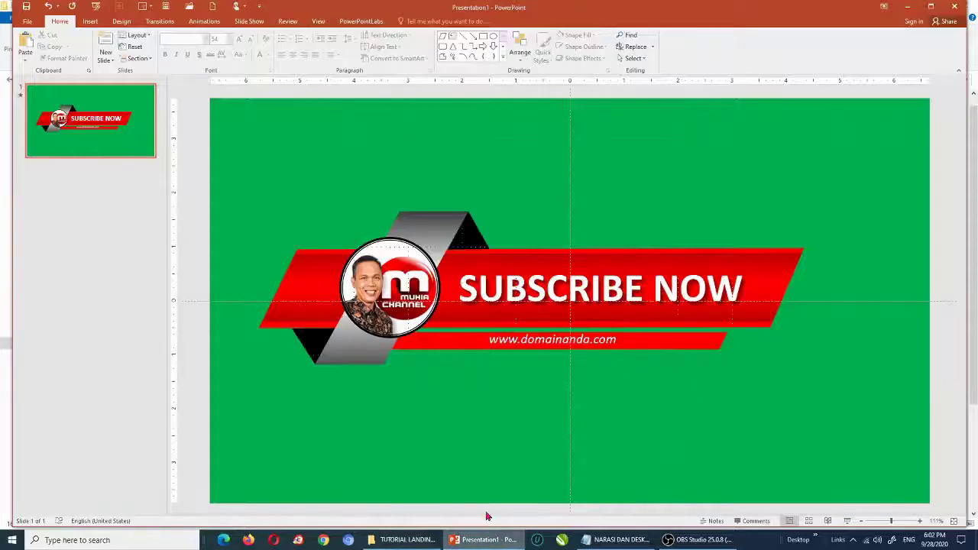